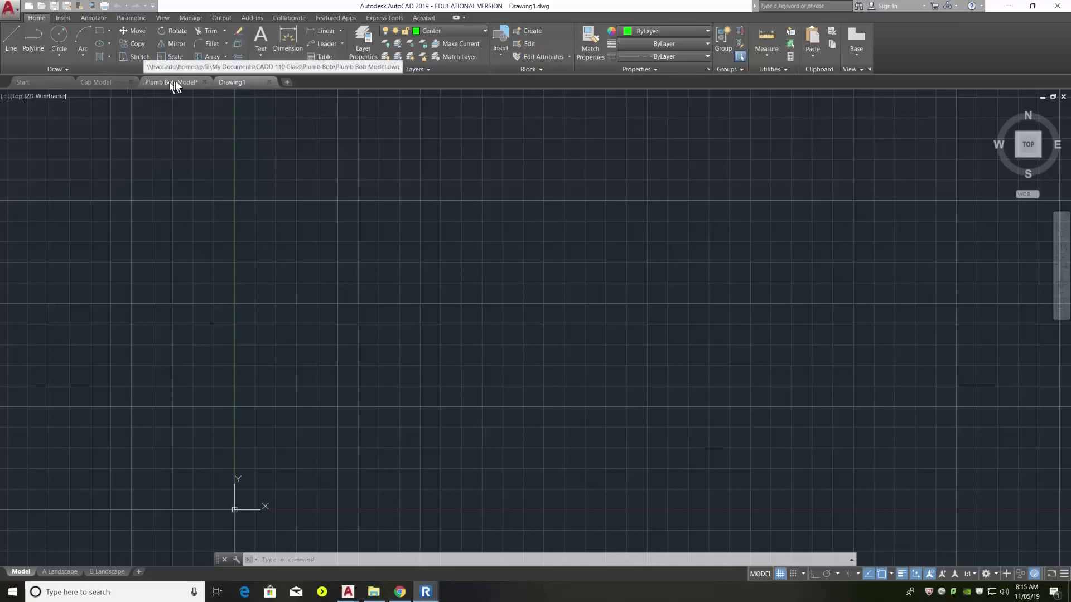
Review the Cap Model and Plumb Bob Model drawings and return to the blank Drawing1
mouse_move(175, 82)
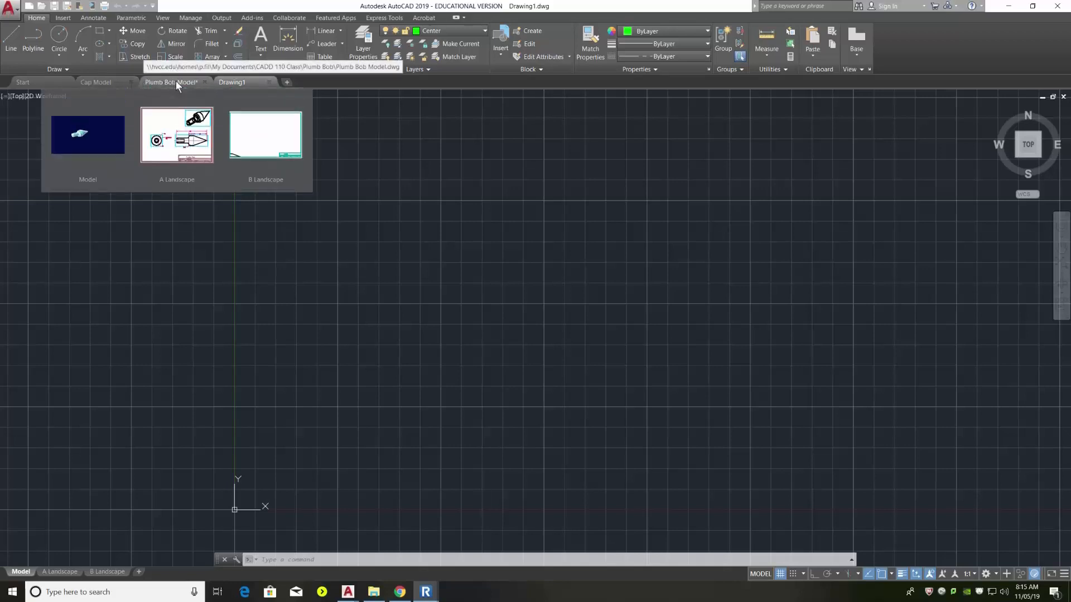
mouse_move(95, 80)
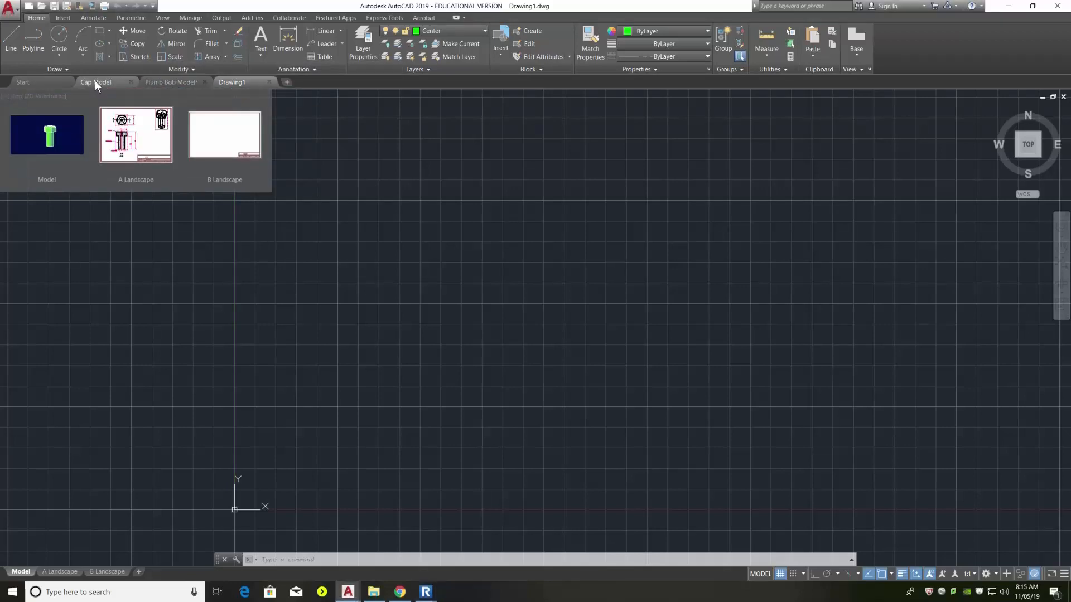
left_click(95, 82)
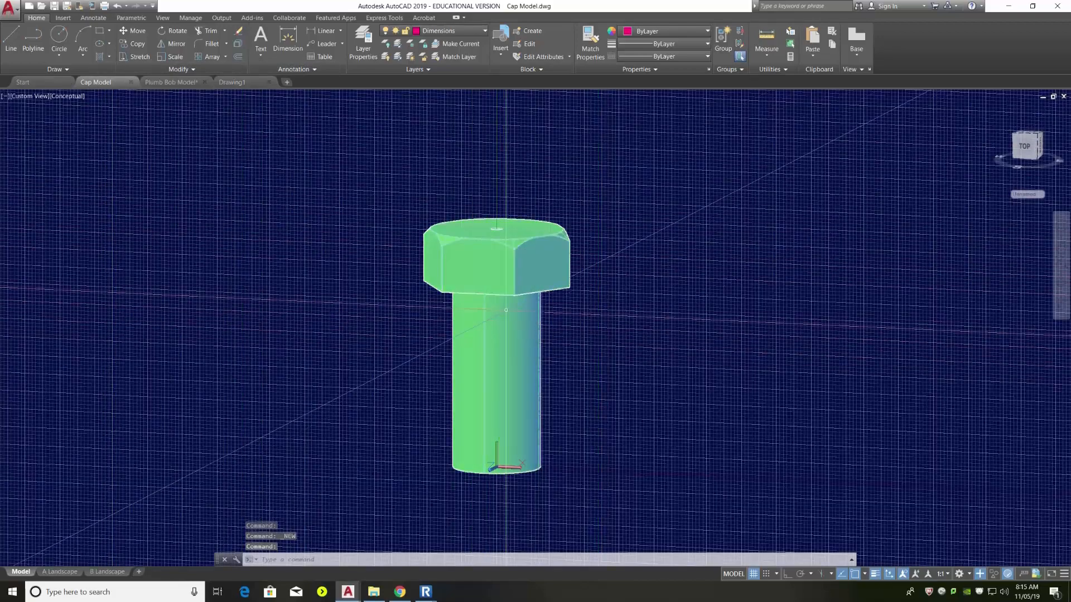
left_click(168, 86)
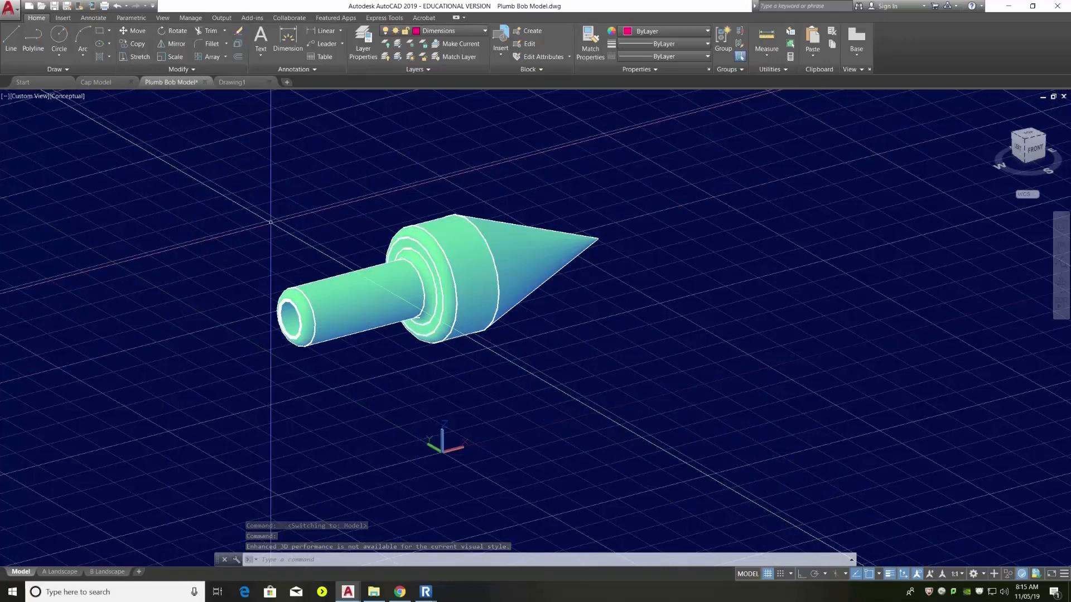
left_click(245, 82)
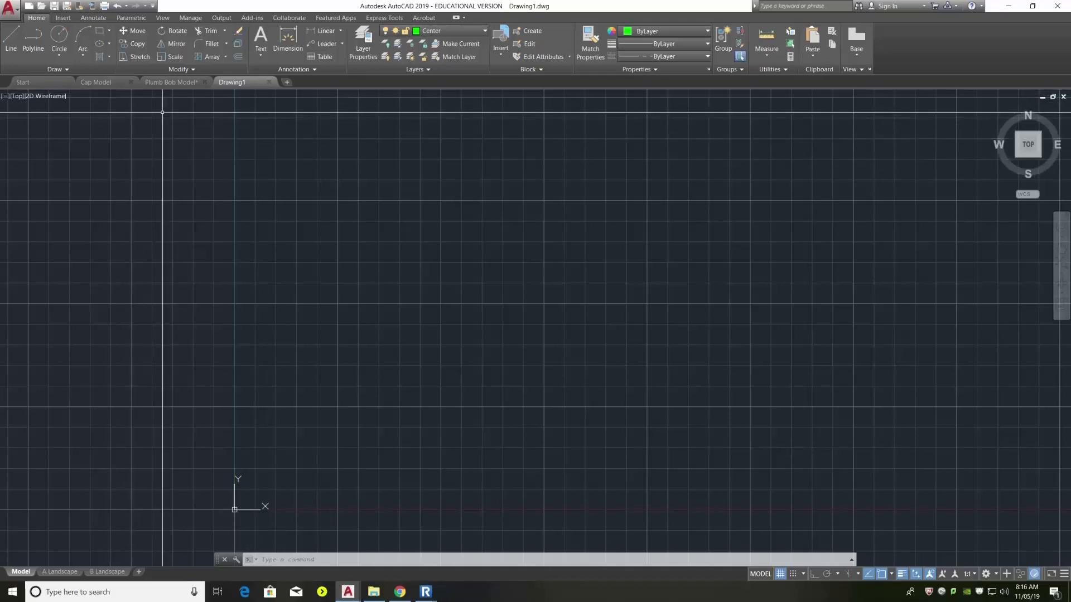
mouse_move(104, 82)
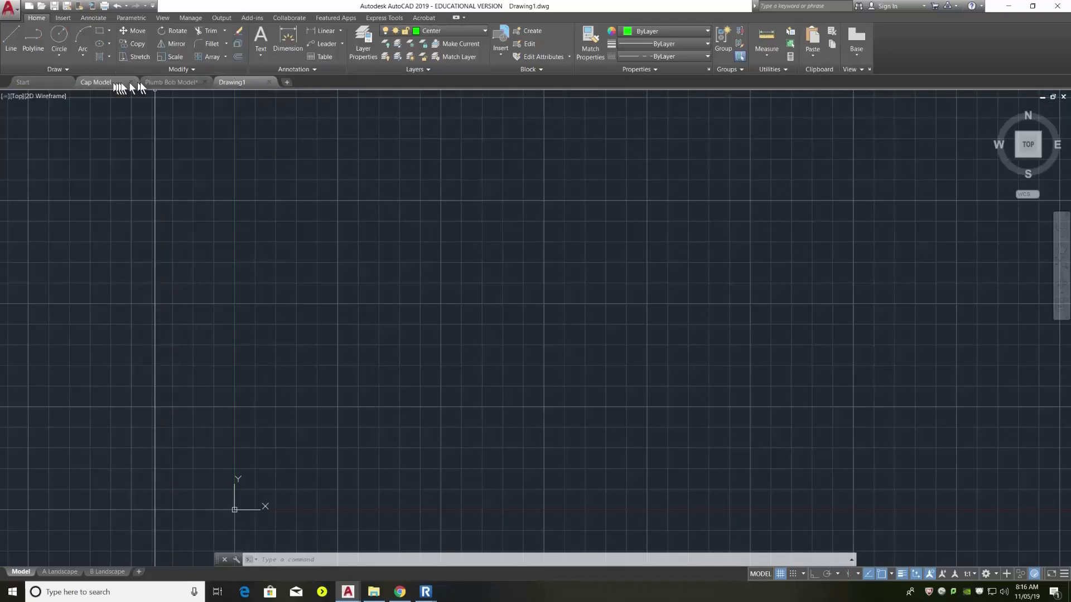
mouse_move(172, 82)
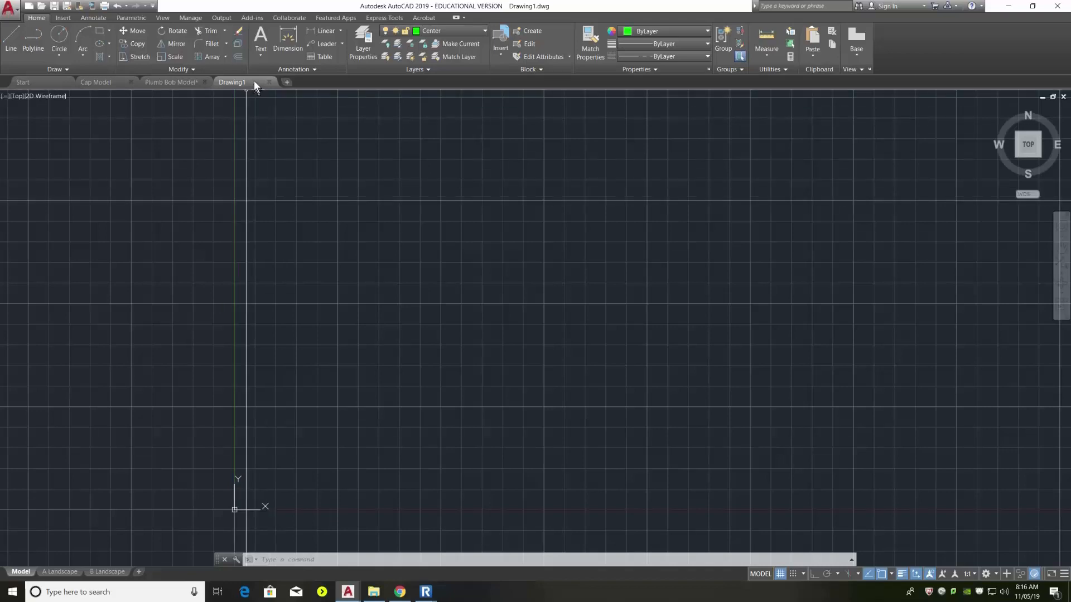
mouse_move(245, 84)
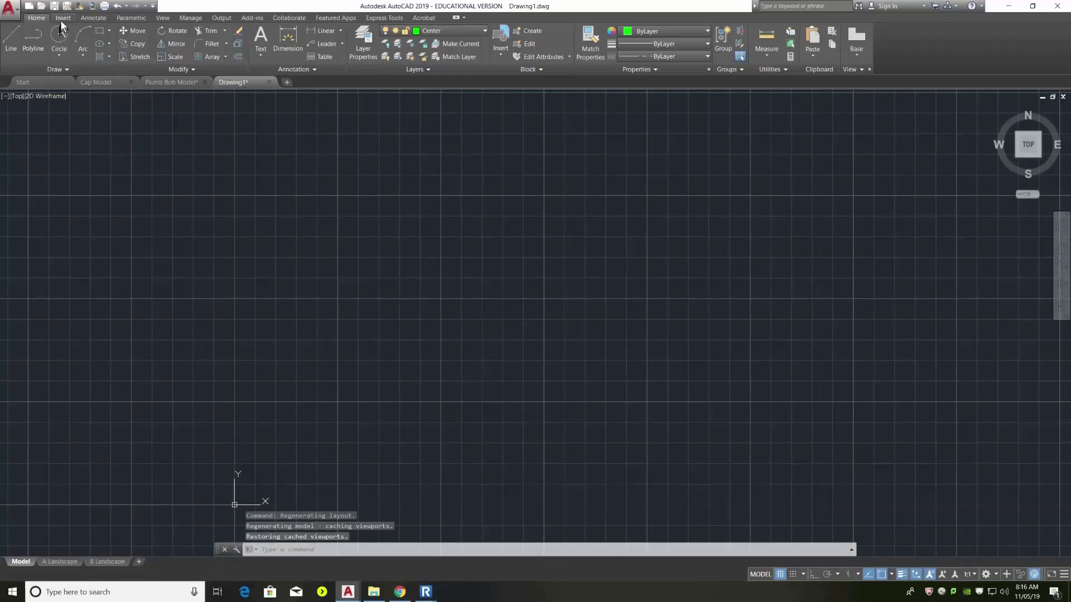
Choose the Cap Model drawing from the Plumb Bob folder inside CADD 110 Class as the block to insert
left_click(61, 18)
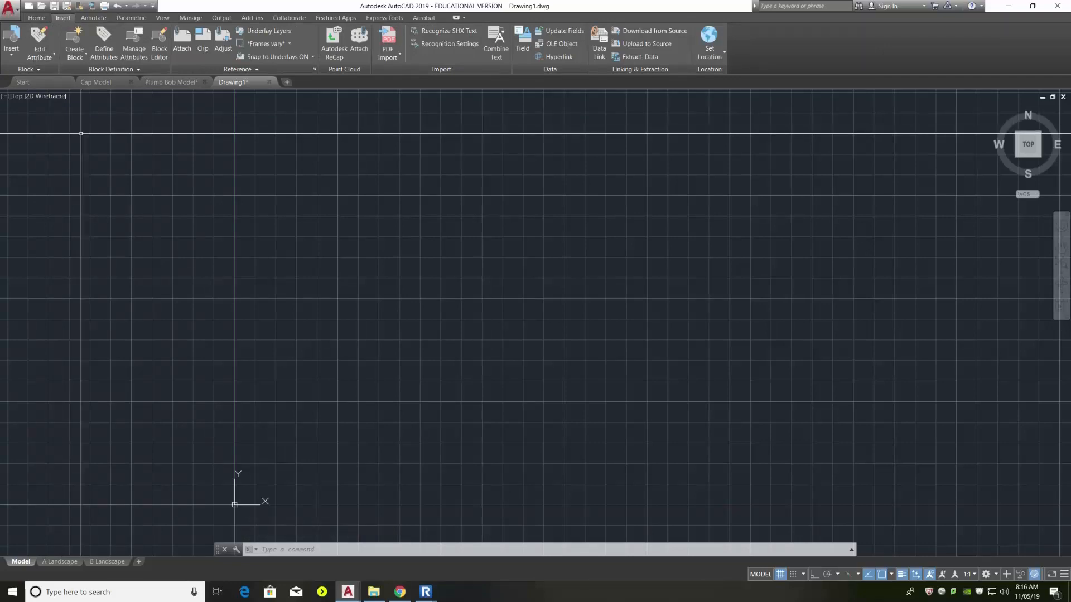
left_click(11, 53)
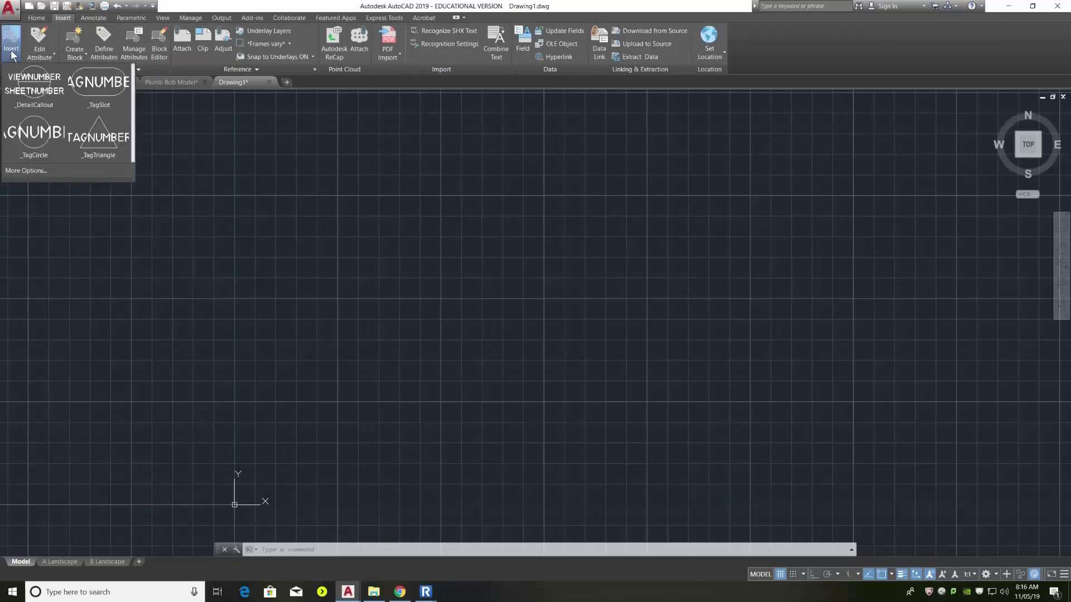
left_click(29, 170)
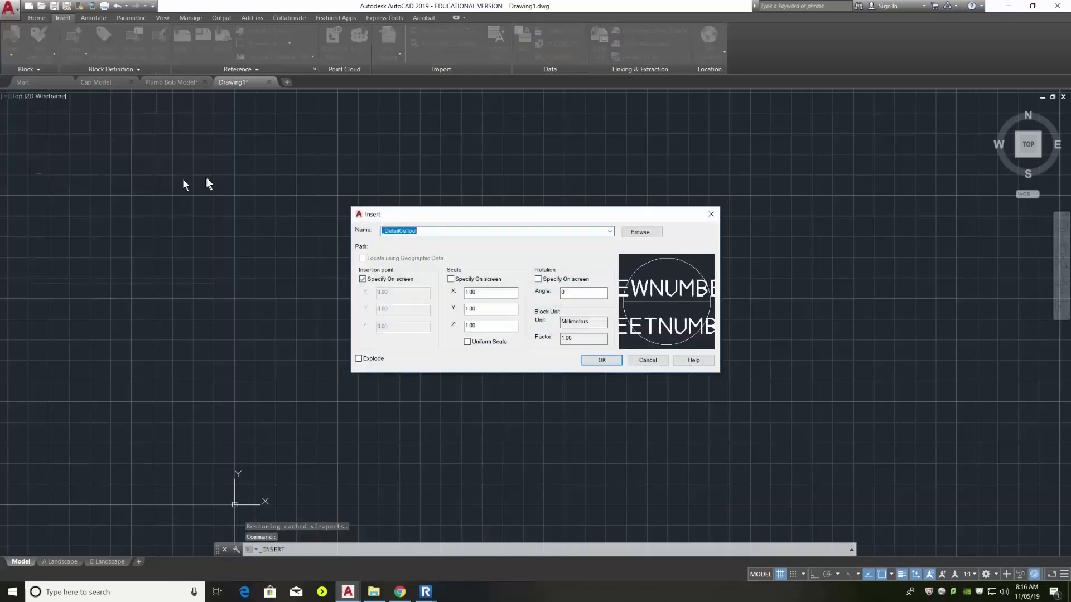
left_click(610, 232)
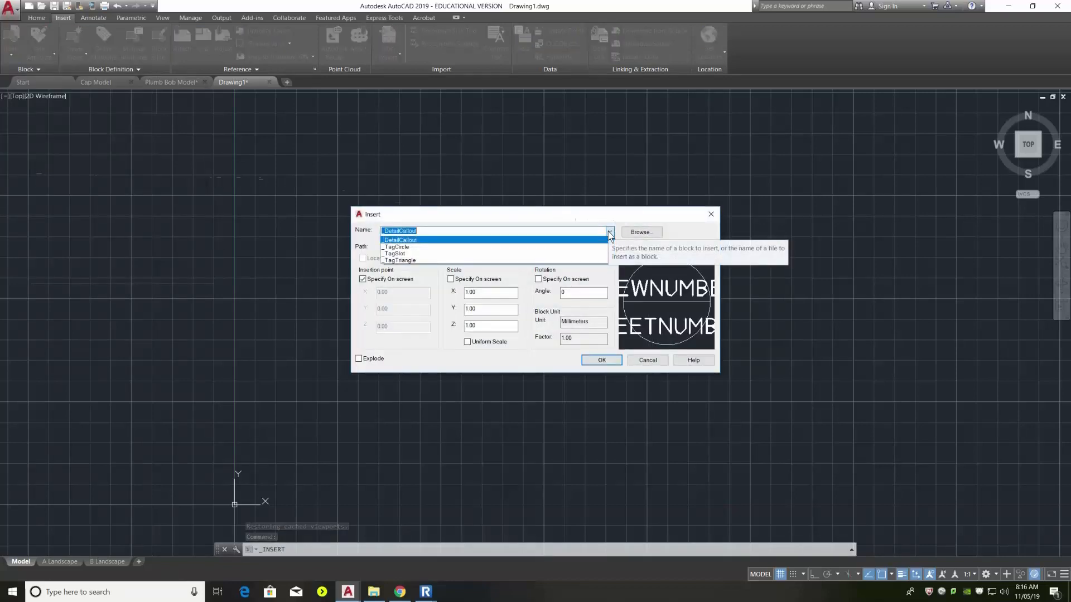
left_click(609, 232)
left_click(639, 232)
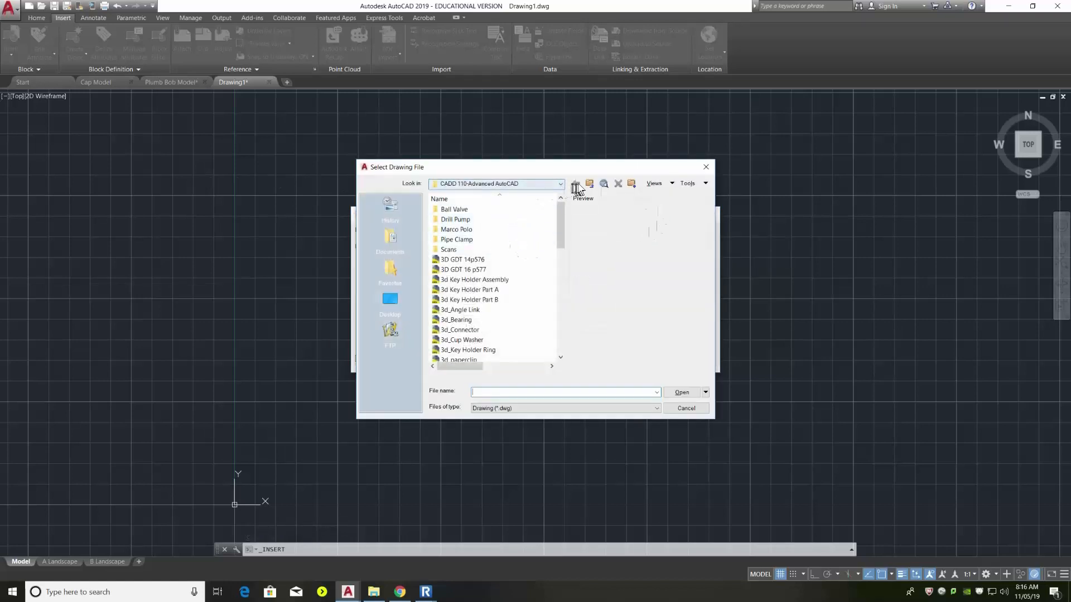
left_click(589, 184)
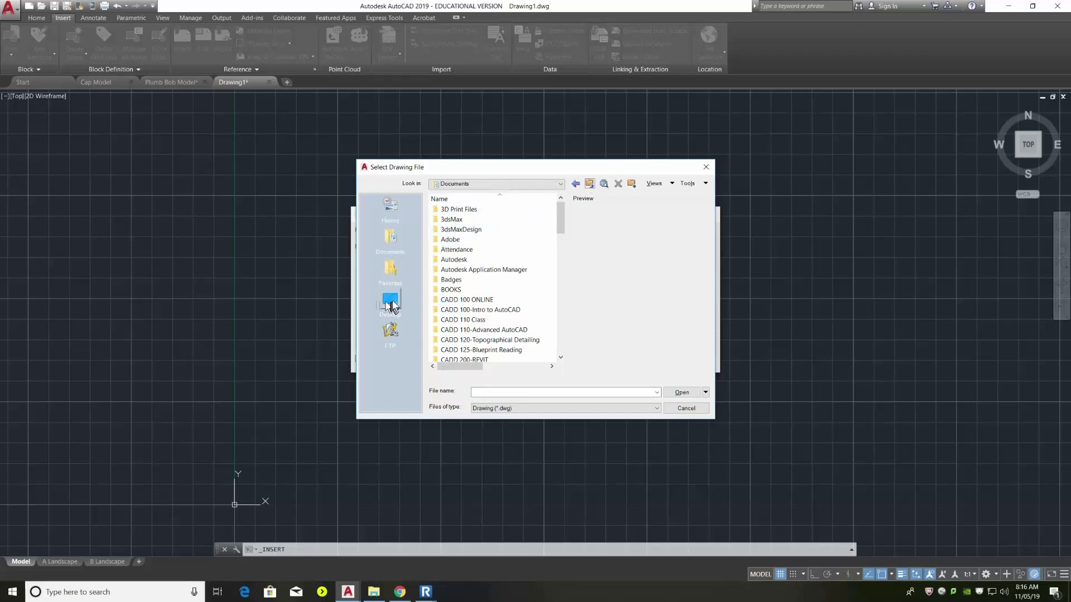
double_click(461, 319)
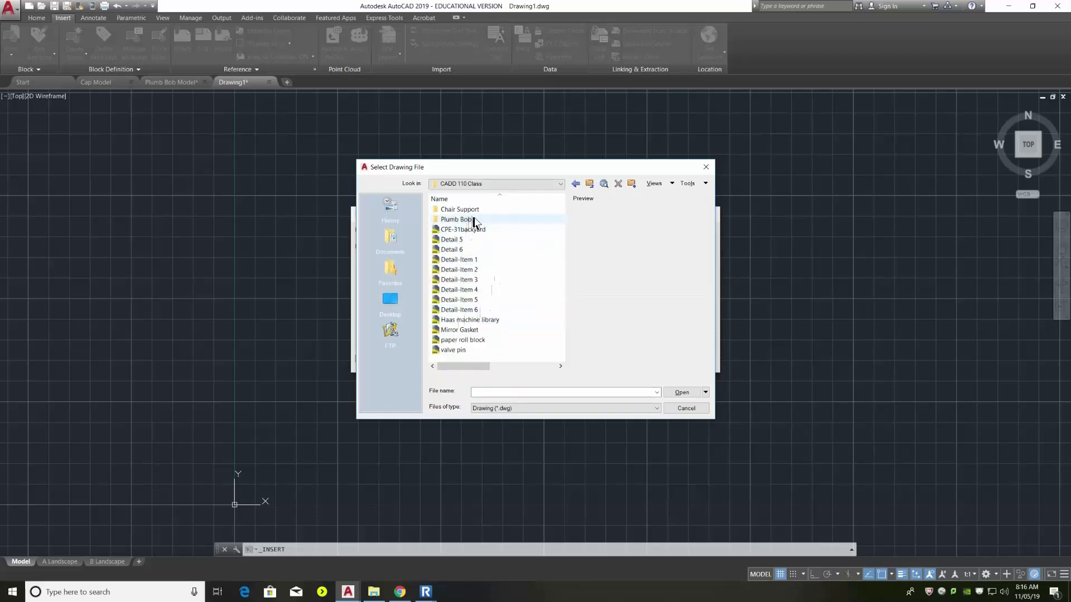
double_click(472, 220)
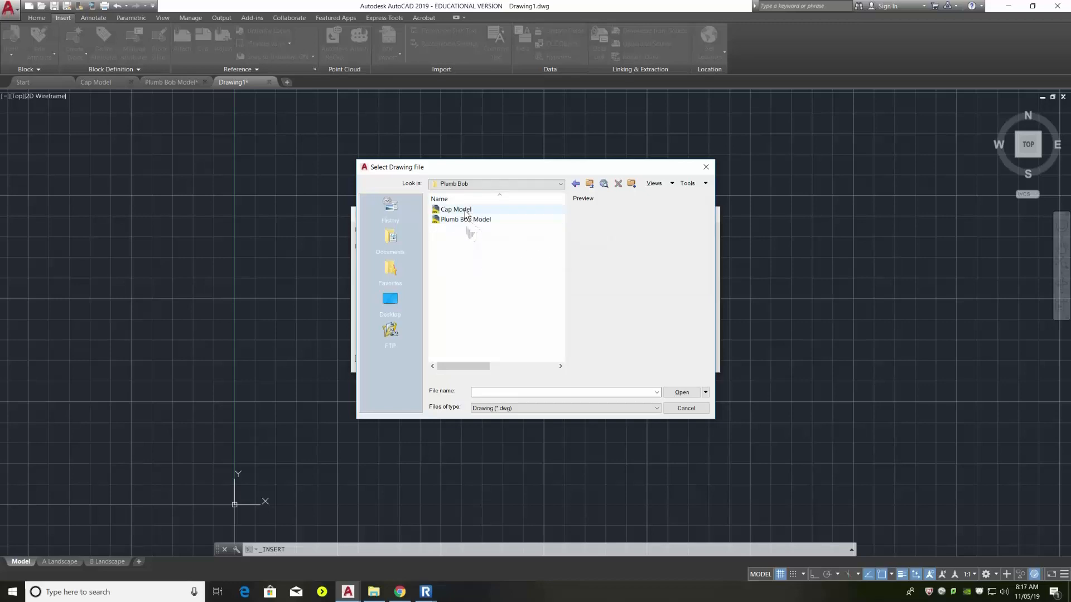
left_click(467, 210)
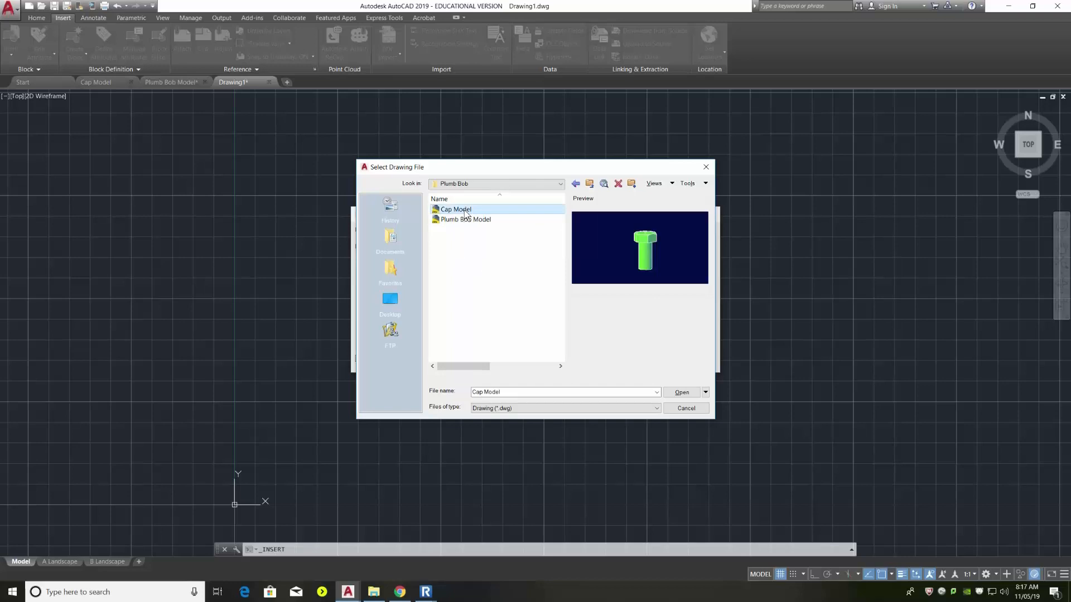
left_click(675, 393)
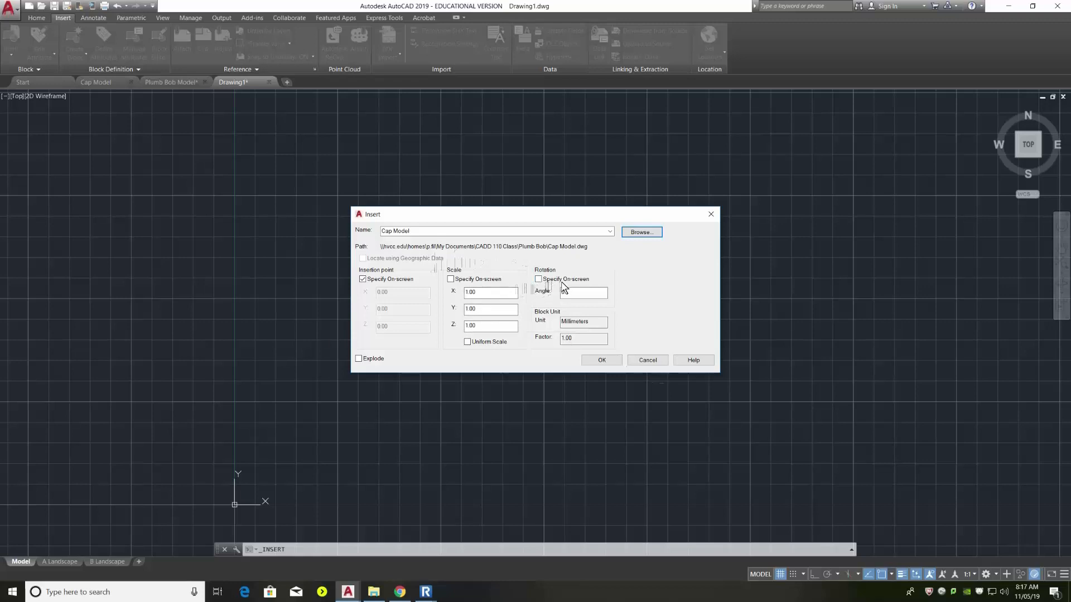
Place the Cap Model block at scale 1.00 and rotation 0, slightly above and to the right of the origin
left_click(602, 361)
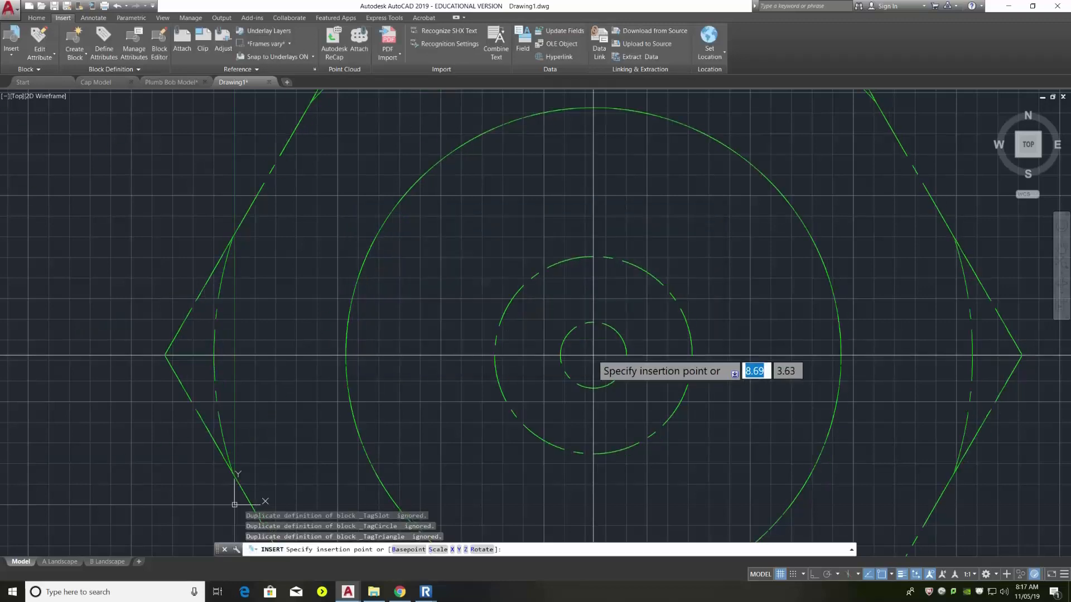
scroll(603, 341, "down", 5)
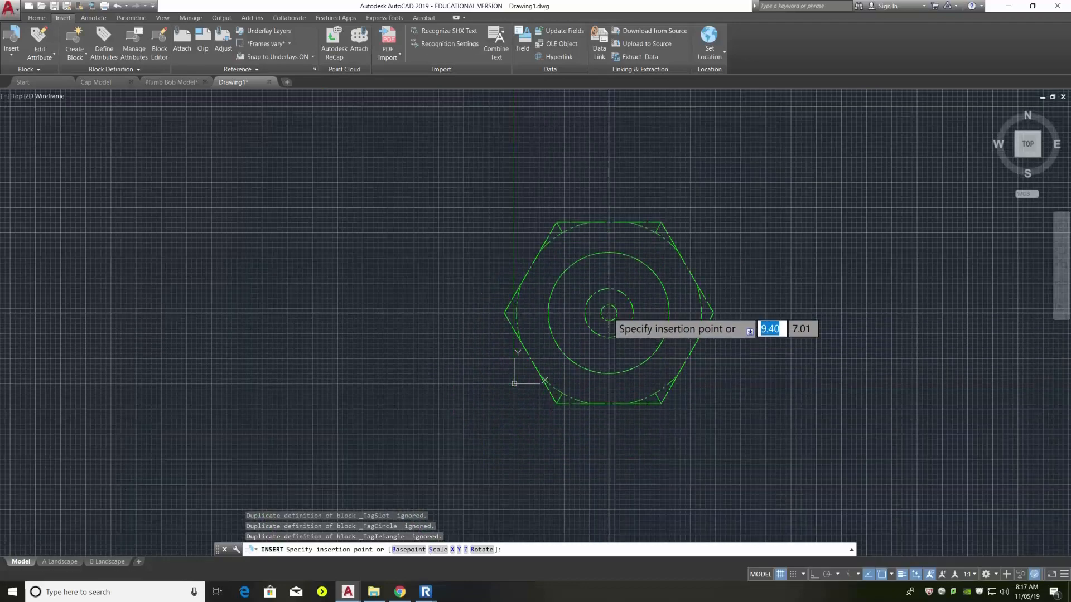
left_click(610, 286)
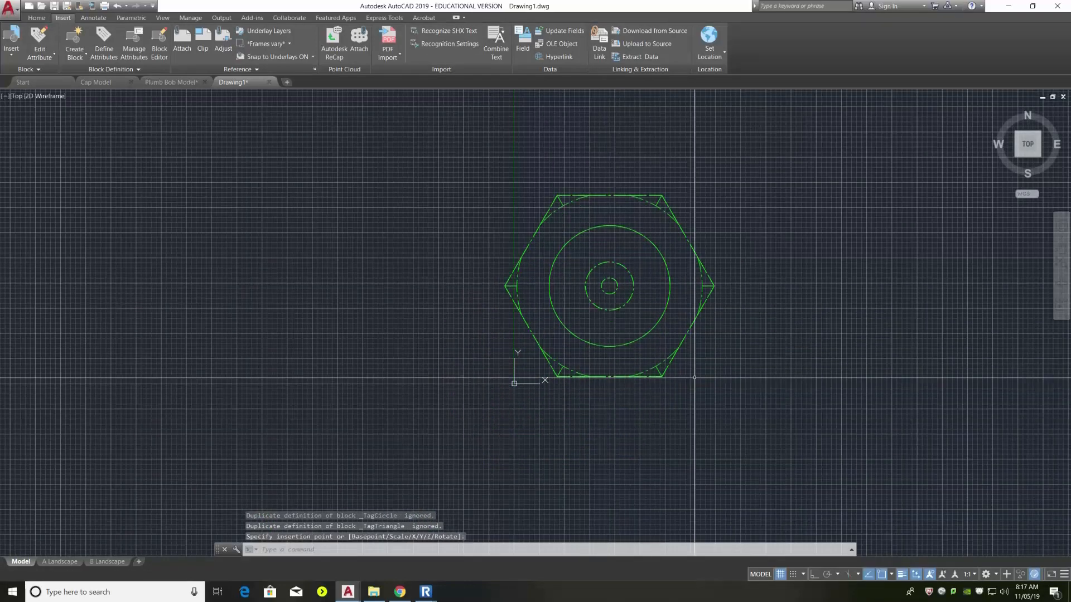
Insert the Plumb Bob Model drawing from the same folder as a block at scale 1.00 and rotation 0, beside the cap
middle_click_drag(752, 390, 783, 301, "shift")
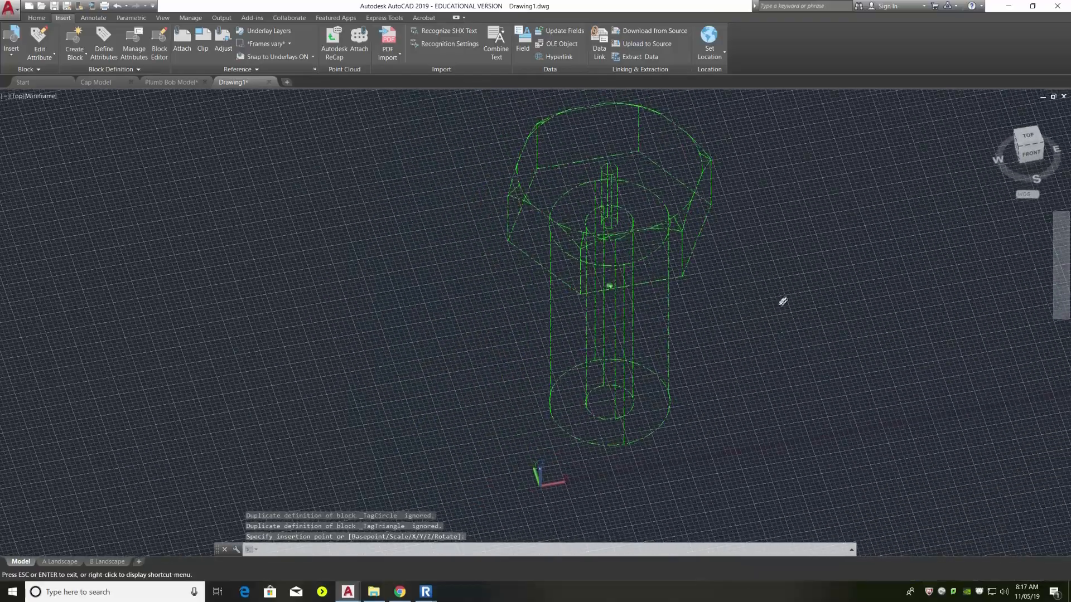
scroll(426, 341, "down", 4)
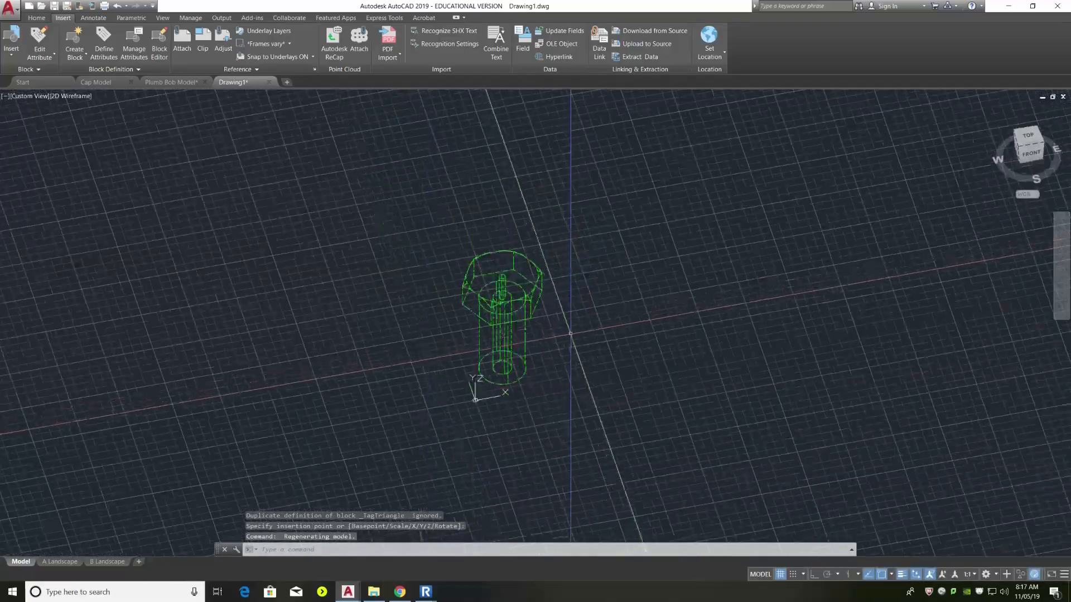
scroll(612, 325, "up", 2)
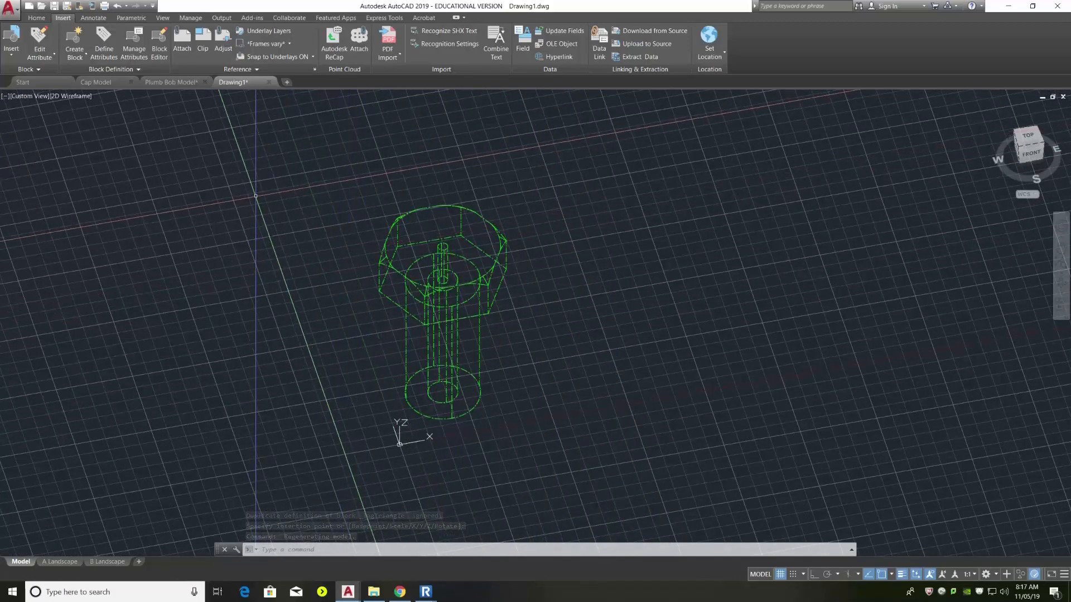
left_click(12, 44)
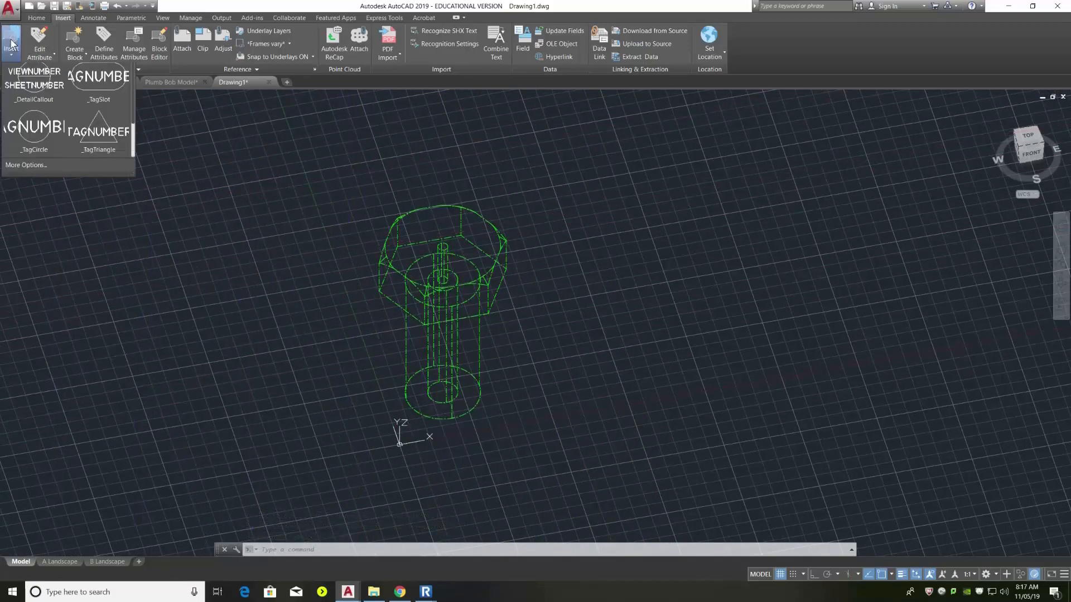
left_click(26, 169)
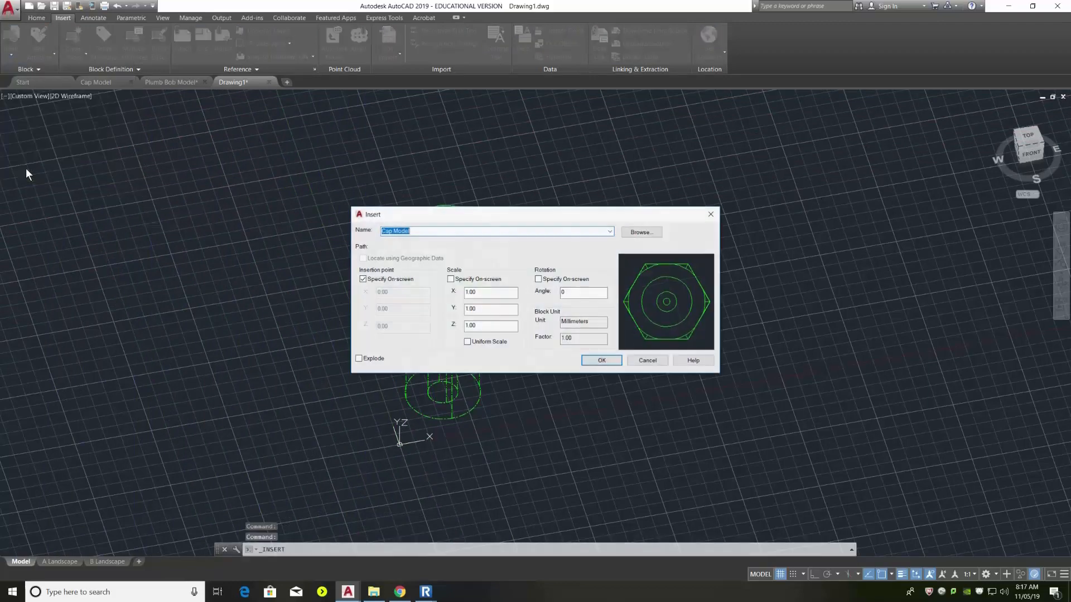
left_click(641, 233)
left_click(451, 220)
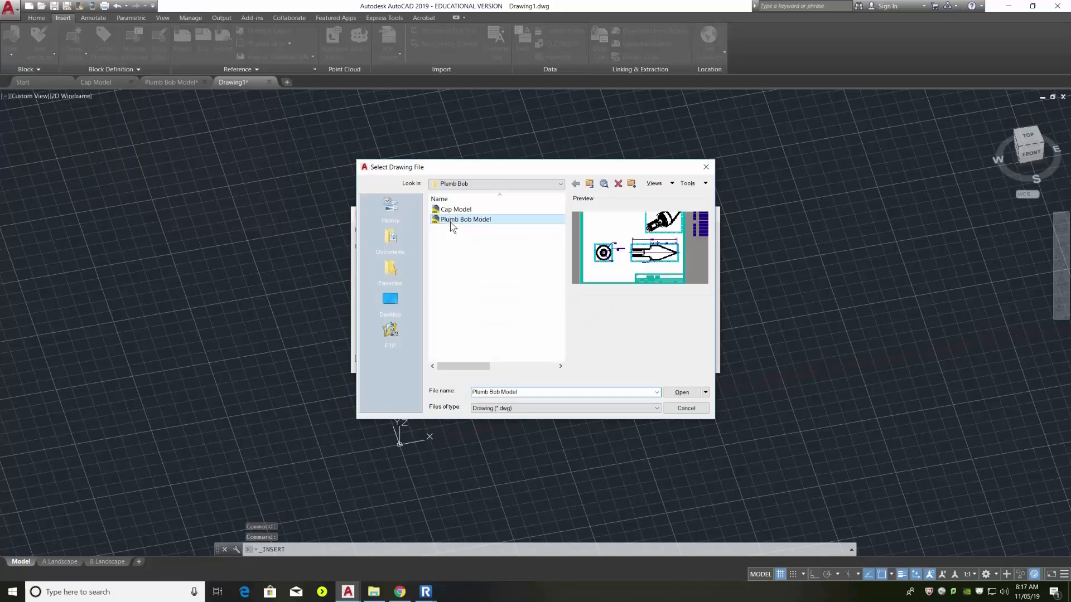
left_click(677, 392)
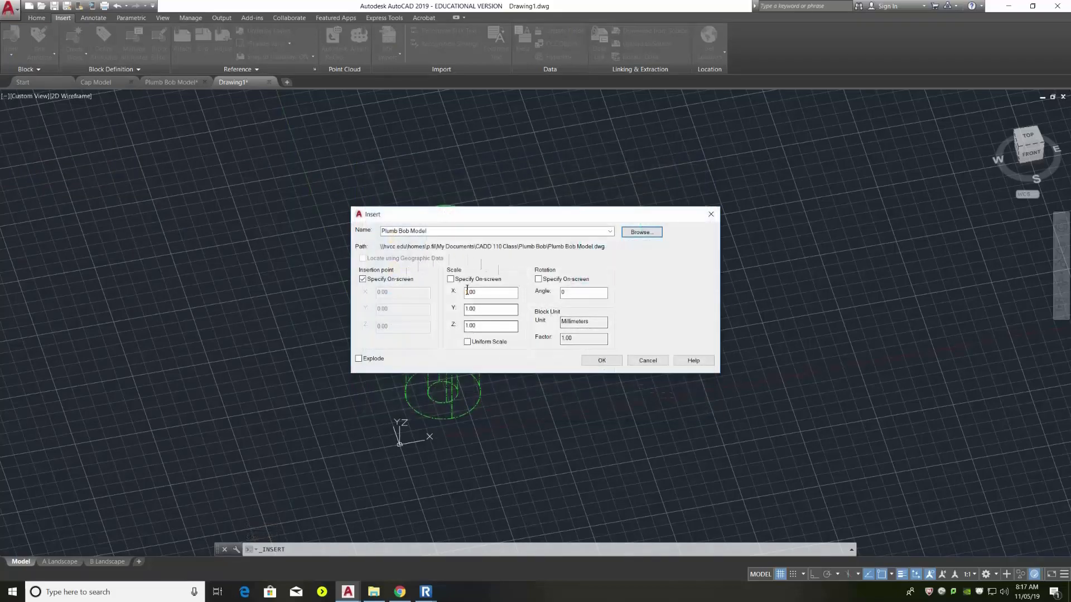
left_click(599, 360)
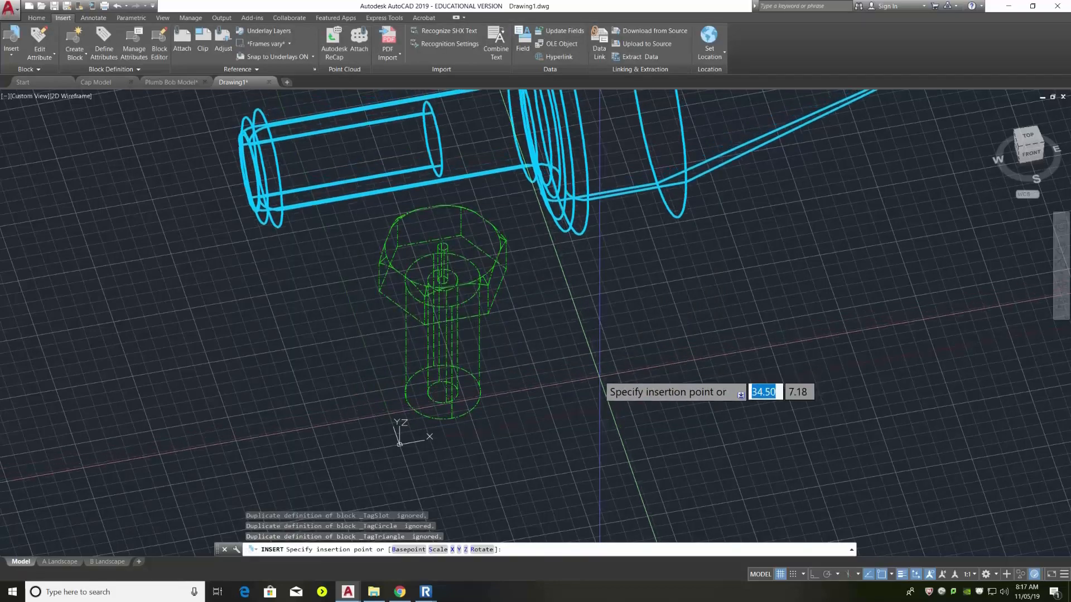
left_click(687, 371)
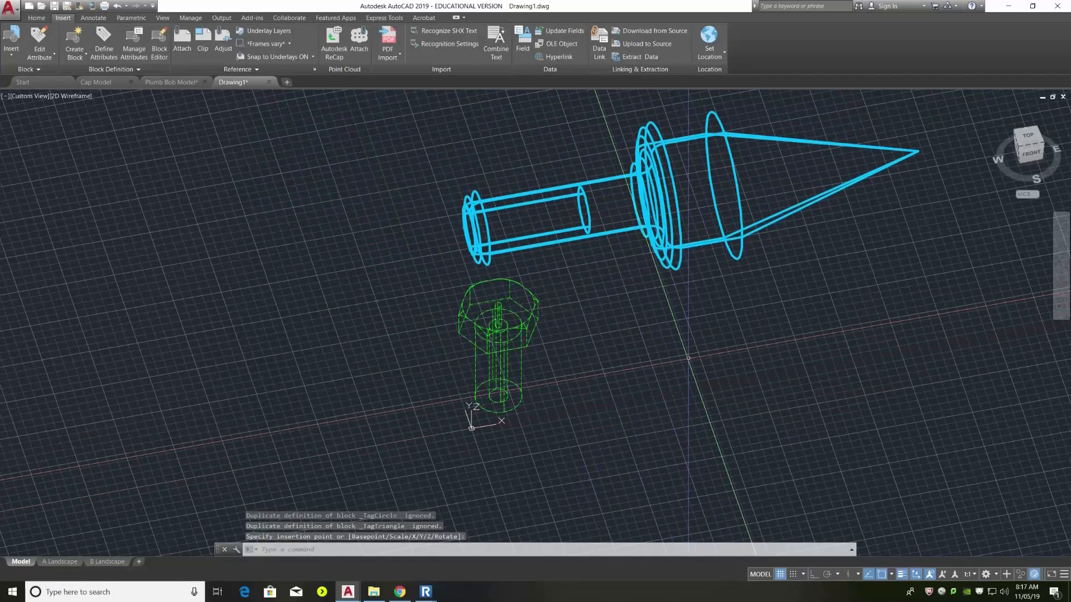
Display the cap and plumb bob in the Conceptual visual style, seen nearly from the front
scroll(540, 377, "down", 4)
scroll(582, 341, "up", 2)
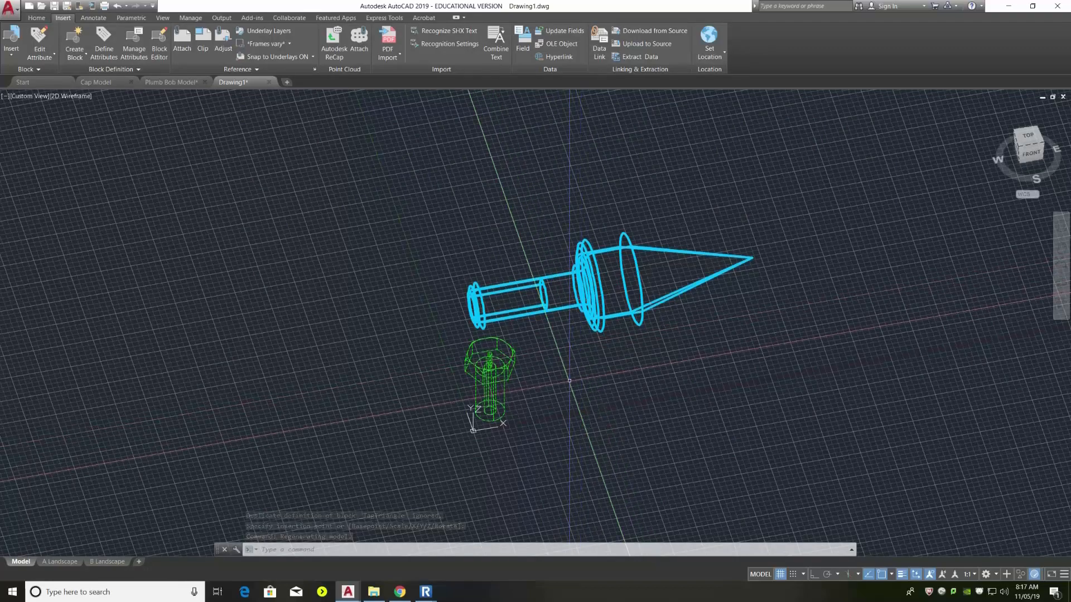
middle_click_drag(584, 397, 575, 337, "shift")
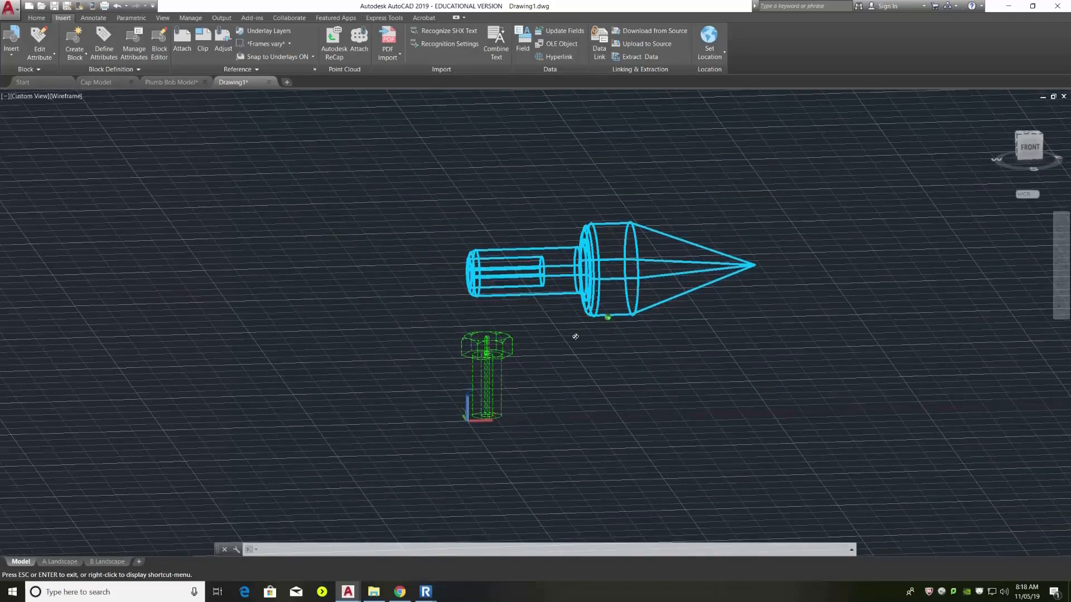
middle_click_drag(576, 336, 554, 342, "shift")
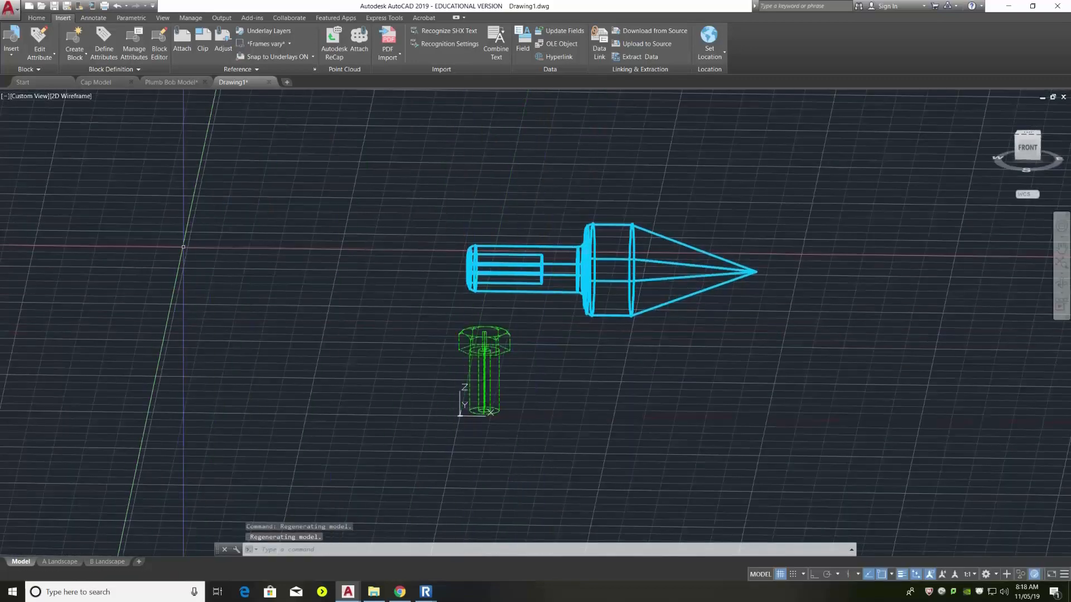
left_click(75, 98)
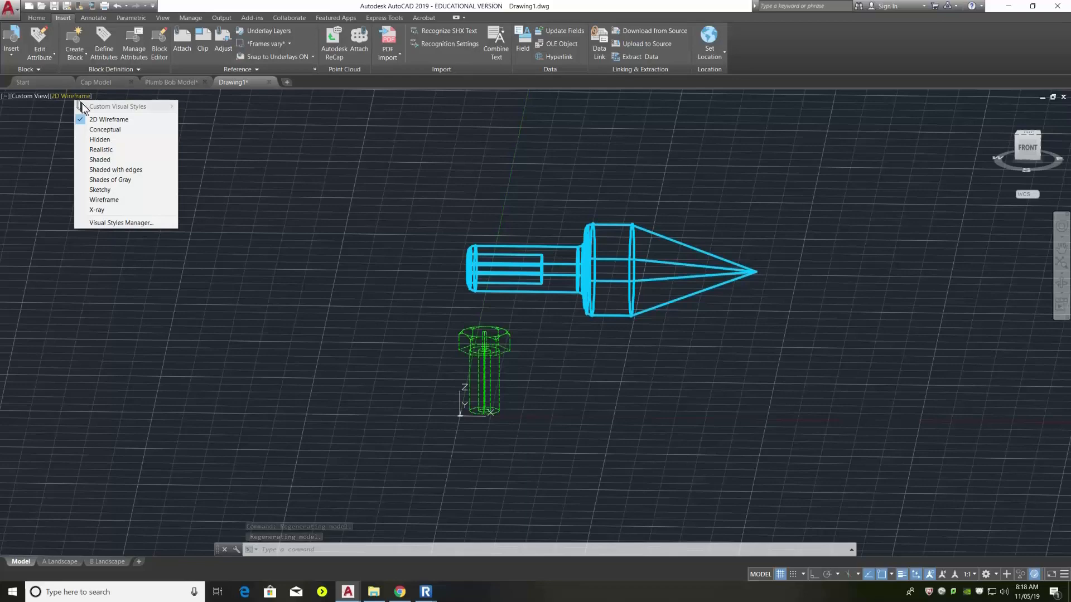
left_click(91, 129)
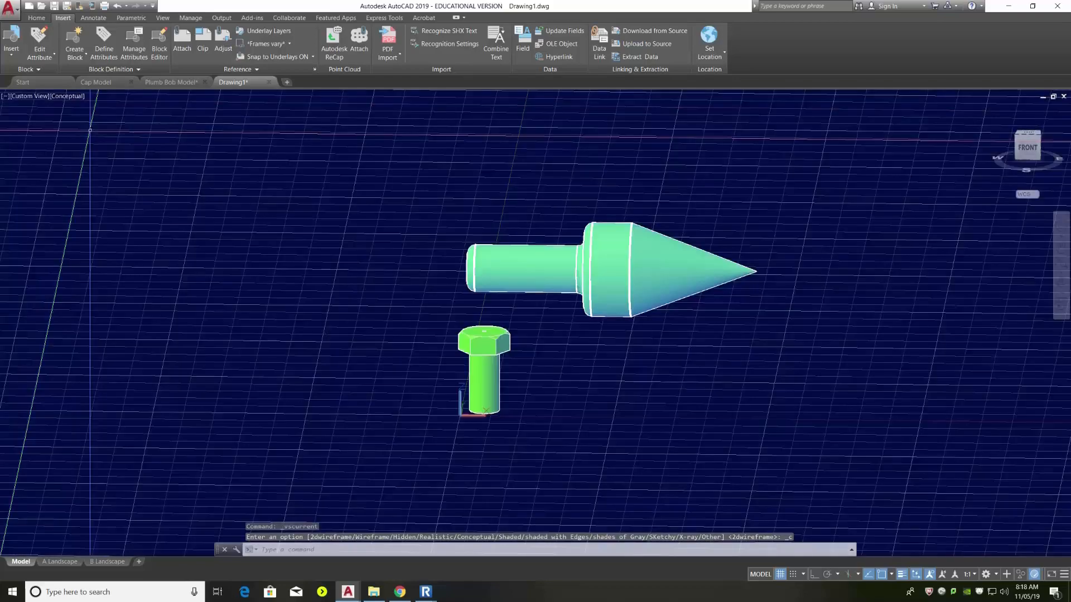
Display the cap and plumb bob in the Realistic visual style
left_click(69, 95)
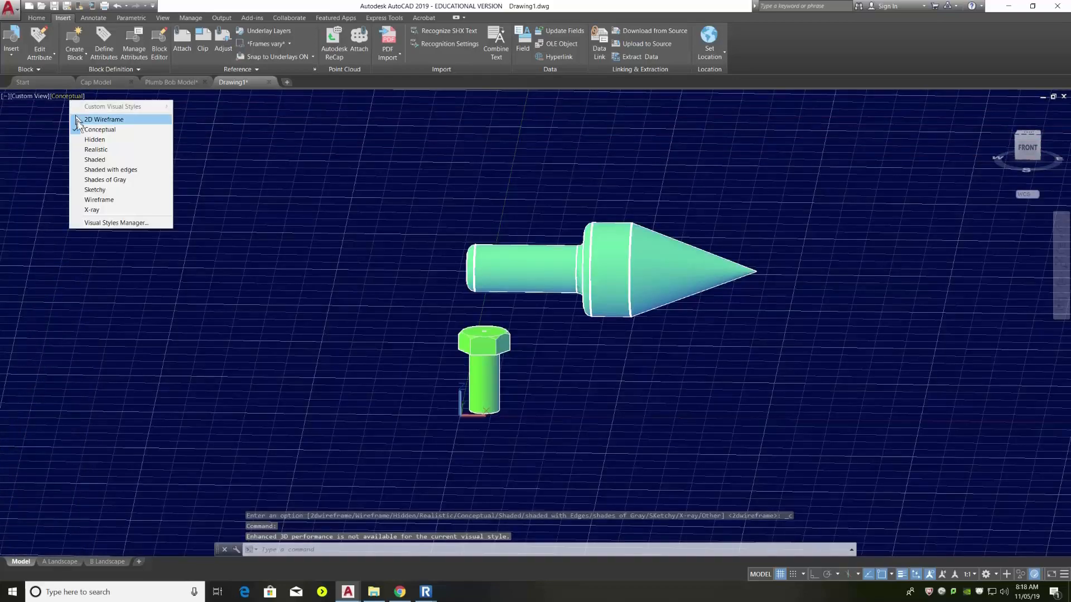
left_click(90, 150)
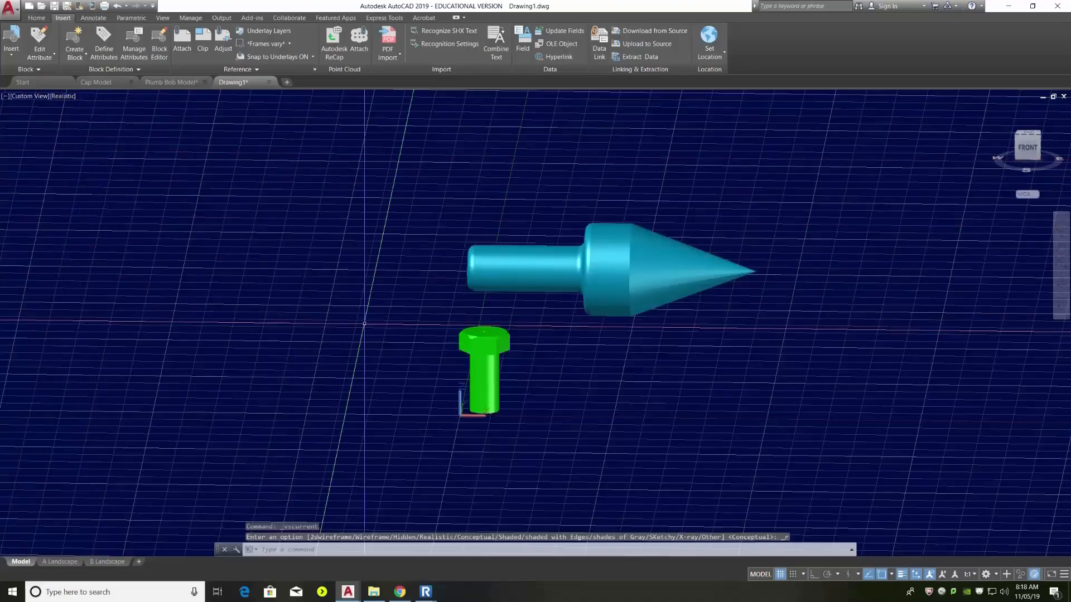
mouse_move(347, 320)
middle_mouse_down("shift")
mouse_move(547, 311)
mouse_move(282, 318)
mouse_move(353, 325)
mouse_move(380, 358)
mouse_move(368, 311)
mouse_move(351, 300)
mouse_move(366, 325)
middle_mouse_up("shift")
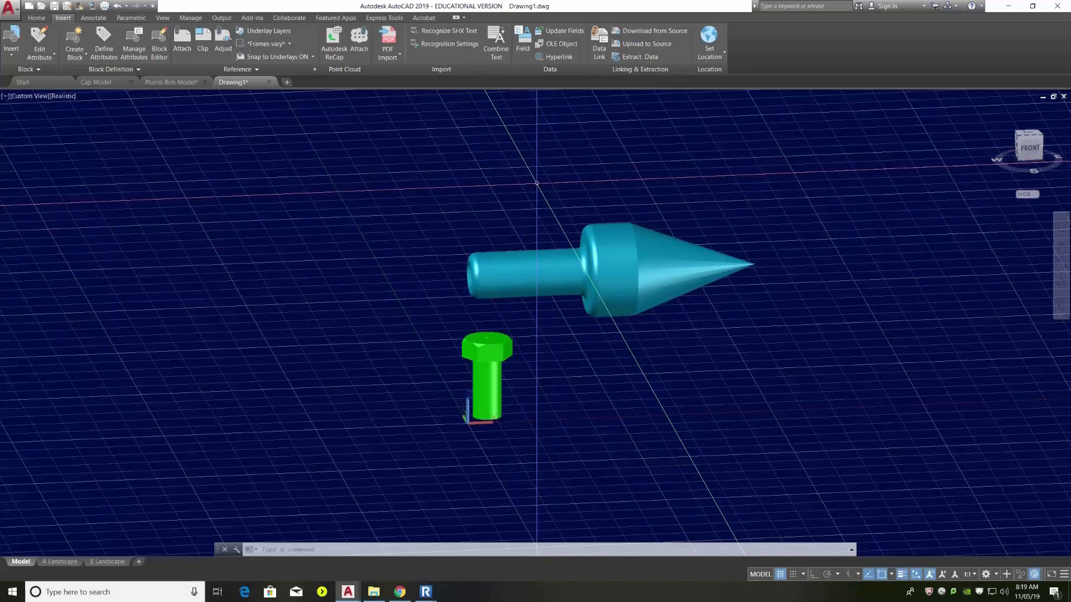
Explode both the plumb bob block and the cap block
type("explode")
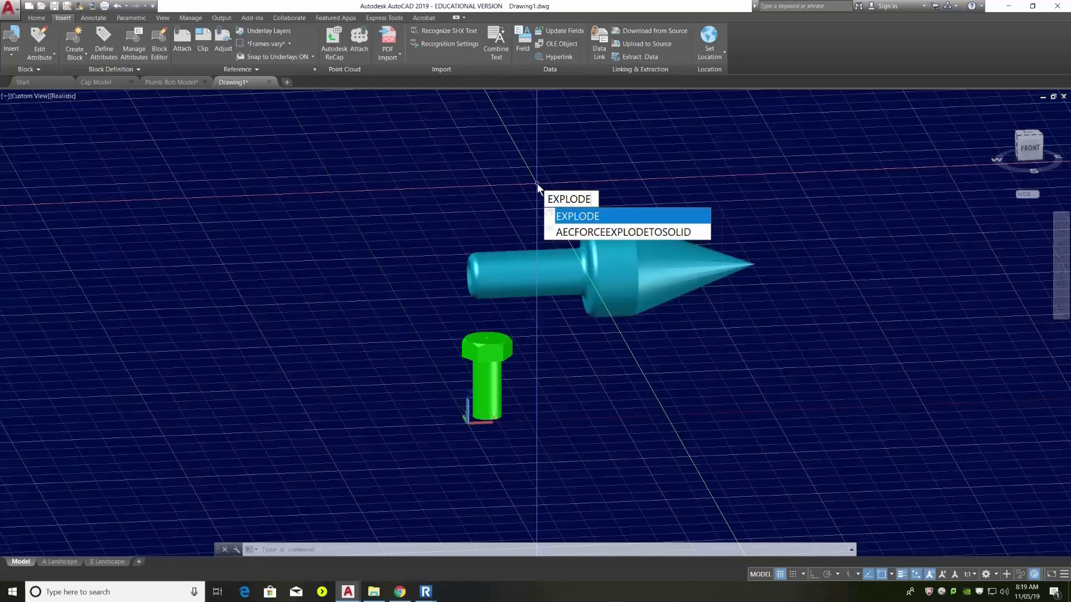
left_click(574, 215)
left_click(629, 239)
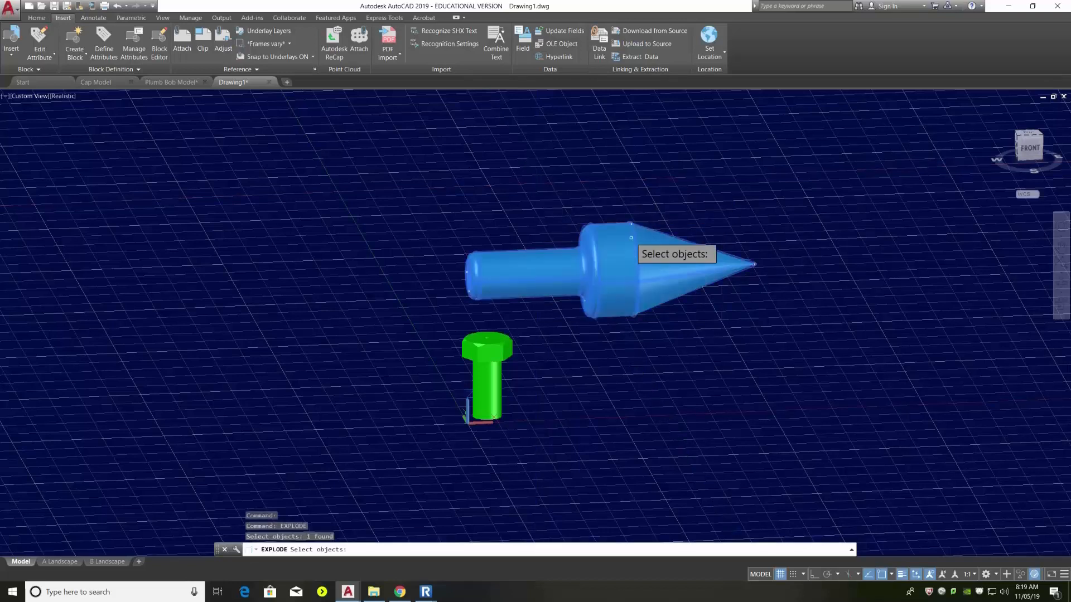
left_click(484, 349)
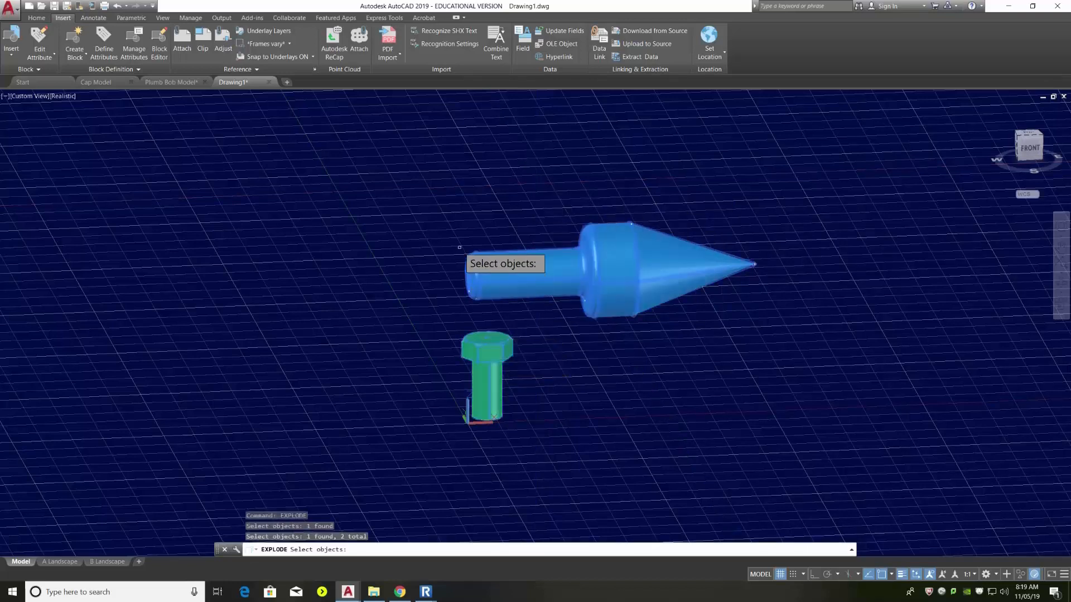
key("Return")
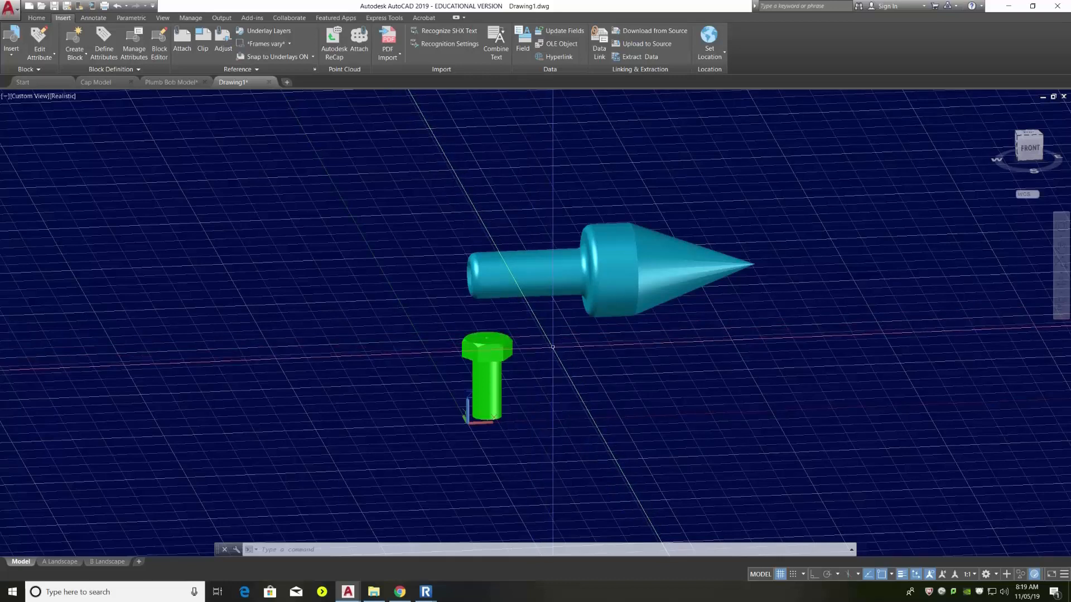
3D-align the cap by a single point pair, from the centre of its shank's lower end to the centre of the plumb bob's open end
middle_click_drag(548, 338, 588, 338, "shift")
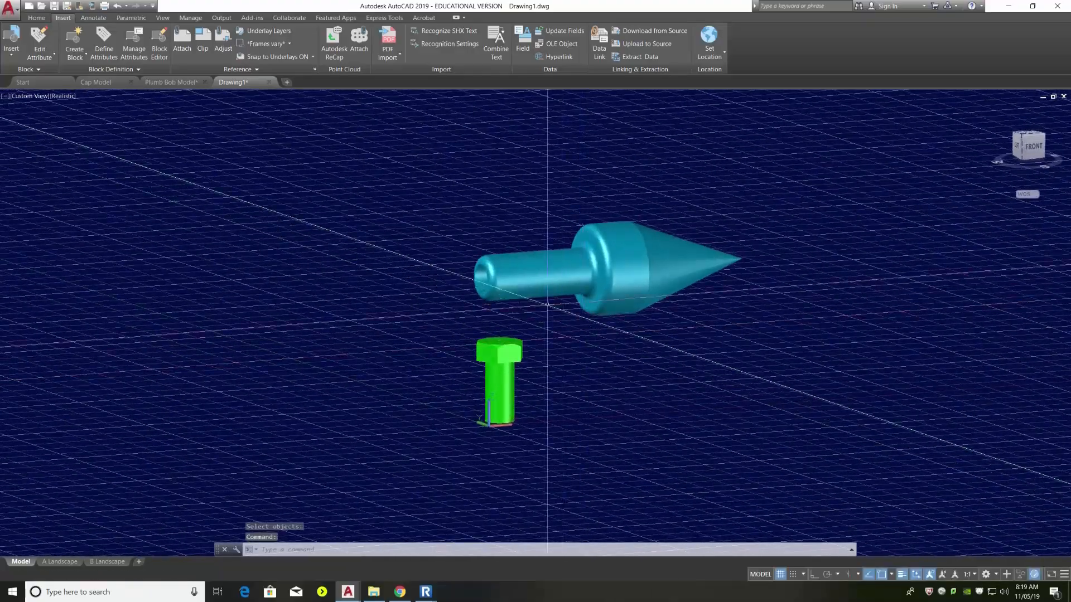
type("3DO")
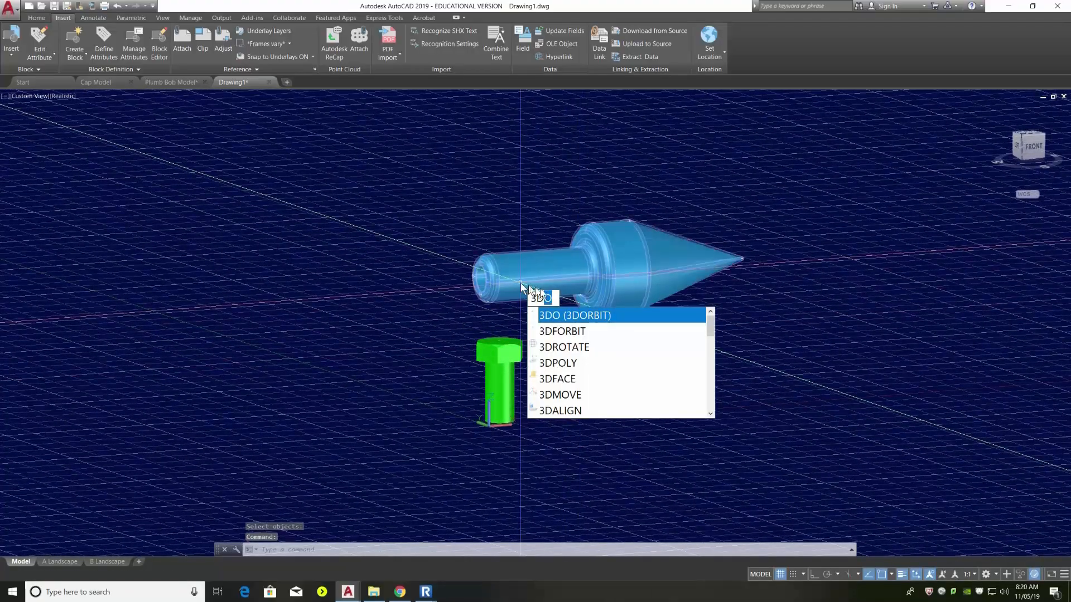
left_click(573, 411)
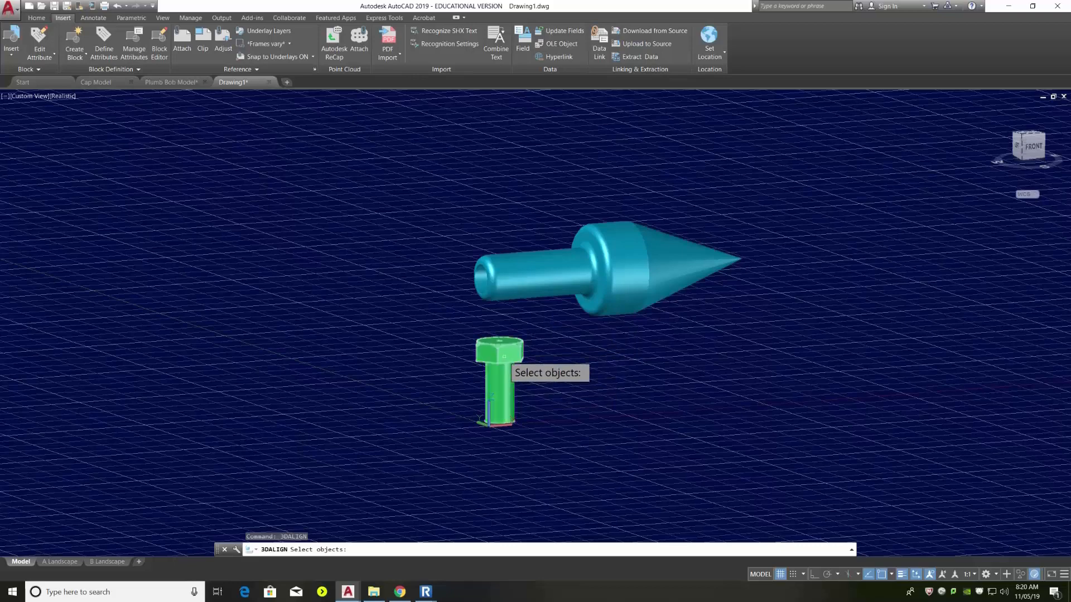
left_click(510, 374)
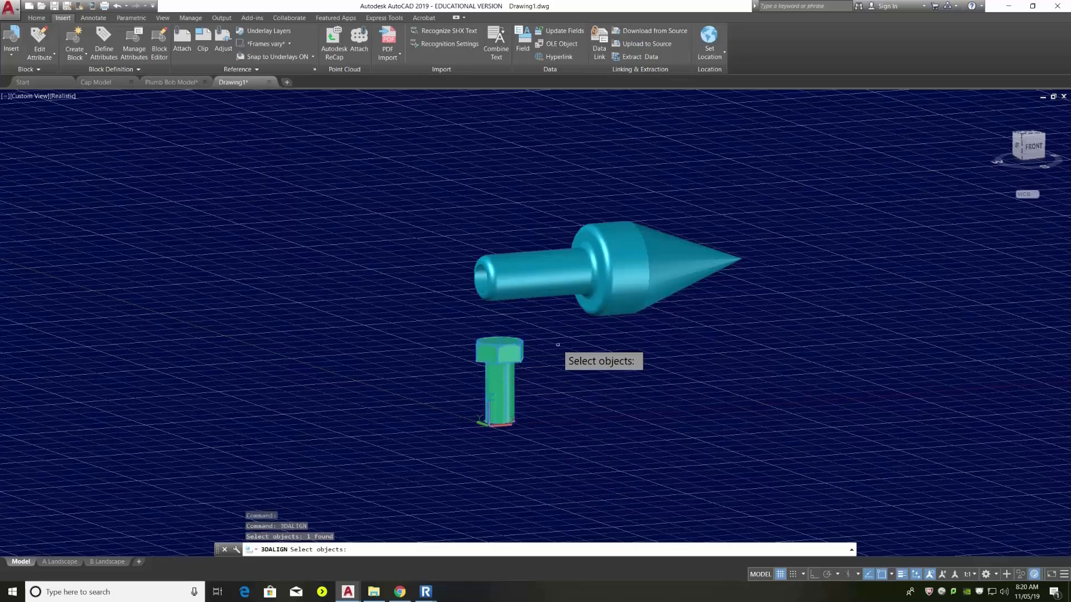
key("Return")
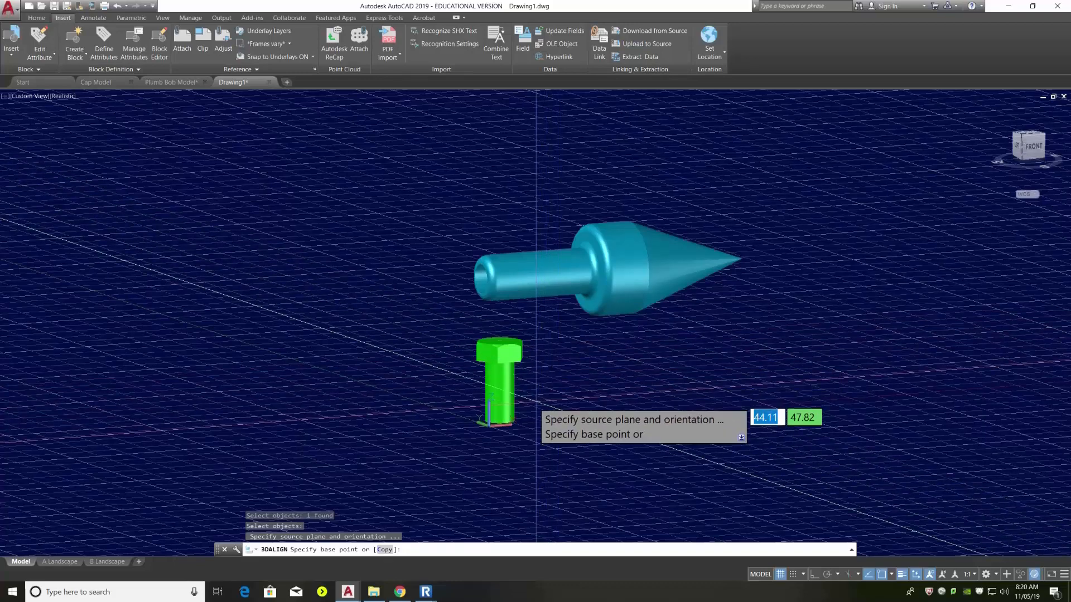
scroll(494, 425, "up", 6)
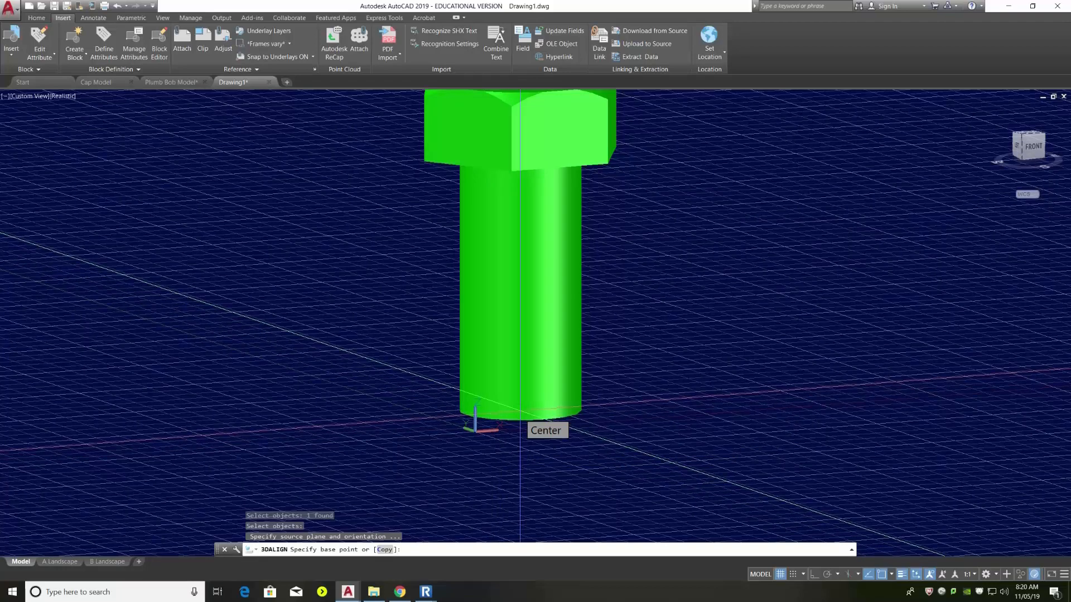
left_click(520, 414)
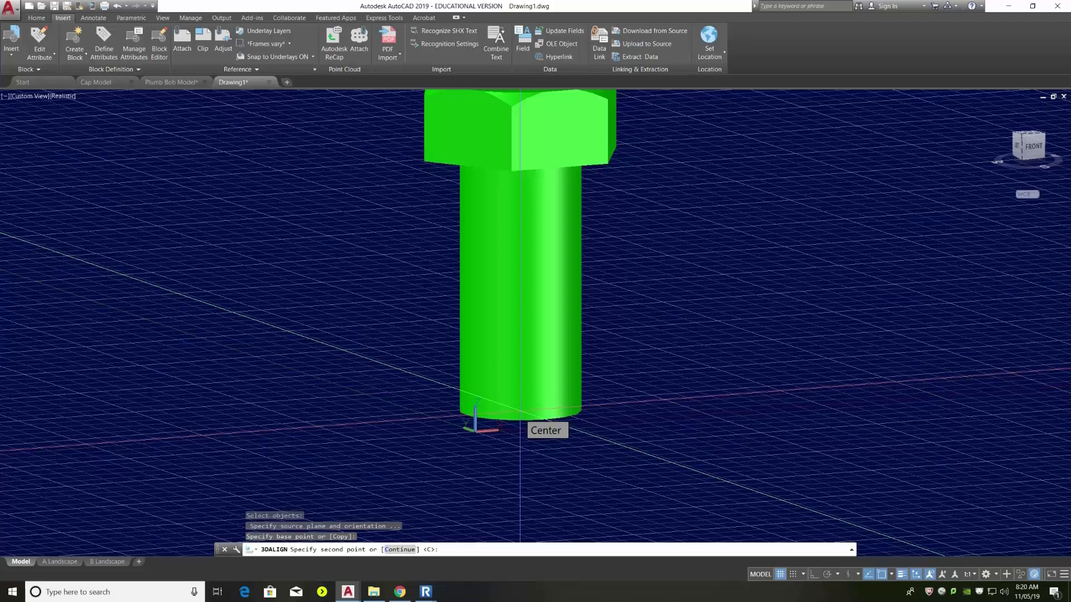
scroll(522, 423, "down", 3)
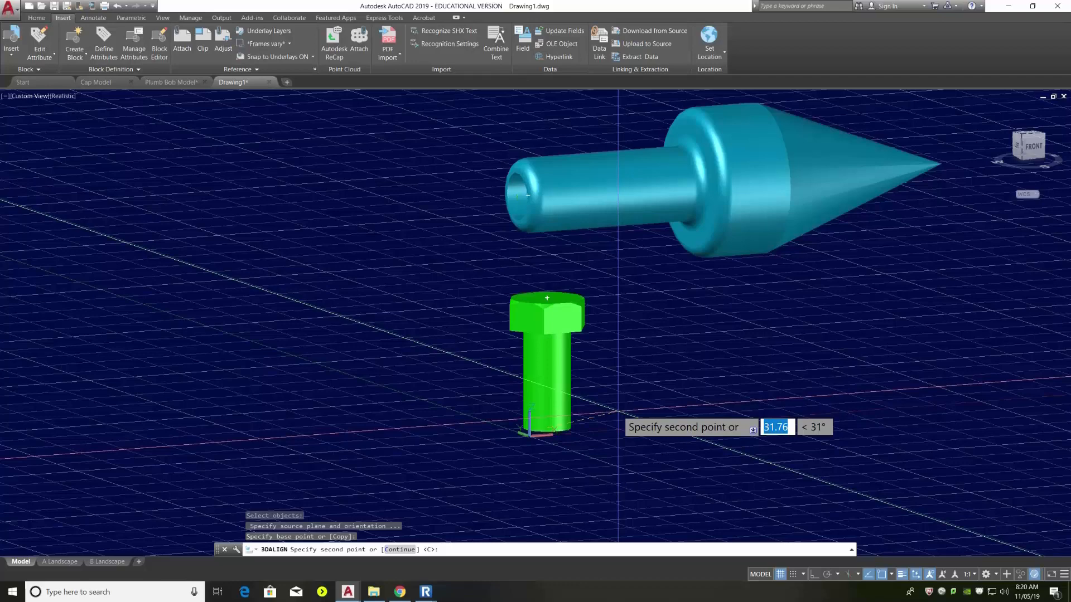
key("Return")
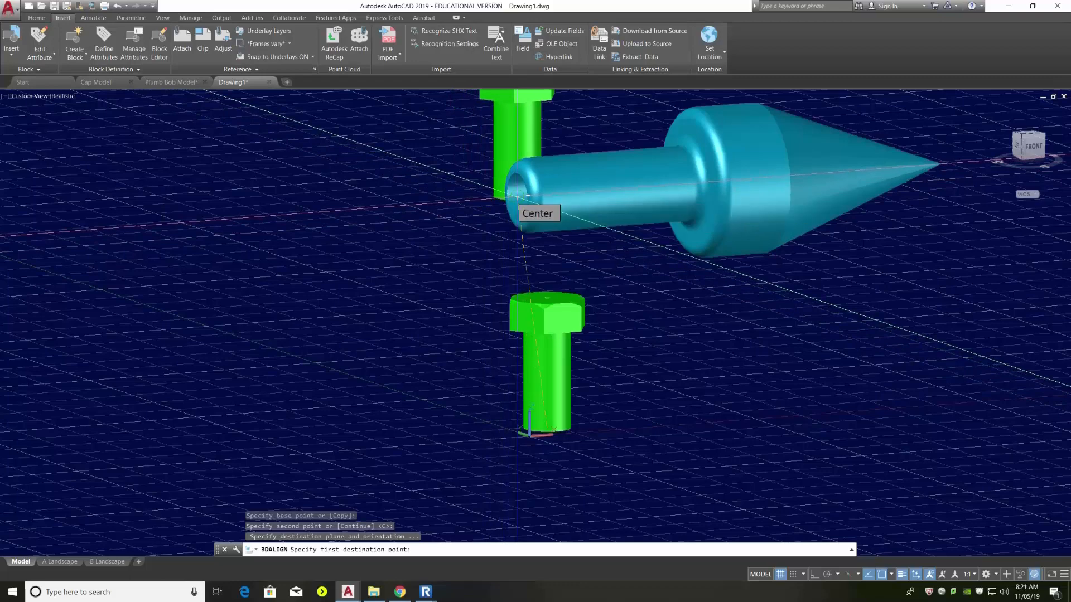
left_click(517, 195)
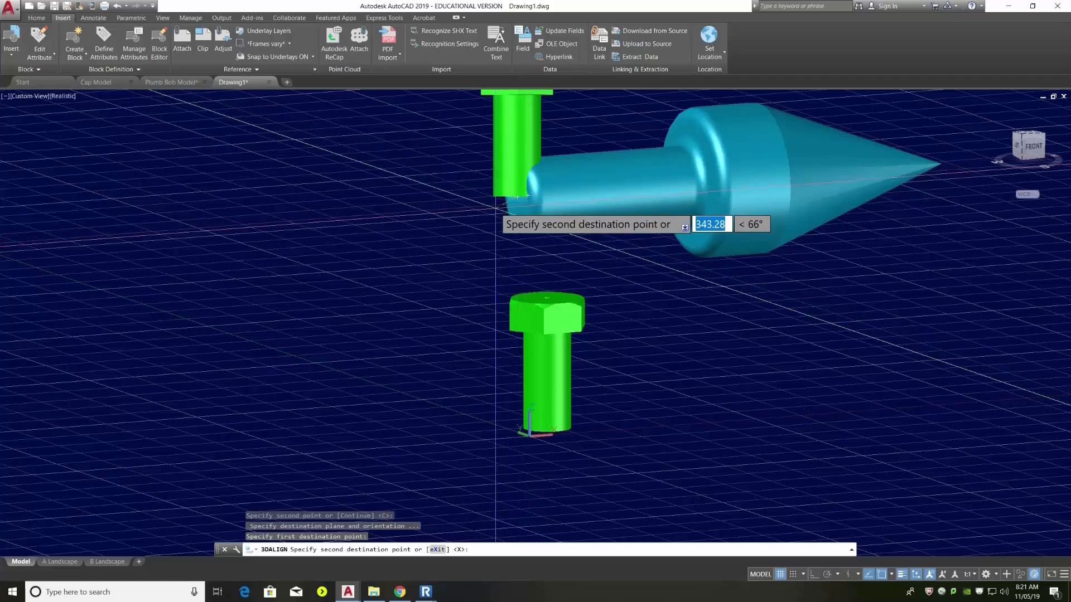
key("Return")
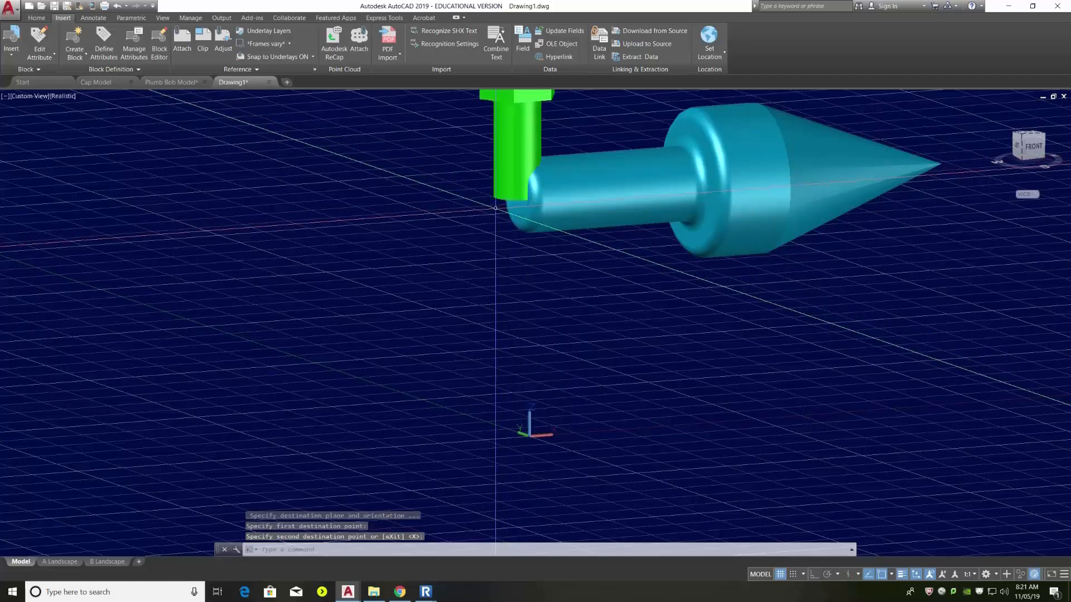
Switch the workspace to 3D Basics
scroll(494, 207, "down", 5)
scroll(514, 218, "up", 4)
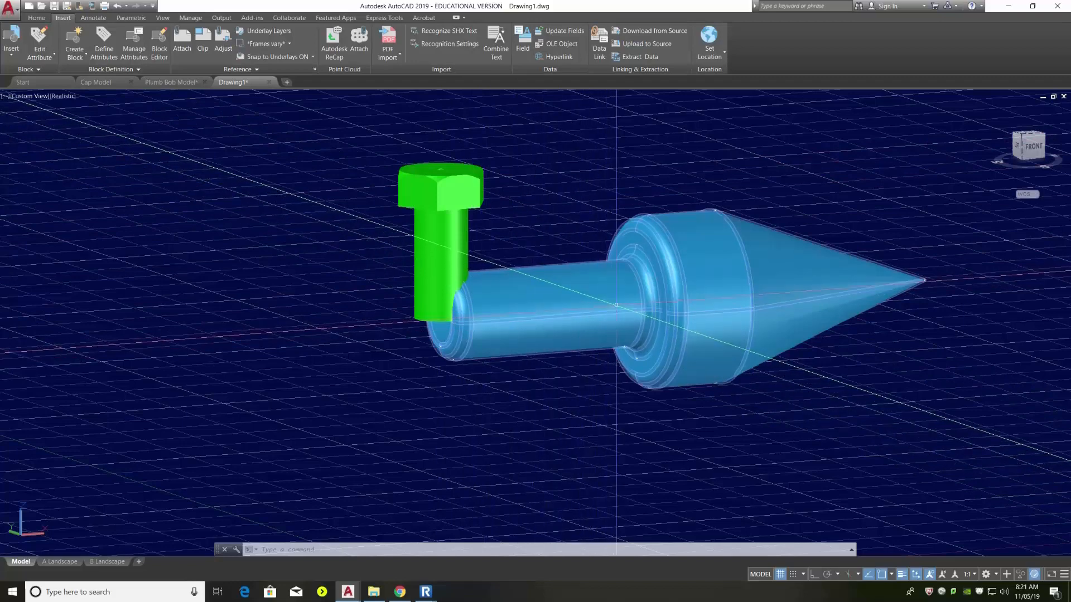
mouse_move(466, 321)
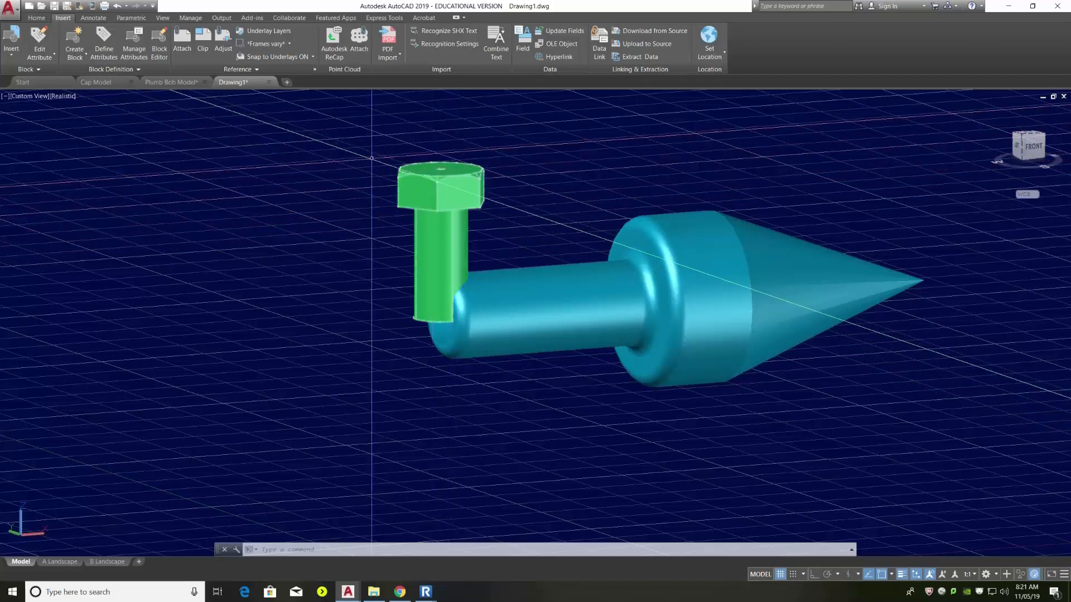
left_click(36, 18)
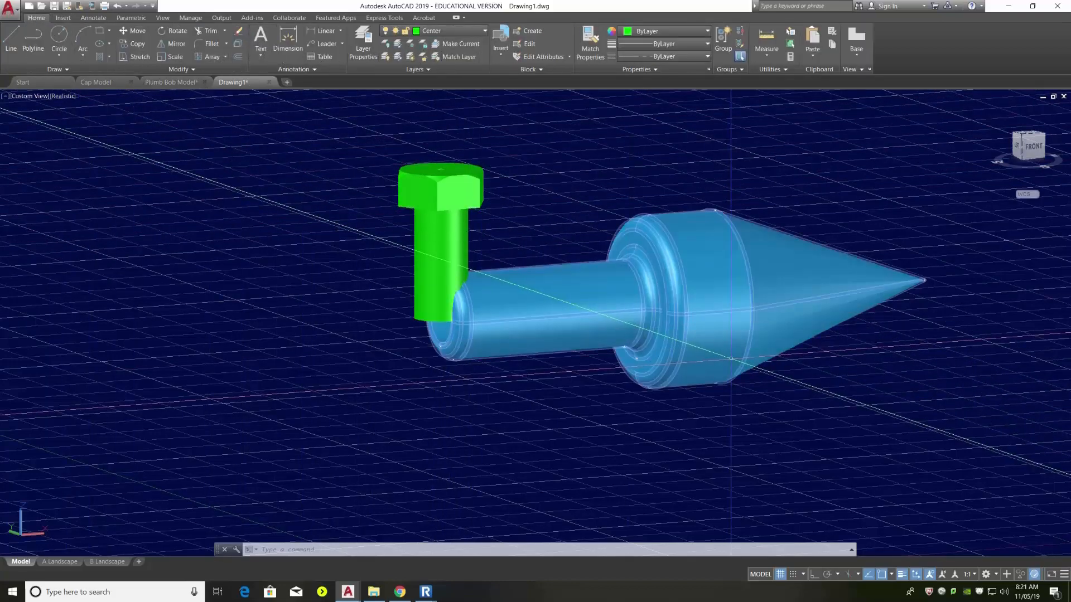
left_click(995, 573)
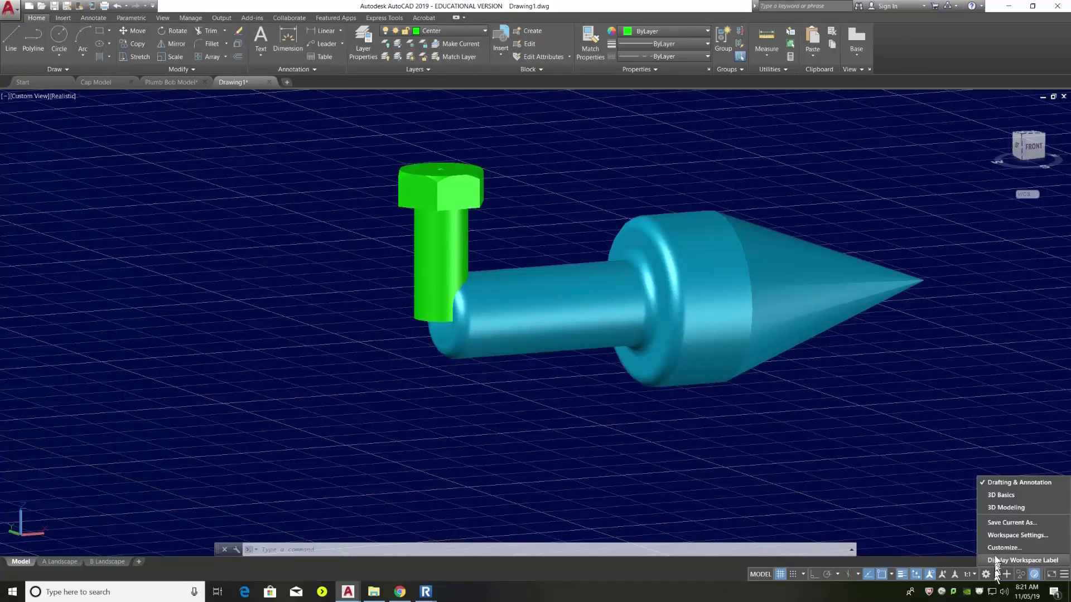
left_click(1002, 496)
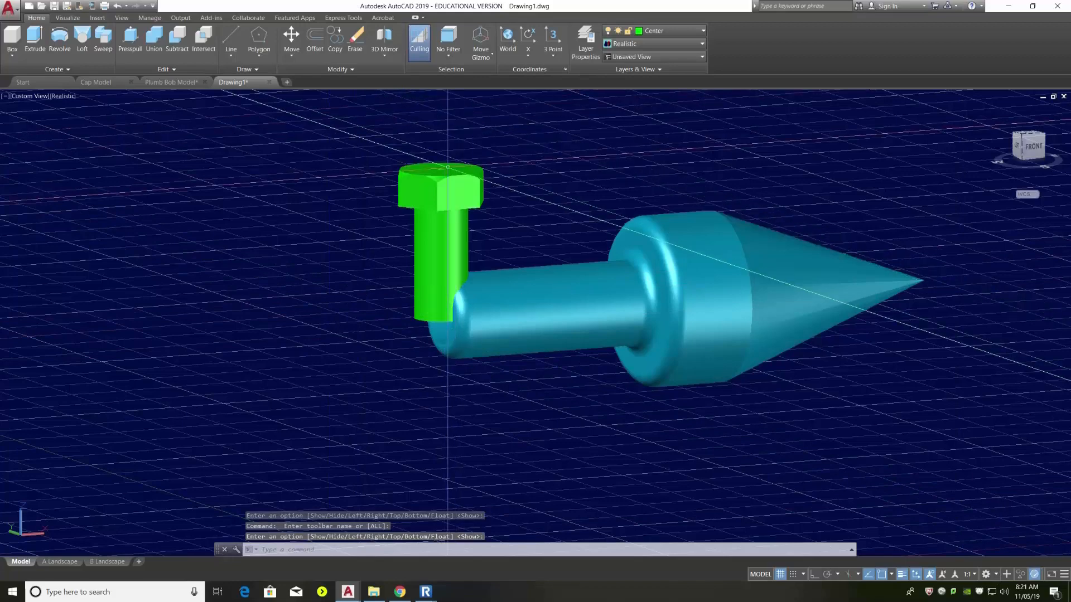
Rotate the cap 90 degrees with the Rotate gizmo centred on its shank's end, so it lies in line with the plumb bob's axis
left_click(432, 199)
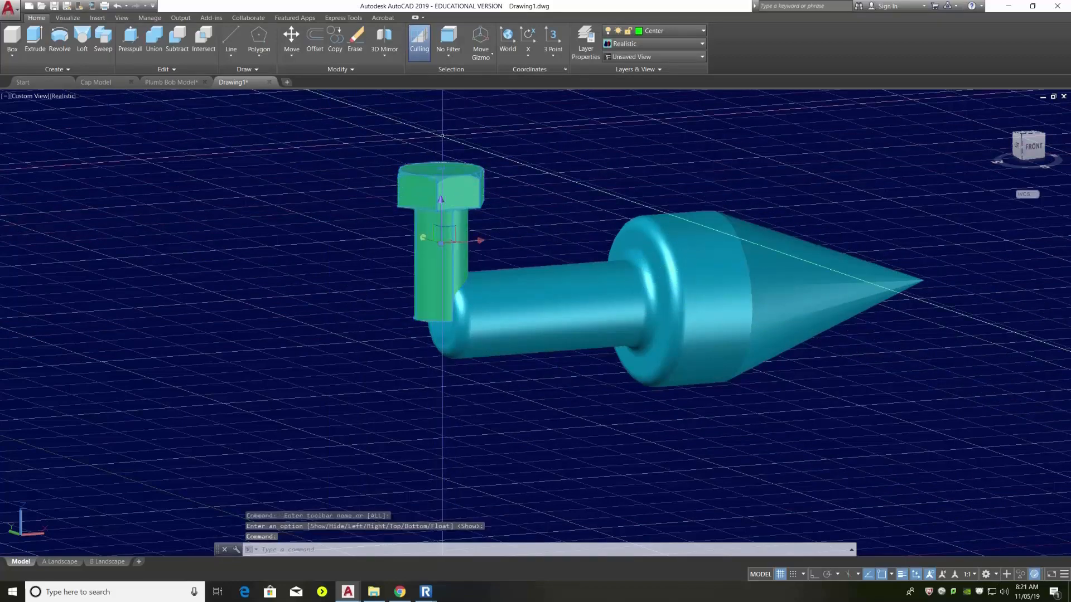
left_click(484, 54)
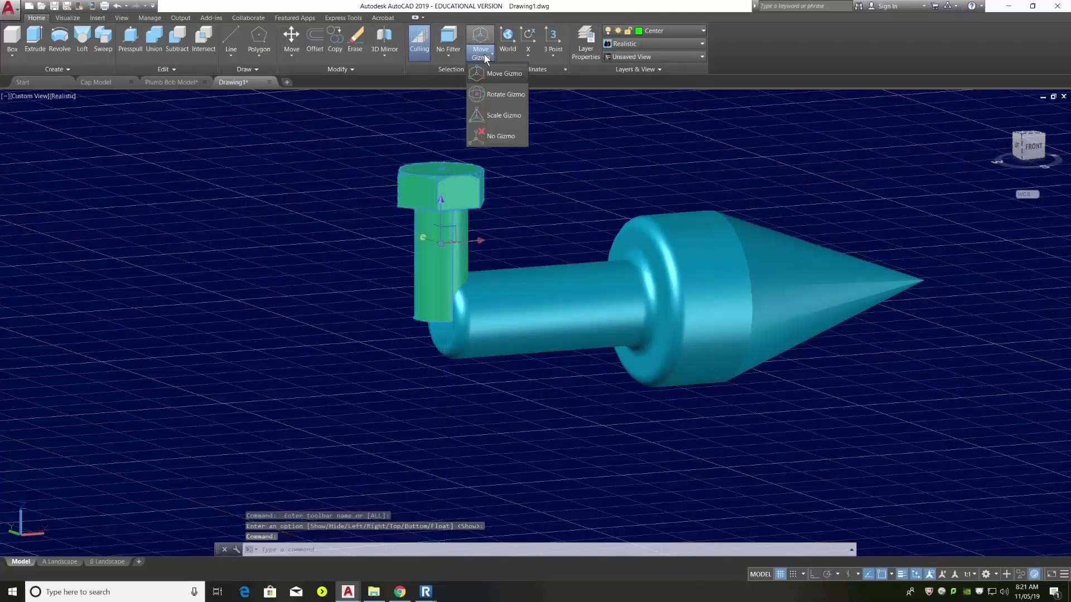
left_click(491, 93)
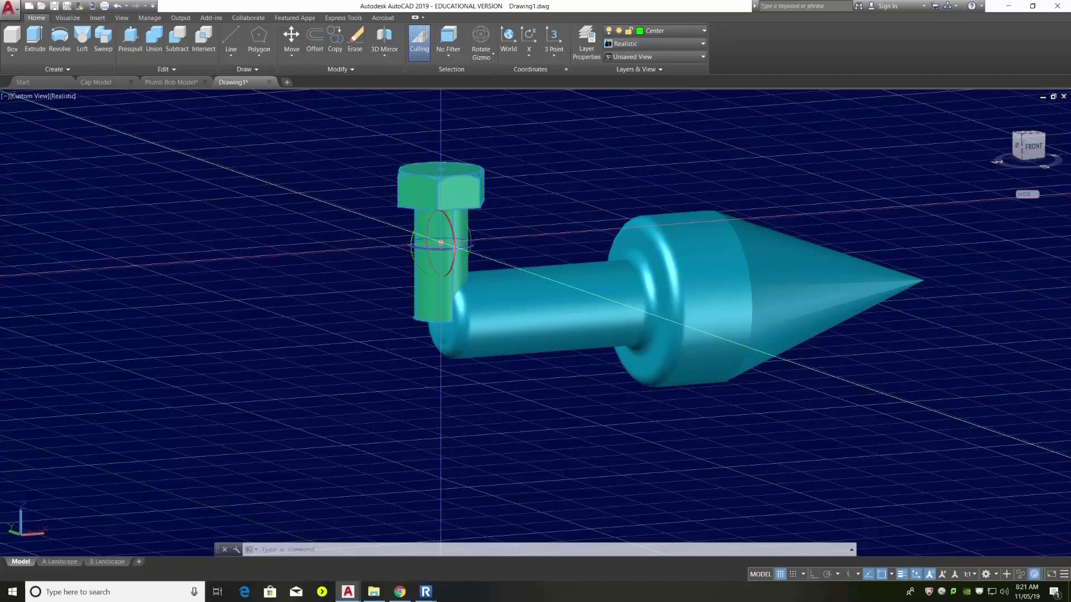
left_click(440, 242)
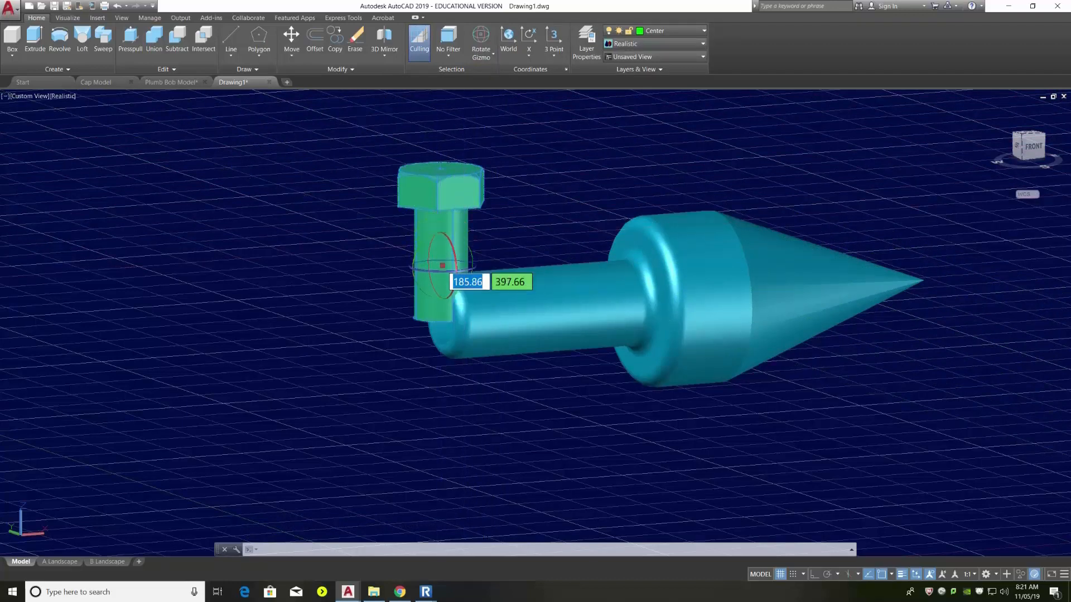
left_click(453, 317)
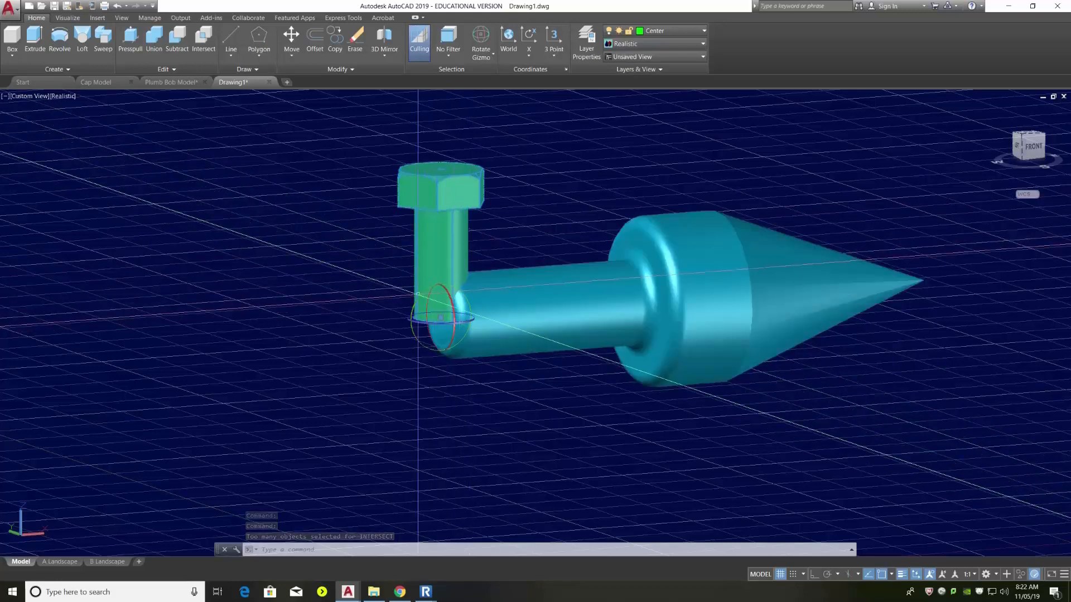
left_click(417, 301)
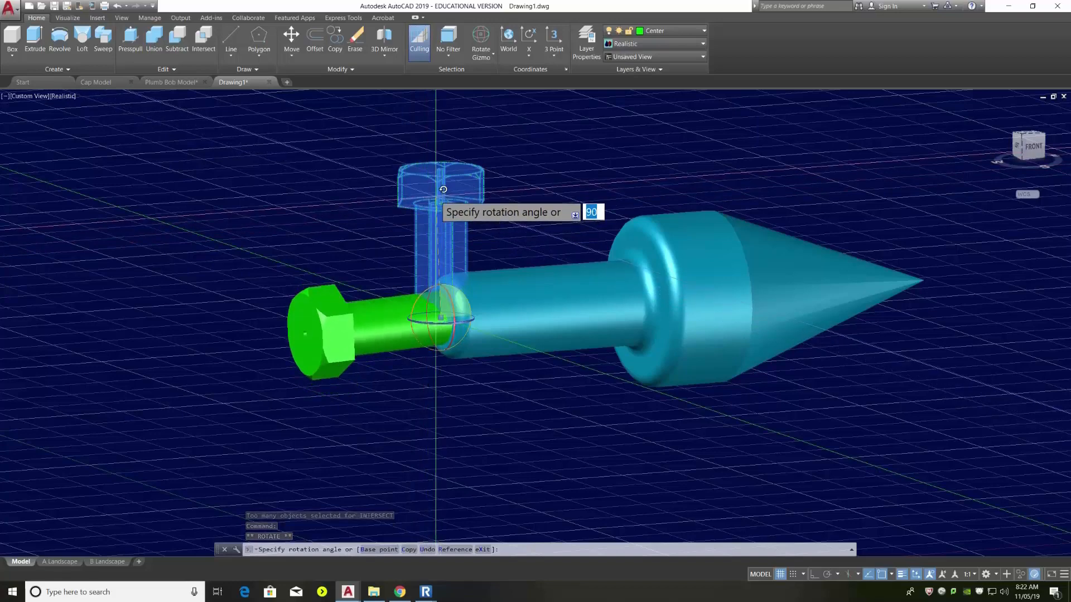
type("90")
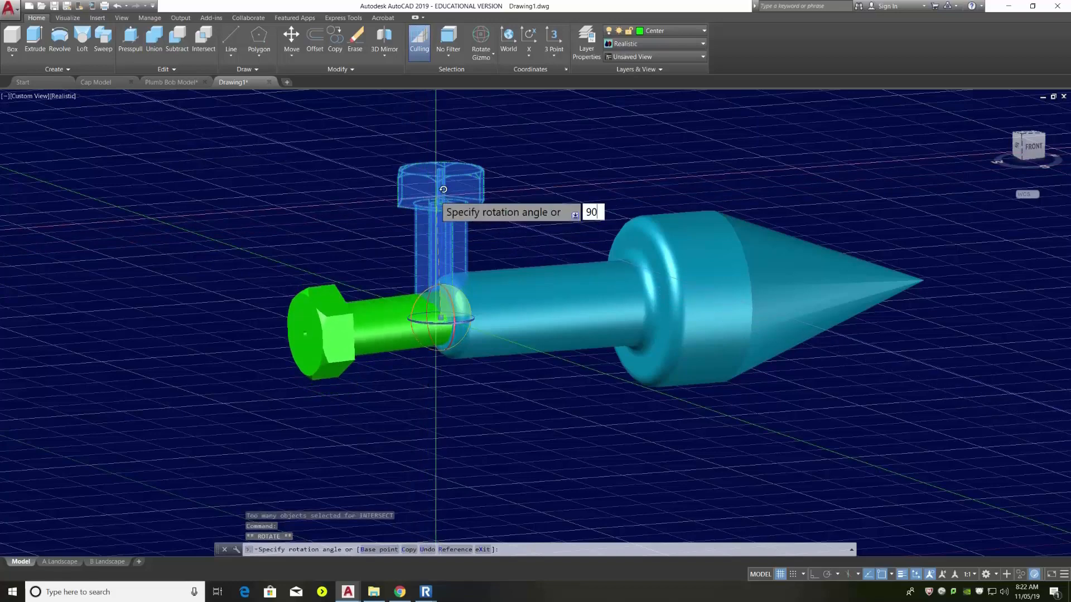
key("Return")
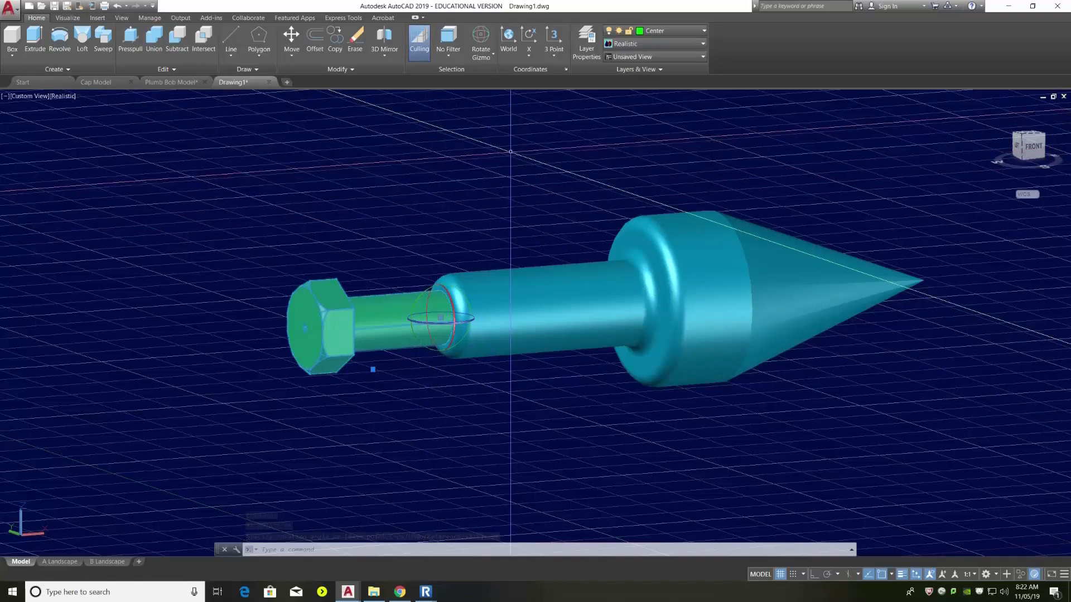
Slide the cap along the X axis with the Move gizmo until its head seats against the plumb bob's open end
left_click(482, 54)
left_click(486, 71)
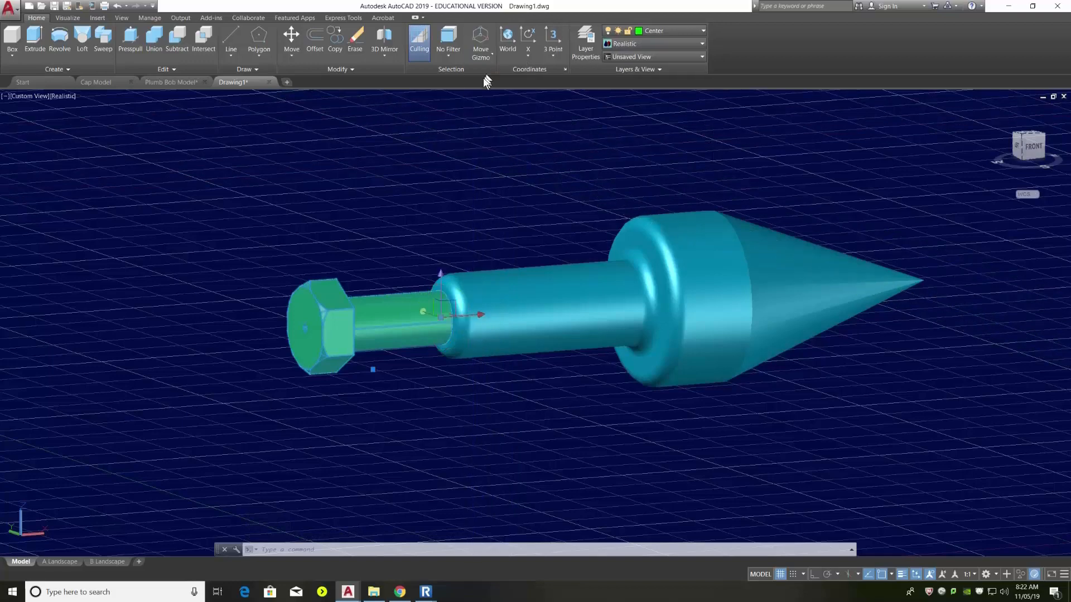
left_click(479, 316)
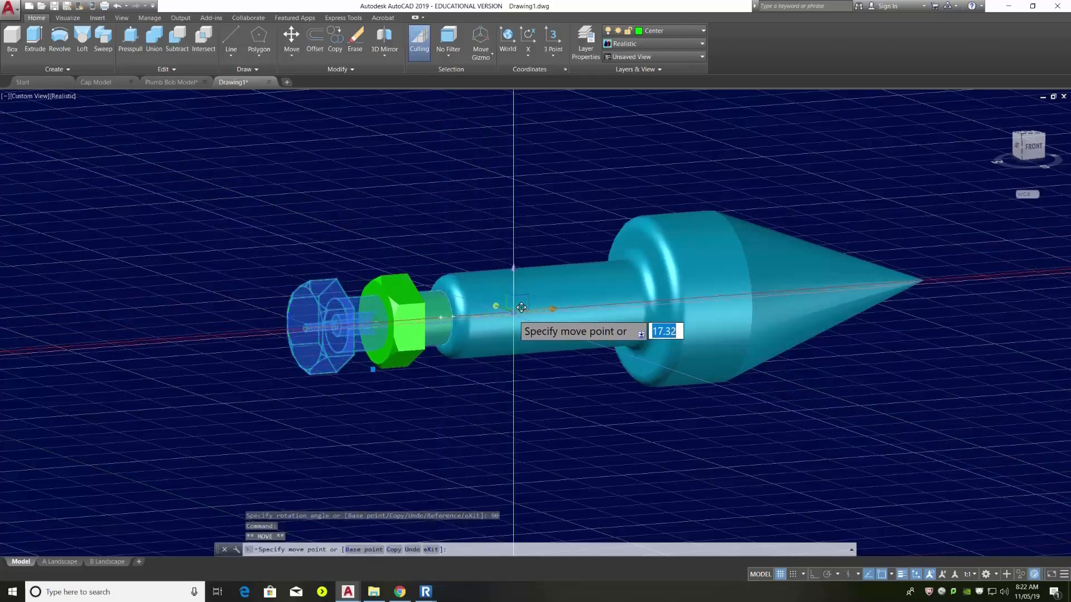
left_click(539, 308)
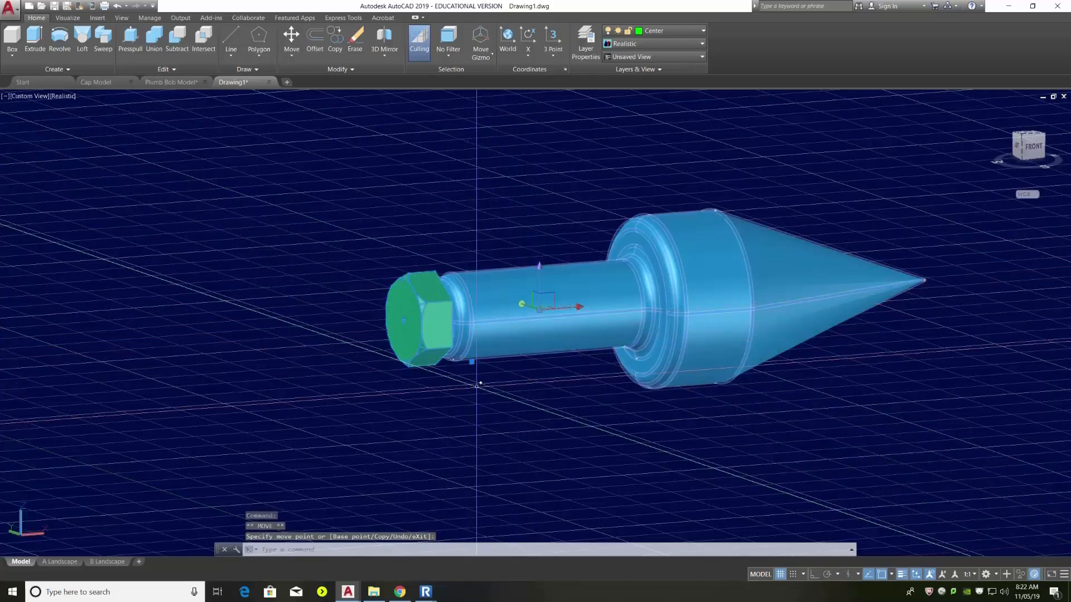
middle_click_drag(576, 390, 494, 428, "shift")
scroll(511, 380, "down", 6)
middle_click_drag(512, 379, 521, 335, "shift")
scroll(512, 357, "up", 5)
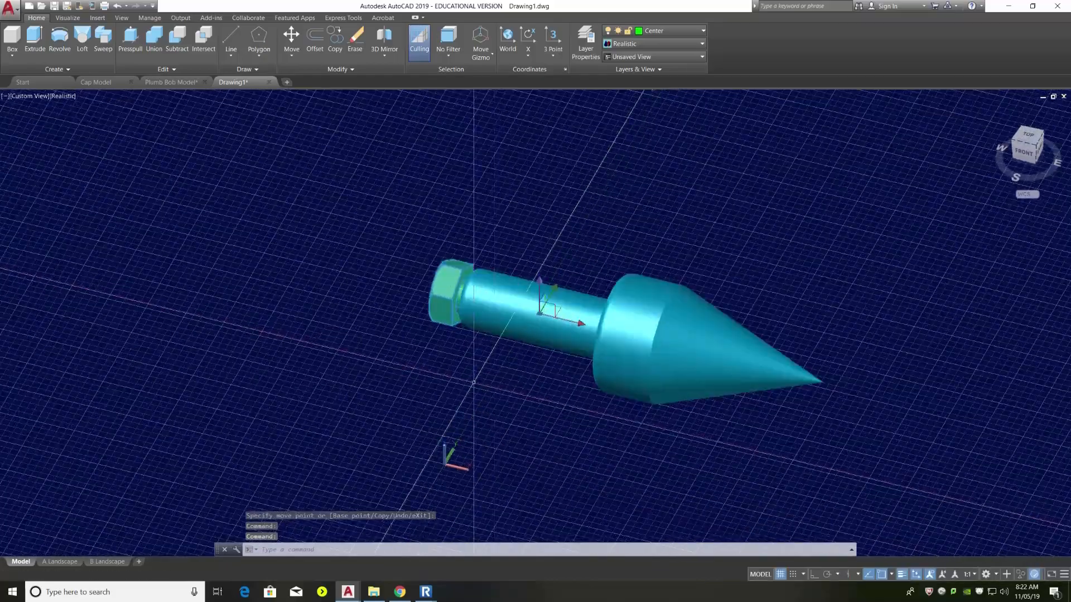
Examine the joint between the cap's head and the plumb bob's open end up close and from the SW Isometric view
middle_click_drag(495, 383, 476, 385, "shift")
scroll(476, 385, "up", 3)
scroll(450, 335, "up", 2)
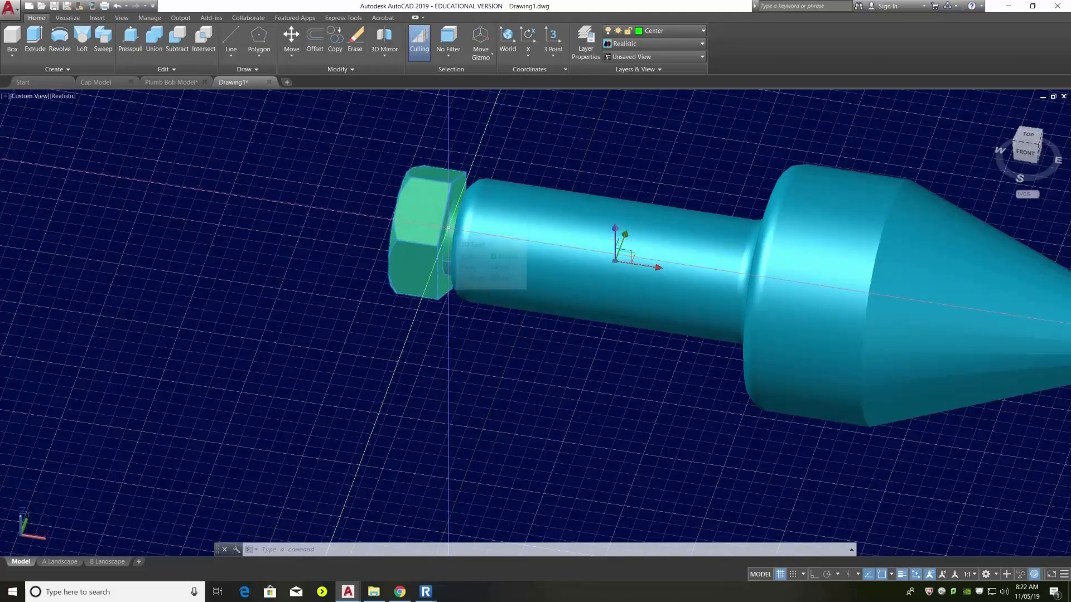
left_click(452, 227)
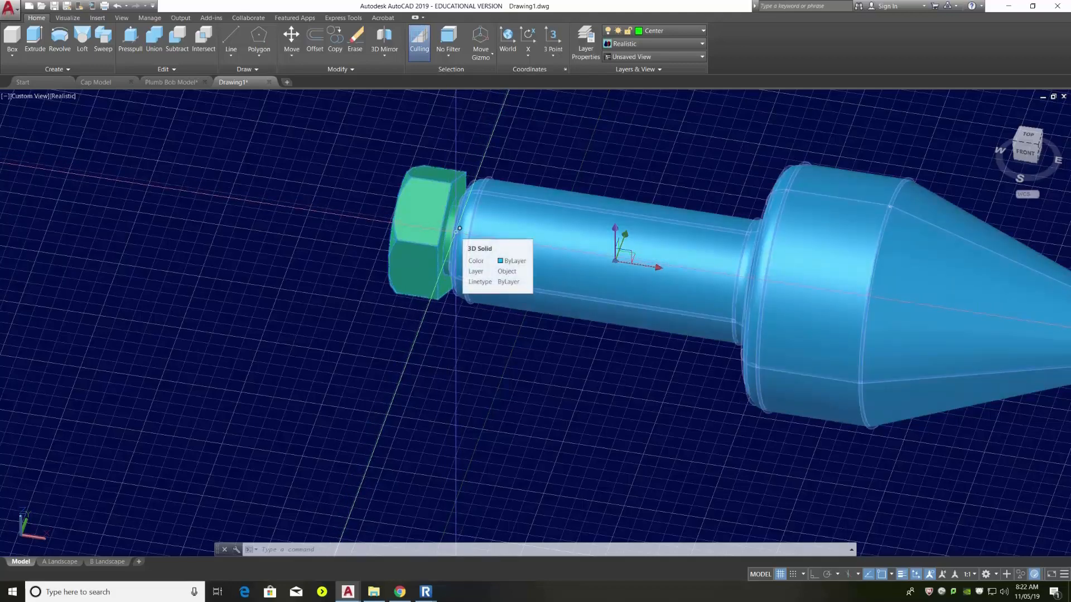
scroll(375, 322, "down", 4)
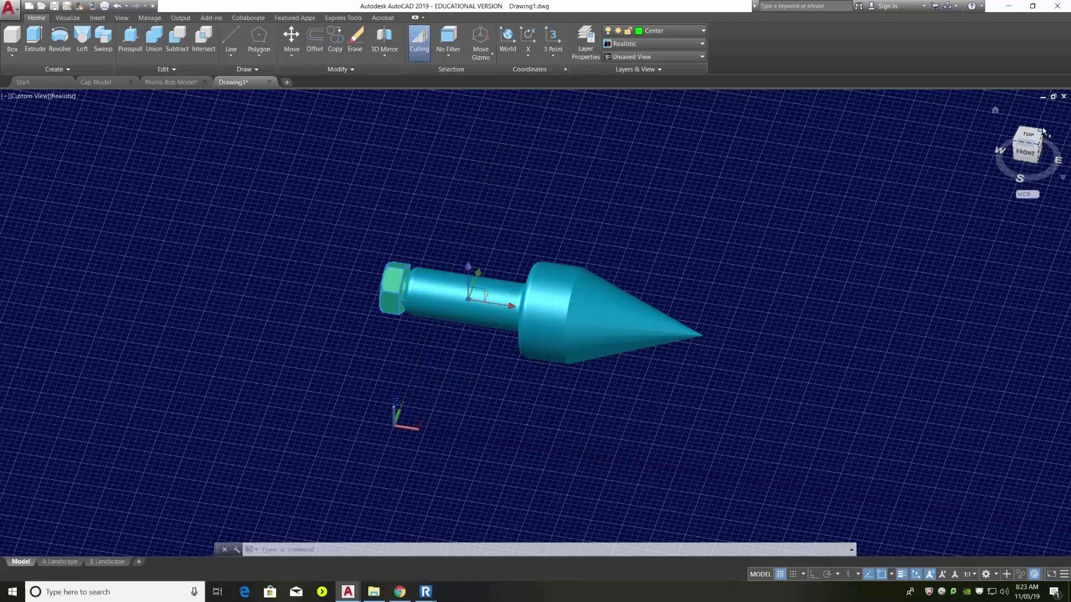
left_click(1015, 140)
scroll(547, 365, "up", 5)
scroll(546, 366, "down", 8)
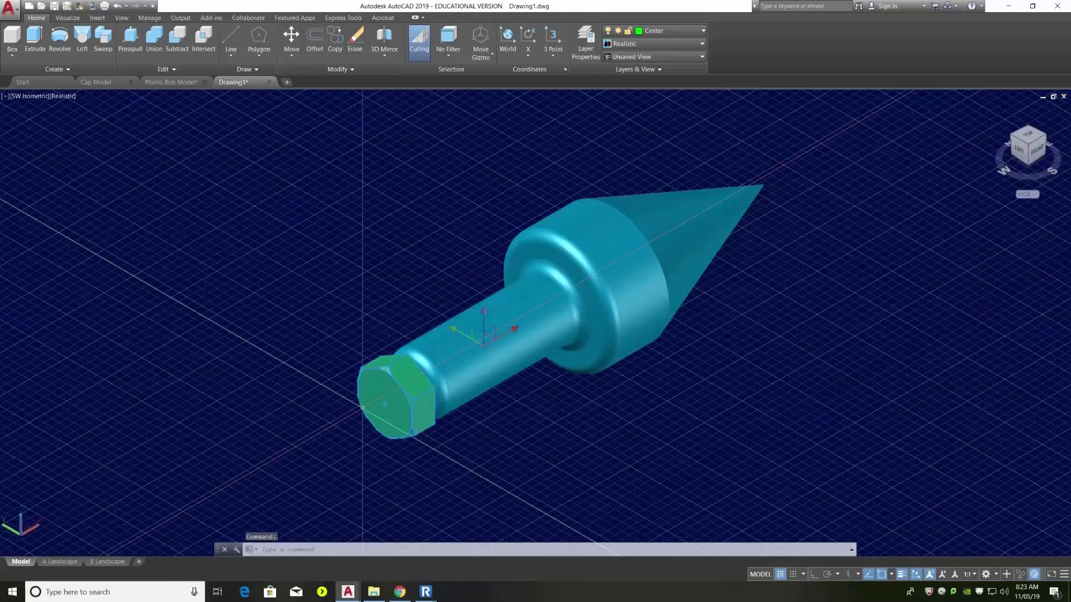
scroll(461, 375, "up", 3)
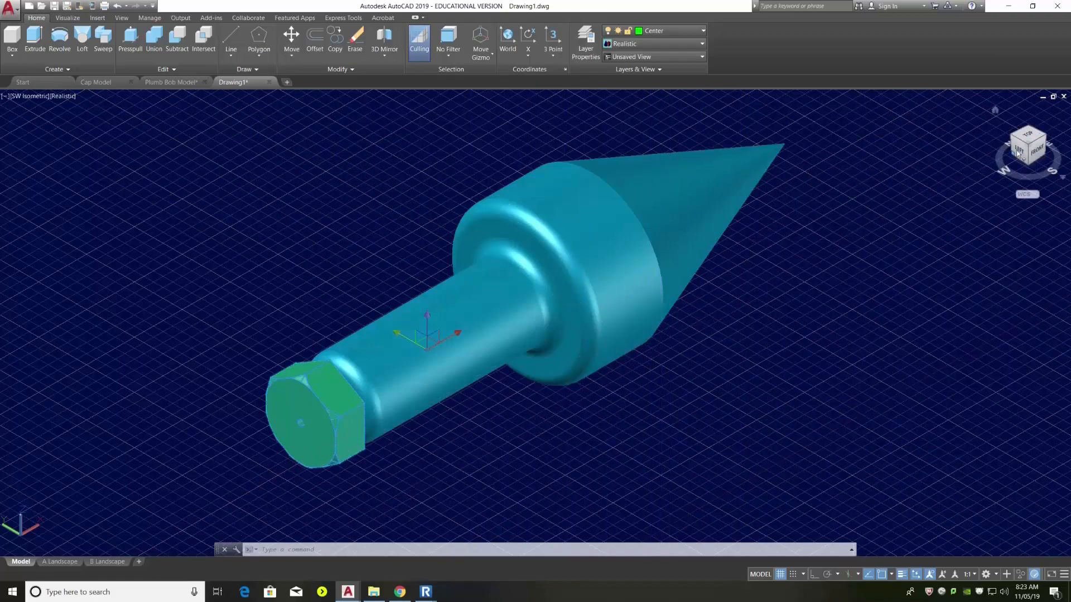
Check the assembled plumb bob from the SE and NE Isometric views, then return to the SW Isometric view
left_click(1046, 138)
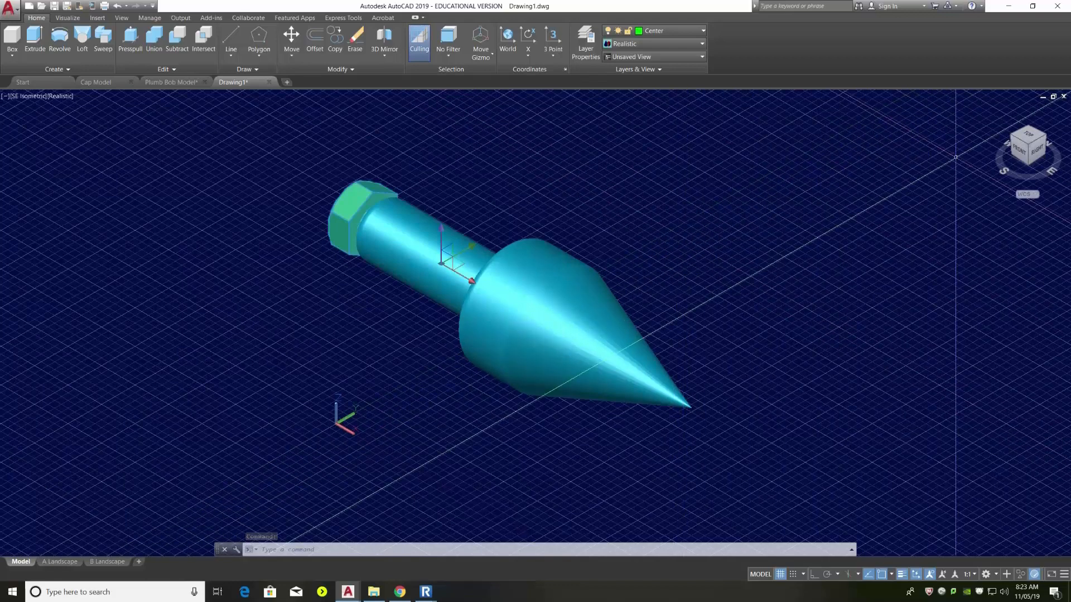
left_click(1046, 138)
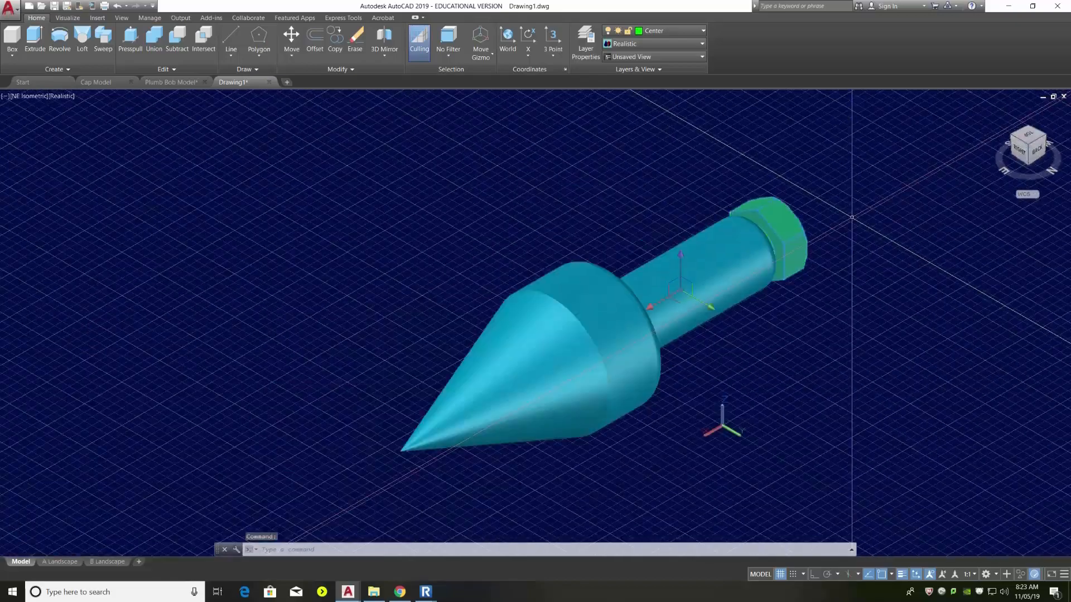
scroll(443, 323, "down", 3)
scroll(613, 279, "up", 4)
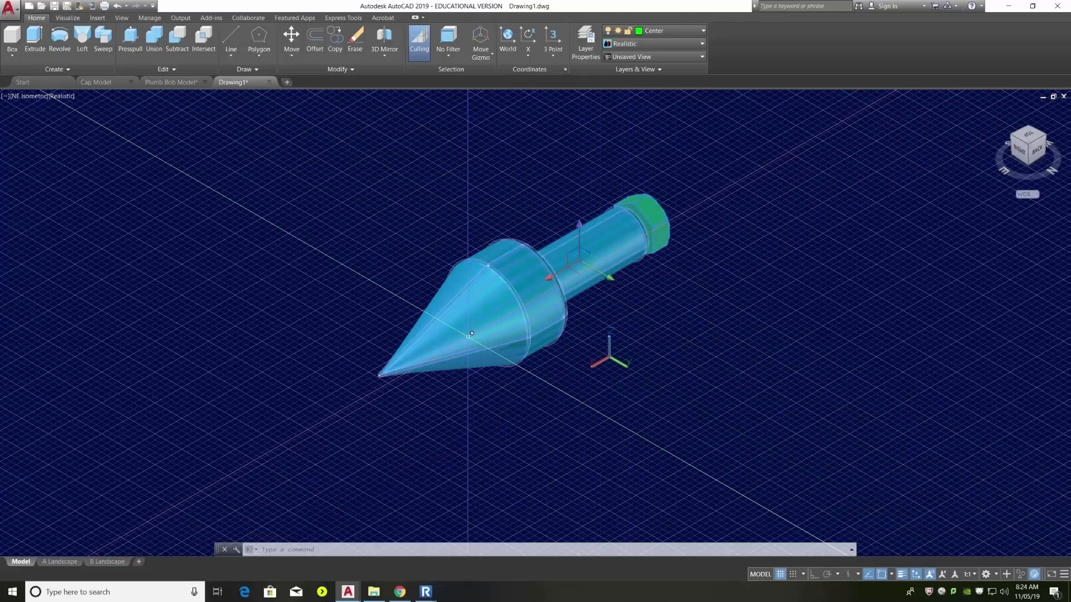
mouse_move(472, 333)
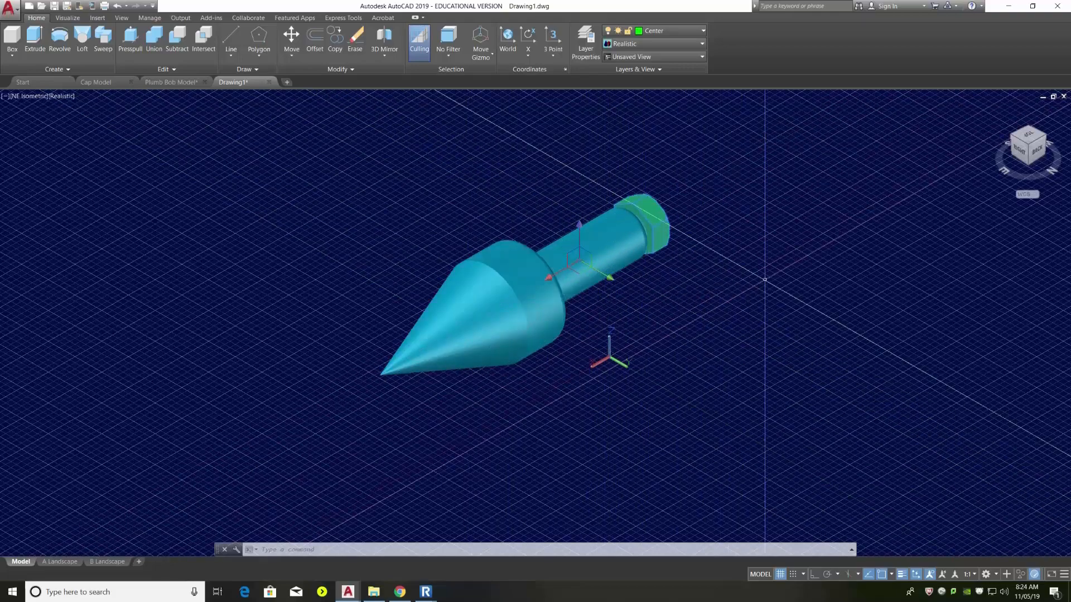
left_click(1029, 132)
scroll(563, 301, "up", 5)
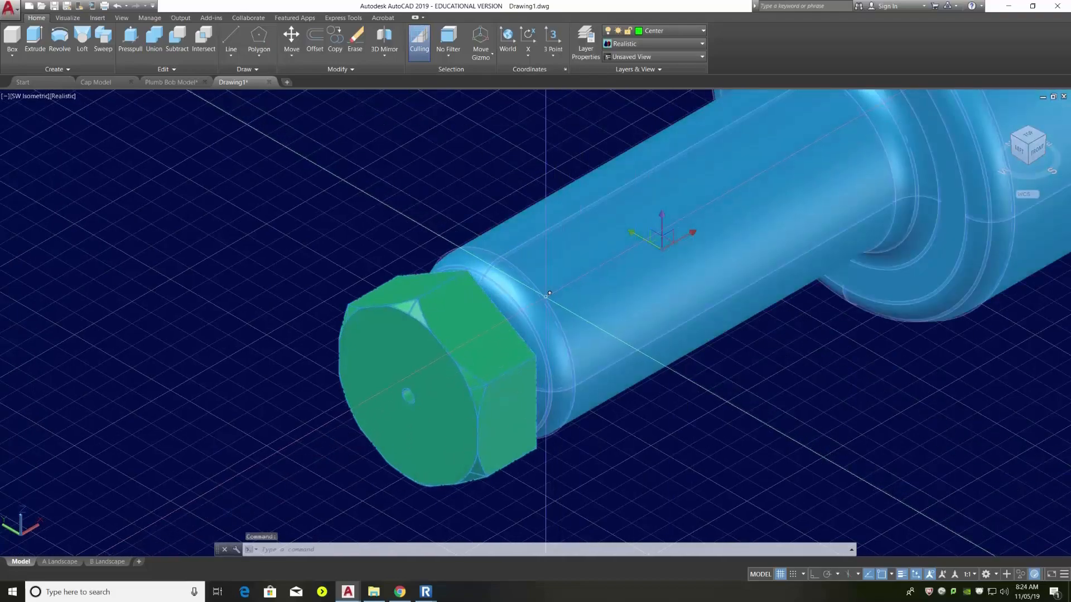
scroll(547, 296, "down", 6)
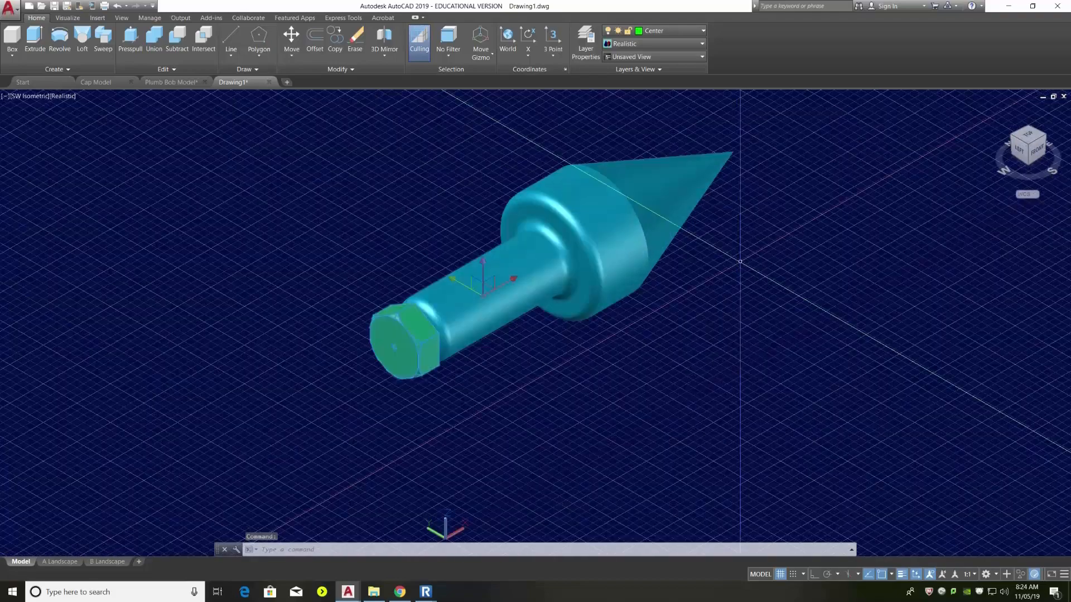
scroll(624, 282, "down", 3)
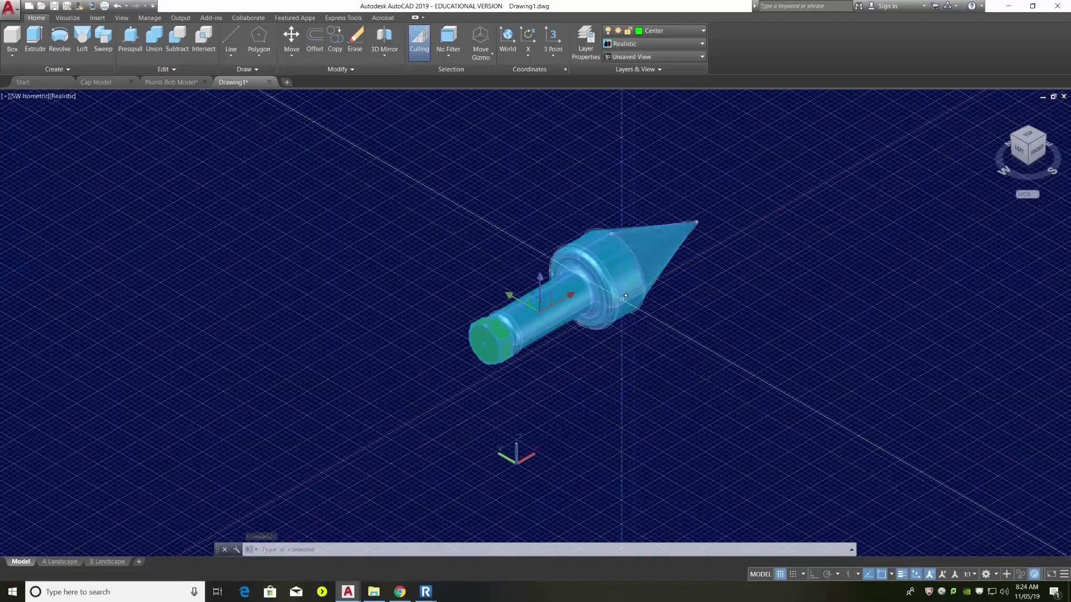
scroll(623, 282, "up", 2)
left_click(625, 277)
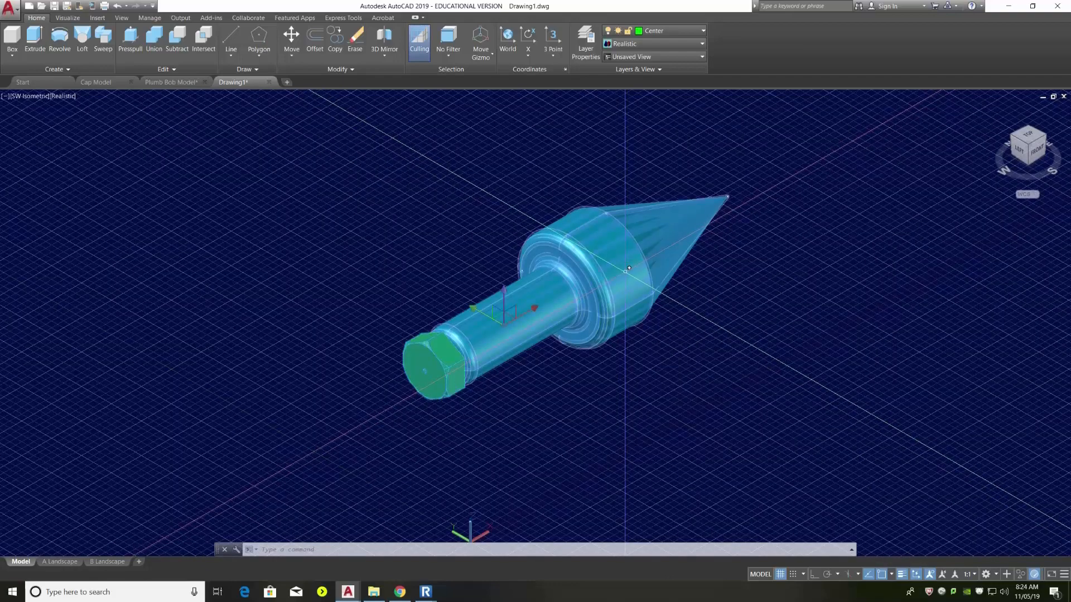
key("Escape")
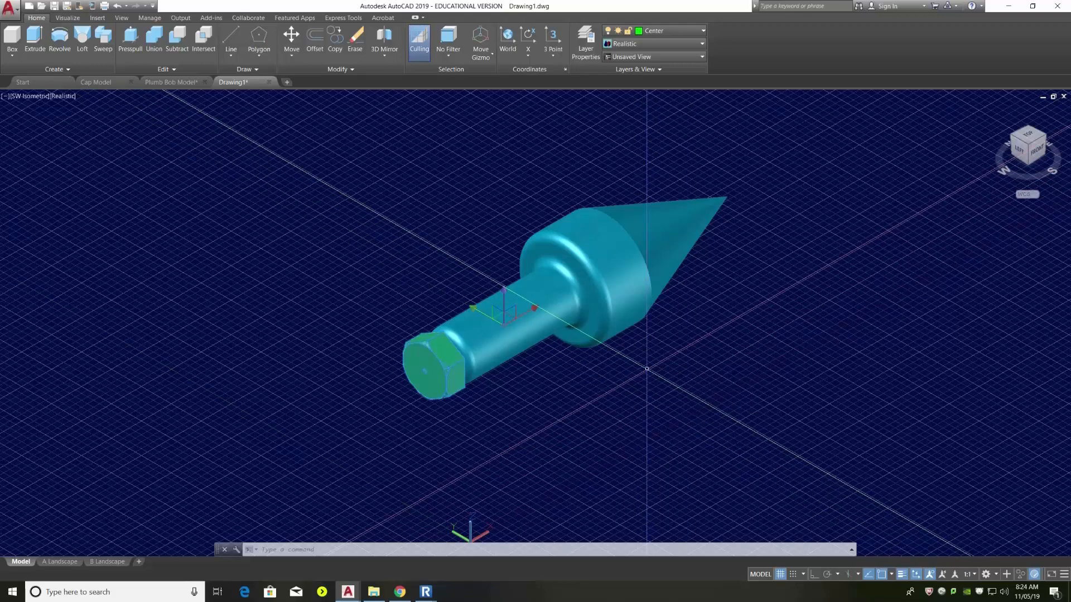
Copy the cap and plumb bob together and paste a second assembly well clear of the original
scroll(424, 351, "down", 5)
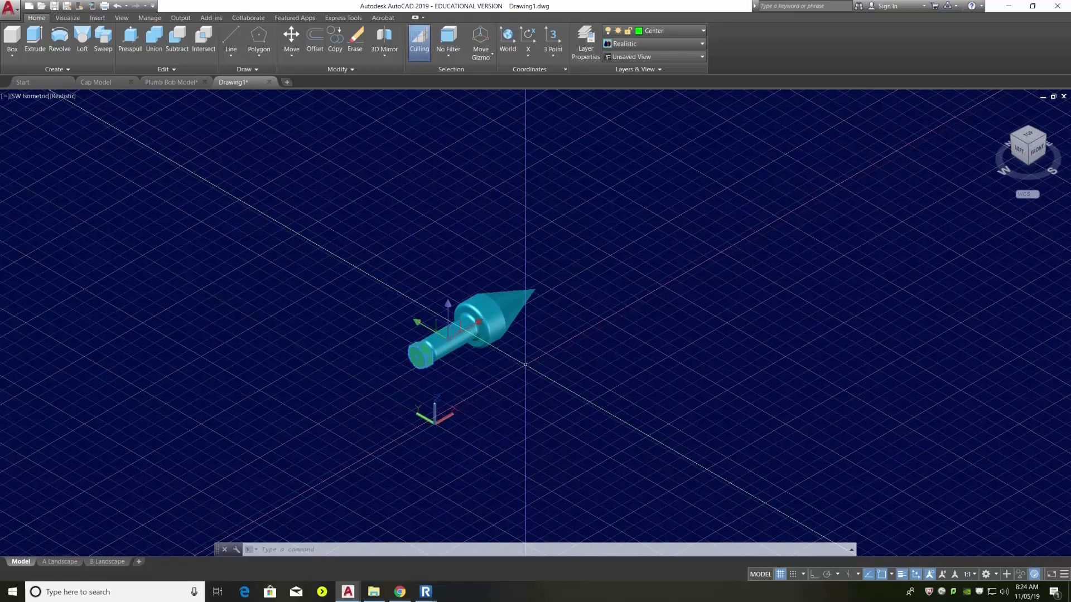
left_click(525, 364)
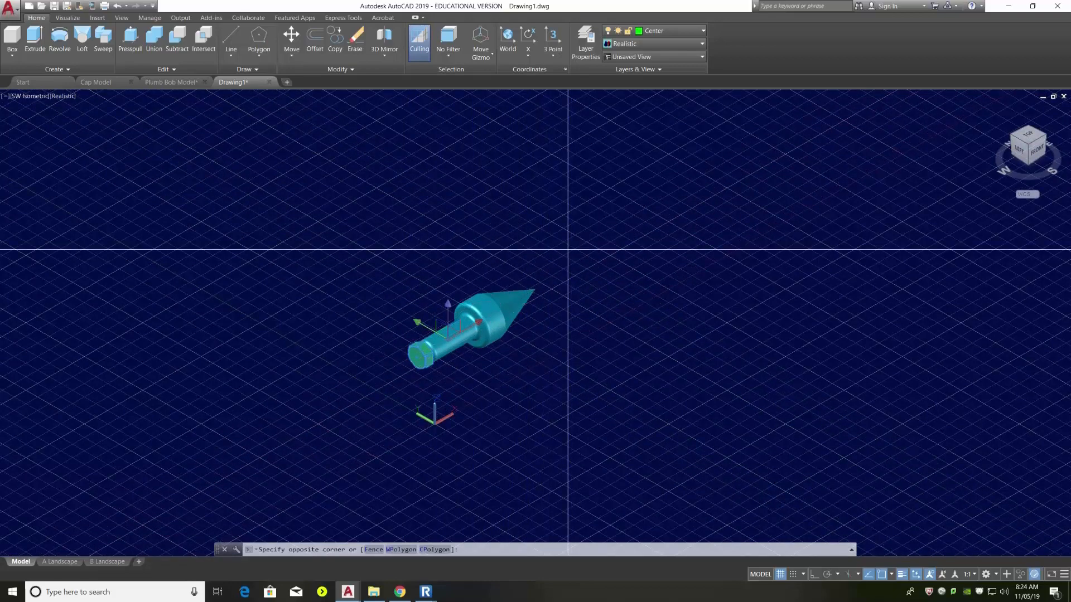
left_click(376, 395)
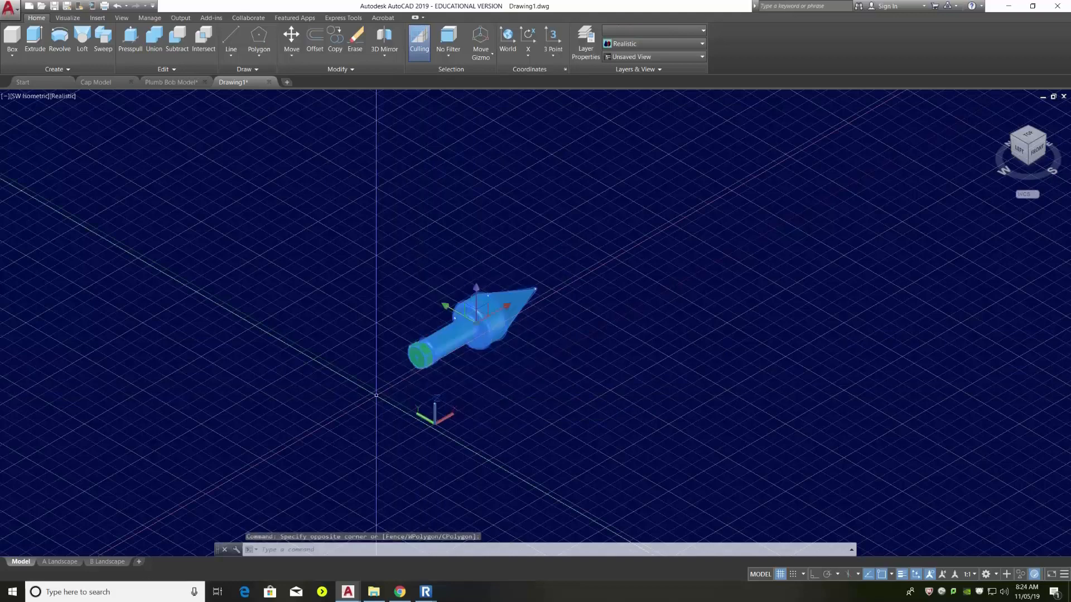
key("ctrl+c")
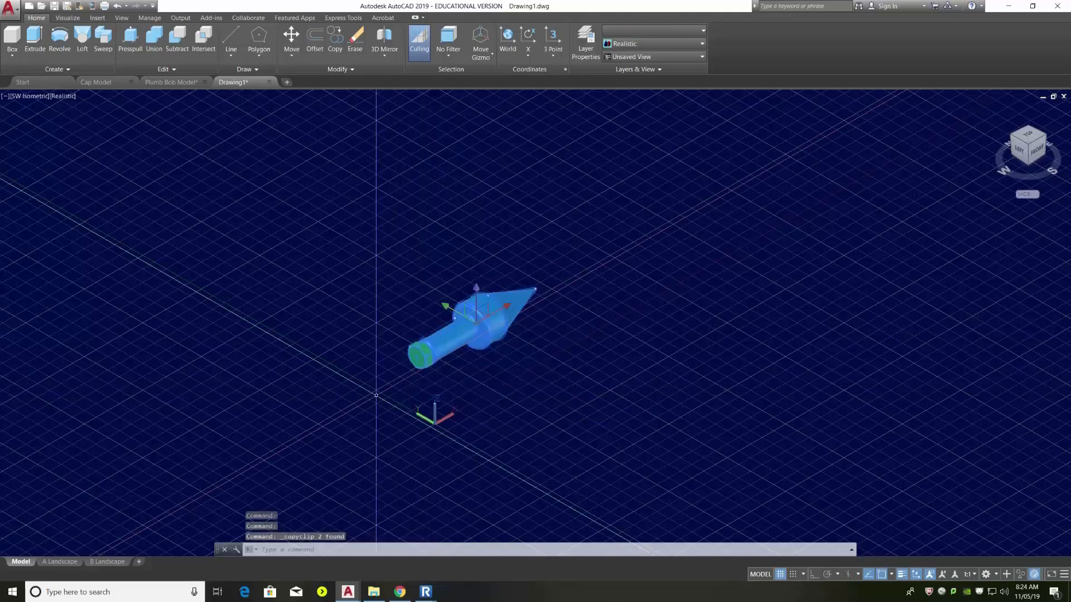
key("ctrl+v")
scroll(427, 393, "down", 4)
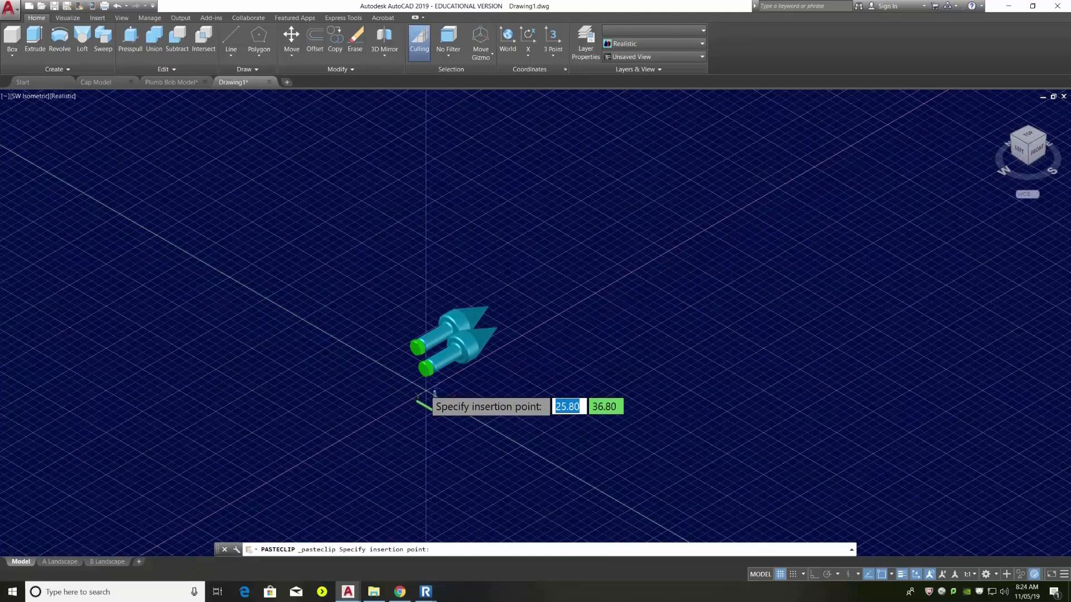
scroll(529, 390, "up", 3)
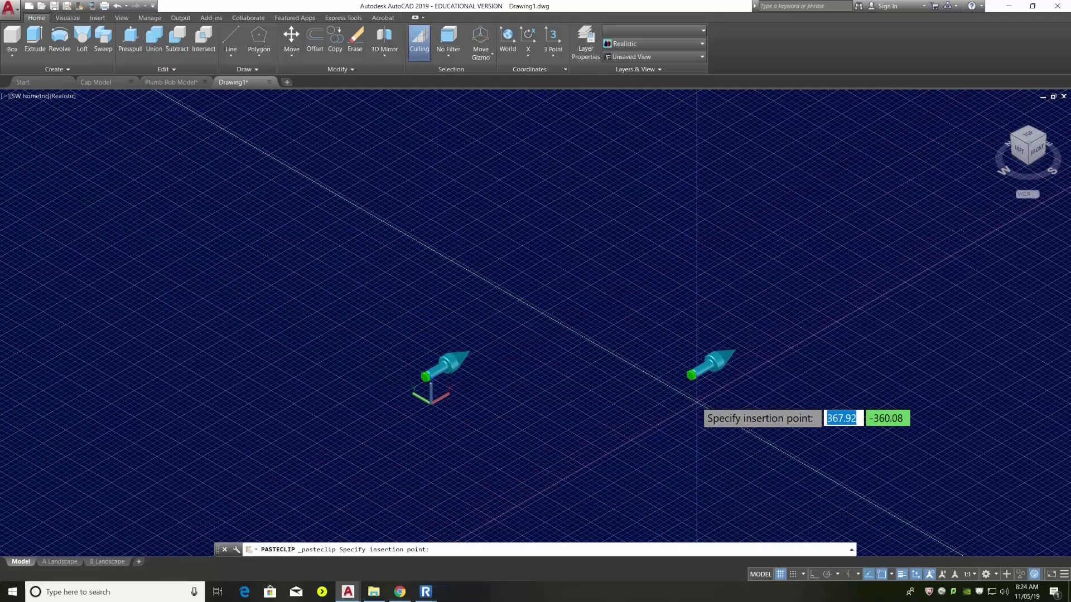
left_click(712, 408)
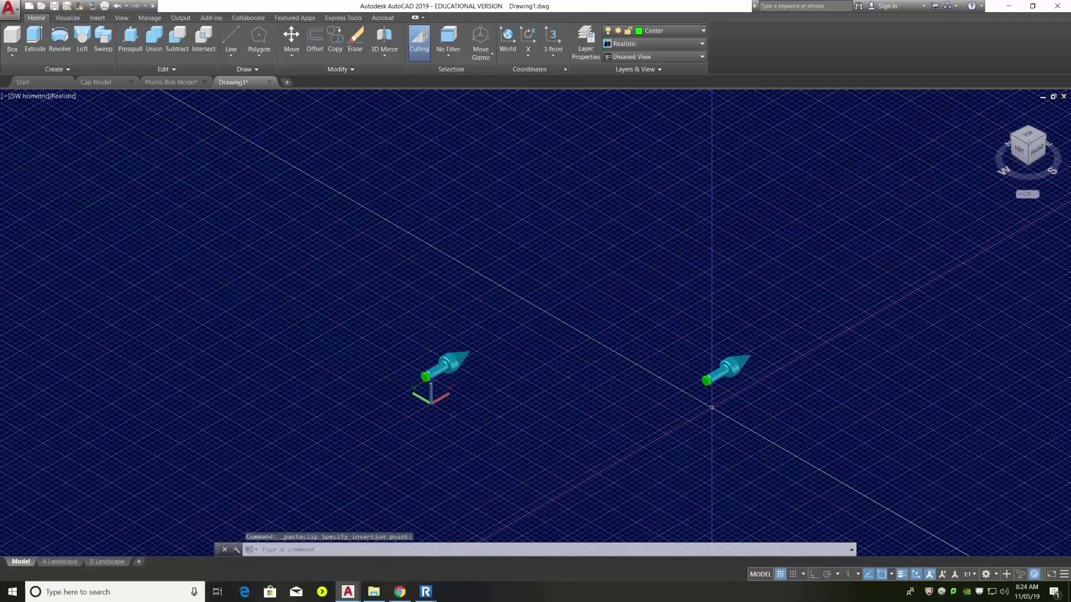
Slide the copied assembly's cap along the X axis with the Move gizmo until its shank is clear of the plumb bob, then deselect it
scroll(725, 379, "up", 3)
scroll(663, 351, "down", 2)
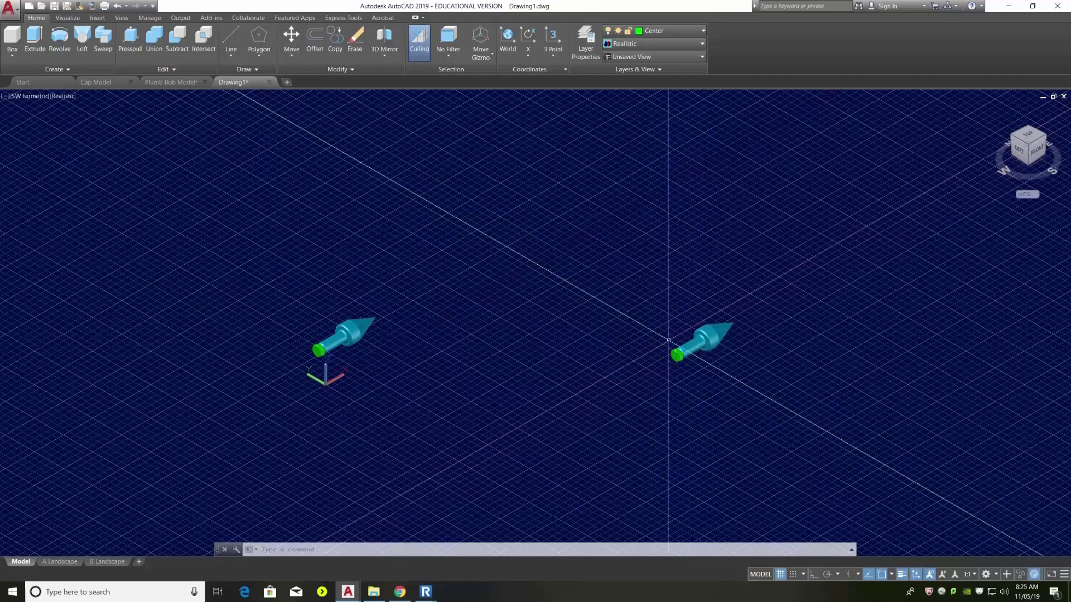
scroll(696, 358, "up", 8)
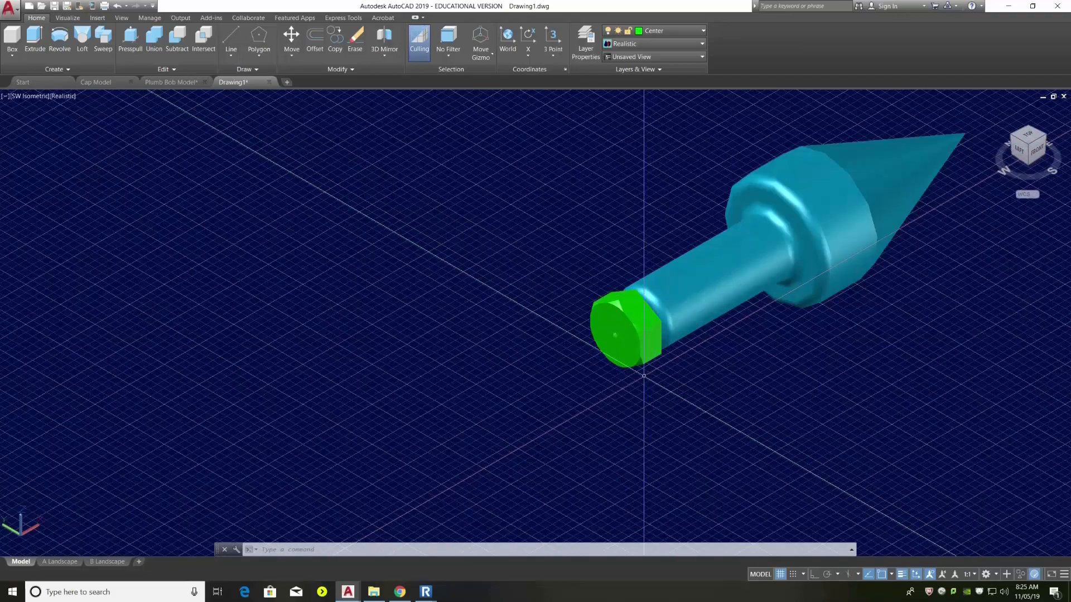
left_click(636, 362)
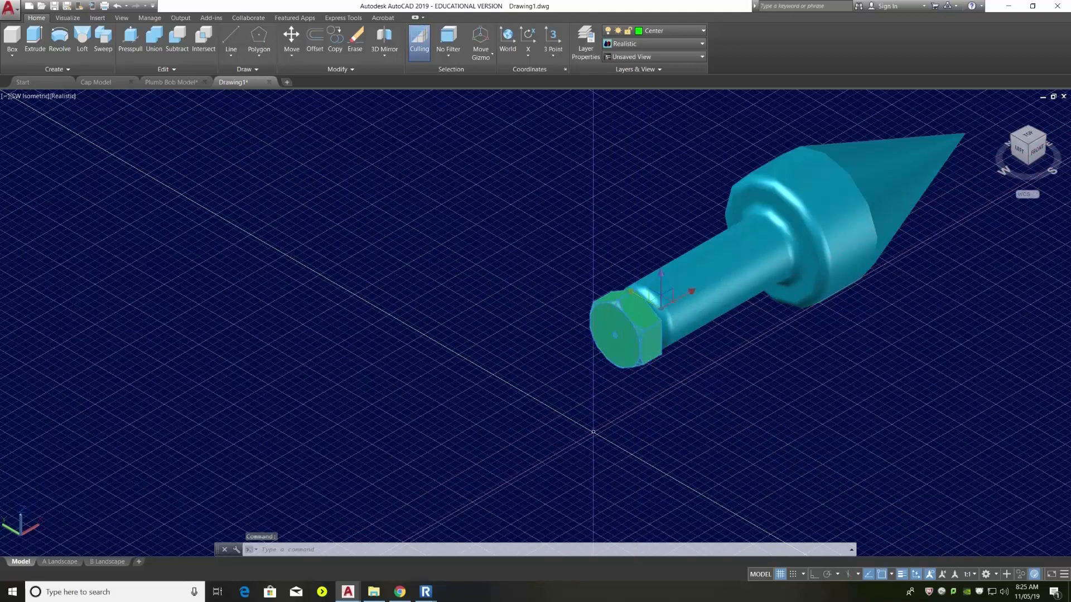
left_click(692, 291)
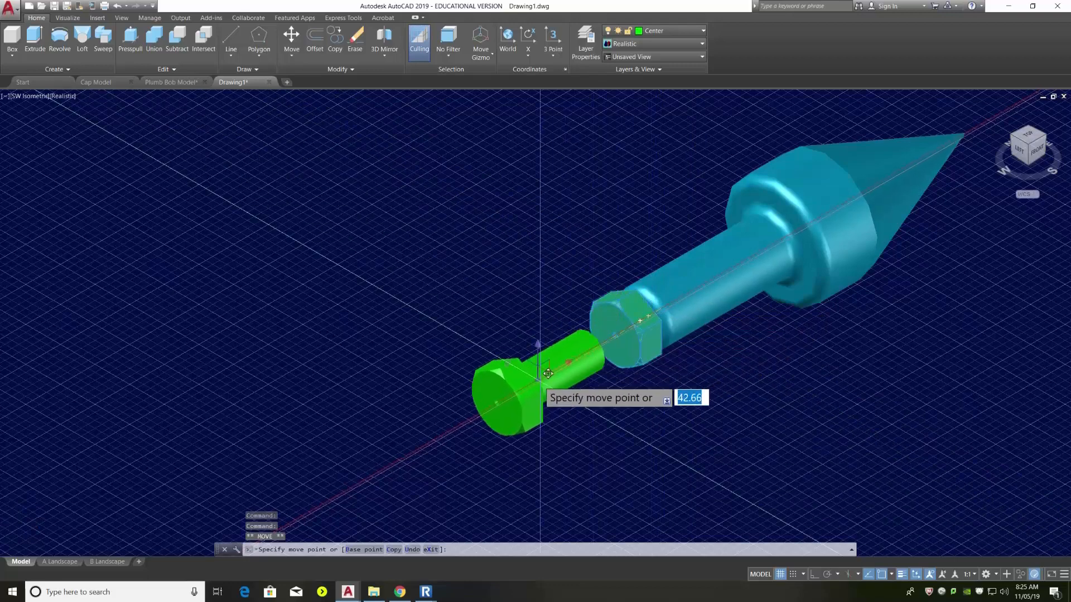
left_click(503, 401)
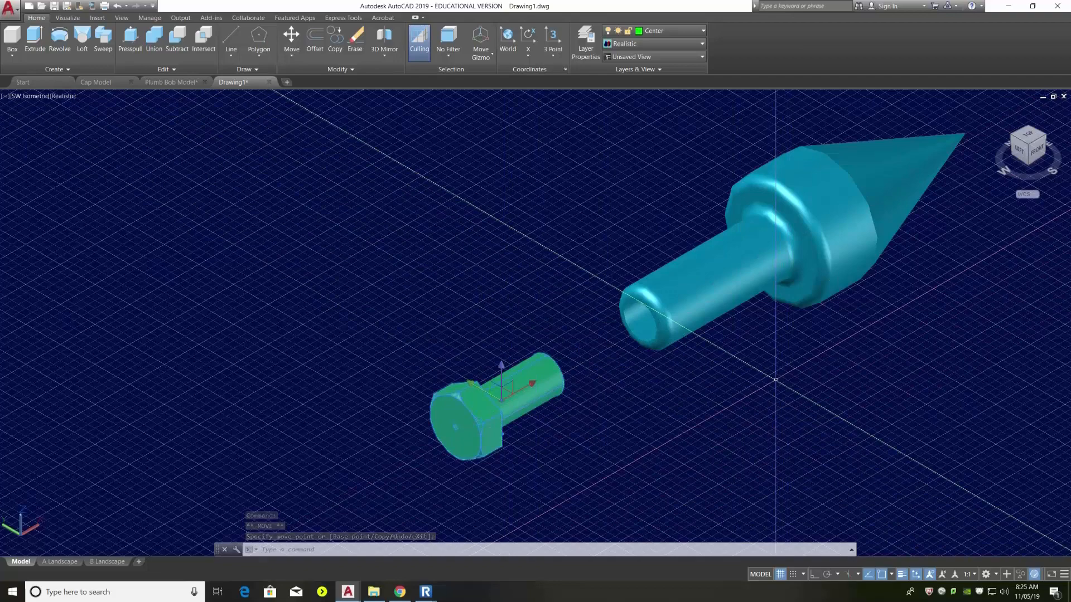
scroll(757, 381, "down", 4)
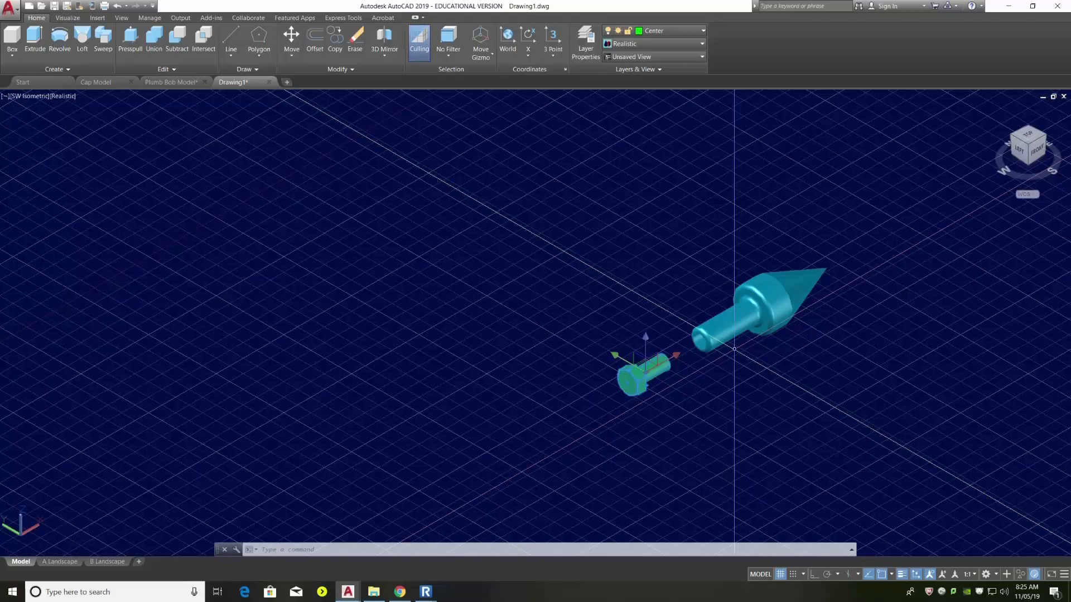
scroll(736, 352, "up", 5)
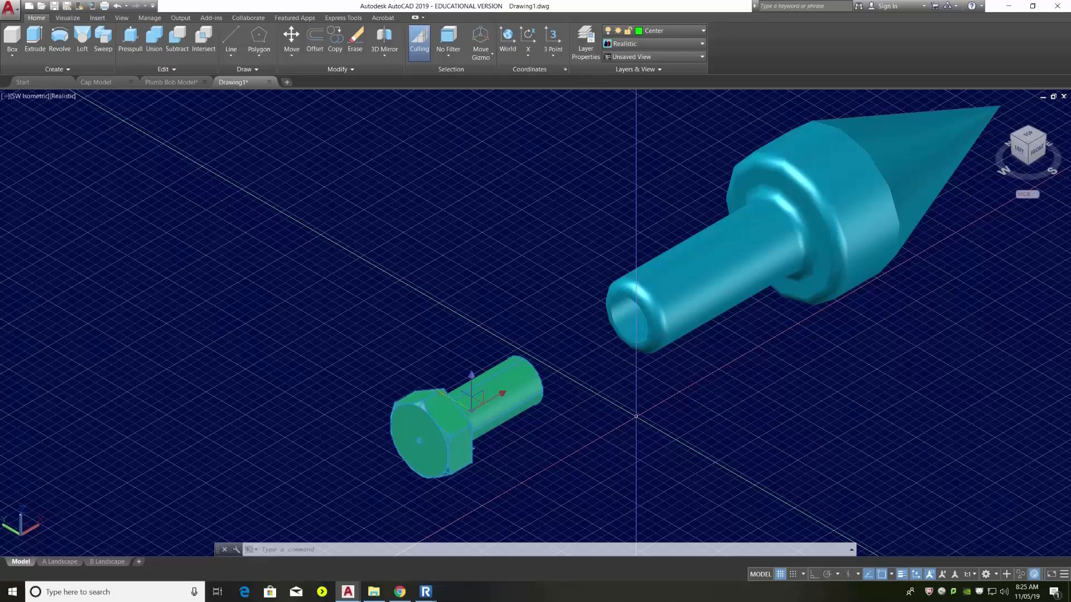
scroll(636, 415, "down", 8)
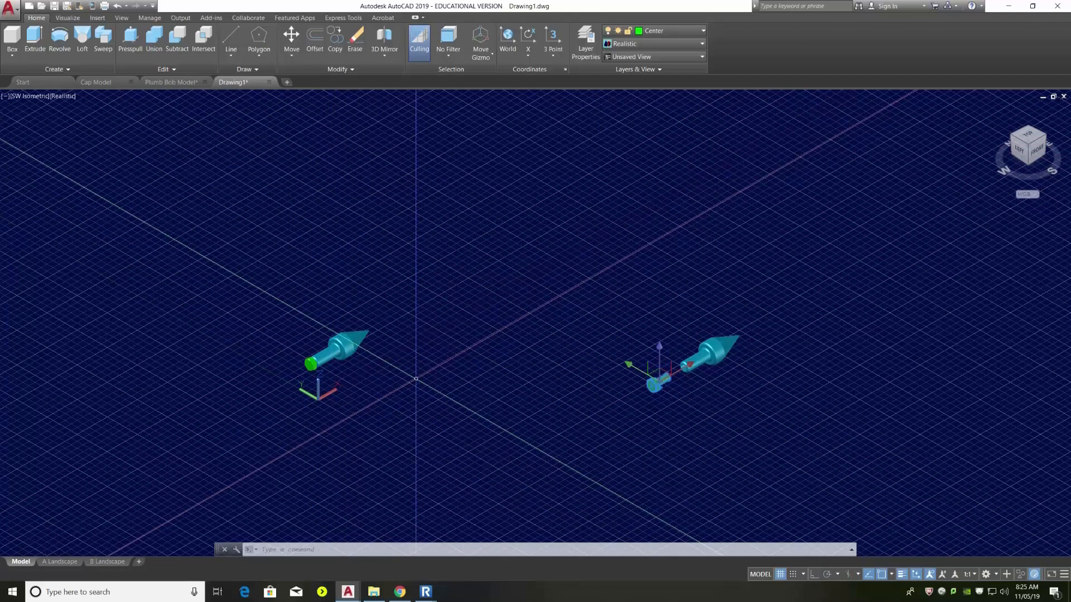
key("Escape")
key("Escape")
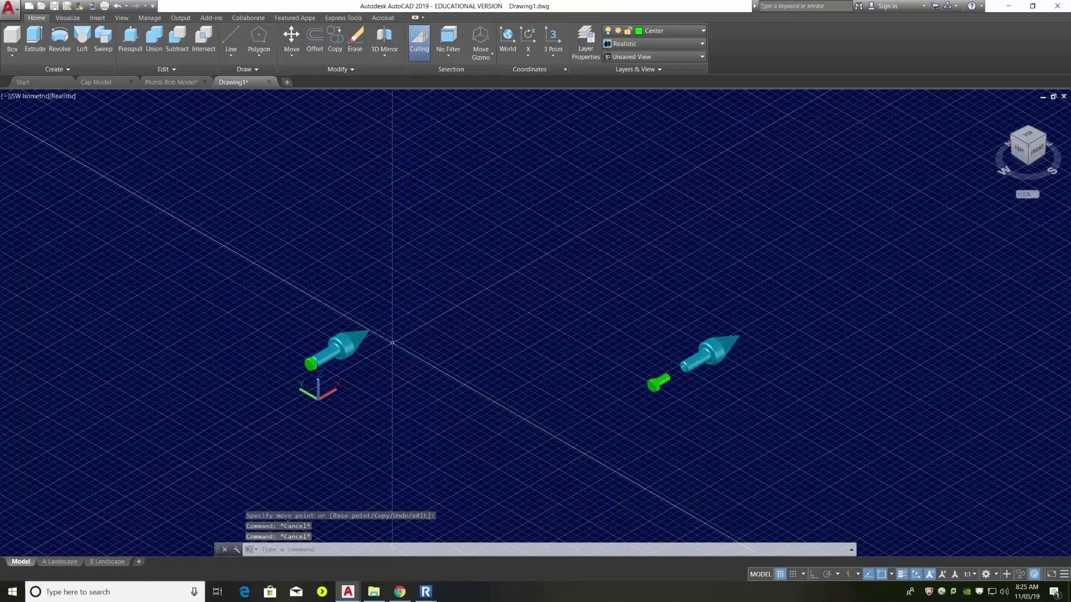
Switch to the B Landscape layout and activate its viewport, fitting both the assembled and exploded plumb bobs inside it
left_click(108, 562)
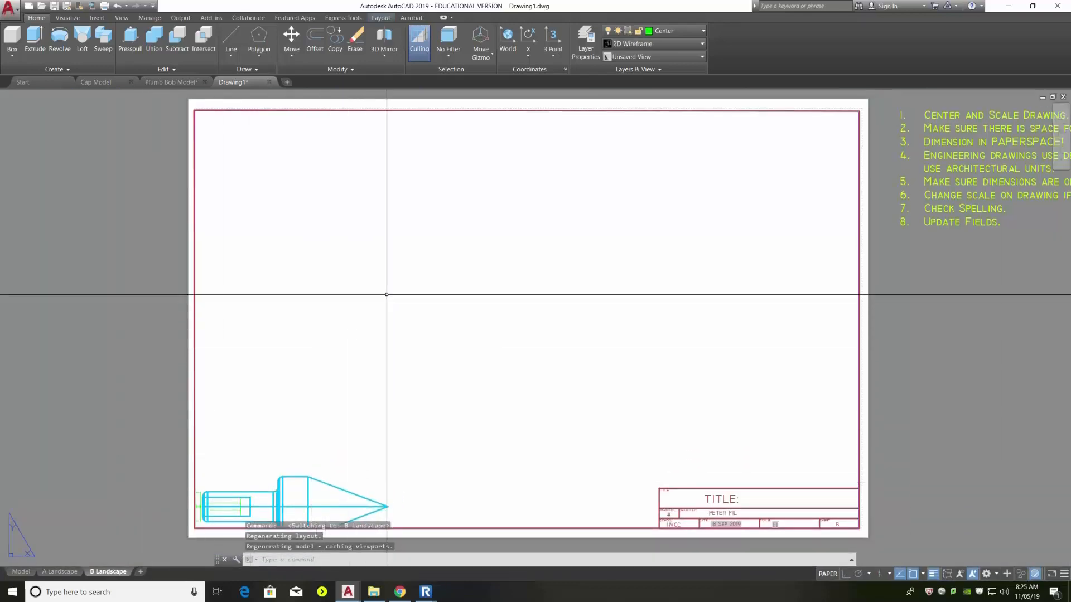
double_click(415, 282)
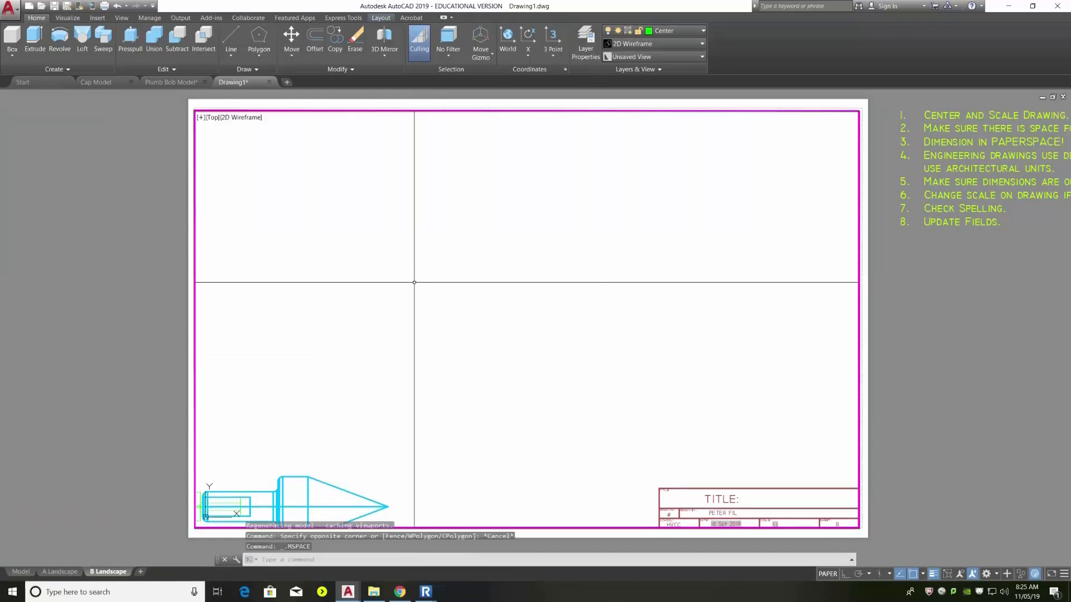
scroll(424, 283, "down", 5)
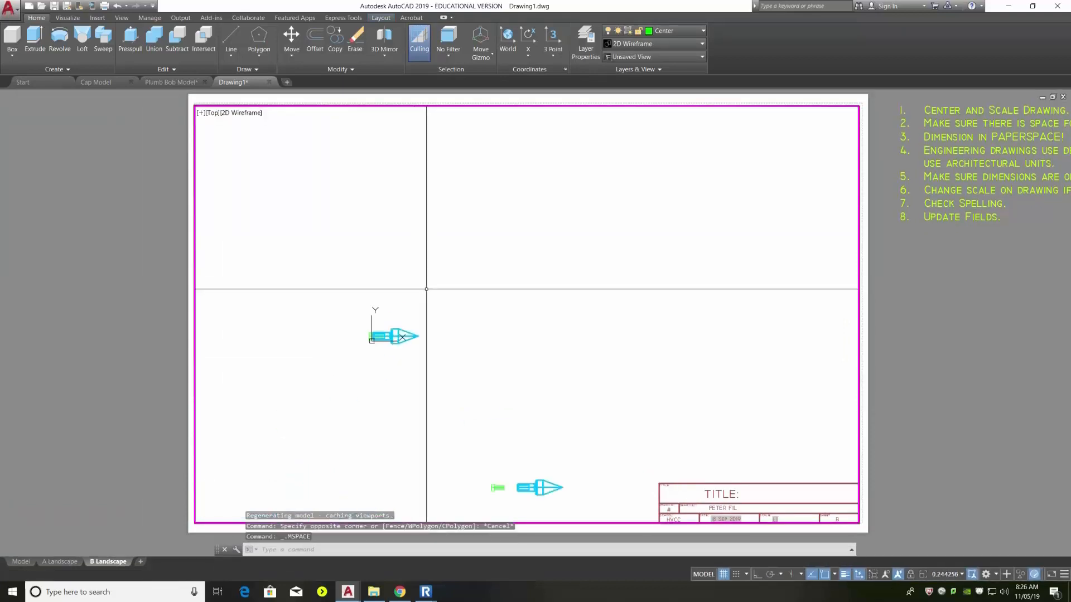
scroll(428, 282, "down", 2)
scroll(429, 346, "up", 2)
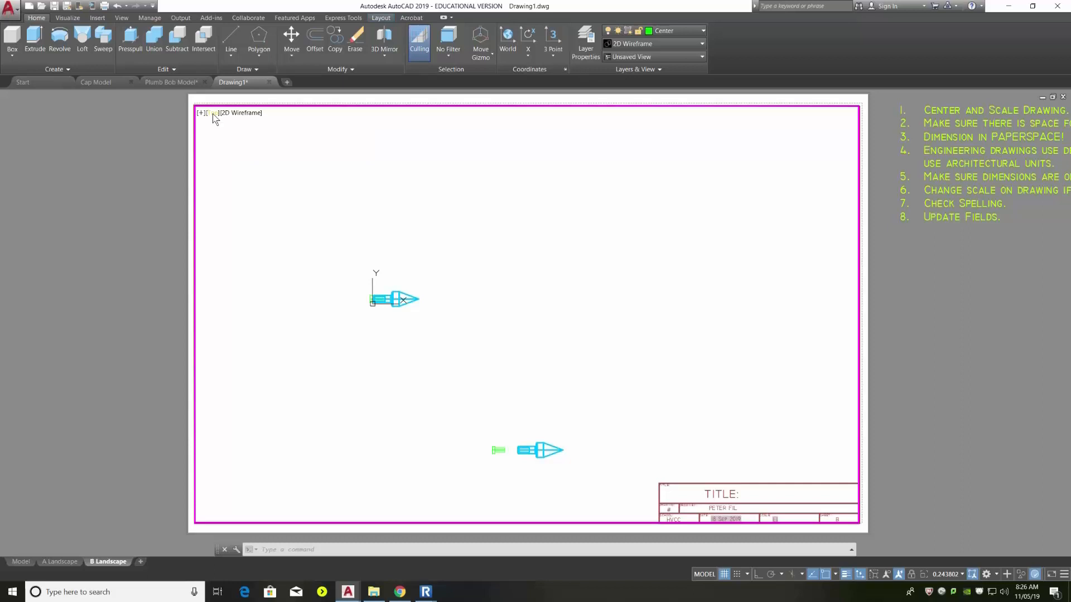
Set the layout viewport to SW Isometric and zoom it in on the assembled plumb bob
left_click(214, 113)
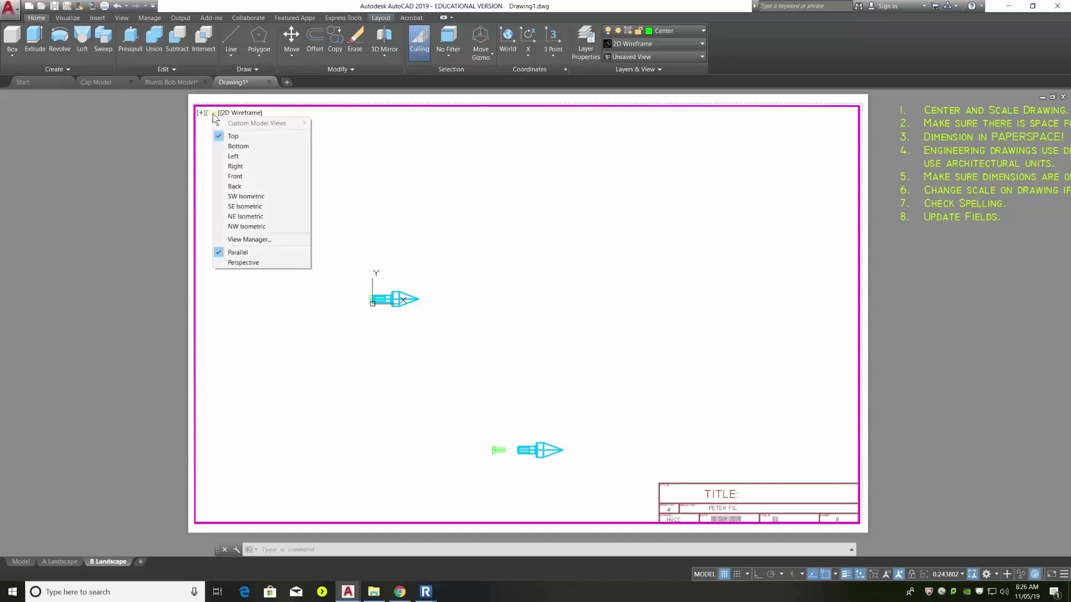
left_click(232, 197)
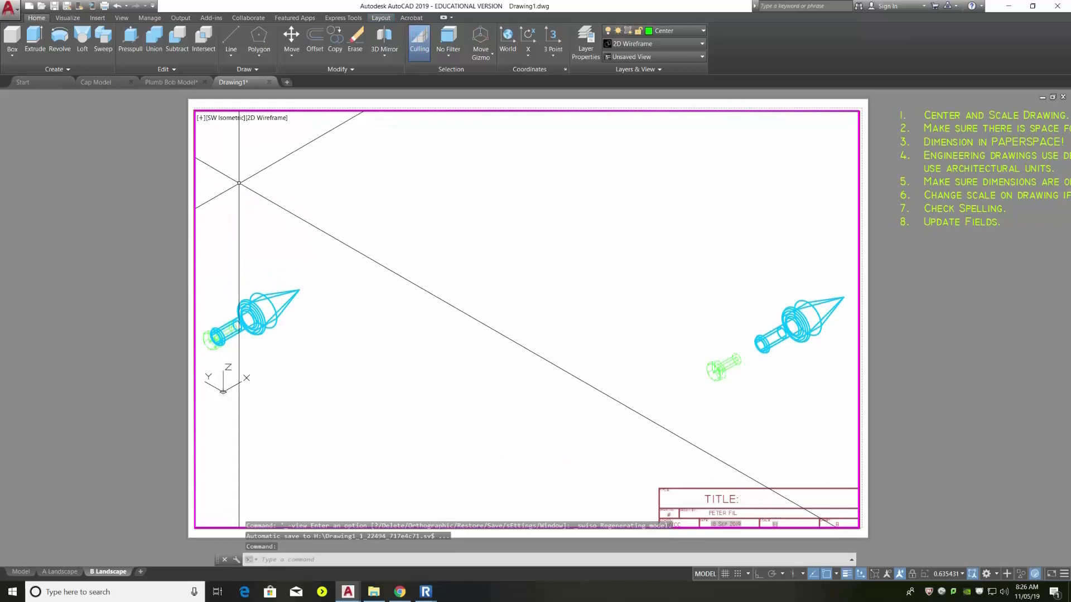
scroll(325, 210, "down", 4)
scroll(347, 299, "up", 2)
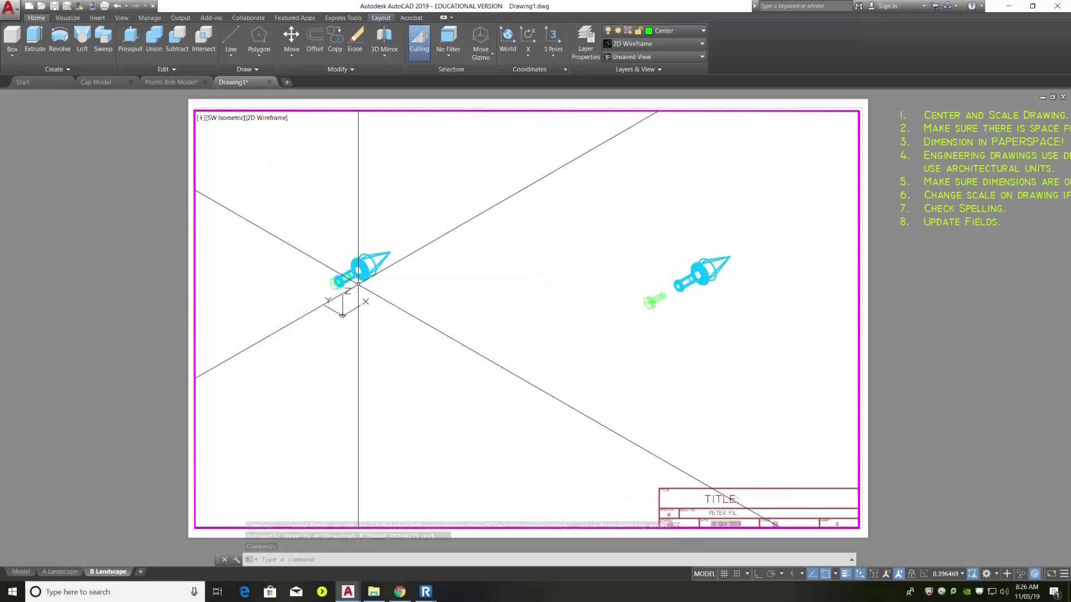
scroll(358, 284, "up", 4)
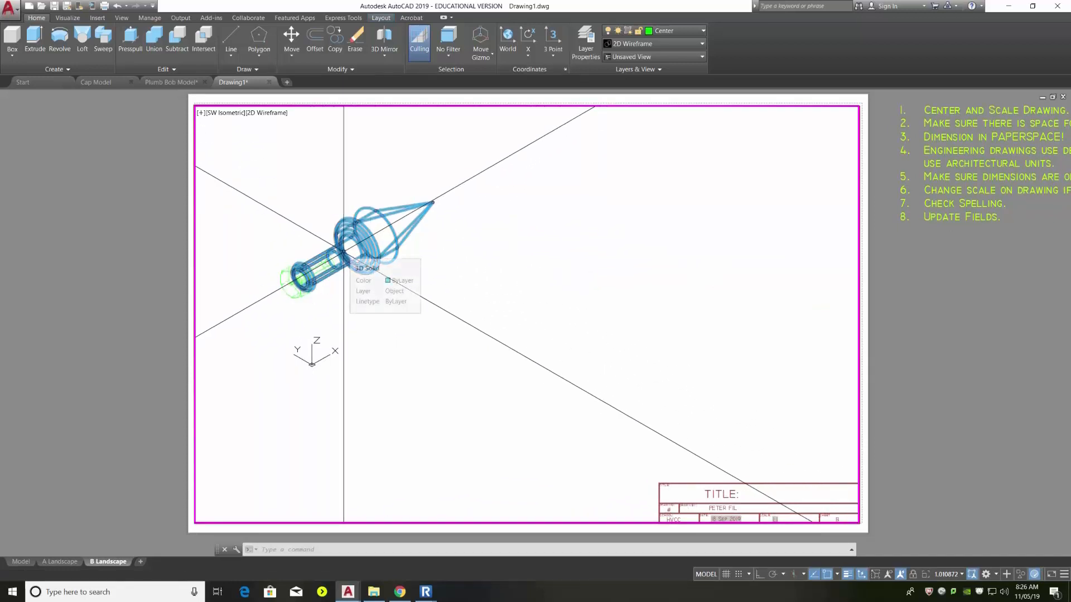
Return to paper space and shrink the viewport to the sheet's upper-left area so it frames only the assembled plumb bob
double_click(129, 168)
scroll(198, 116, "up", 5)
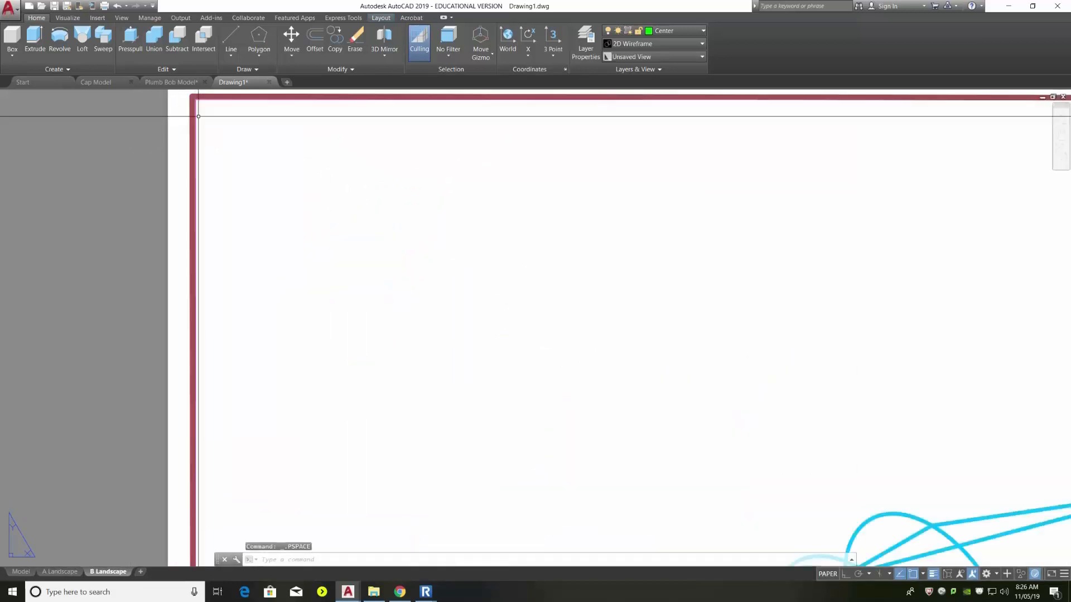
left_click(191, 160)
scroll(99, 160, "down", 5)
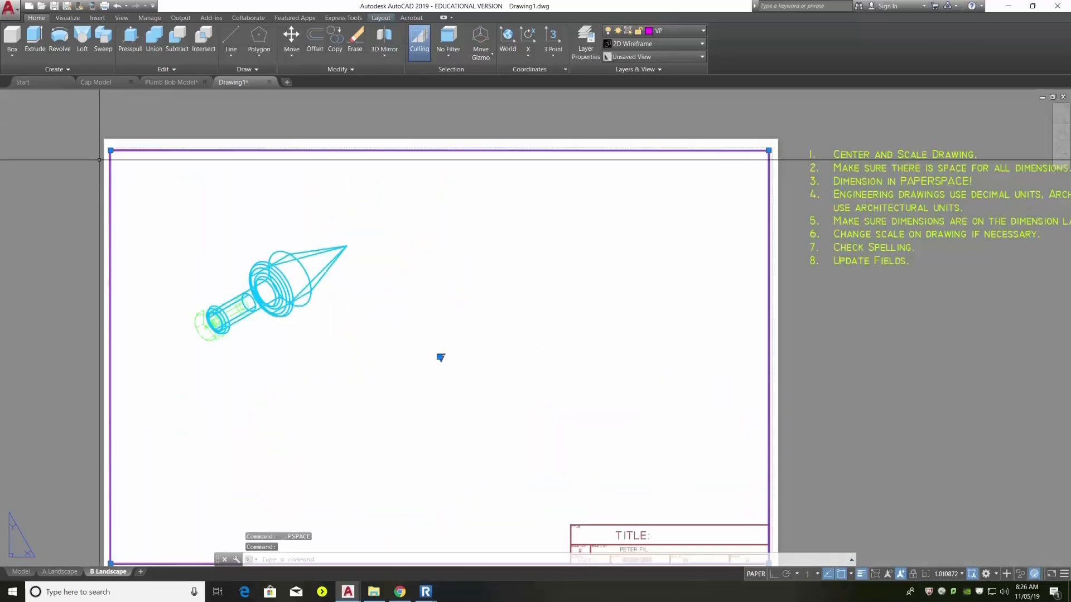
scroll(212, 148, "down", 2)
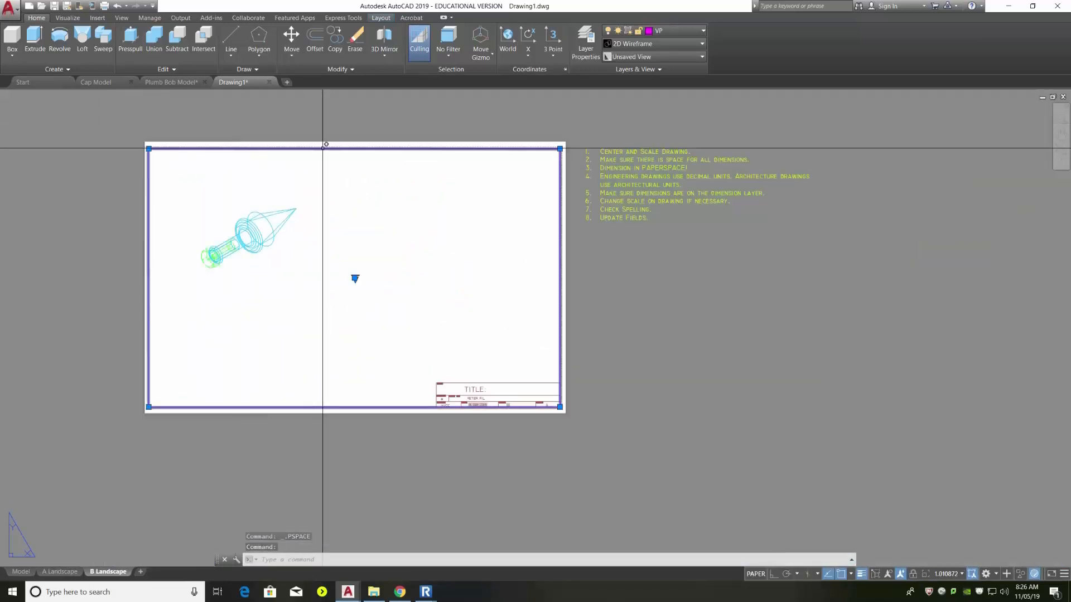
left_click(560, 407)
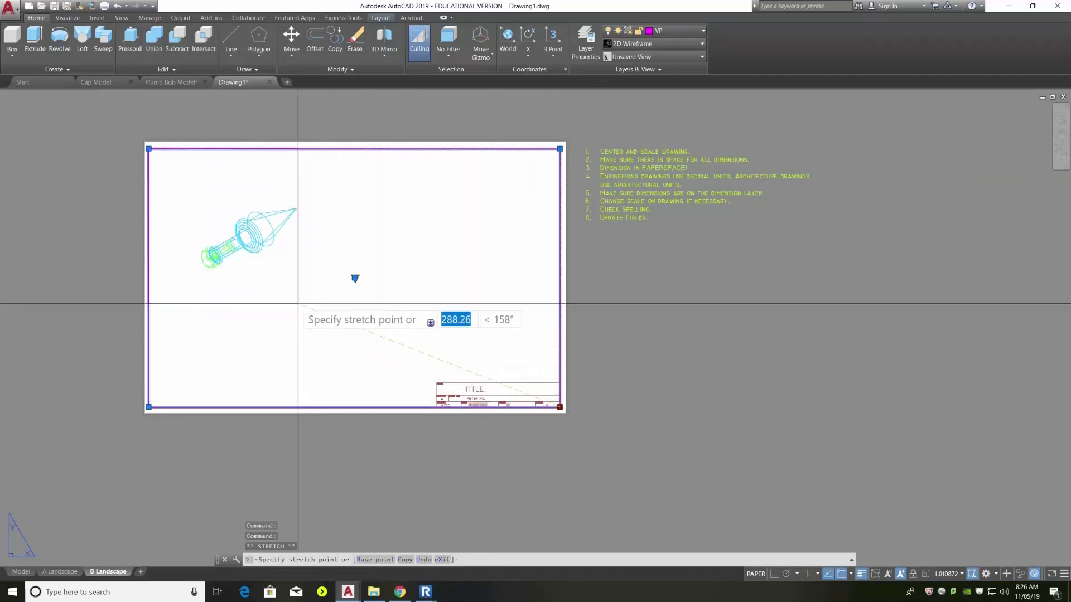
left_click(317, 307)
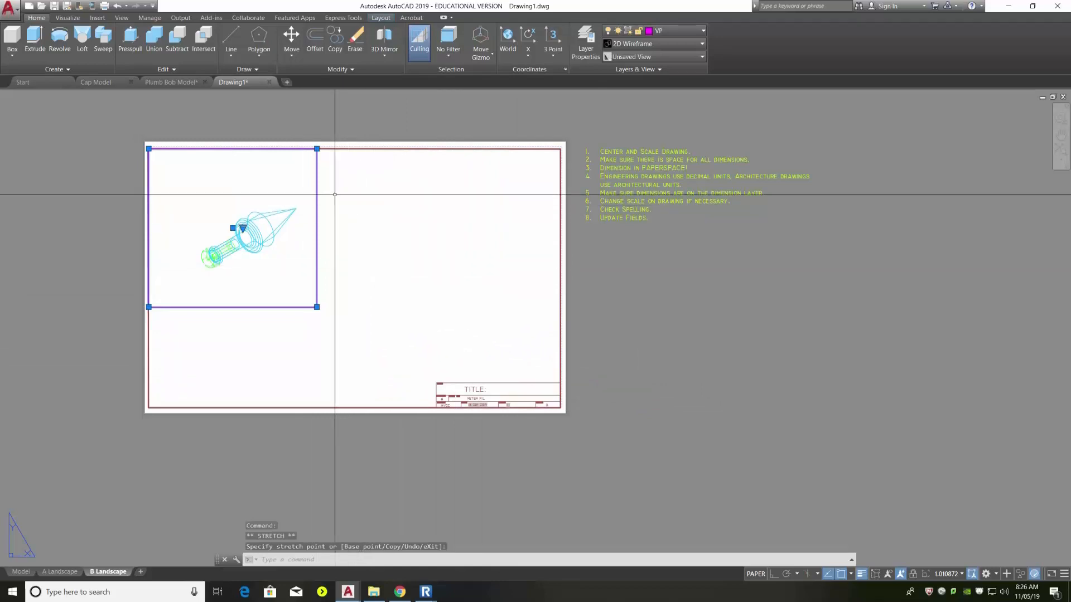
key("Escape")
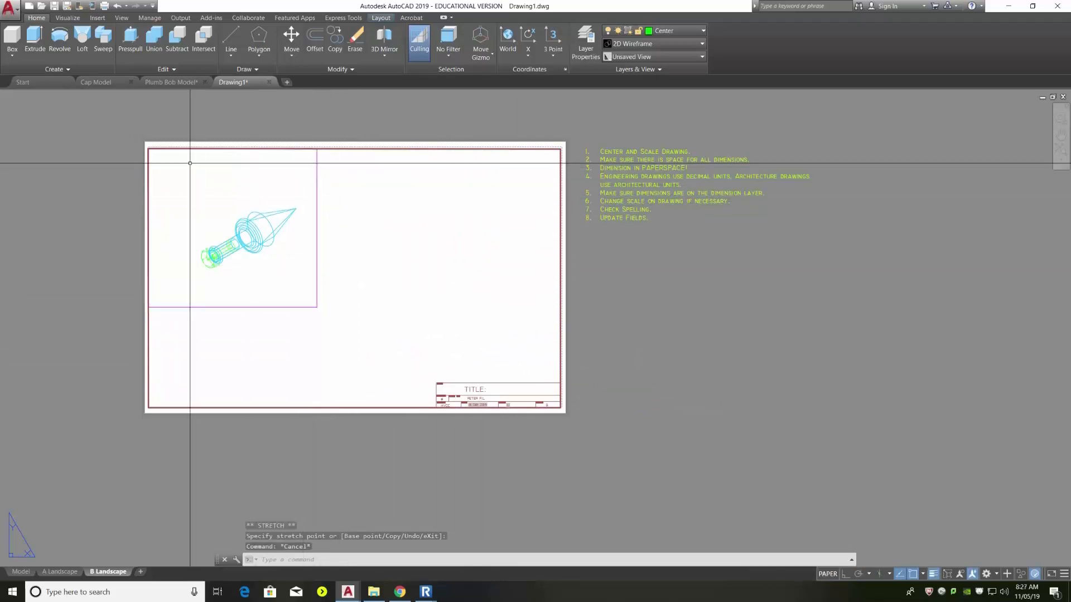
Turn on the display of the classic menu bar
left_click(122, 18)
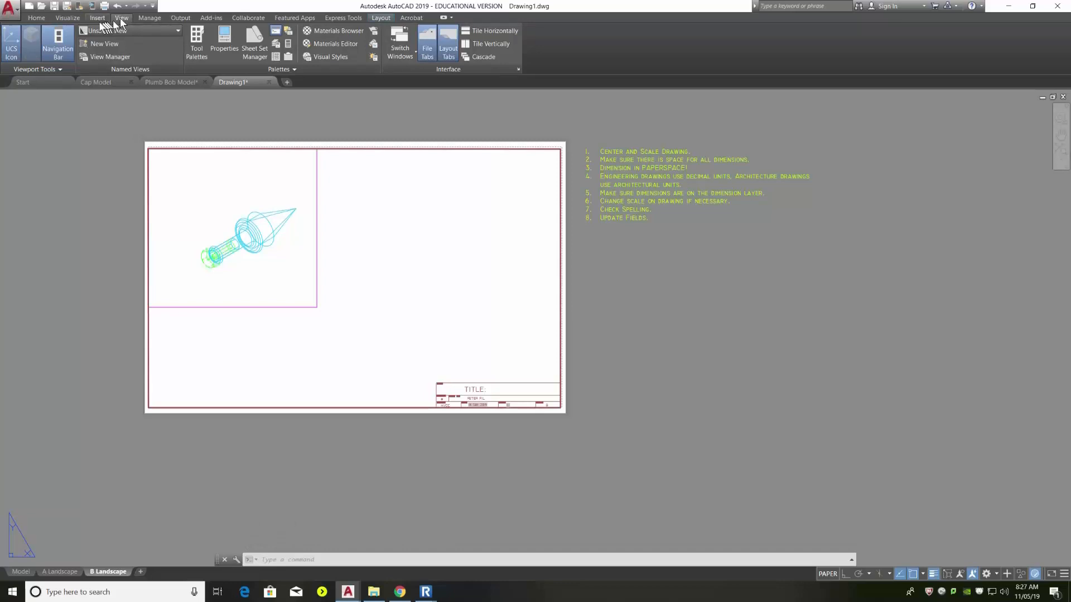
left_click(153, 6)
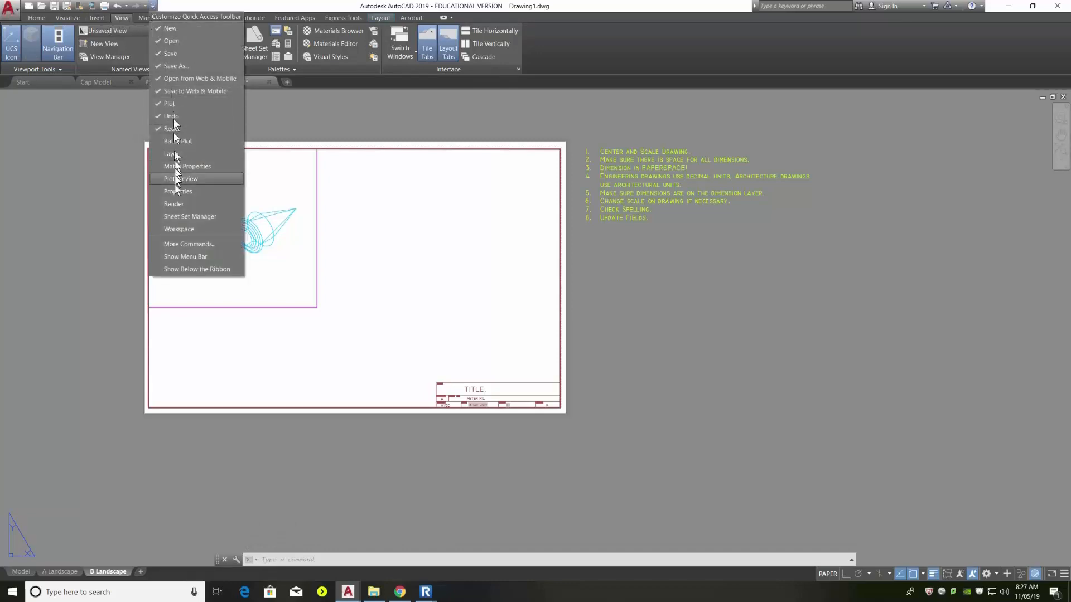
left_click(187, 256)
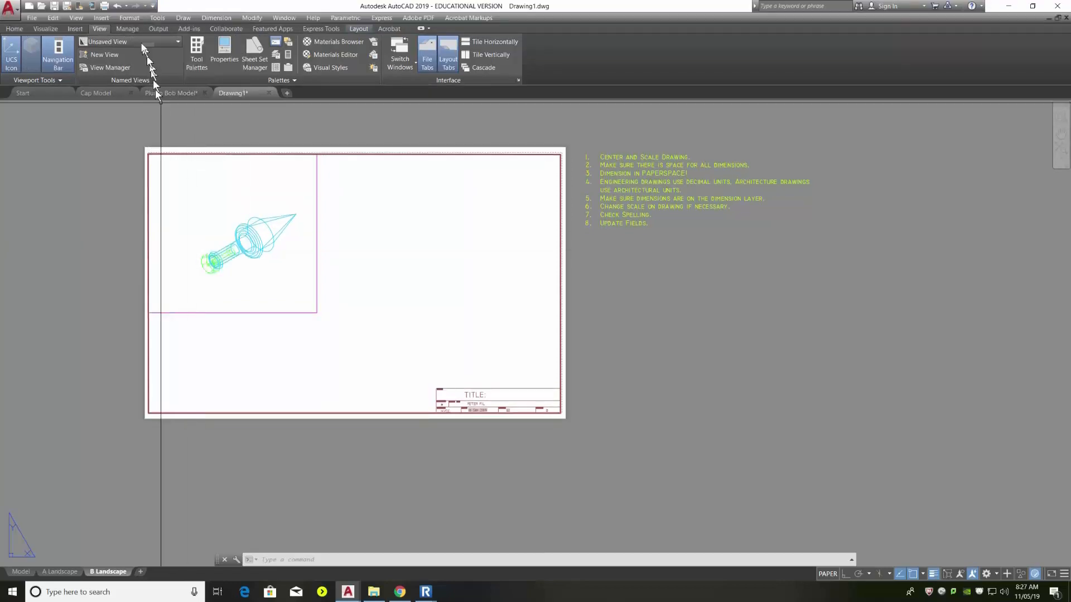
Create a single rectangular viewport directly below the existing one, from its lower-left corner to the sheet's bottom border, ending short of the title block
left_click(77, 17)
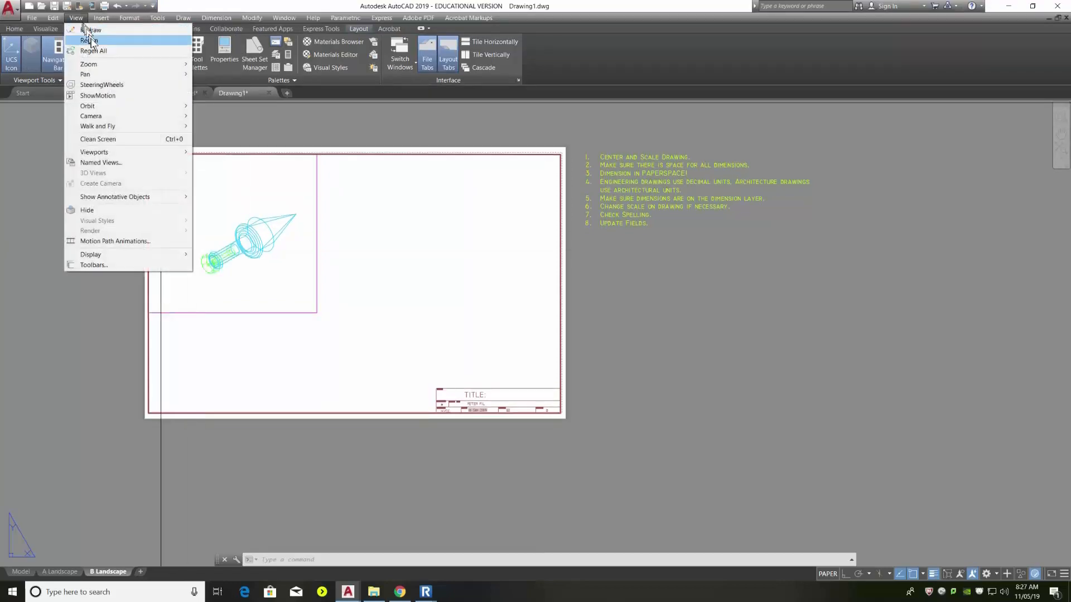
mouse_move(114, 153)
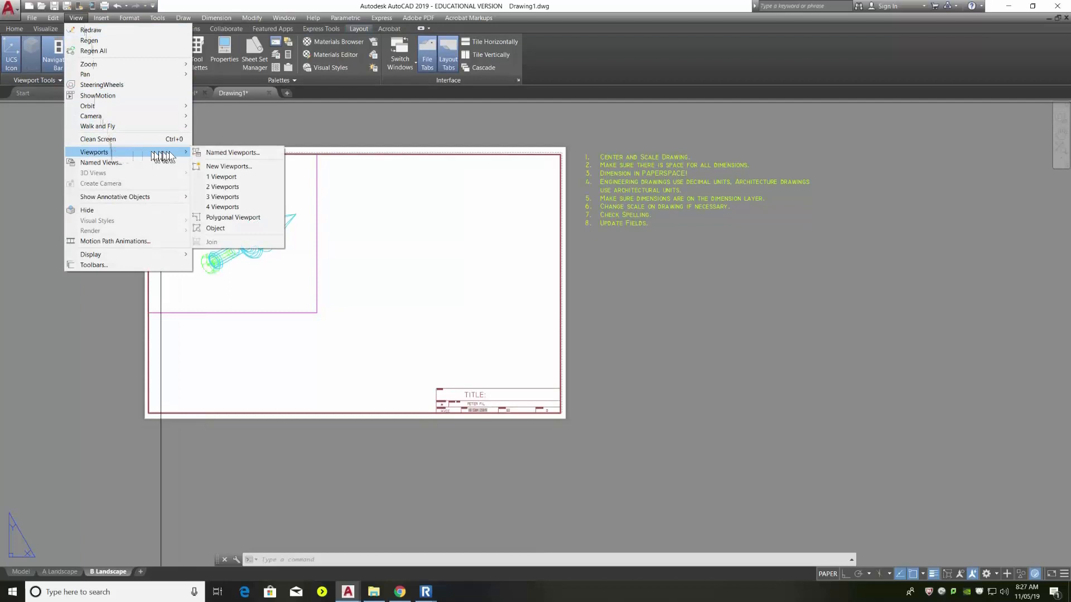
left_click(223, 177)
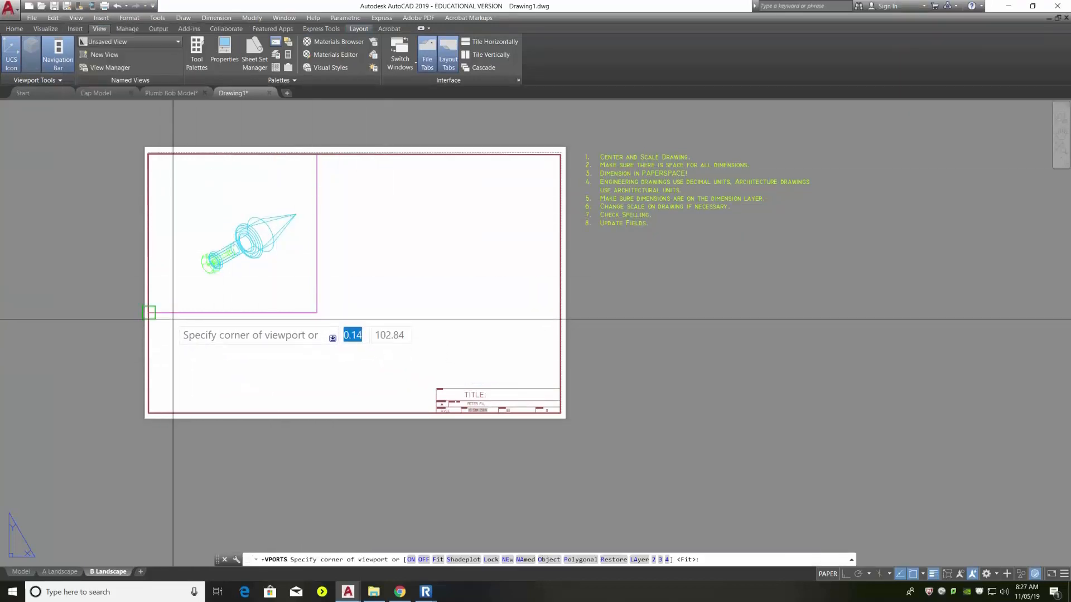
left_click(148, 312)
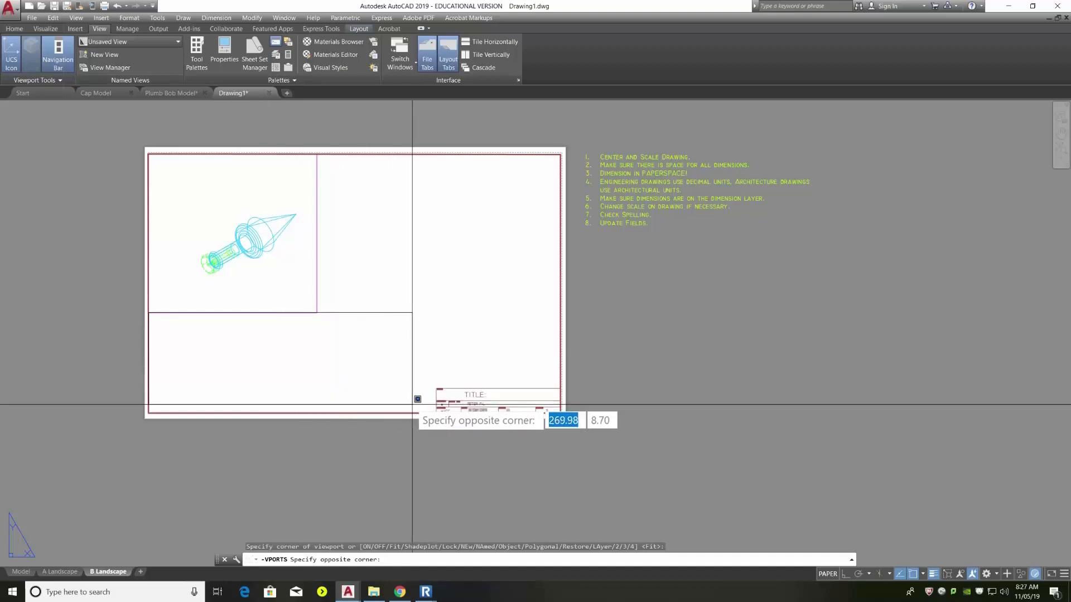
left_click(354, 412)
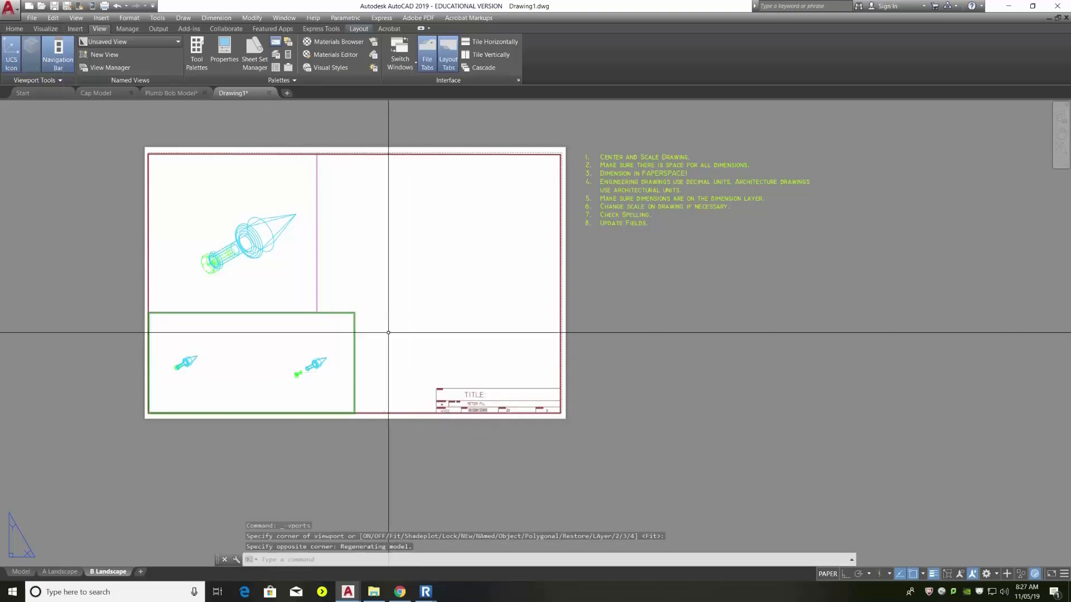
Move the new lower viewport's frame onto the VP layer
scroll(492, 267, "down", 2)
scroll(493, 268, "up", 3)
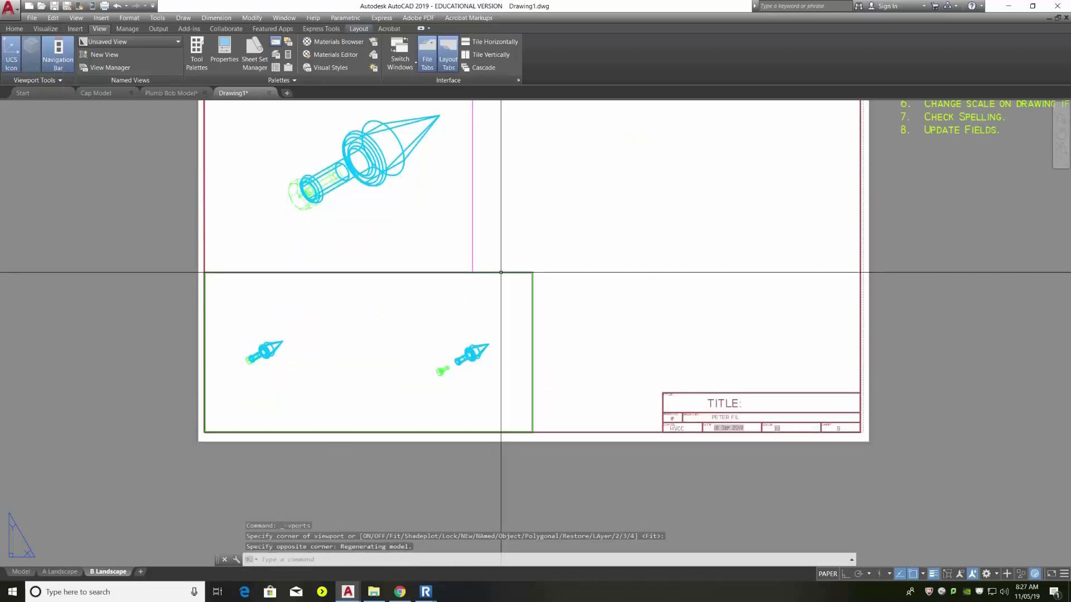
left_click(501, 272)
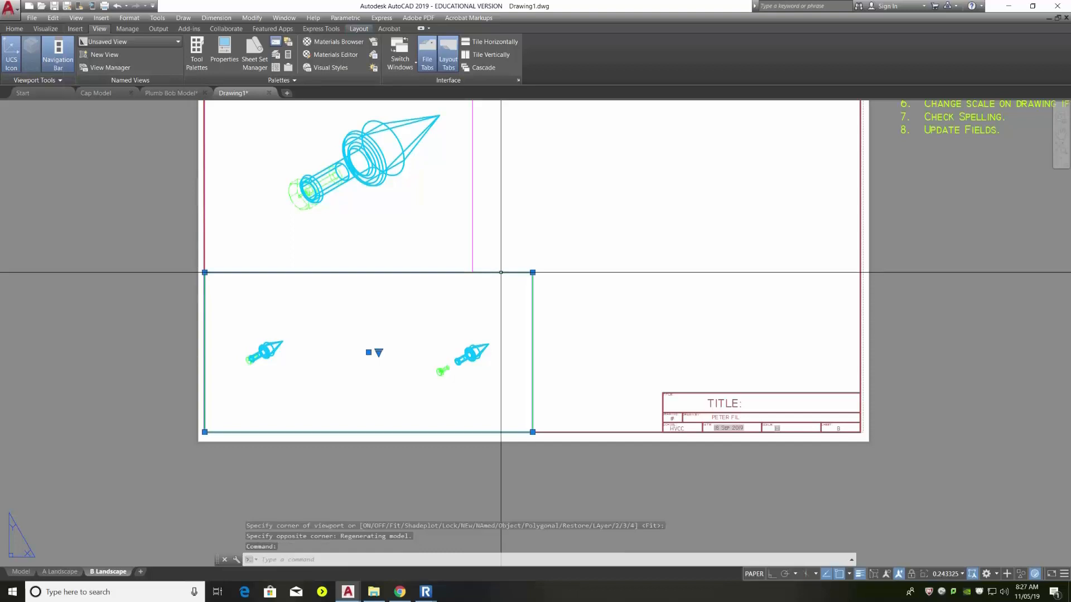
left_click(14, 29)
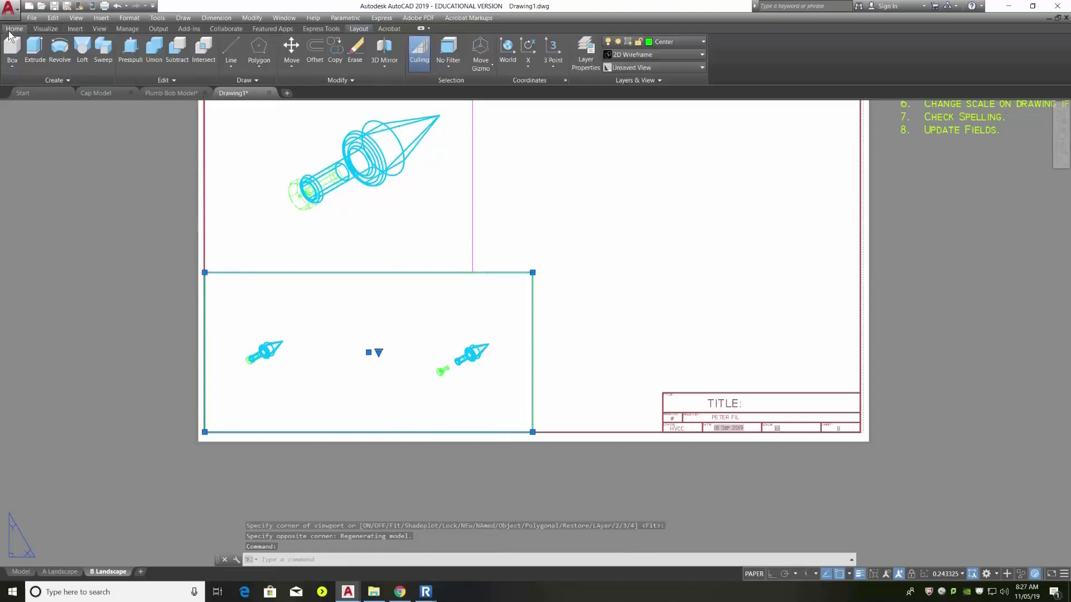
left_click(673, 43)
left_click(659, 254)
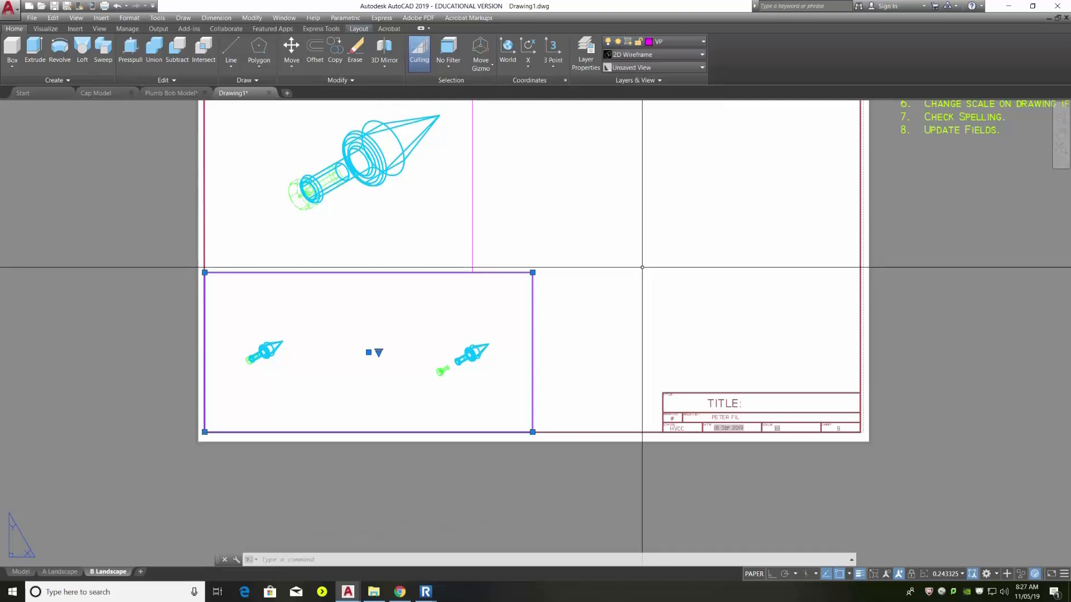
Frame only the exploded plumb bob in the lower viewport, set its visual style to Hidden, and return to paper space
double_click(491, 304)
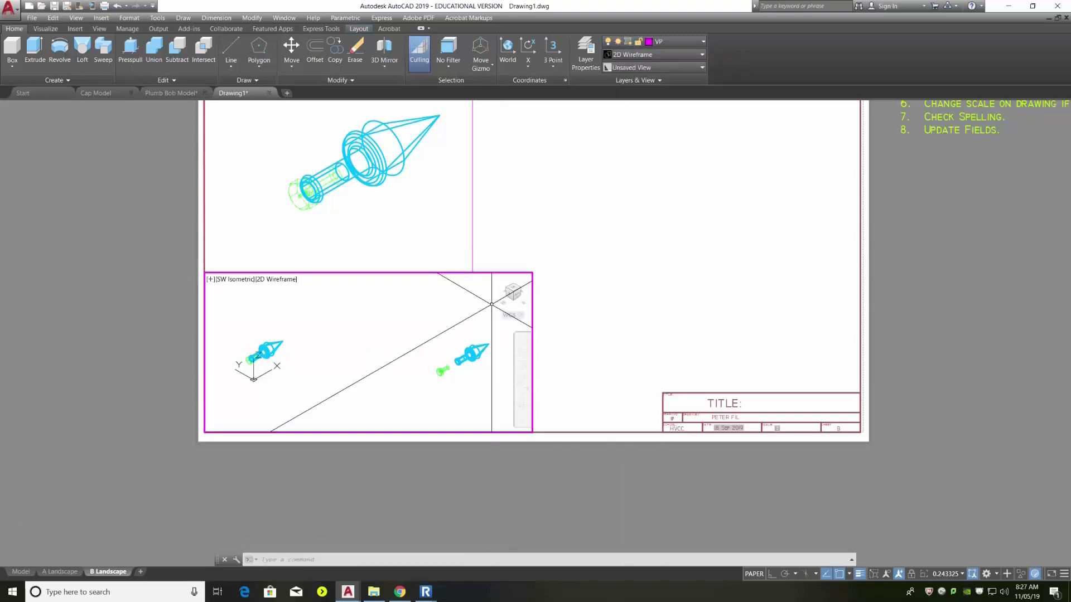
scroll(489, 358, "up", 4)
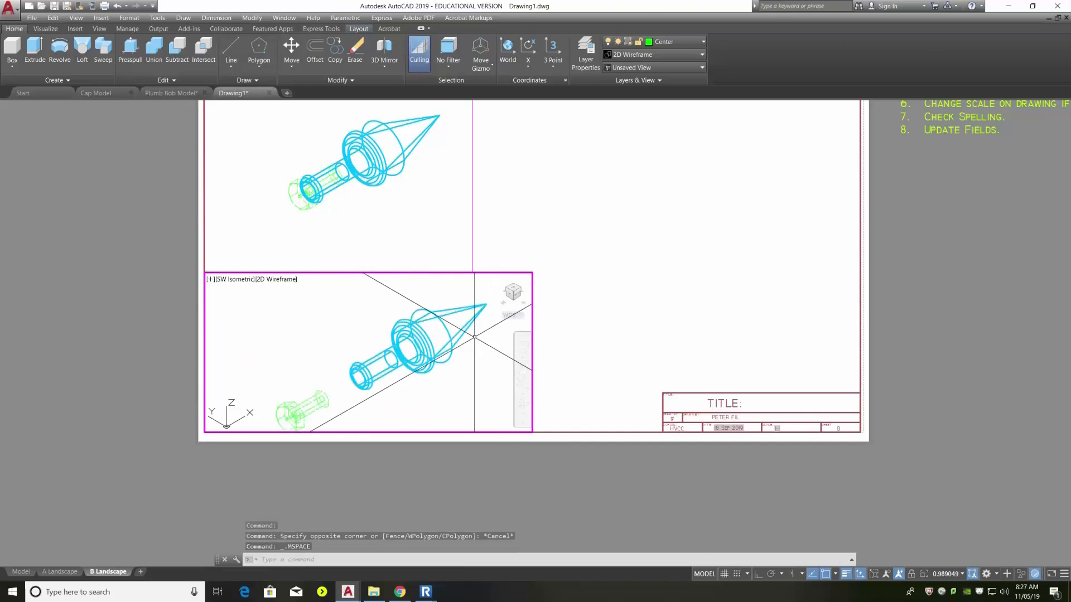
middle_click_drag(457, 378, 406, 355)
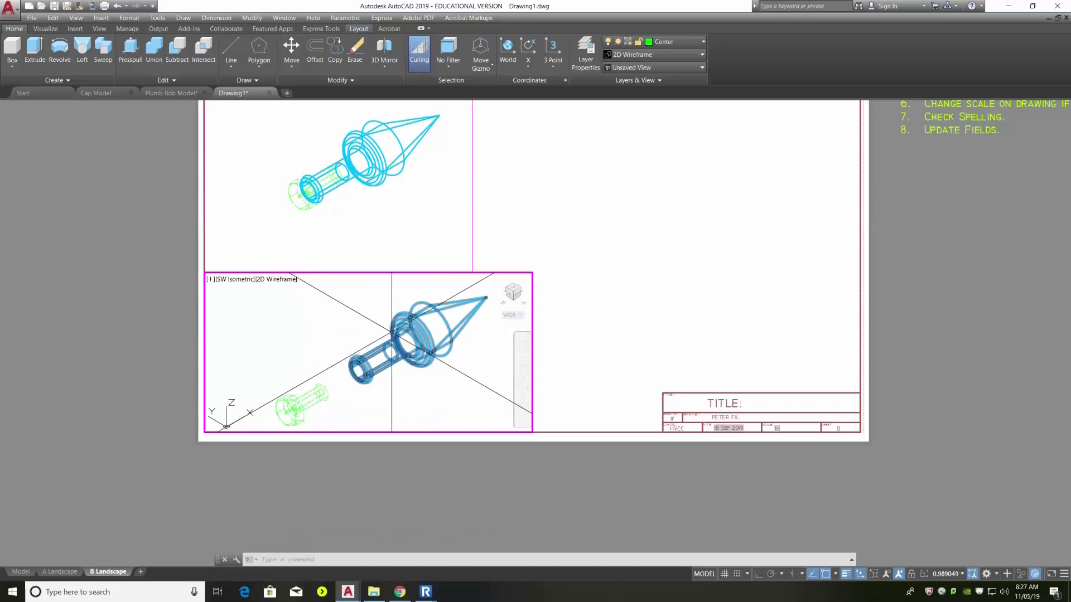
left_click(275, 280)
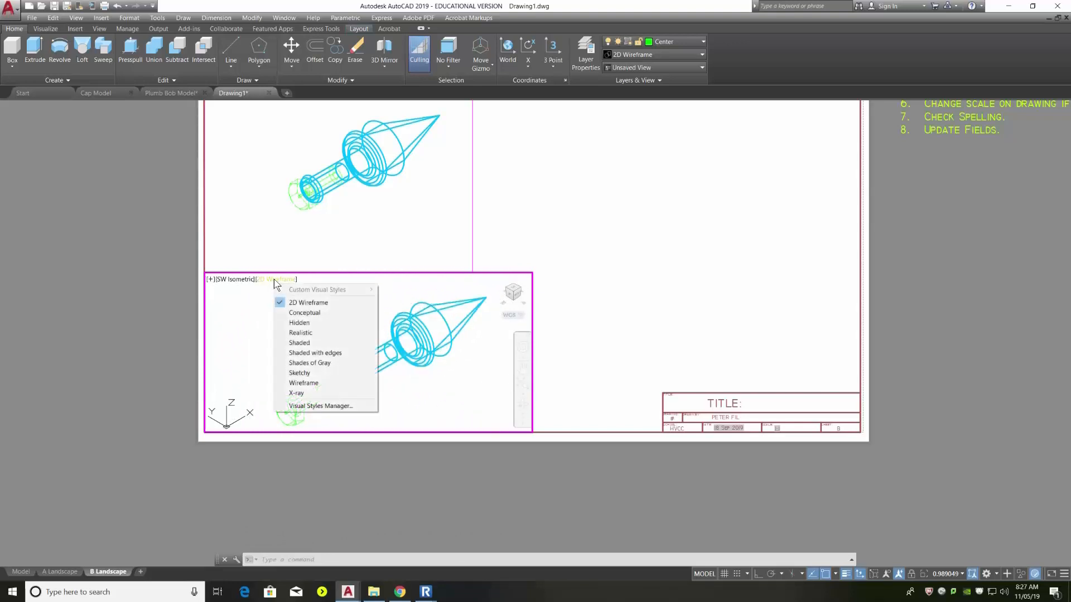
left_click(298, 323)
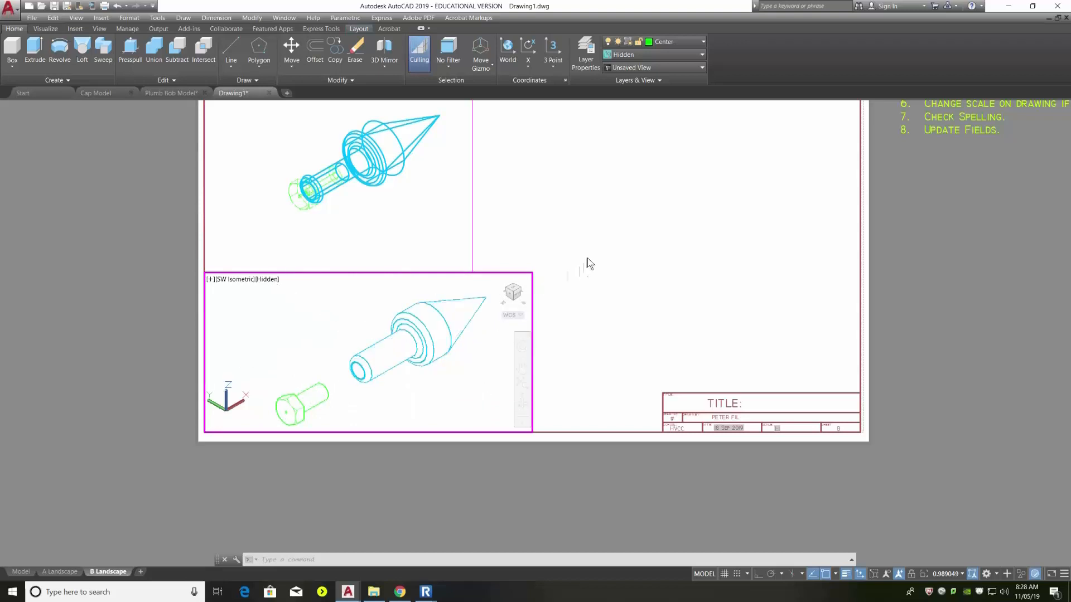
double_click(590, 263)
Set the visual style of the upper viewport with the assembled plumb bob to Hidden, and return to paper space
scroll(565, 299, "down", 2)
scroll(501, 219, "up", 2)
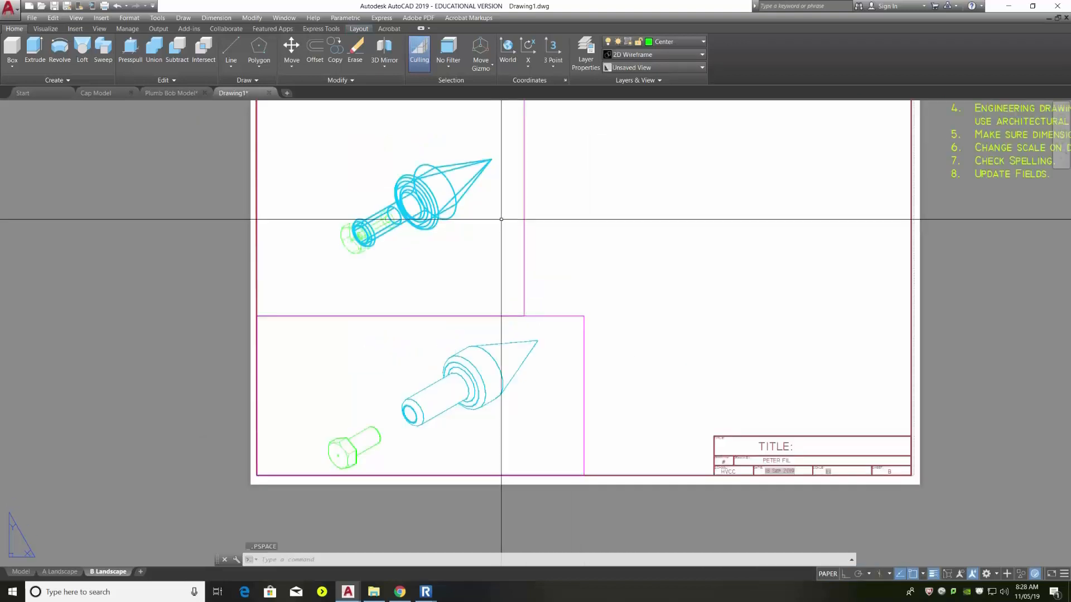
double_click(395, 179)
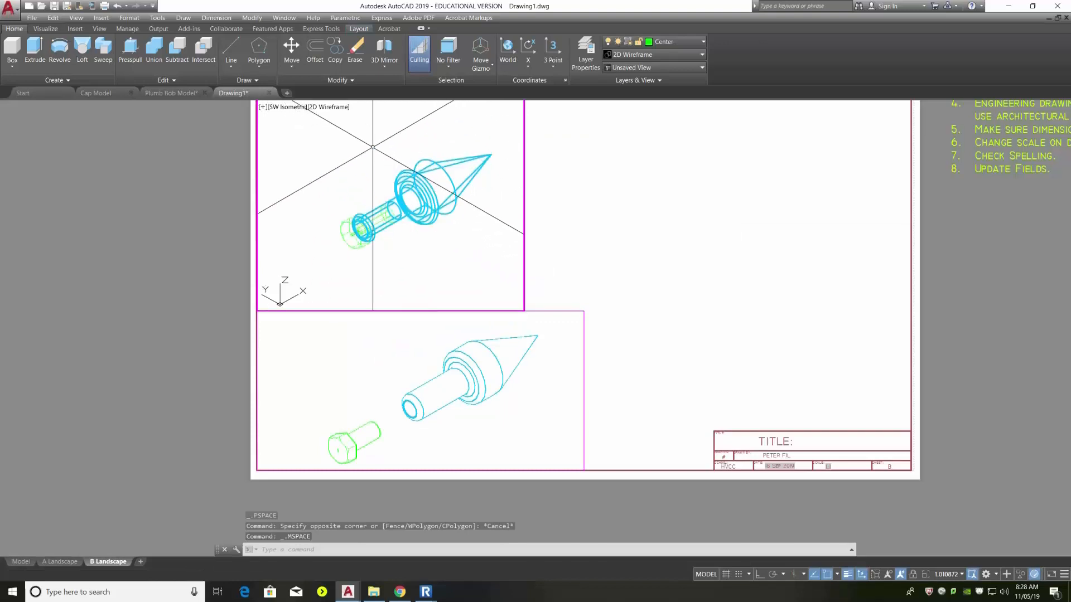
left_click(331, 107)
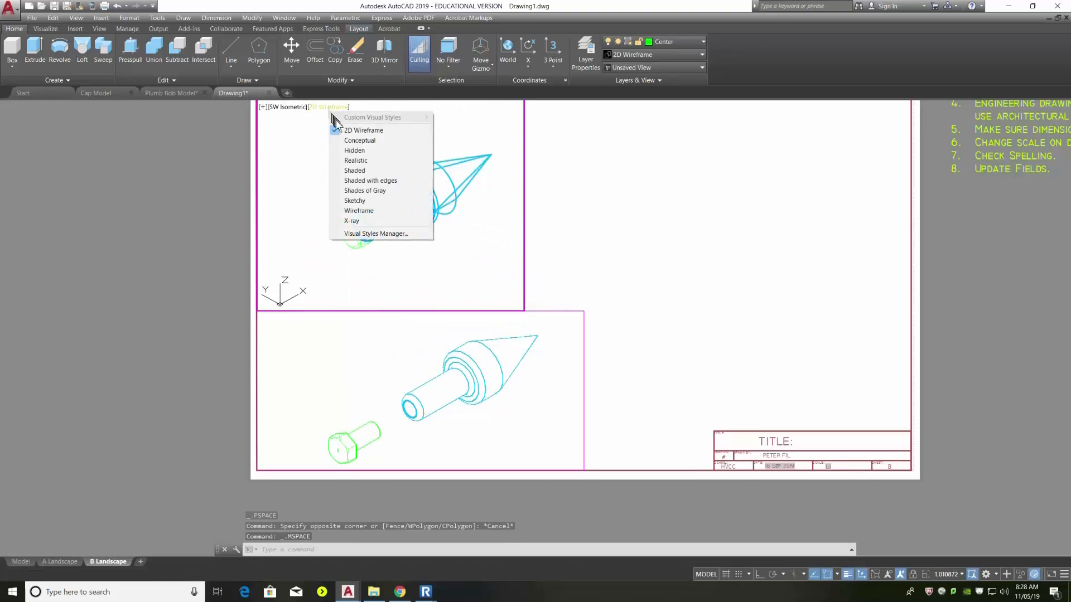
left_click(357, 151)
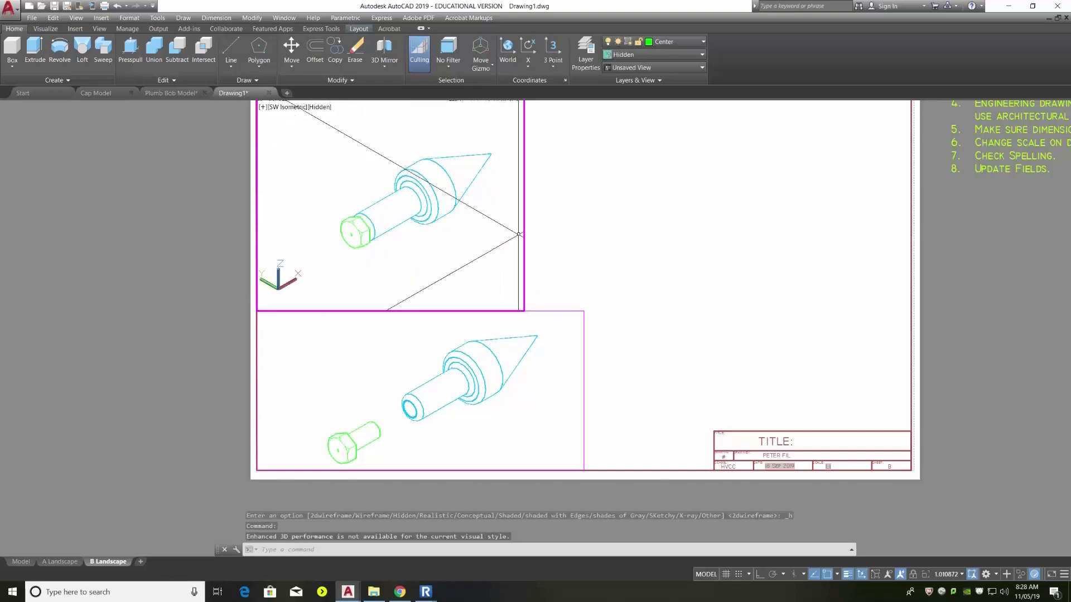
double_click(541, 237)
Raise the upper viewport's bottom edge to just below the assembled plumb bob, leaving a gap above the lower viewport
left_click(525, 314)
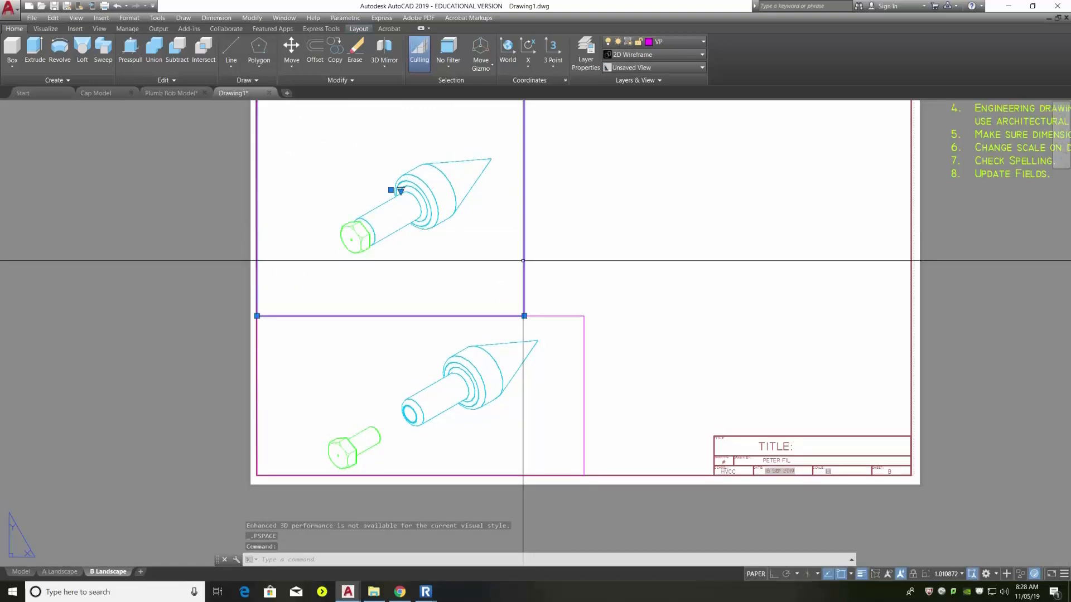
left_click(524, 315)
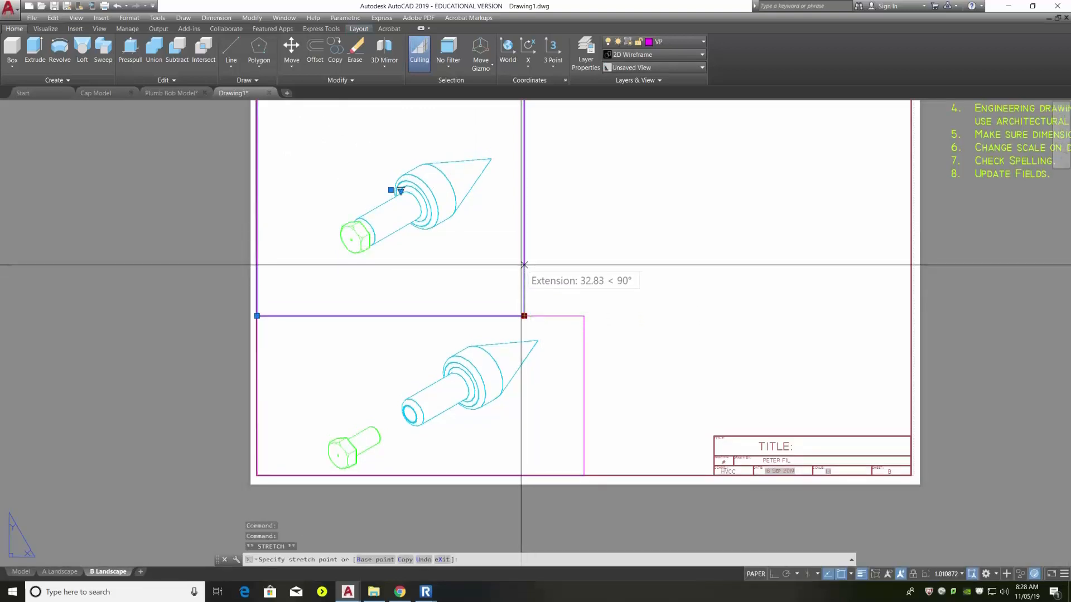
left_click(525, 265)
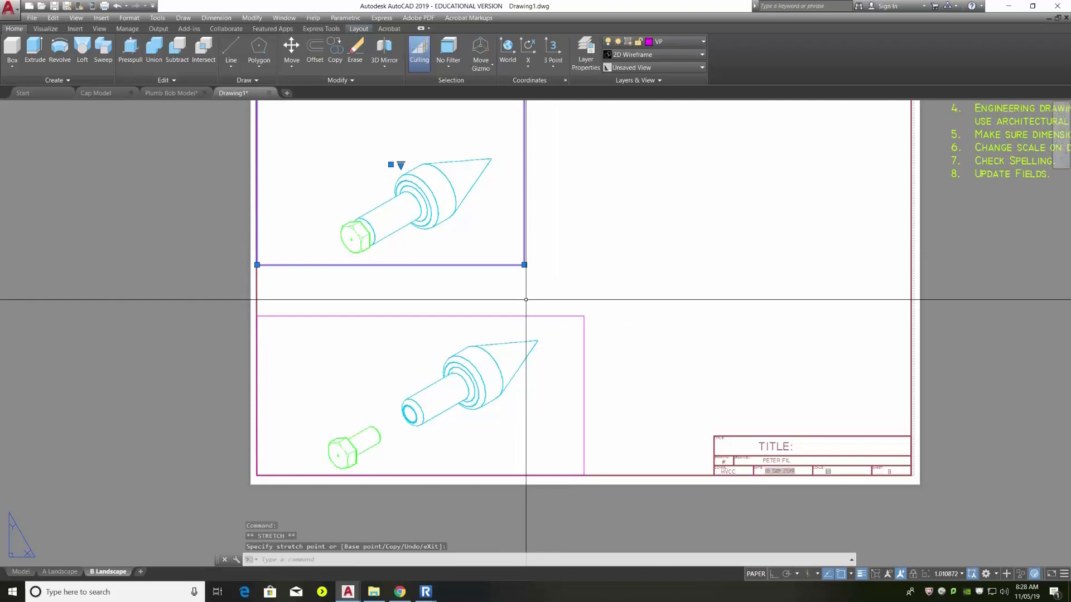
key("Escape")
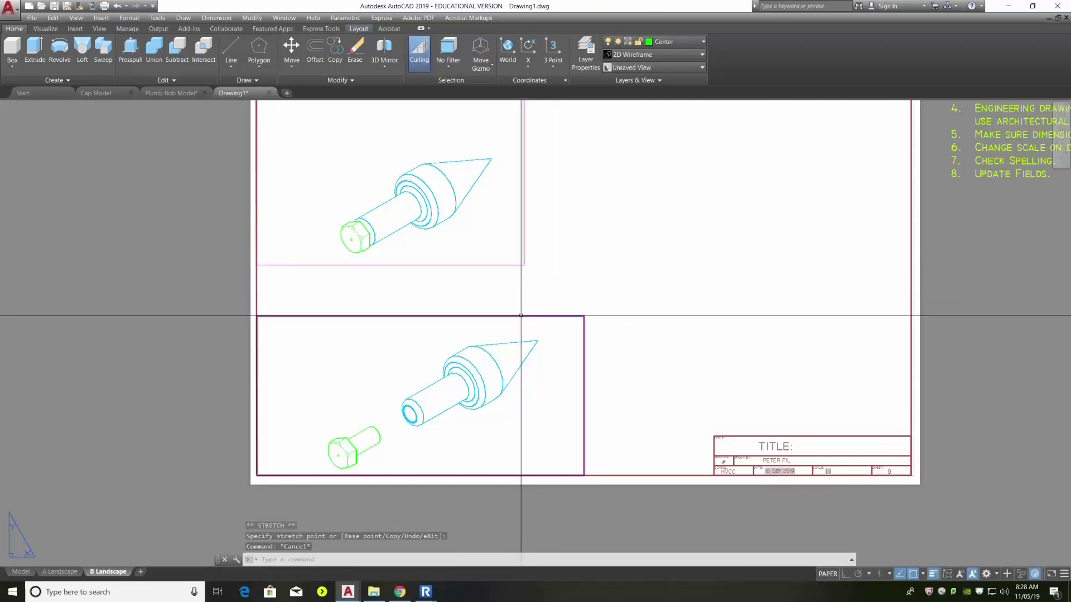
Stretch the lower viewport's upper-right corner so its top edge sits just below the upper viewport and the frame becomes slightly wider
left_click(528, 316)
left_click(584, 316)
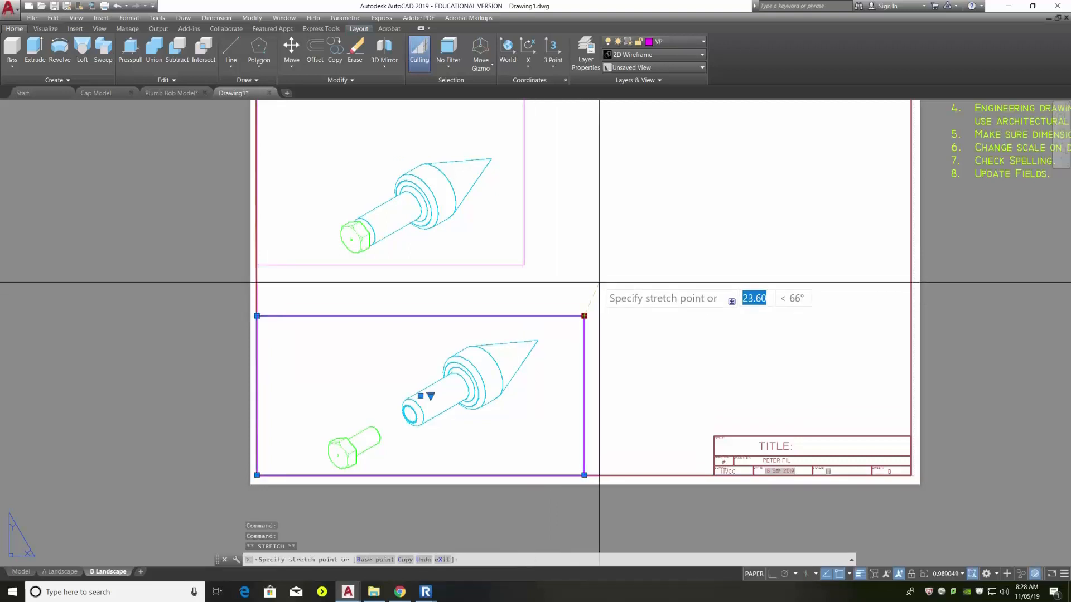
left_click(601, 272)
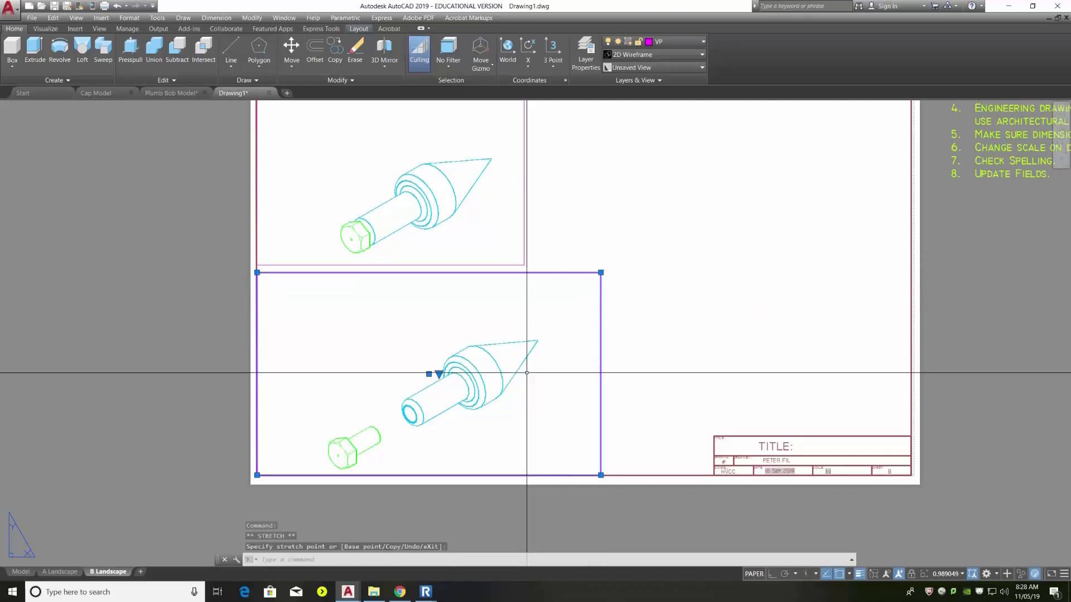
Center and enlarge the exploded plumb bob so it fills the lower viewport, and return to paper space
double_click(523, 405)
scroll(521, 405, "up", 3)
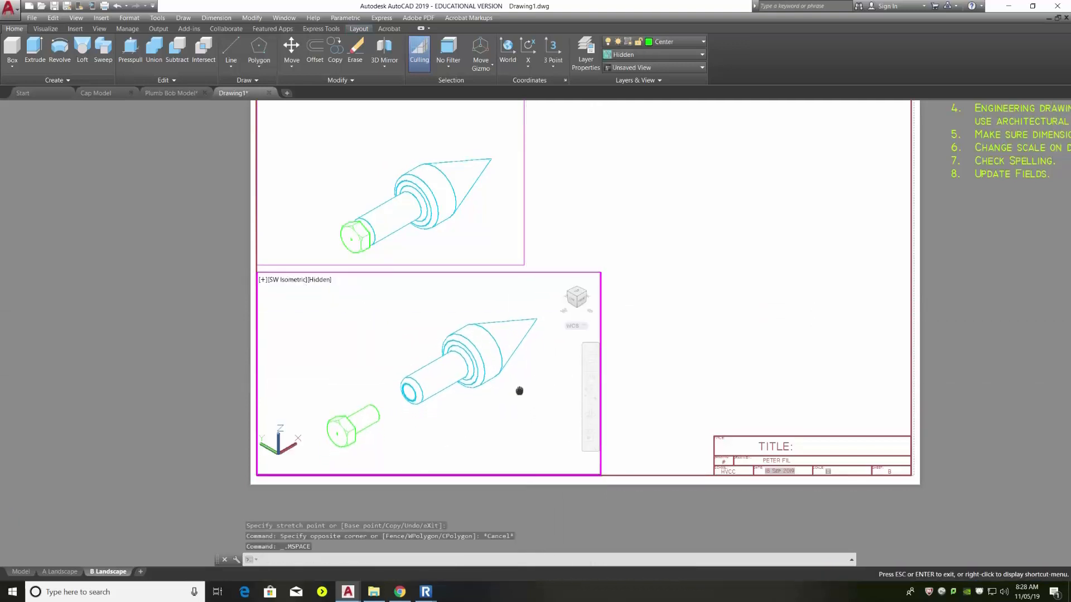
scroll(515, 382, "down", 4)
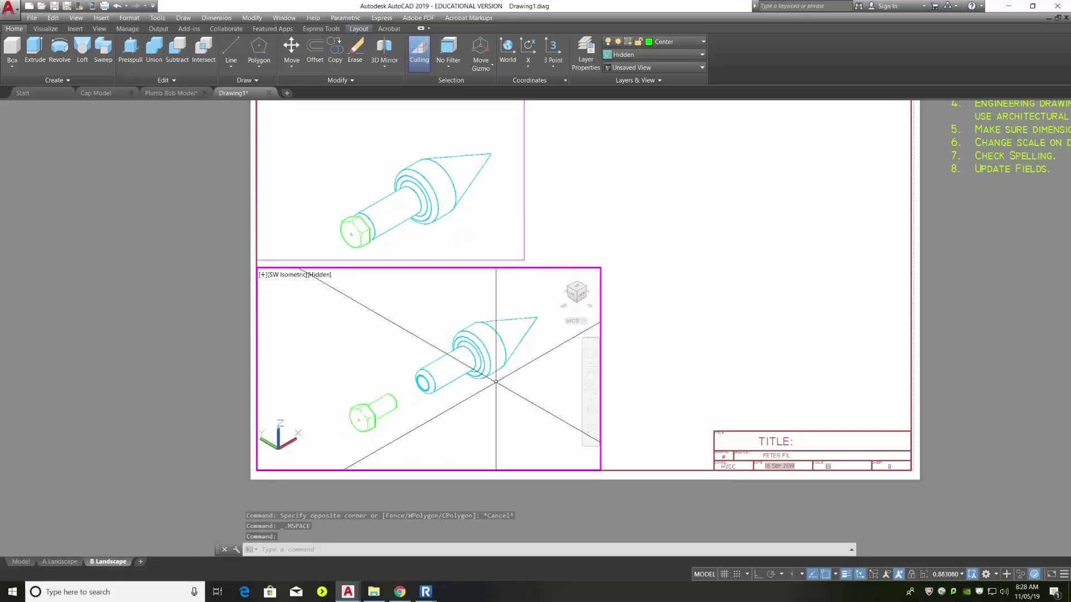
scroll(496, 382, "up", 3)
double_click(619, 341)
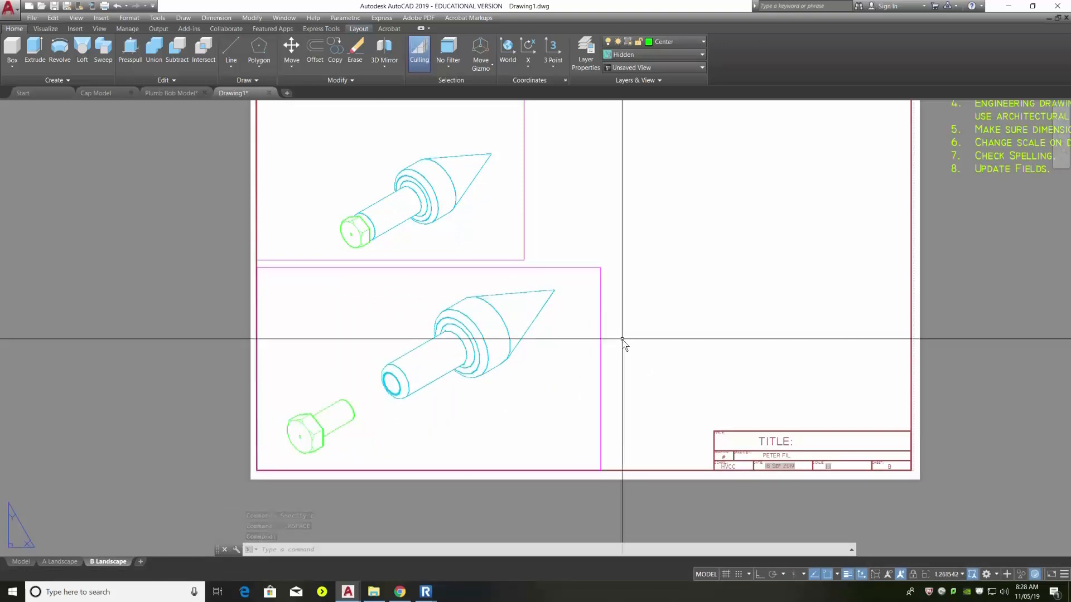
double_click(580, 304)
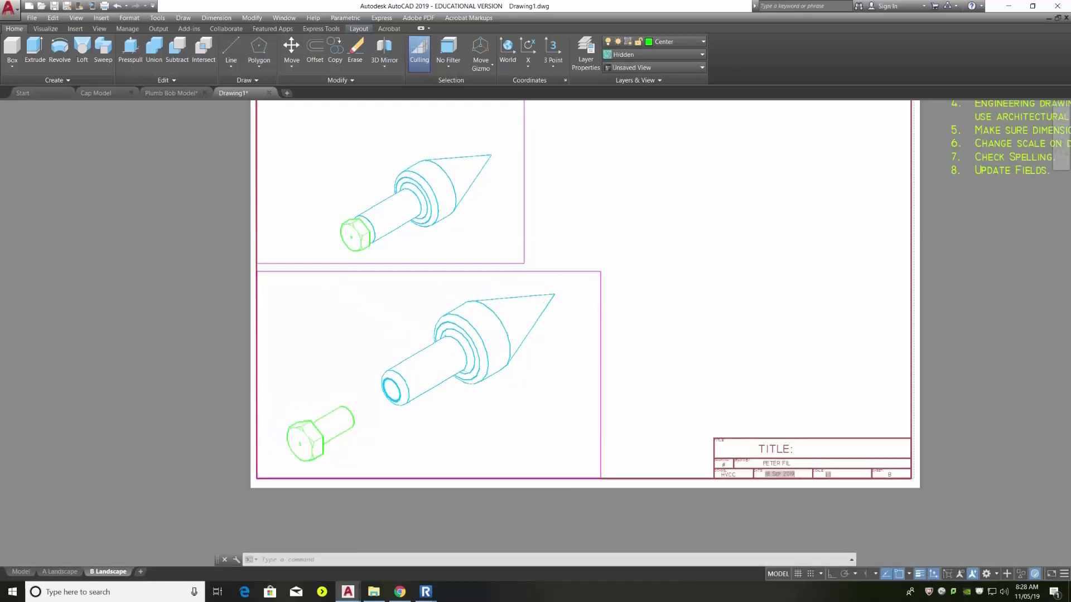
left_click(501, 244)
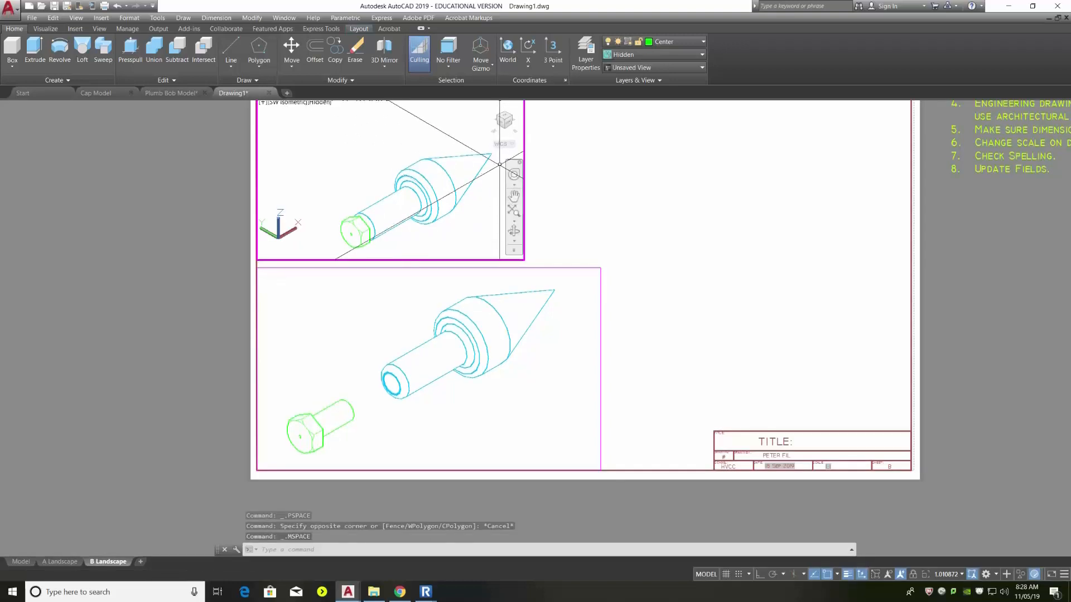
double_click(547, 181)
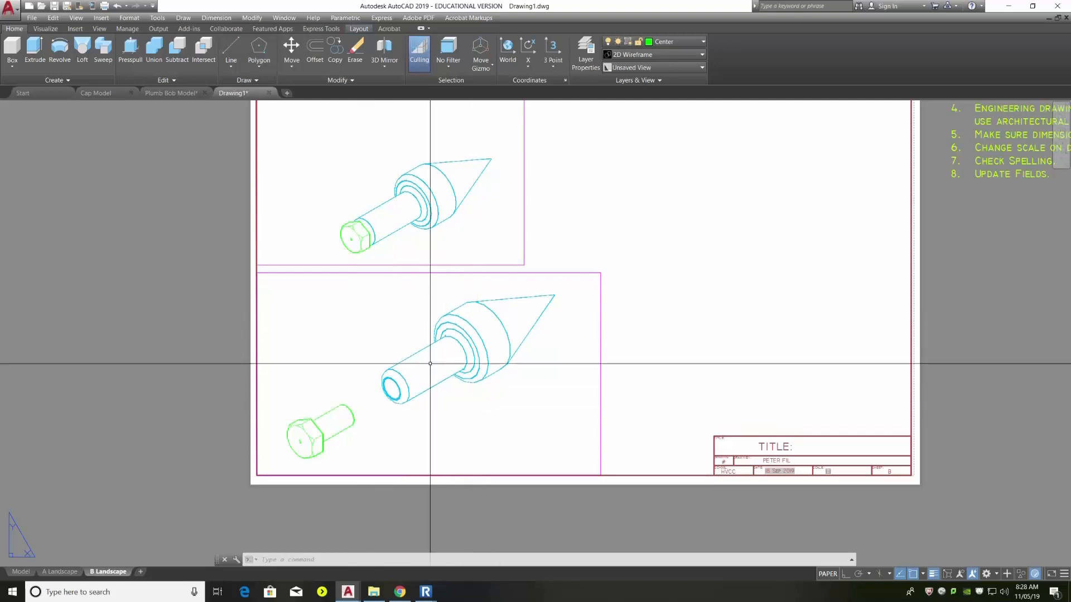
Nudge the lower viewport horizontally toward the title block, leaving a small gap before it, and deselect the viewport
left_click(599, 316)
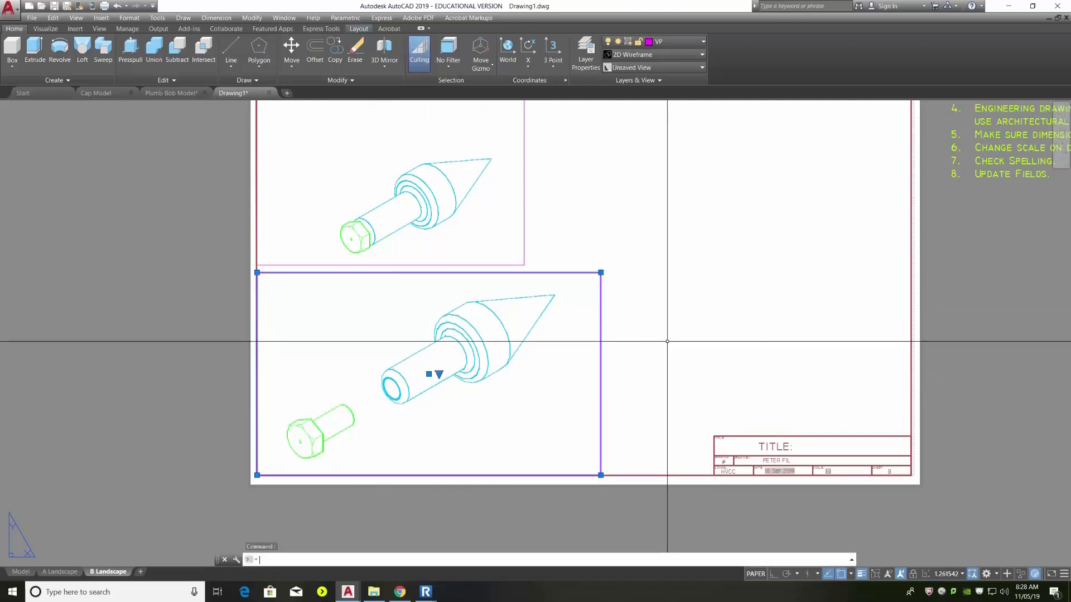
key("ctrl+Right")
key("ctrl+Right")
key("ctrl+Right")
key("ctrl+Right")
key("ctrl+Right")
key("ctrl+Right")
key("ctrl+Right")
key("ctrl+Right")
key("ctrl+Right")
key("ctrl+Right")
key("ctrl+Right")
key("ctrl+Right")
key("ctrl+Right")
key("ctrl+Right")
key("ctrl+Right")
key("ctrl+Right")
key("ctrl+Right")
key("ctrl+Right")
key("ctrl+Right")
key("ctrl+Right")
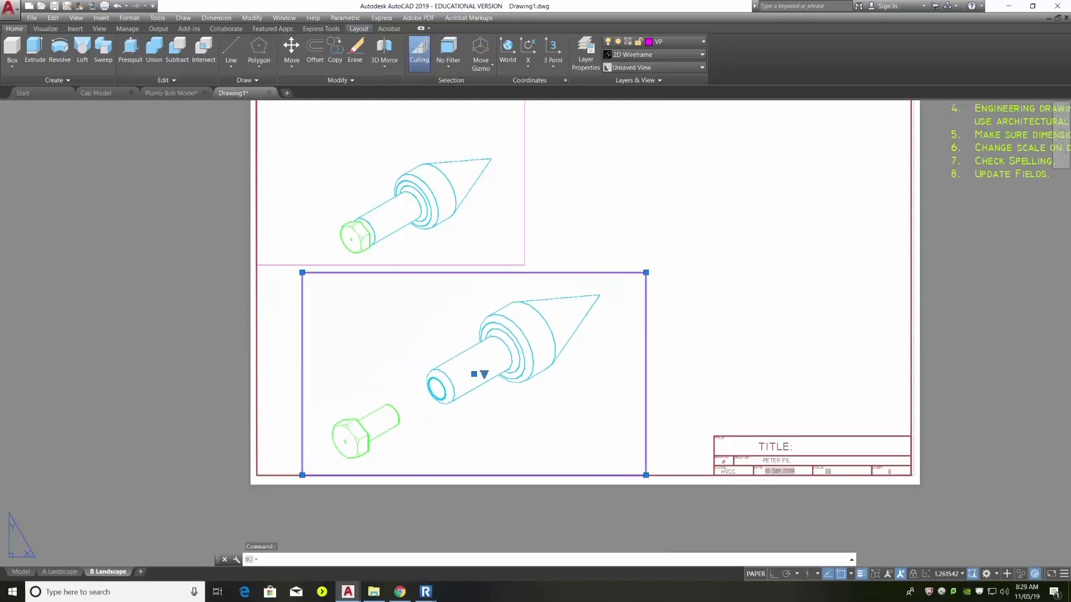
key("ctrl+Right")
key("ctrl+Right")
key("ctrl+Right")
key("ctrl+Right")
key("ctrl+Right")
key("ctrl+Right")
key("ctrl+Right")
key("ctrl+Right")
key("ctrl+Right")
key("ctrl+Right")
key("ctrl+Right")
key("ctrl+Right")
key("ctrl+Right")
key("ctrl+Right")
key("ctrl+Right")
key("ctrl+Right")
key("ctrl+Right")
key("ctrl+Right")
key("ctrl+Right")
key("ctrl+Right")
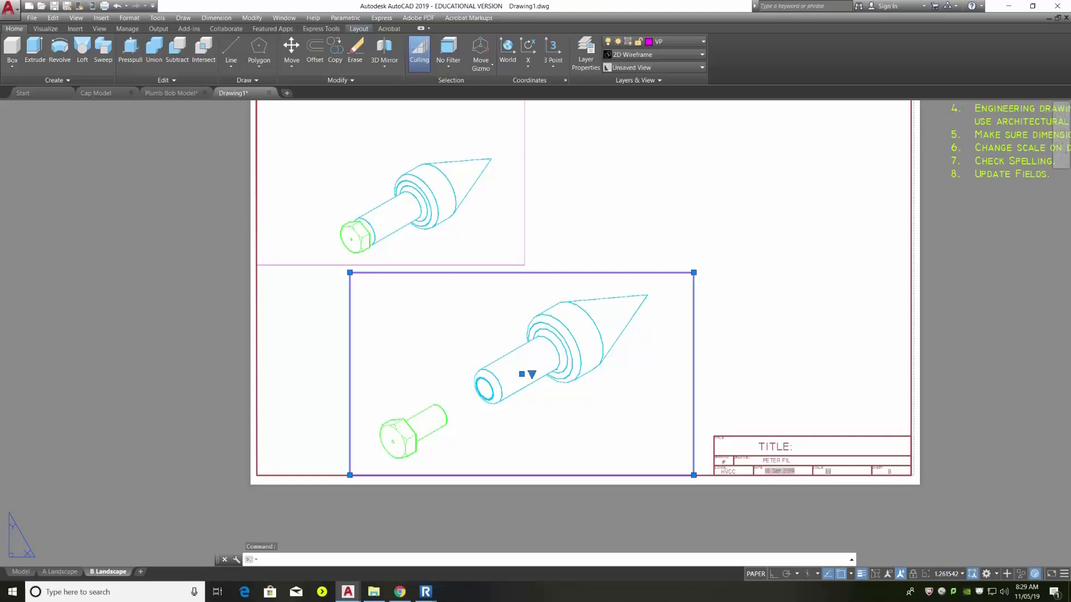
key("Escape")
key("Escape")
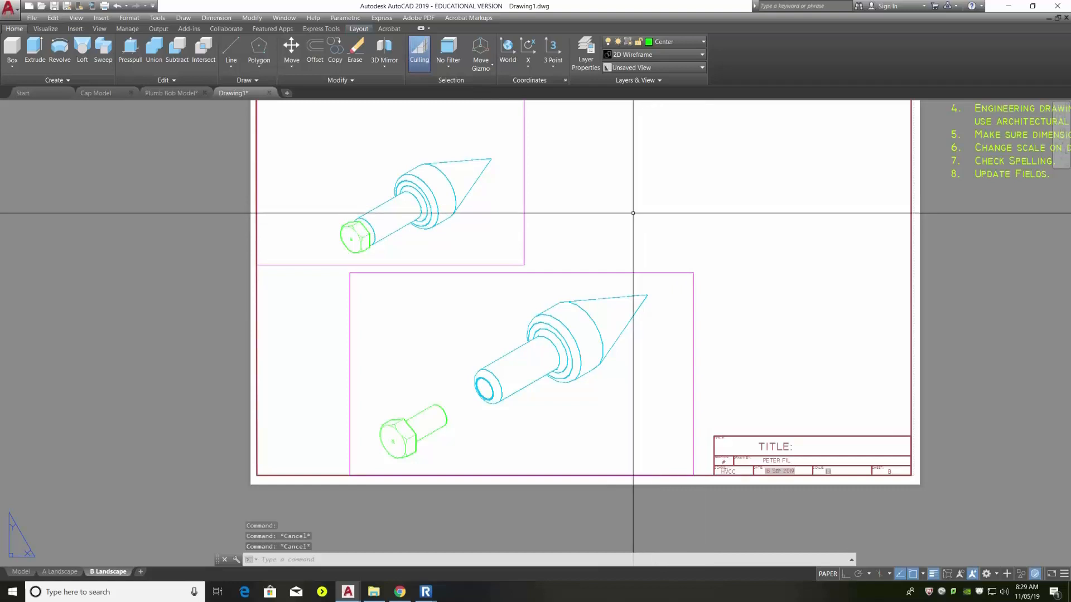
Switch from the 3D modeling workspace to the 2D drafting and annotation workspace
scroll(517, 271, "down", 2)
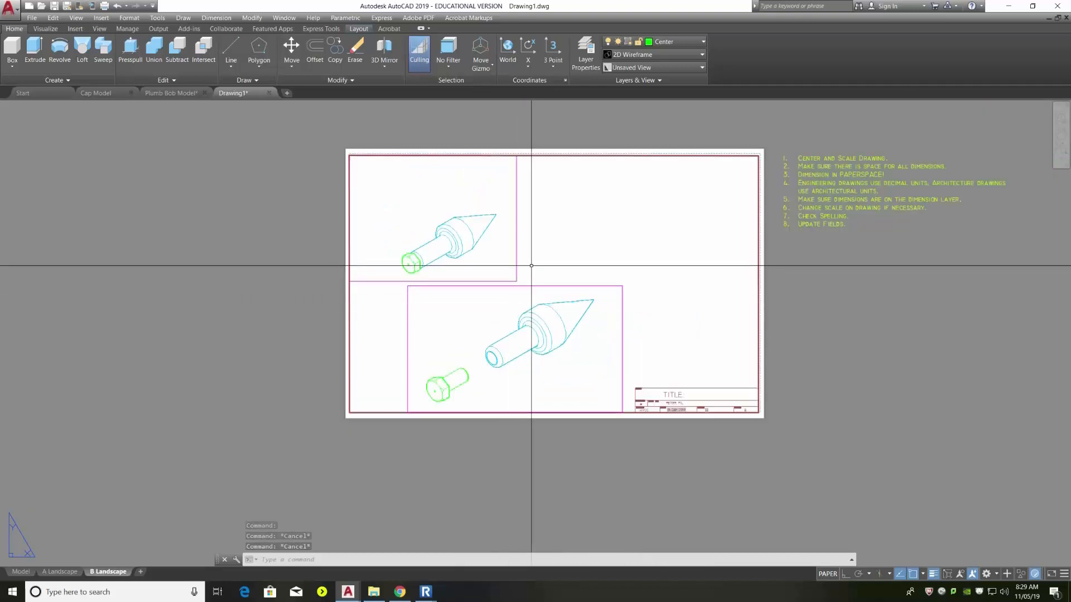
scroll(533, 267, "up", 2)
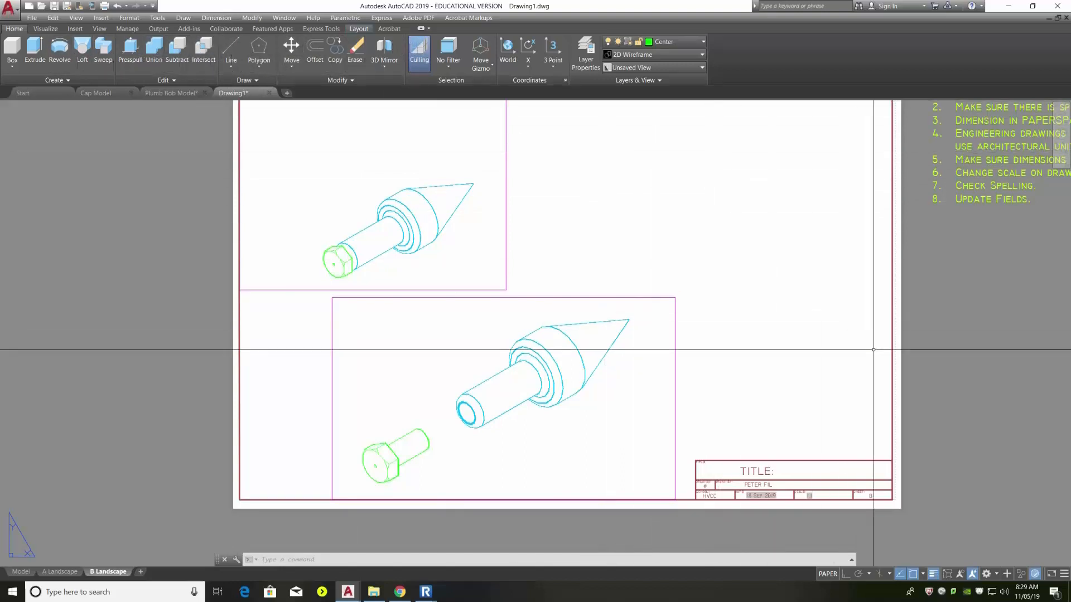
left_click(995, 573)
left_click(998, 483)
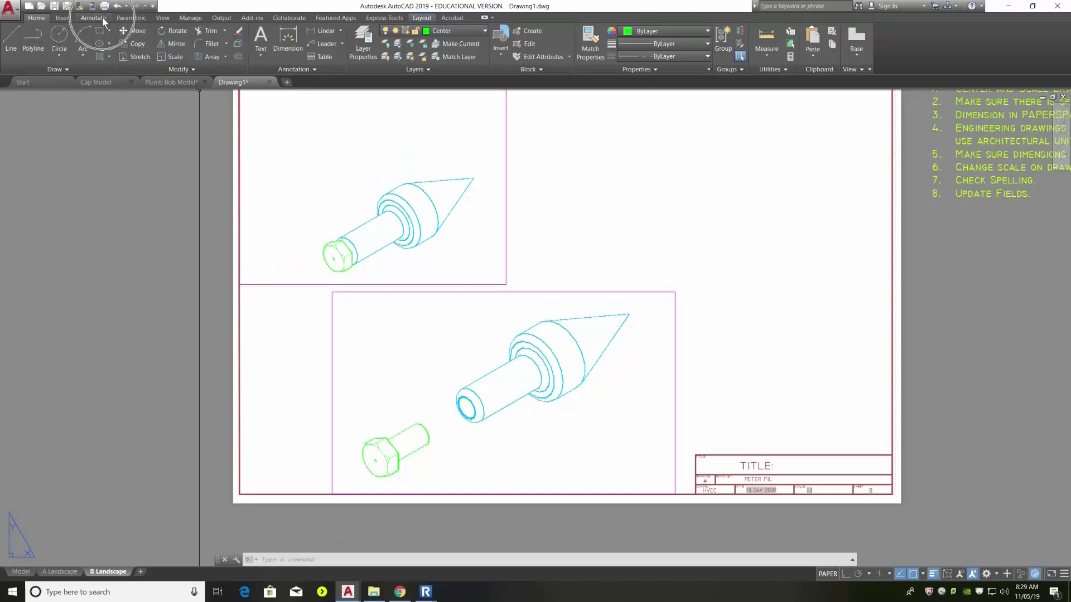
Add a multileader with the text 1 pointing to the plumb bob body in the lower viewport
left_click(103, 20)
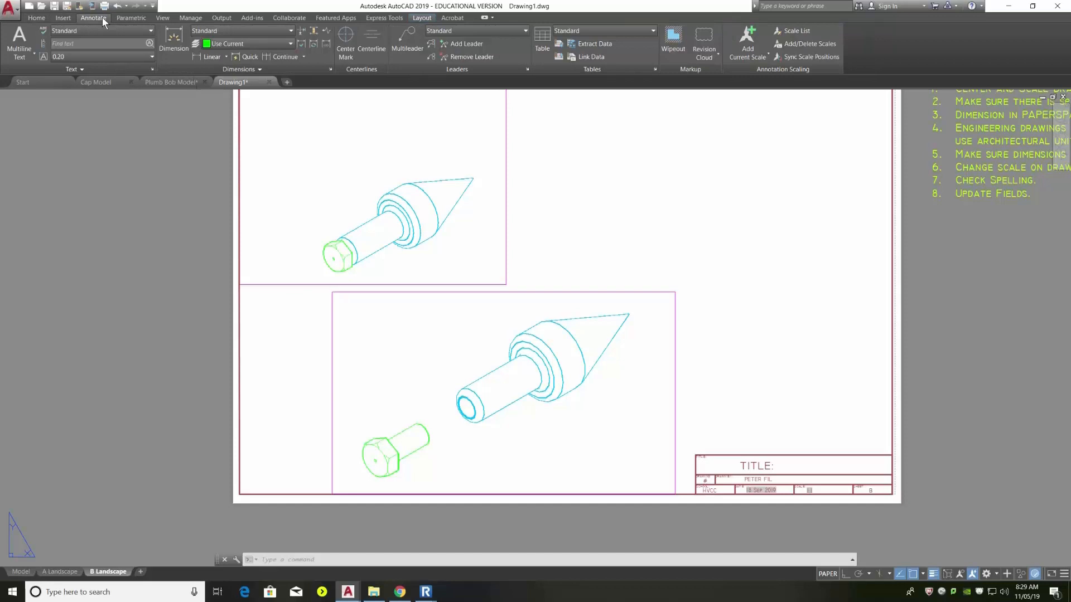
left_click(406, 44)
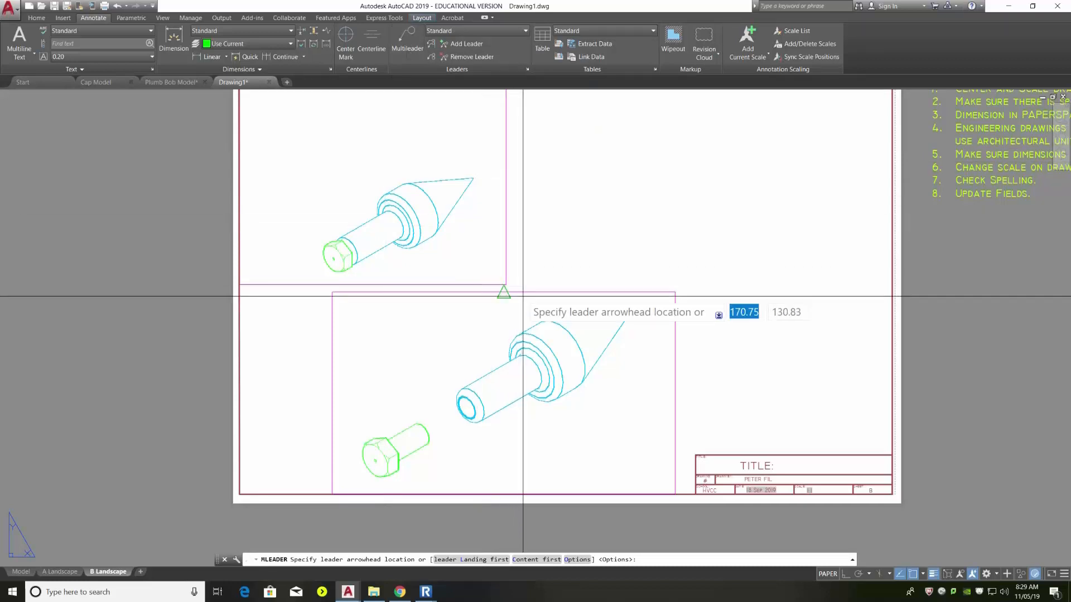
scroll(564, 424, "up", 2)
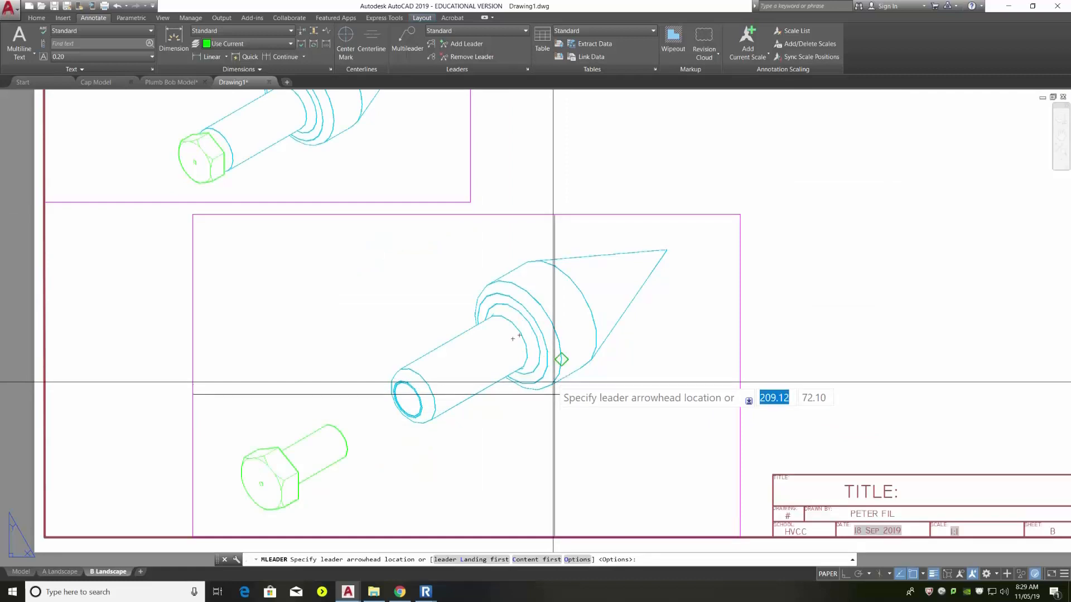
left_click(557, 359)
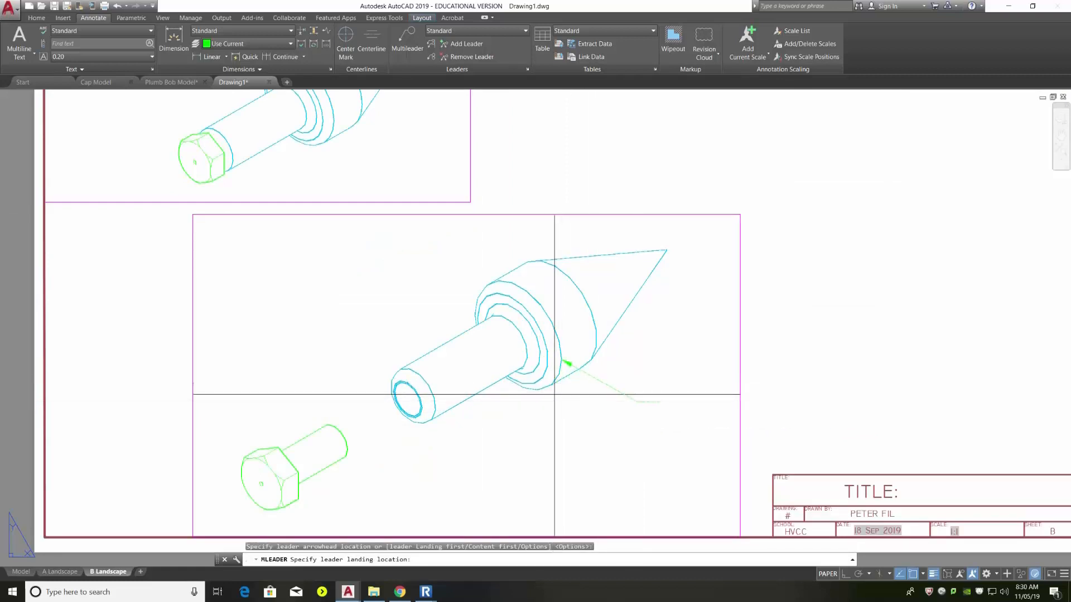
left_click(664, 397)
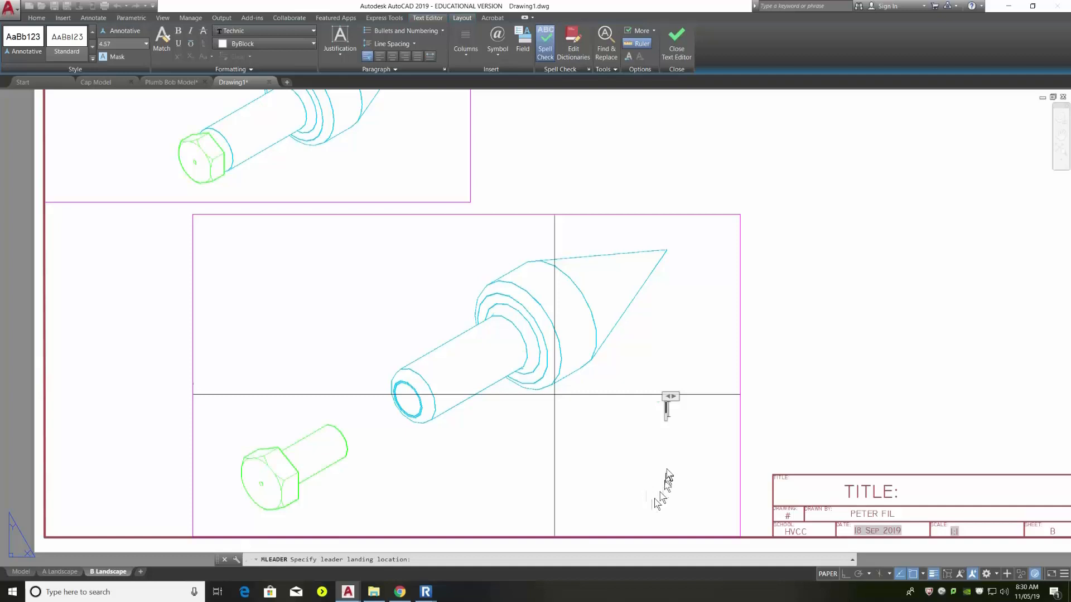
left_click(667, 469)
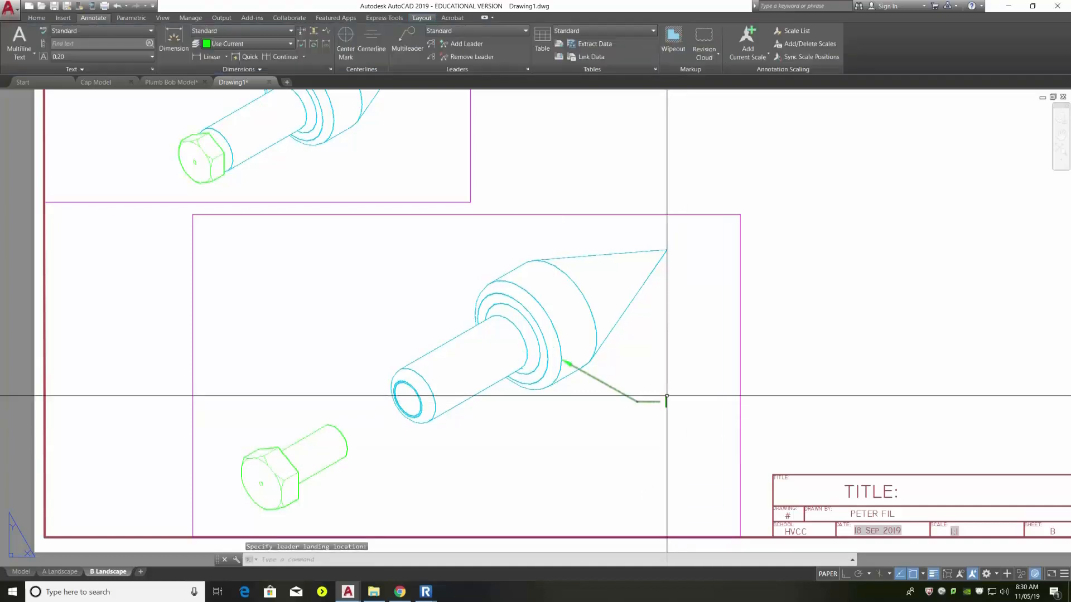
Add a multileader with the text 2 pointing to the shank of the hex-headed cap, with its landing above the cap
left_click(402, 43)
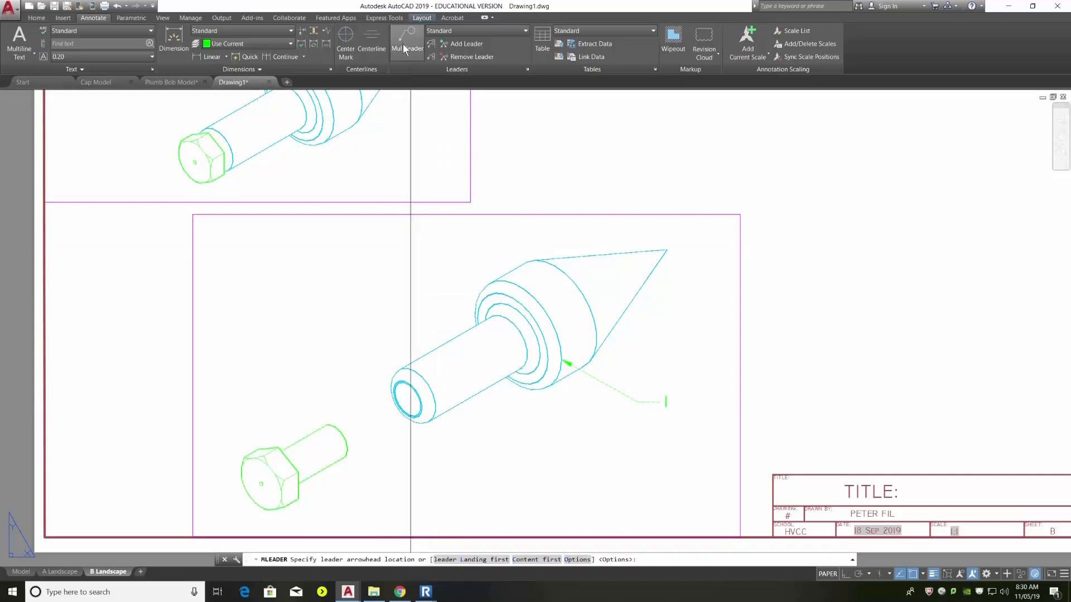
left_click(305, 441)
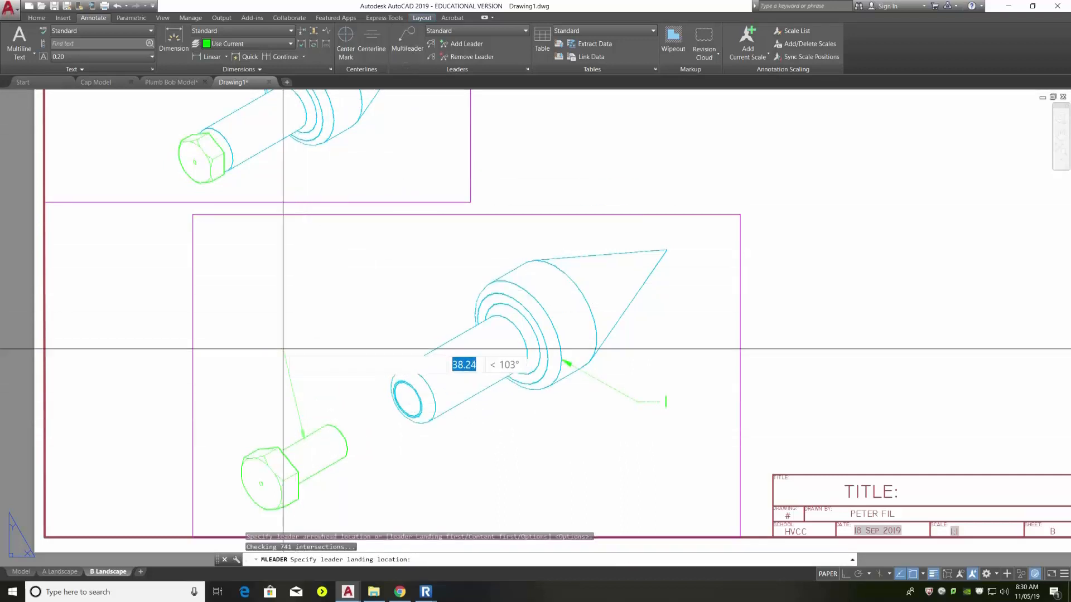
left_click(274, 345)
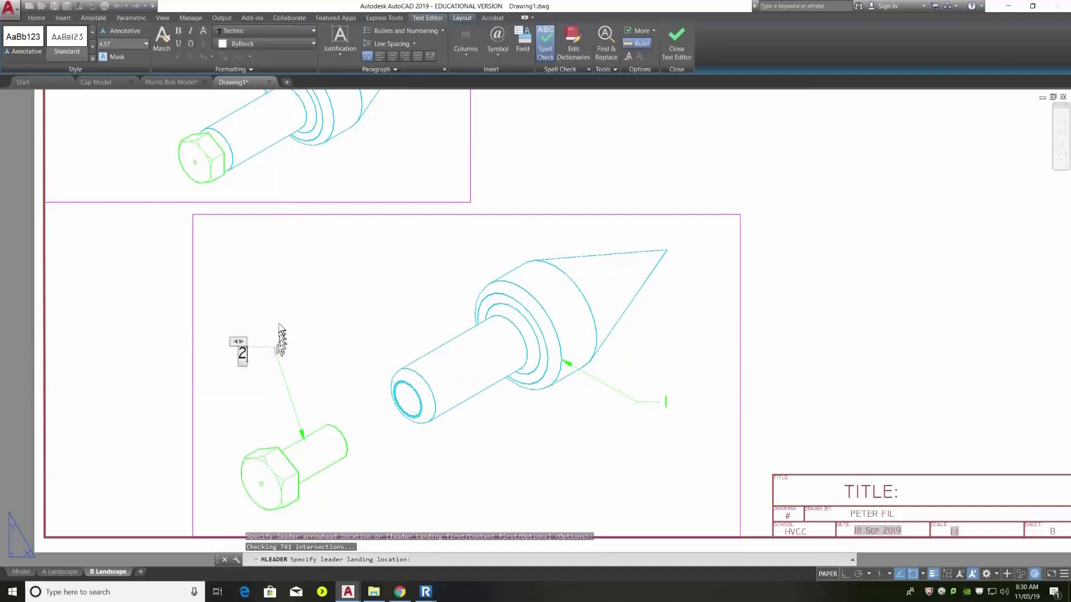
type("2")
left_click(279, 321)
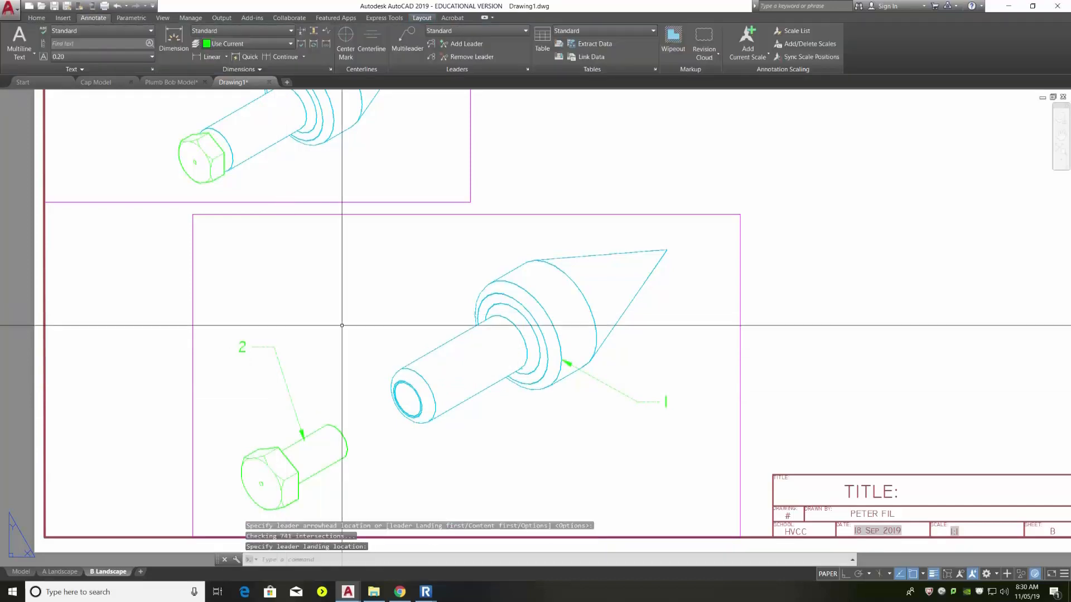
Move both part-number multileaders onto the Dimensions layer and clear the selection
scroll(613, 363, "down", 3)
scroll(457, 381, "up", 3)
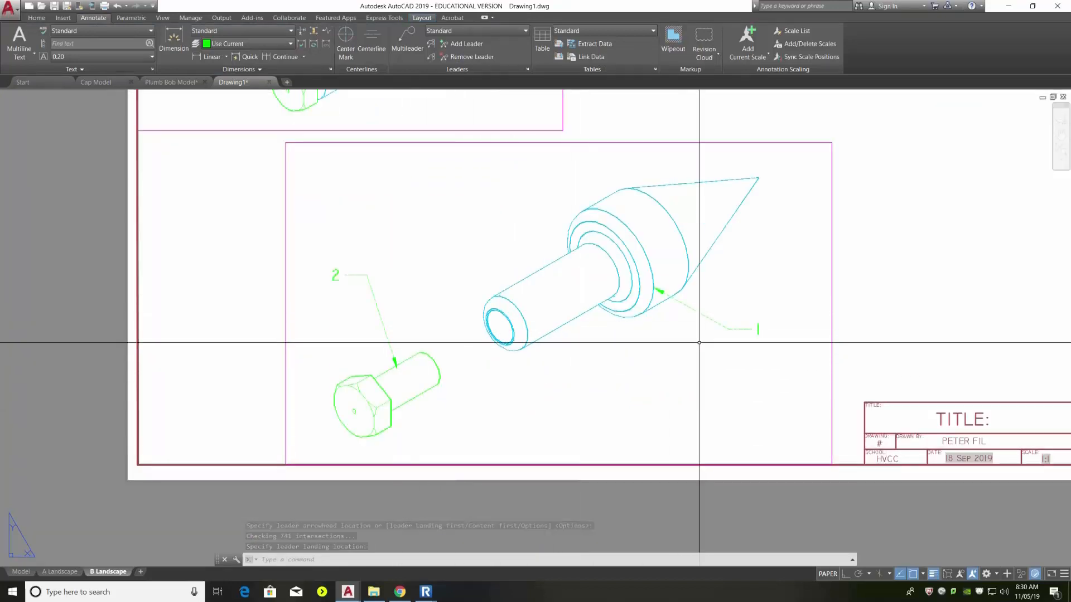
left_click(706, 316)
left_click(376, 301)
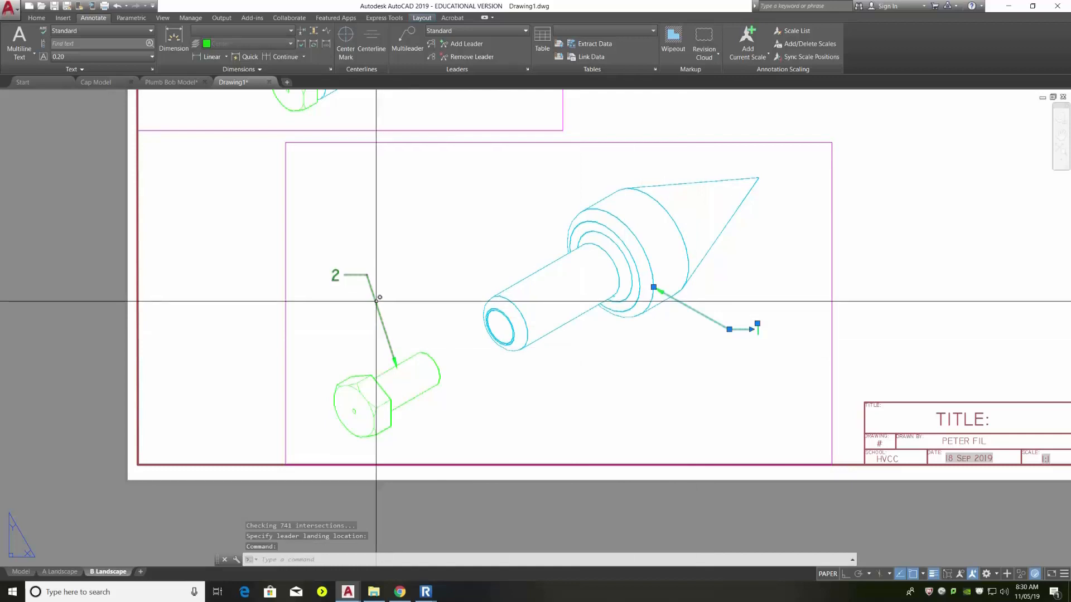
left_click(35, 18)
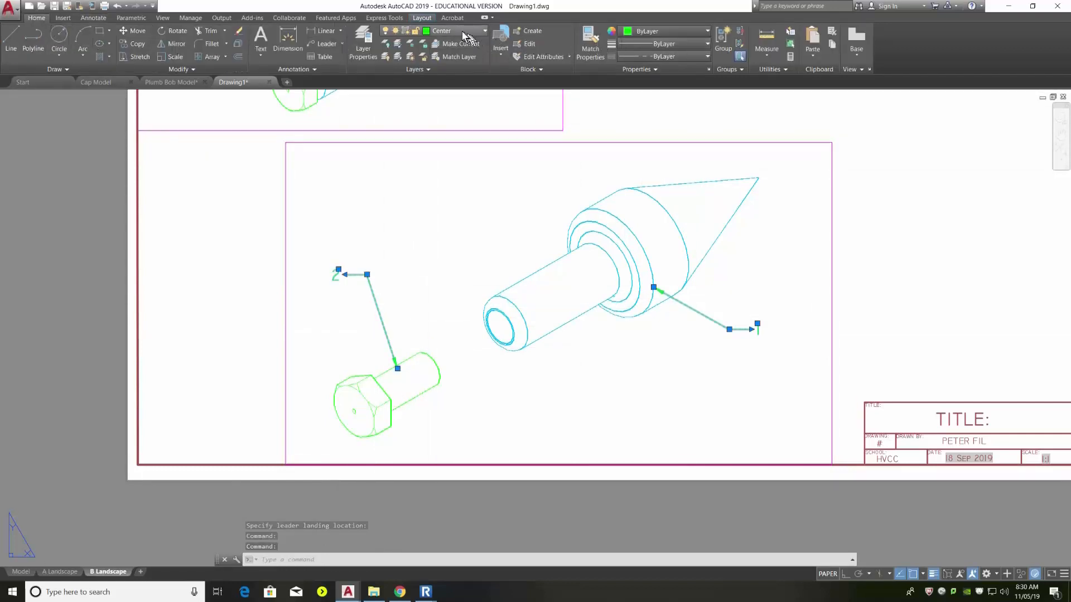
left_click(461, 31)
left_click(450, 105)
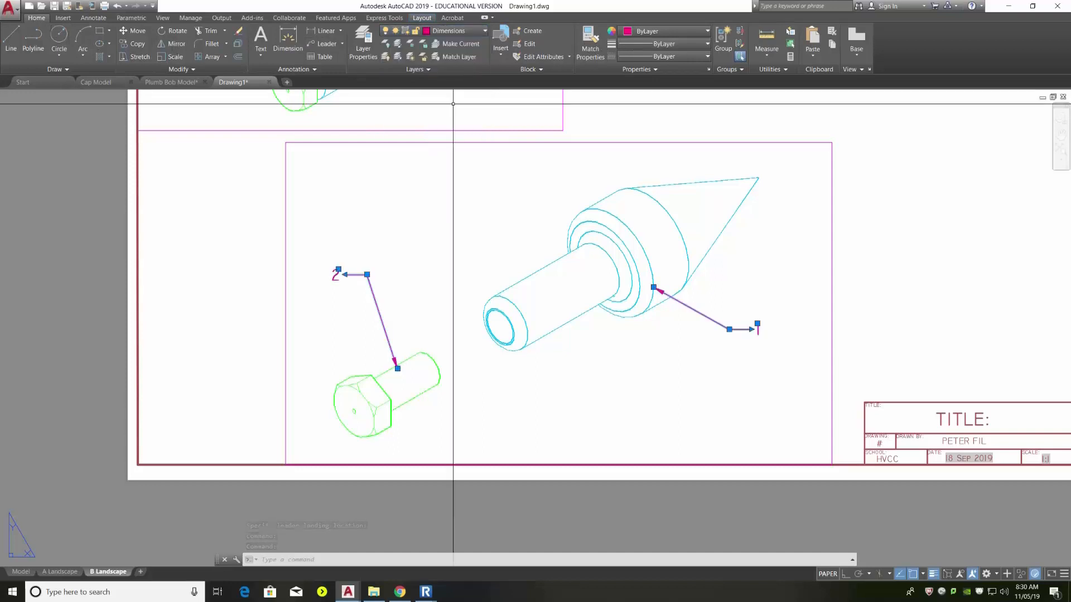
key("Escape")
key("Escape")
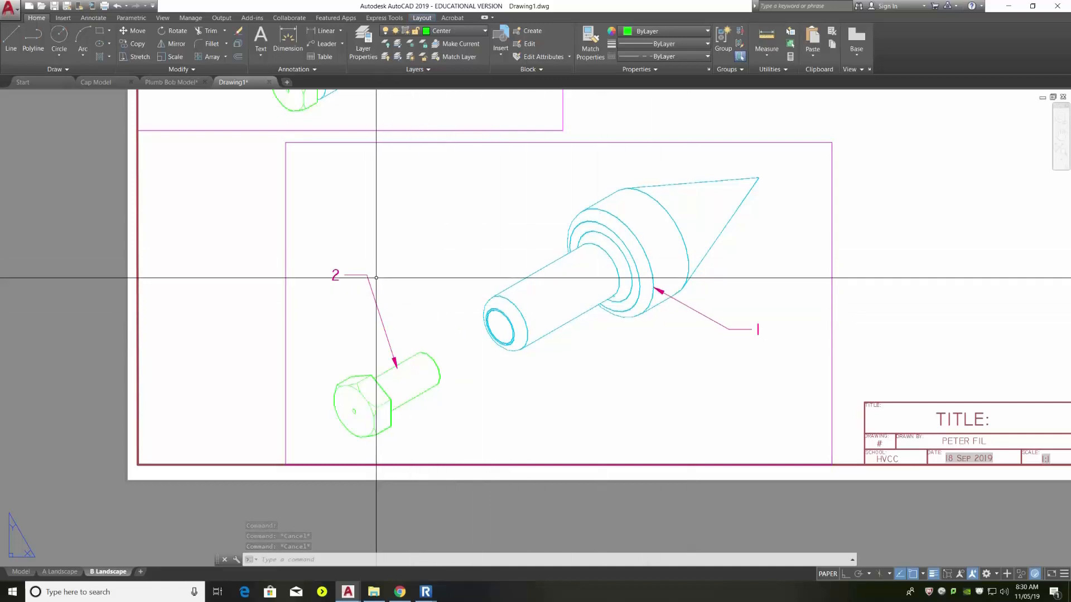
Modify the Standard multileader style to use Block content with Circle as the source block
left_click(93, 18)
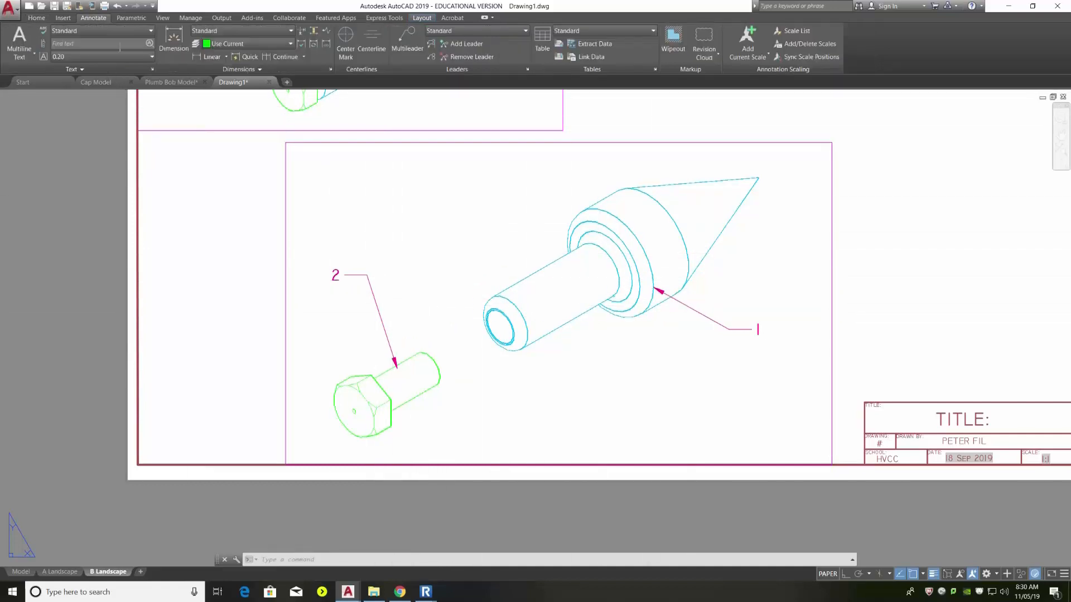
left_click(527, 68)
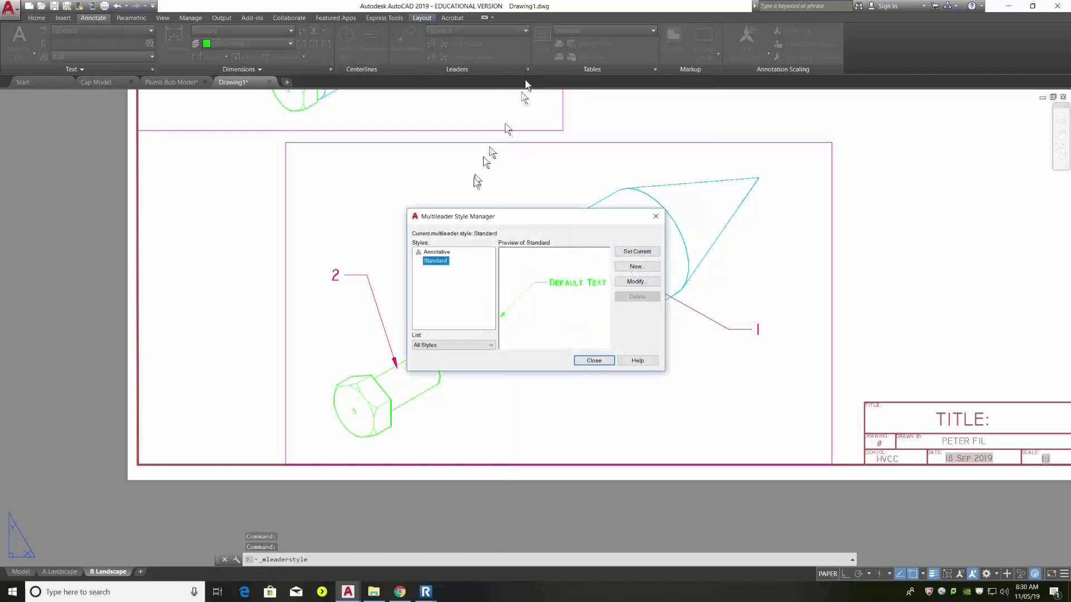
left_click(629, 283)
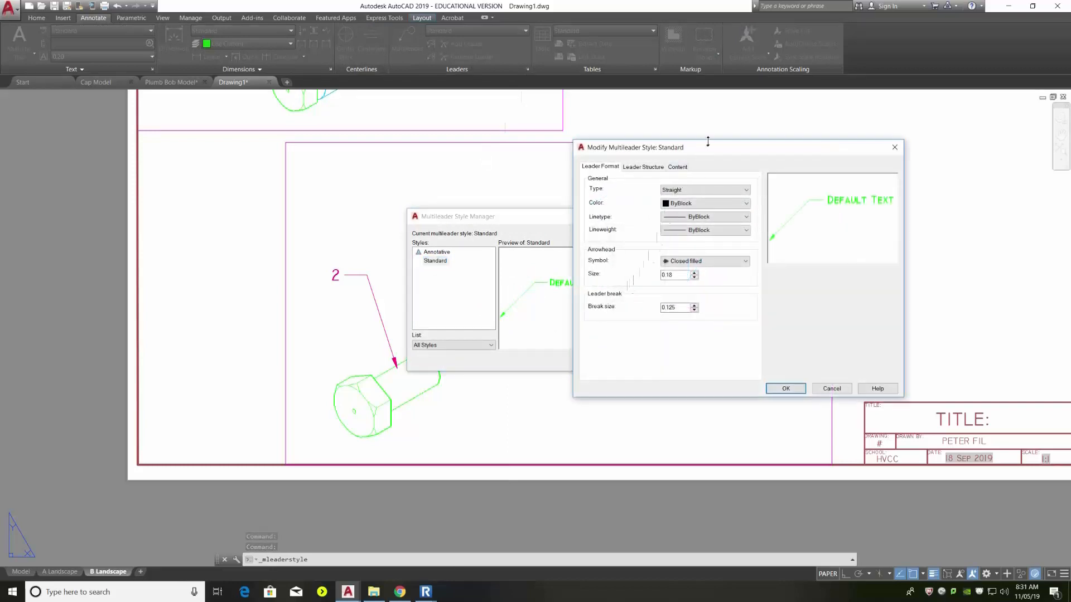
left_click_drag(713, 155, 712, 119)
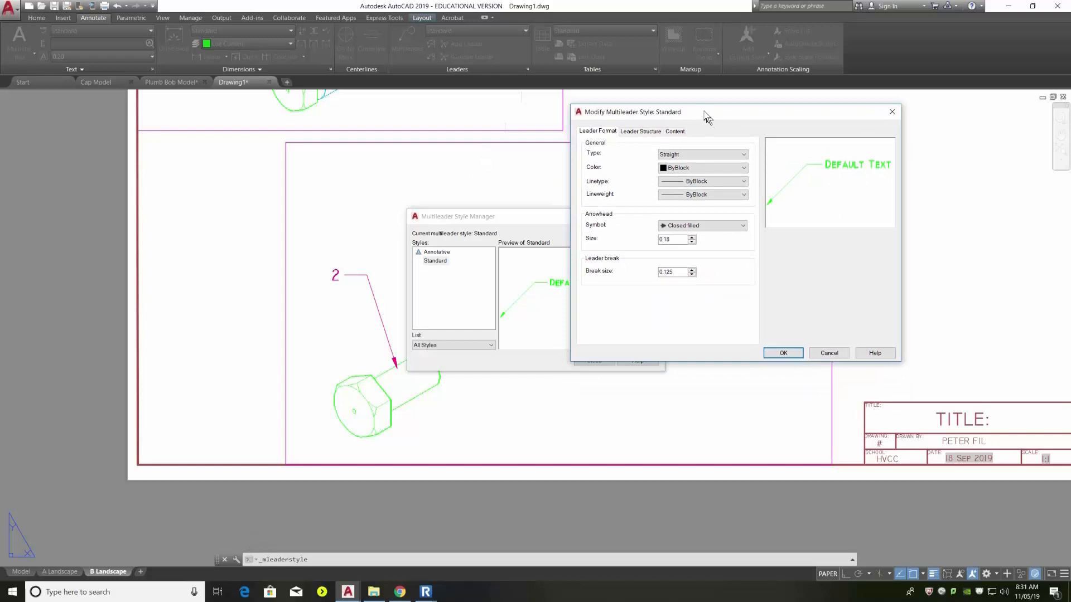
left_click(641, 132)
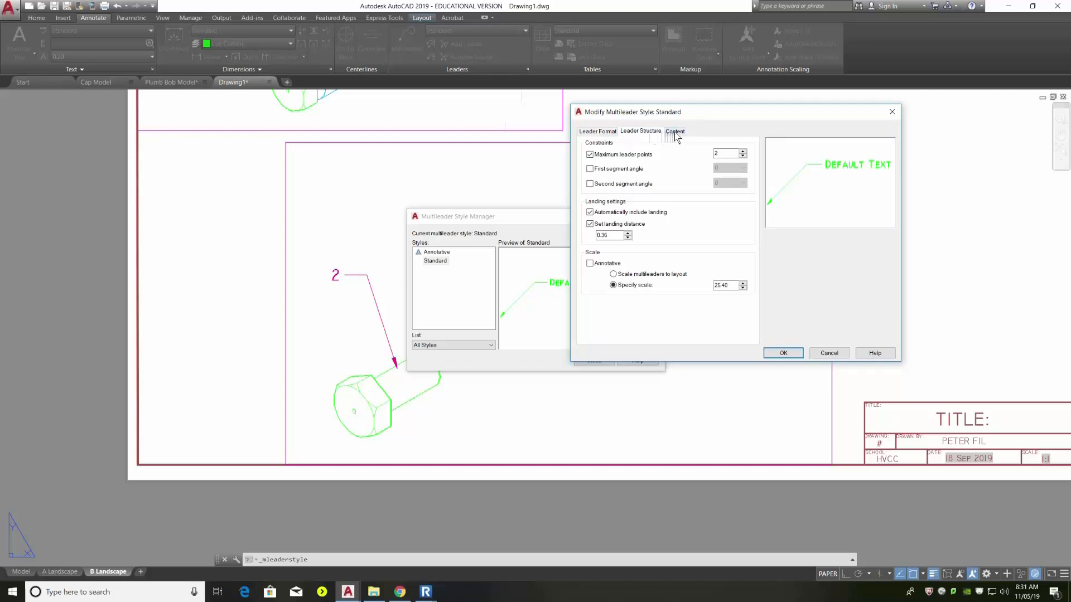
left_click(675, 134)
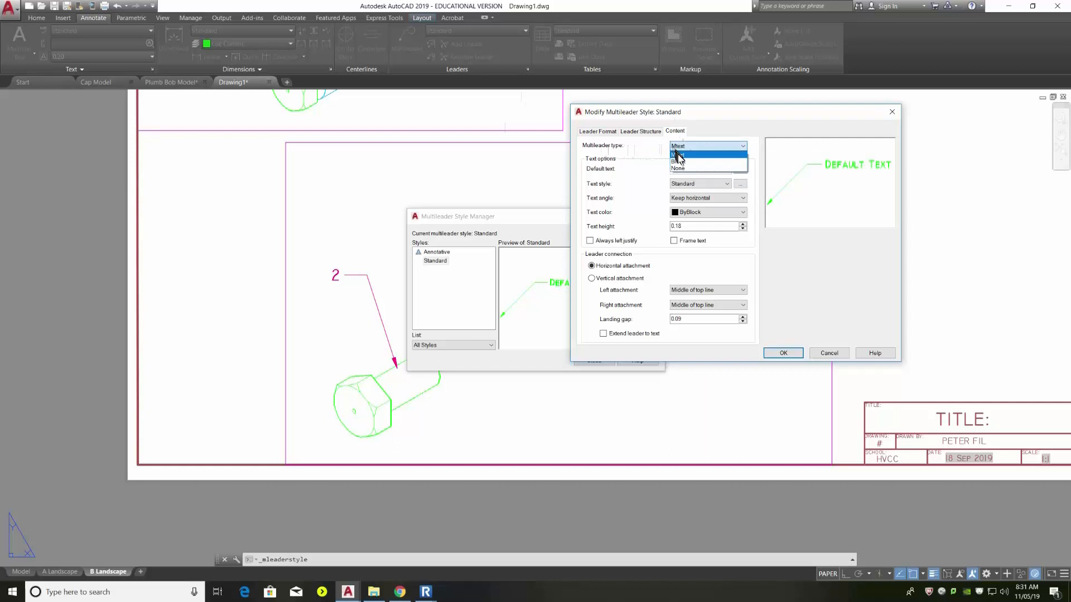
left_click(679, 162)
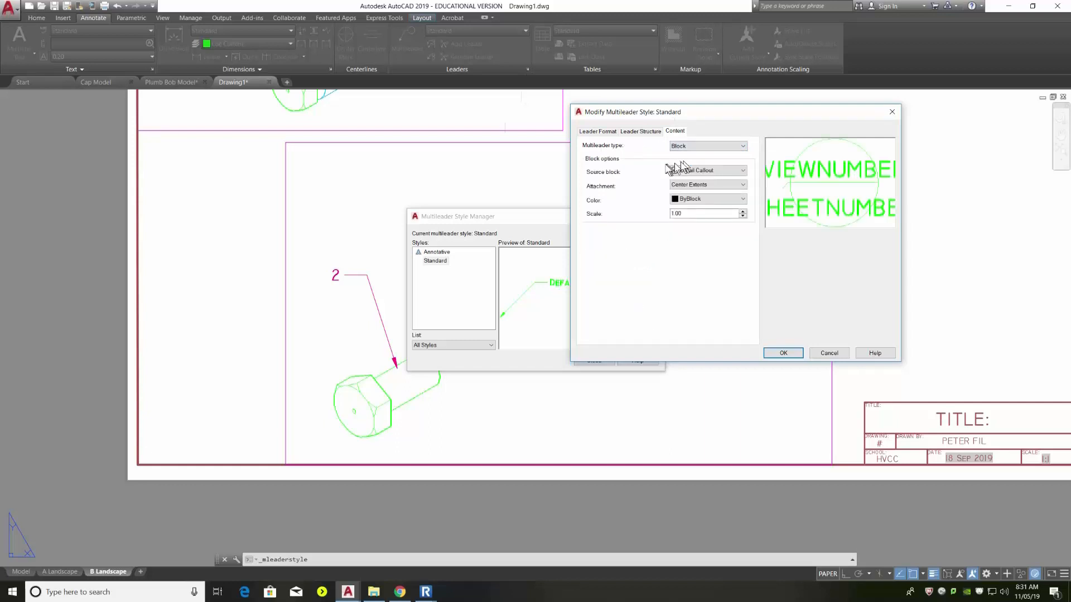
left_click(717, 172)
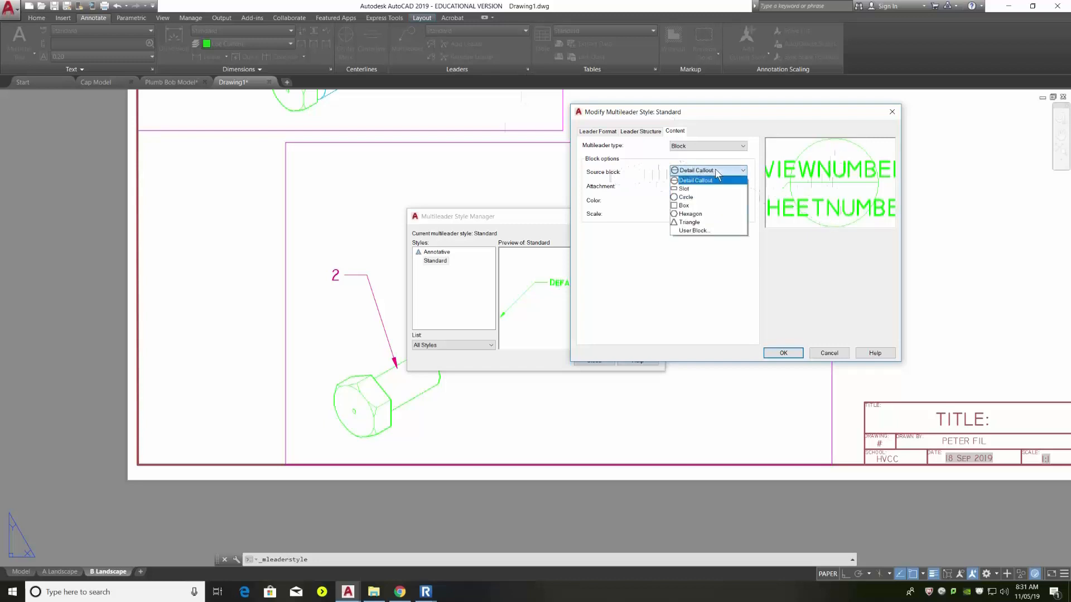
left_click(700, 198)
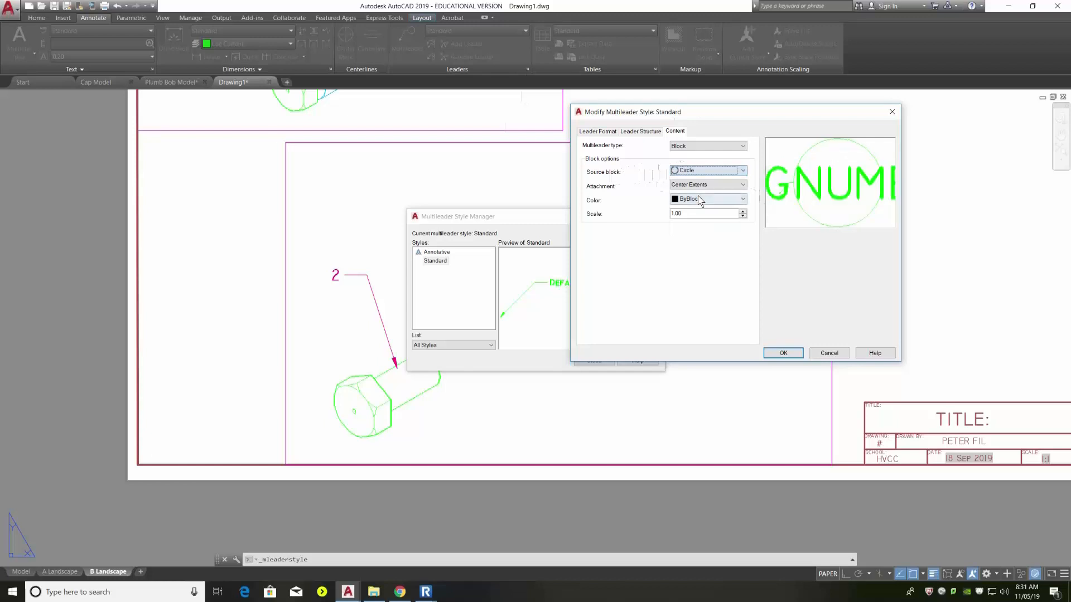
left_click(783, 354)
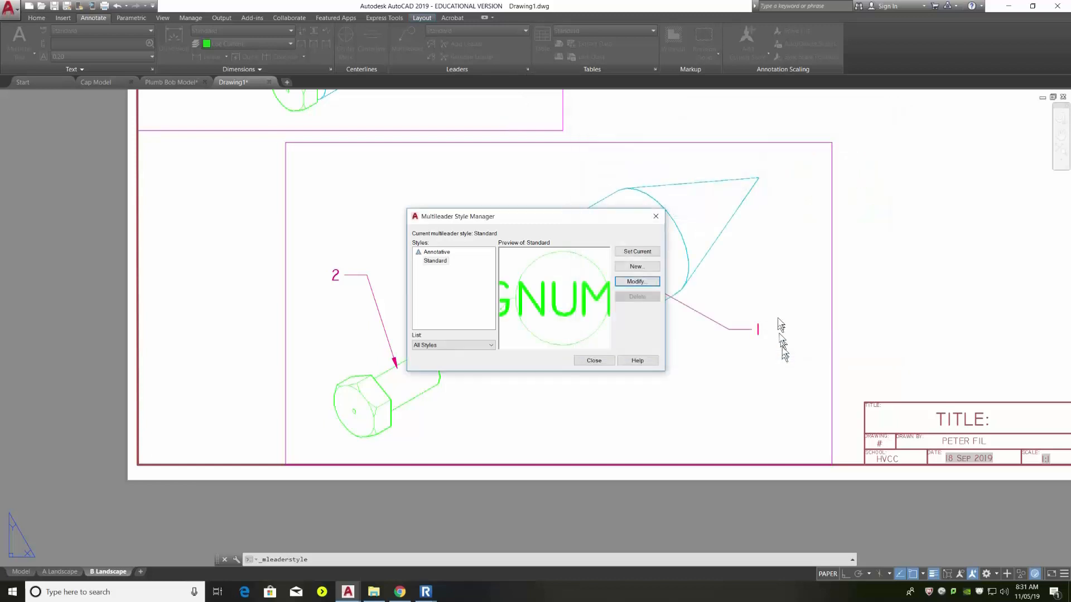
left_click(593, 361)
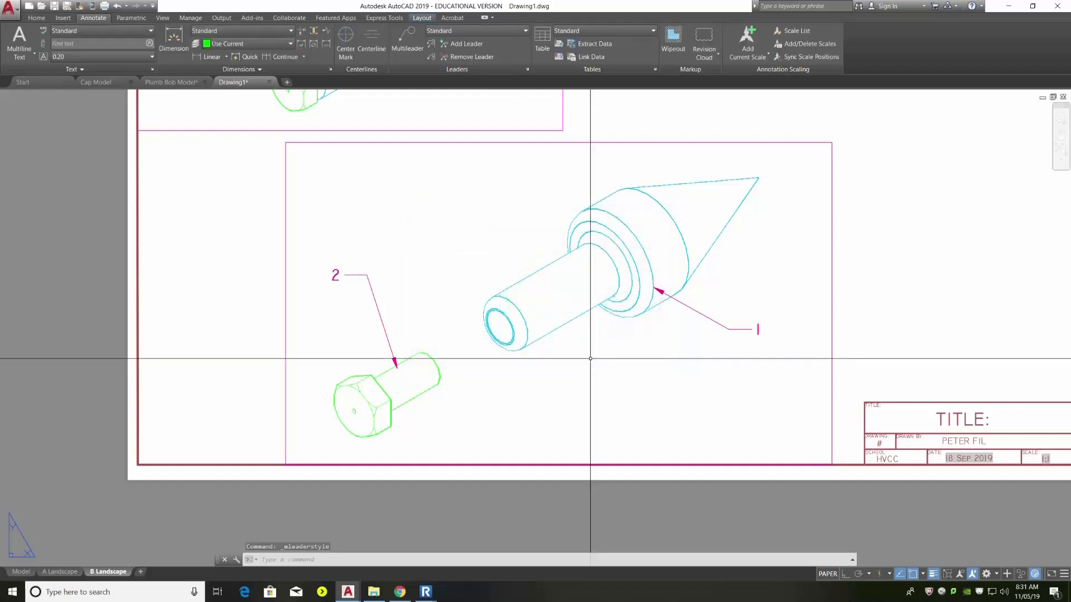
Show the Properties palette for the two numbered multileaders, and clear the selection
left_click(365, 274)
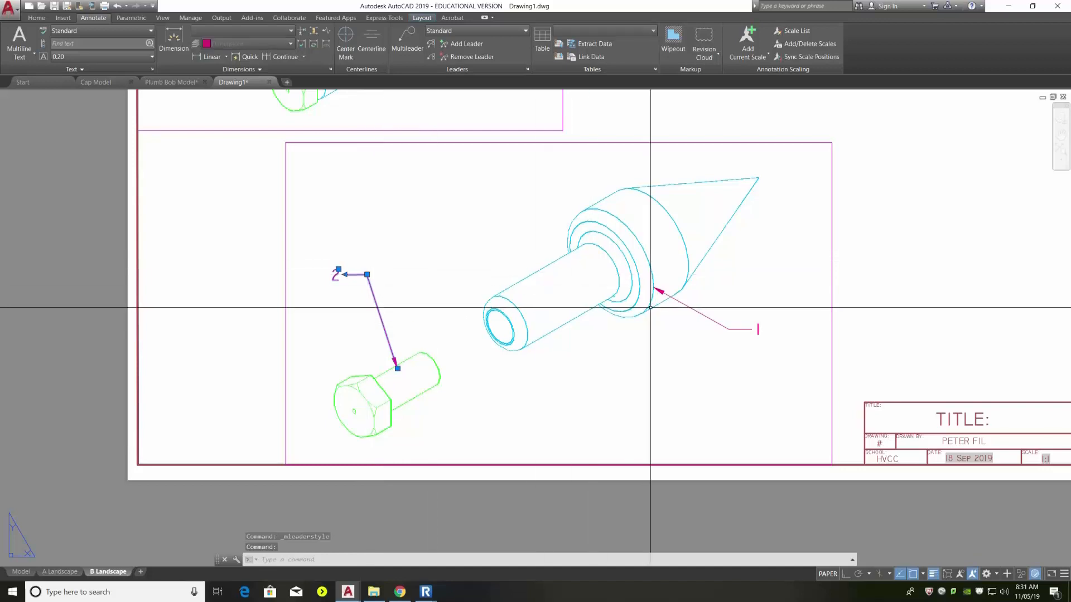
left_click(697, 306)
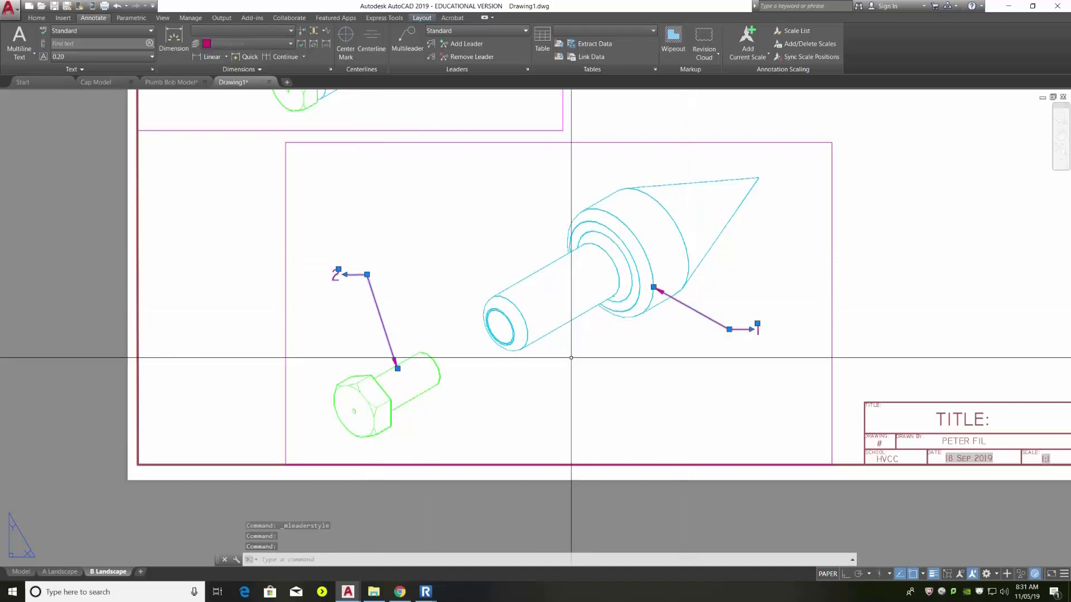
type("properties")
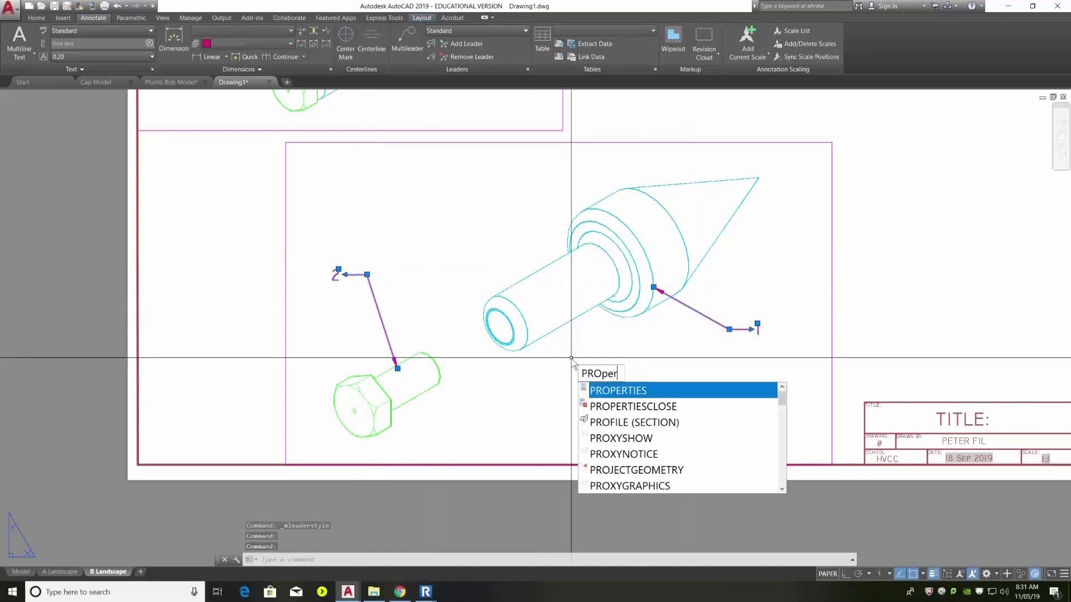
key("Return")
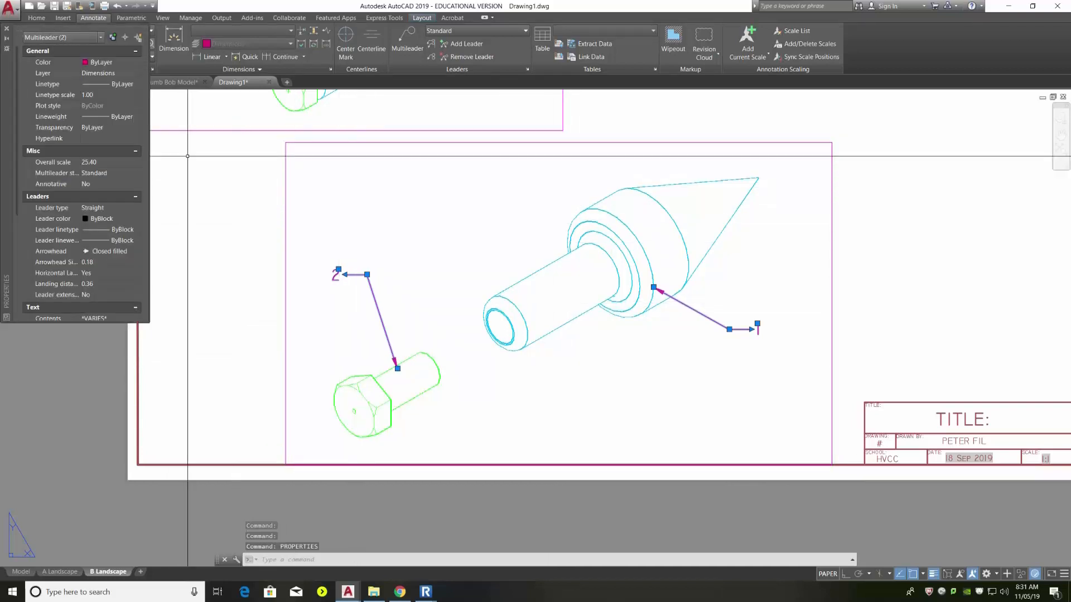
key("Escape")
key("Escape")
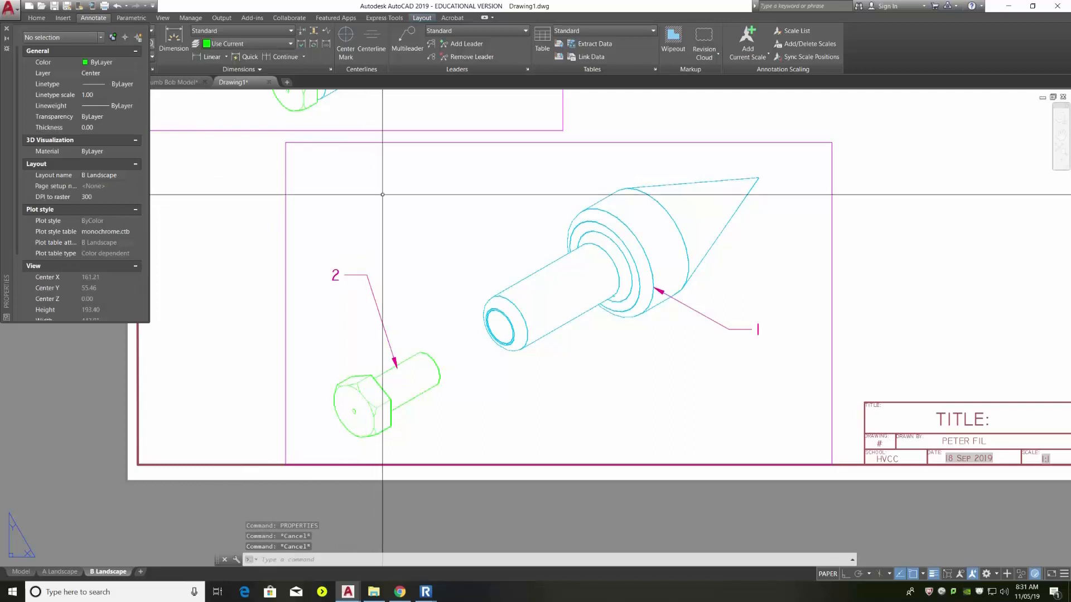
Try a circle-tag multileader with tag number 3 pointing to the cap in the lower viewport
left_click(407, 37)
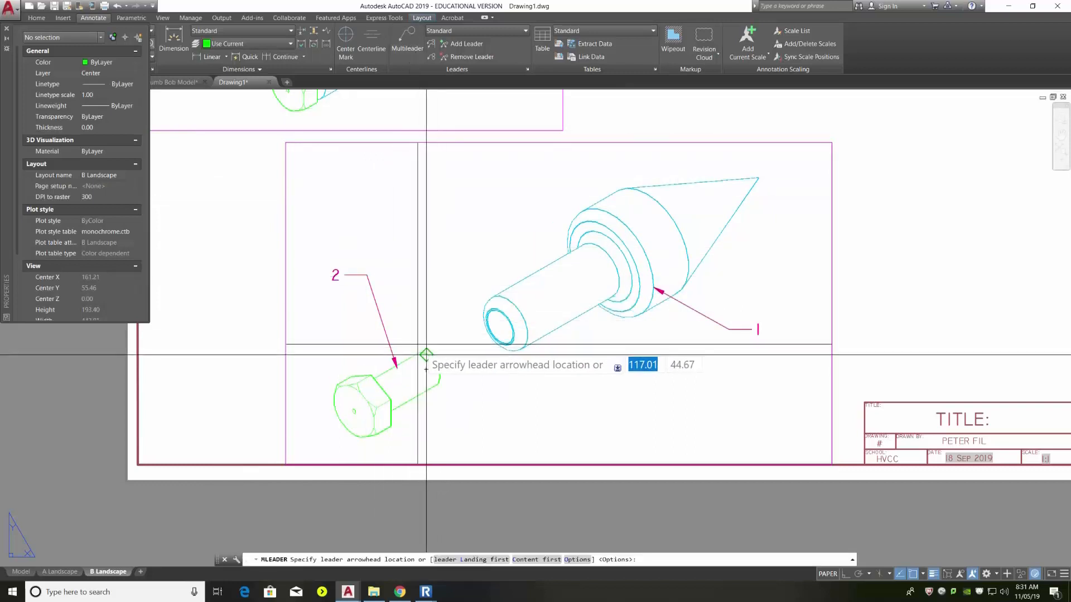
left_click(426, 304)
left_click(398, 249)
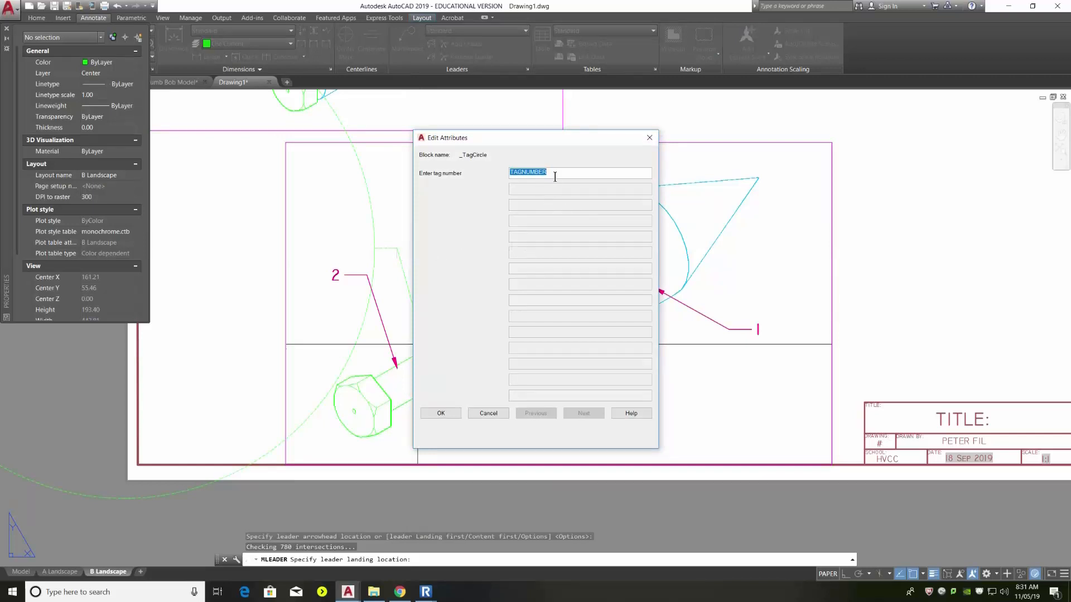
type("3")
left_click(441, 412)
Erase the circle-tag multileader numbered 3 from the layout
scroll(477, 372, "down", 4)
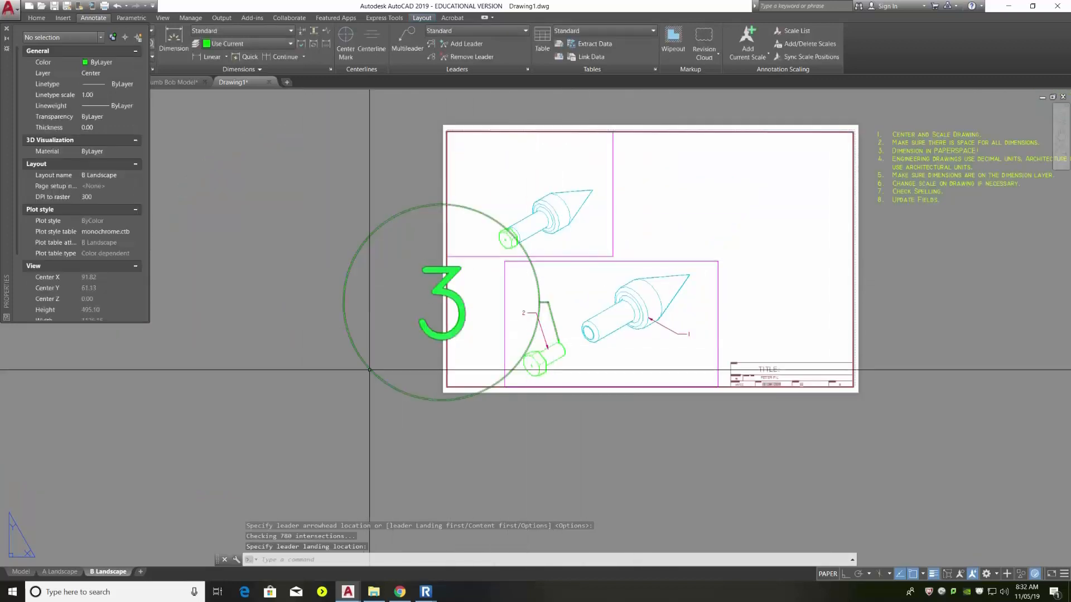
left_click(406, 211)
key("Delete")
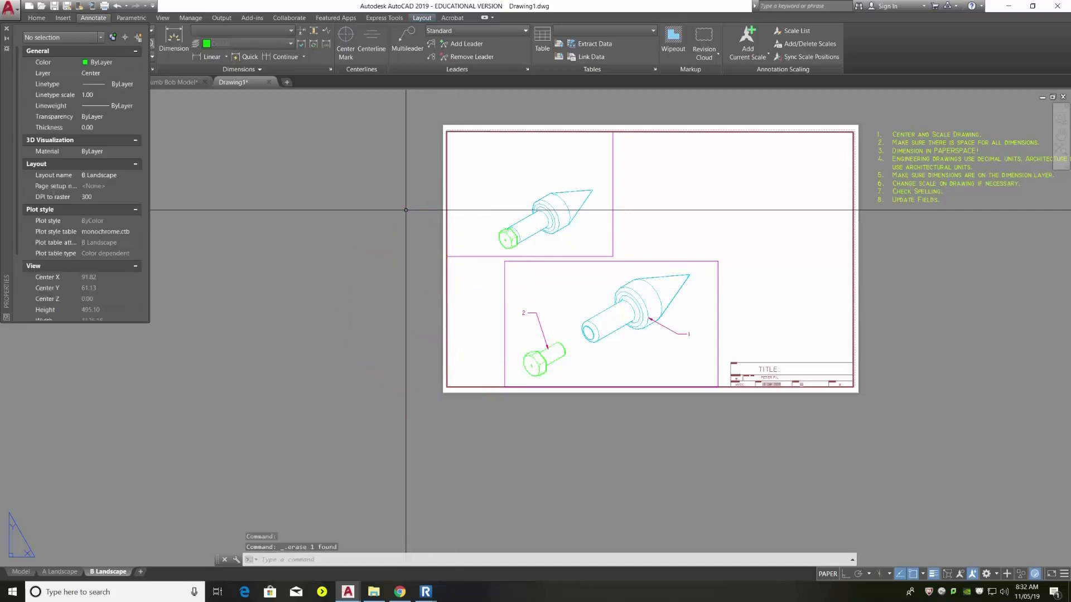
Set the block scale of the circle-tag multileader on the cap to 0.25
scroll(650, 329, "up", 4)
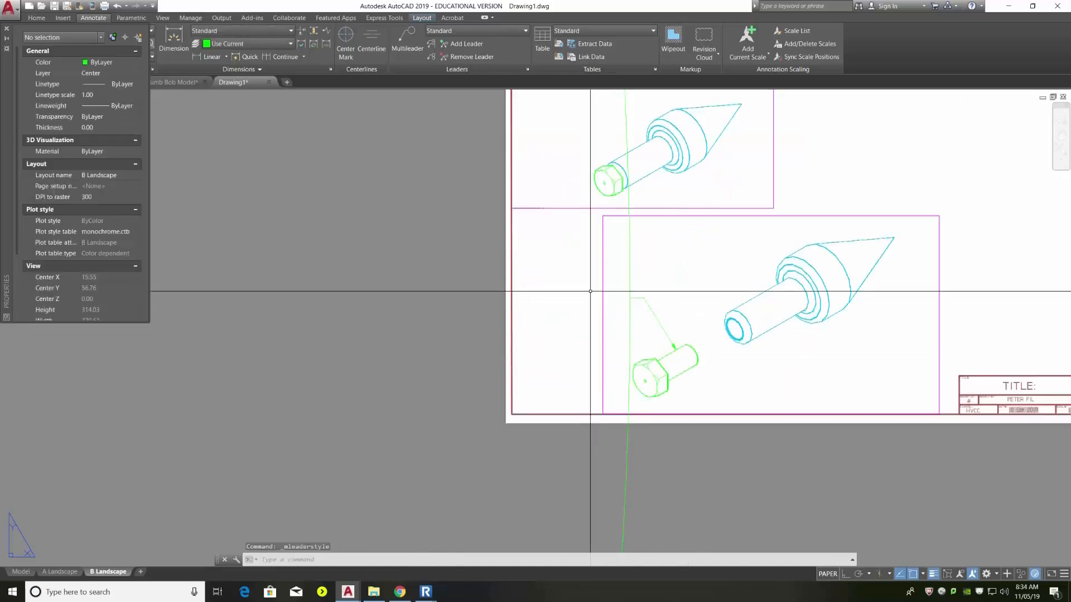
left_click(629, 268)
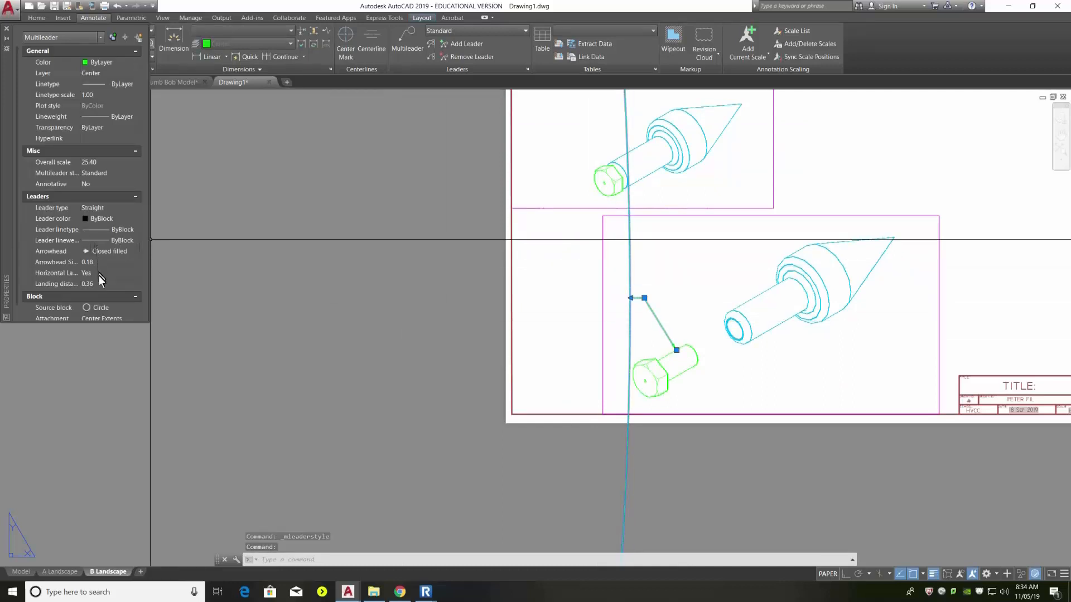
scroll(90, 265, "down", 1)
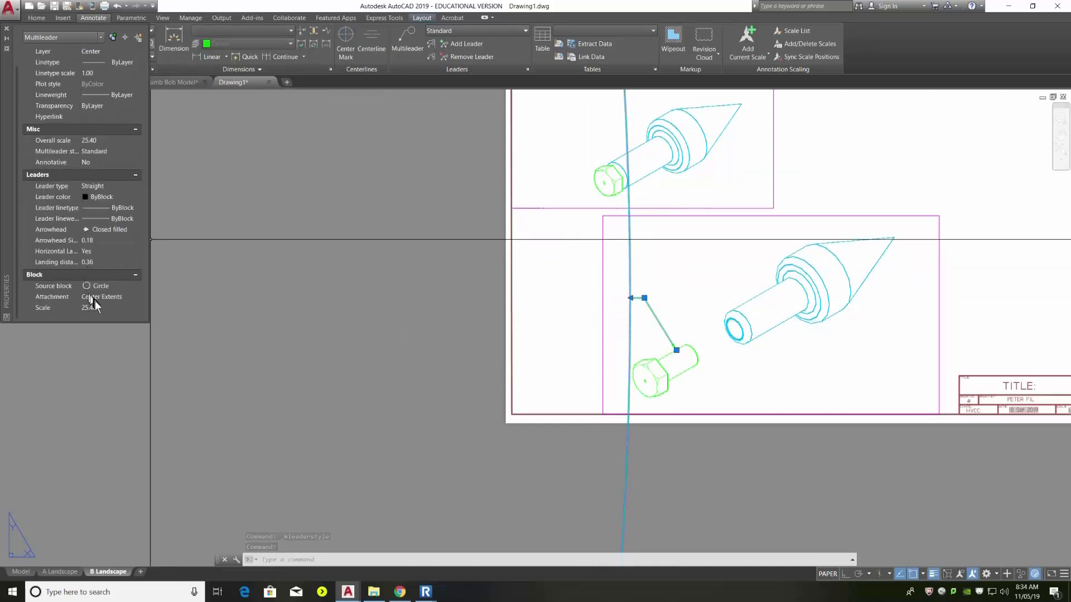
left_click(111, 309)
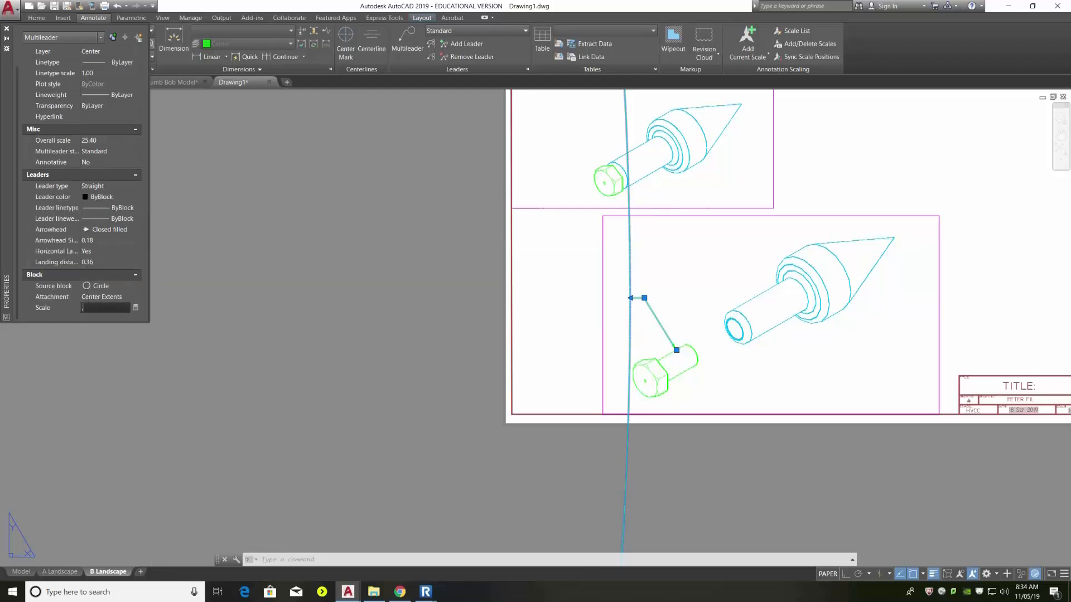
type(".25")
key("Return")
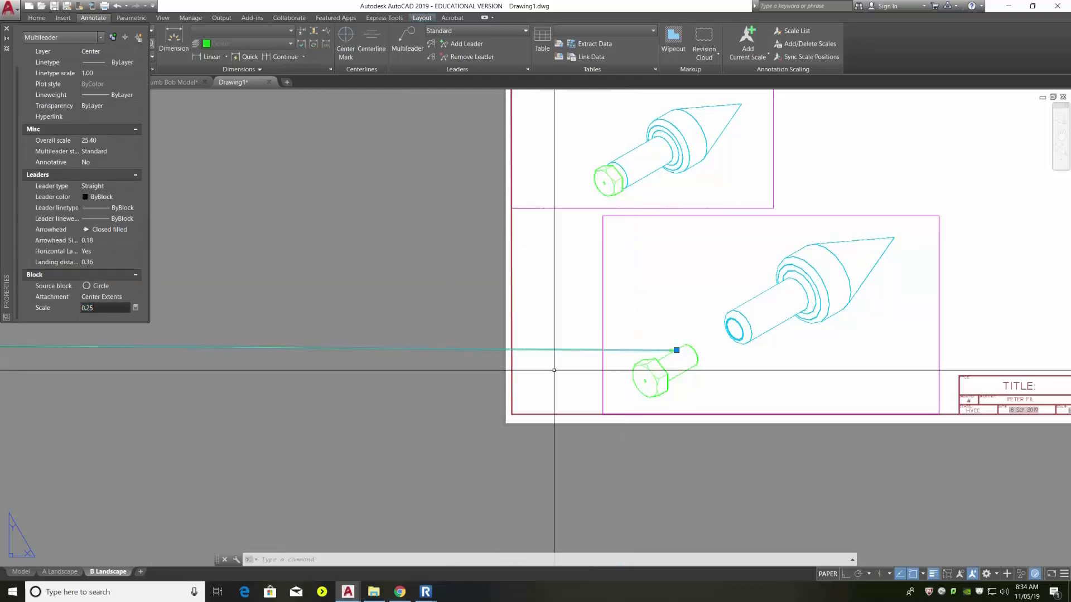
Try to stretch the circle-tag multileader's distant landing back toward the cap on the sheet
scroll(657, 367, "down", 6)
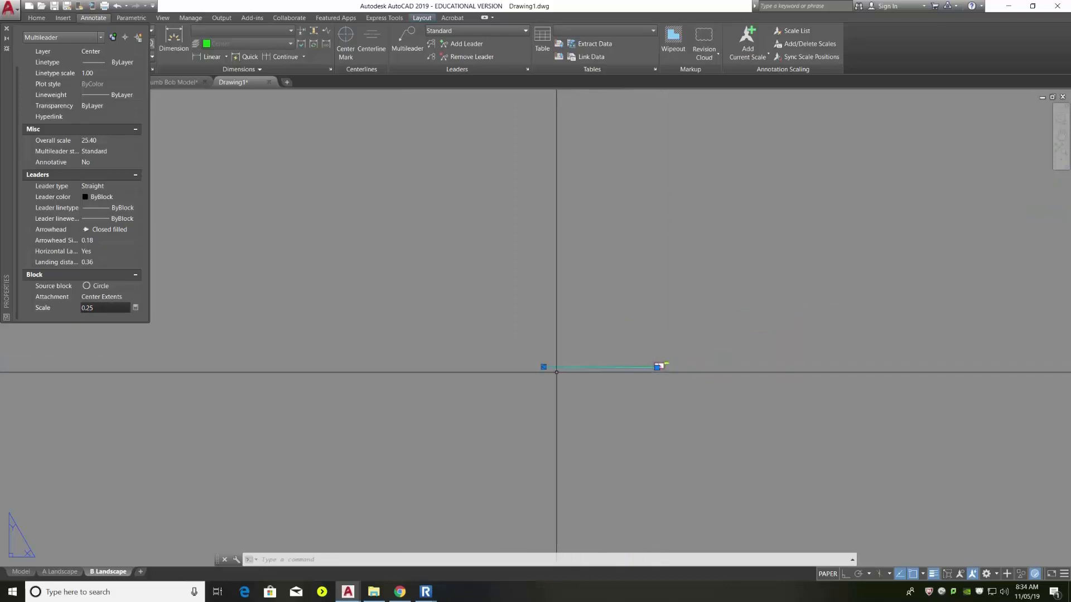
left_click(657, 367)
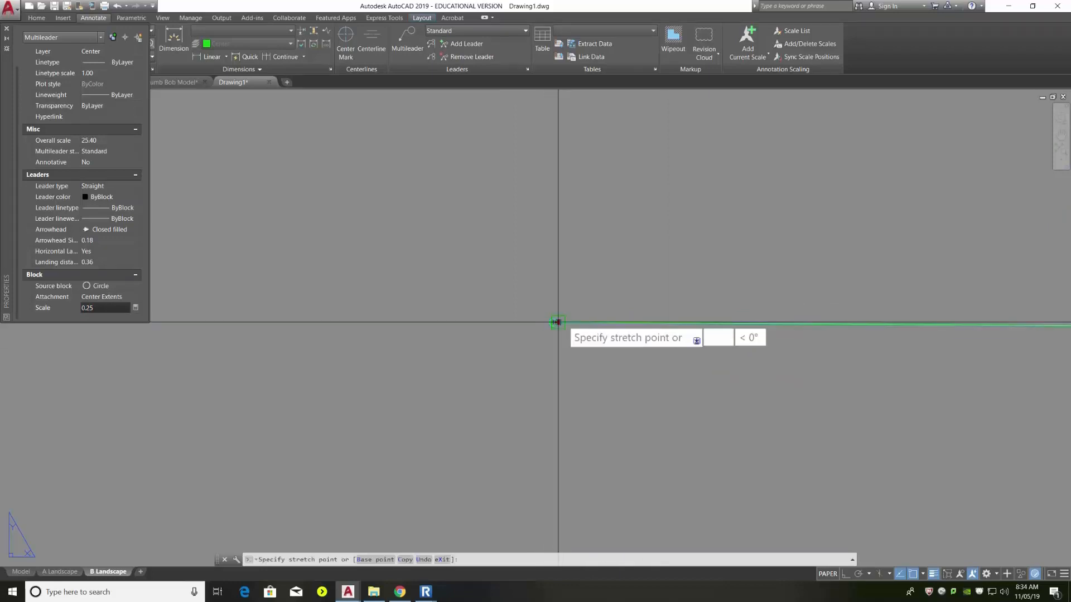
scroll(664, 315, "up", 6)
scroll(691, 287, "up", 5)
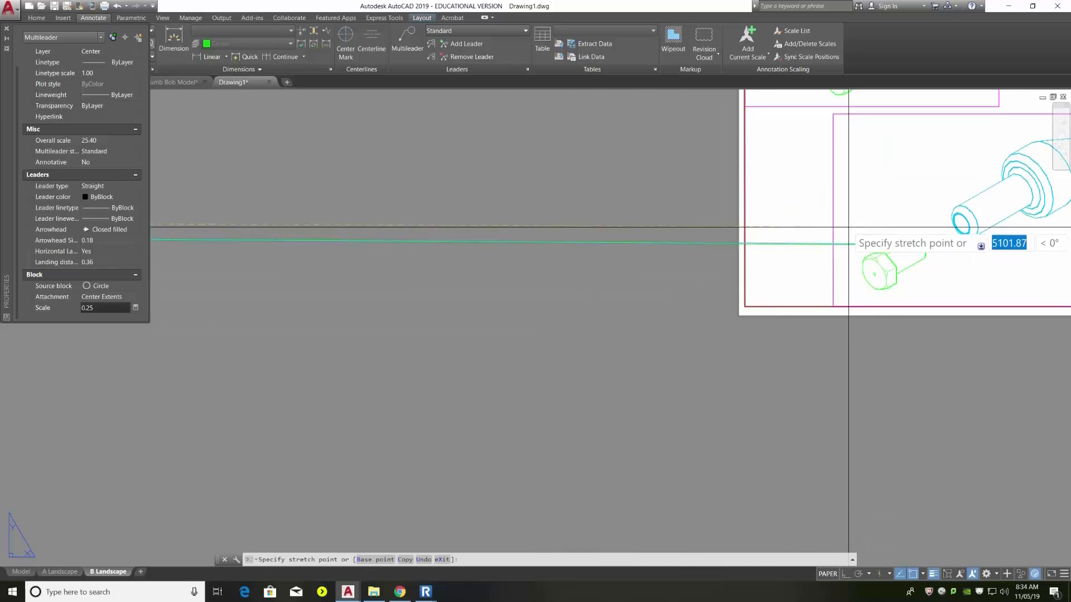
left_click(844, 240)
scroll(778, 259, "down", 5)
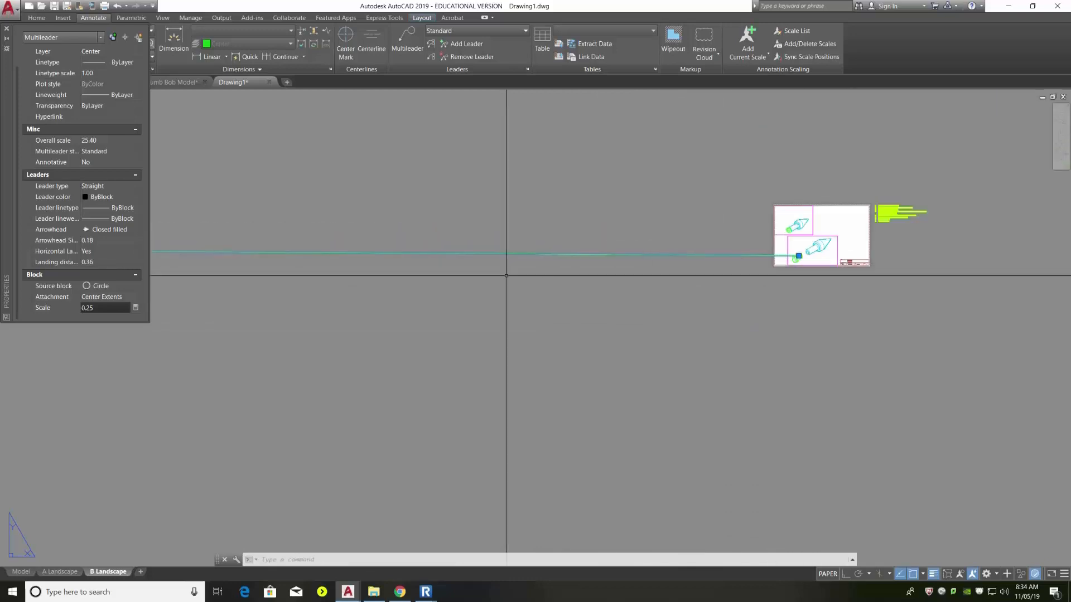
scroll(506, 274, "down", 5)
left_click(294, 270)
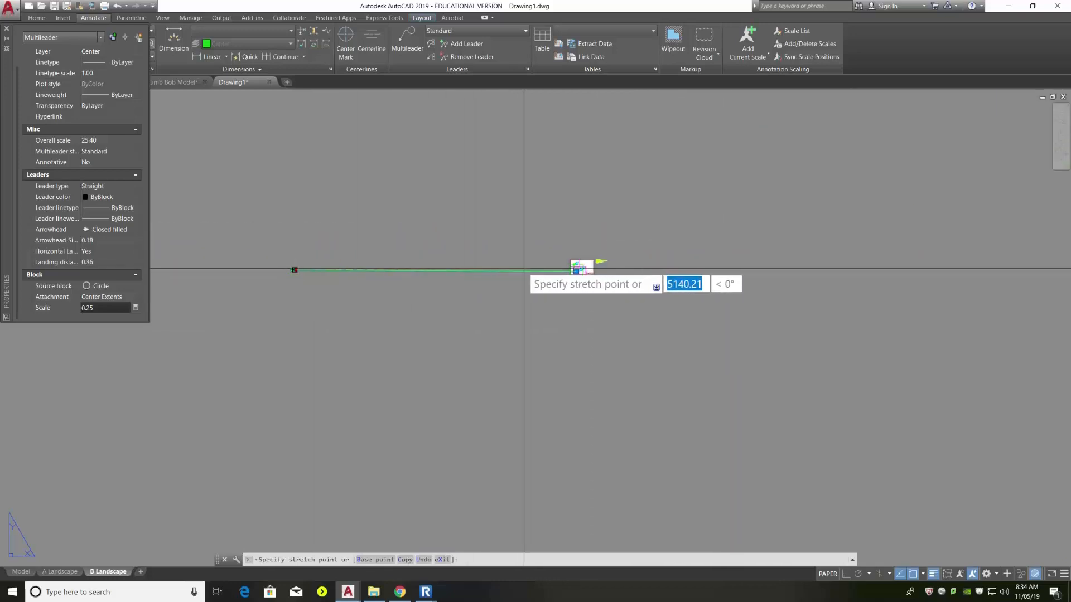
key("Escape")
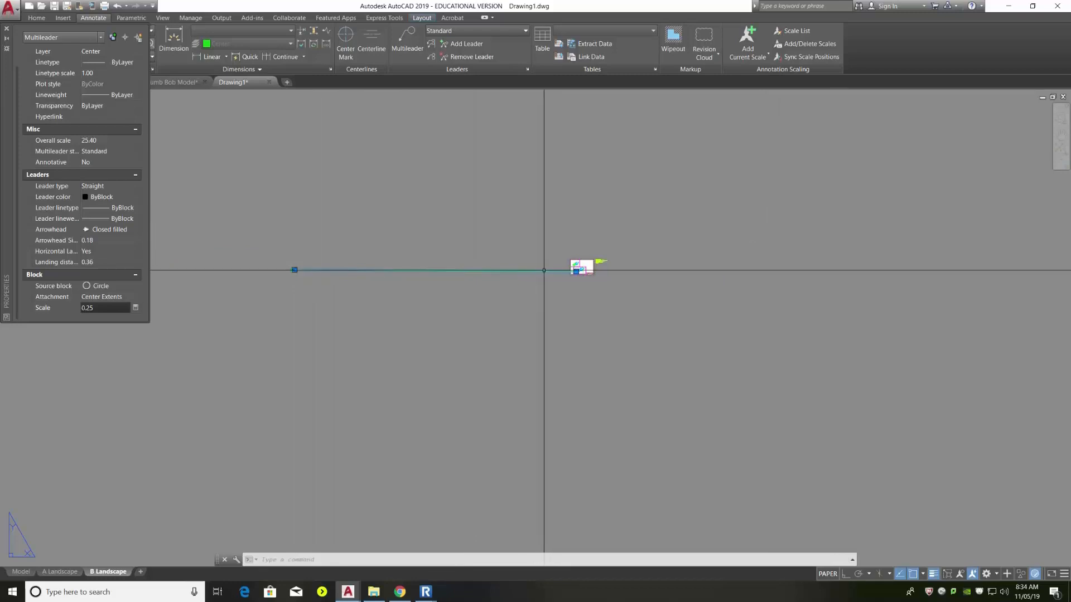
Stretch the circle-tag multileader's landing back to just above the cap head, with object snap off
left_click(294, 269)
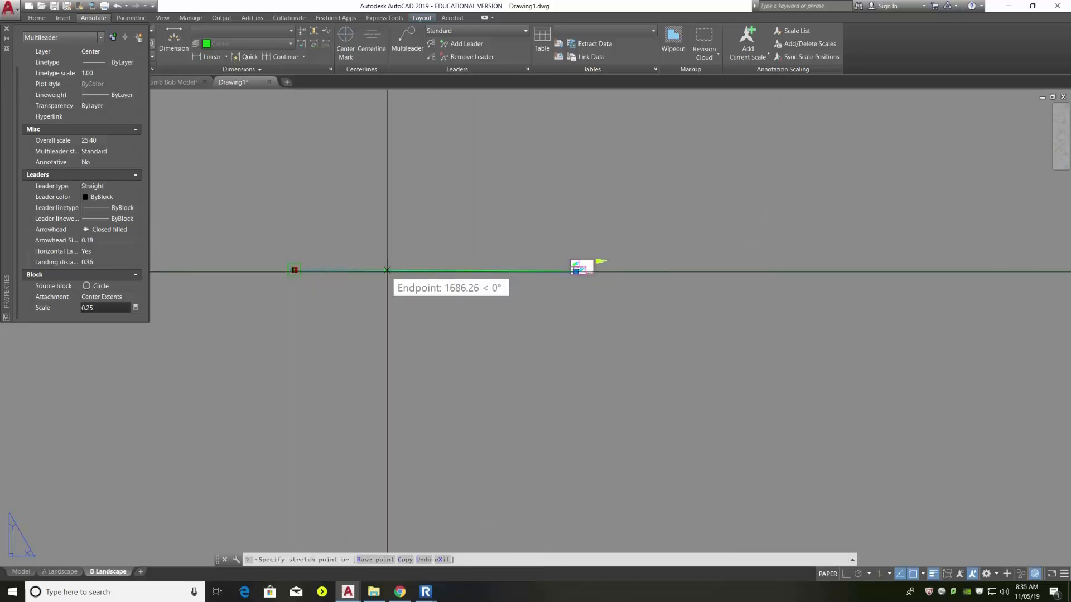
scroll(569, 270, "up", 10)
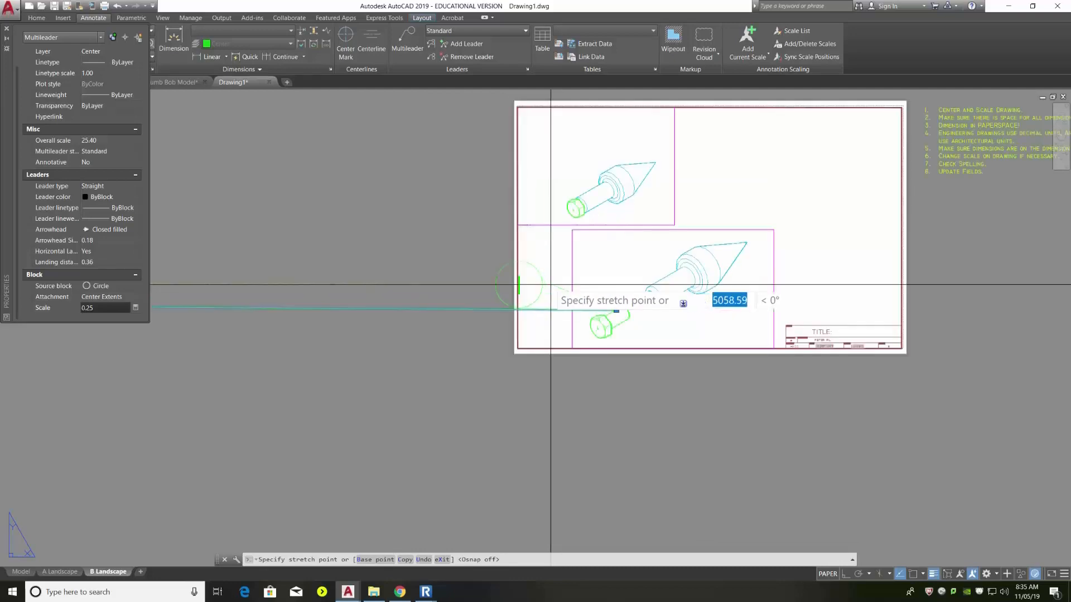
scroll(558, 285, "up", 5)
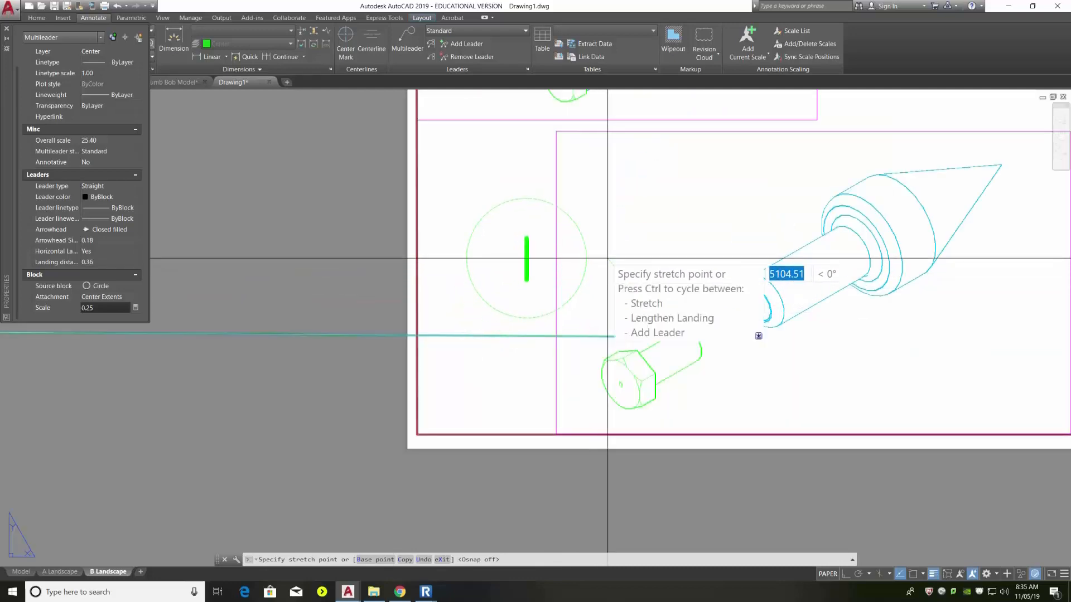
left_click(608, 258)
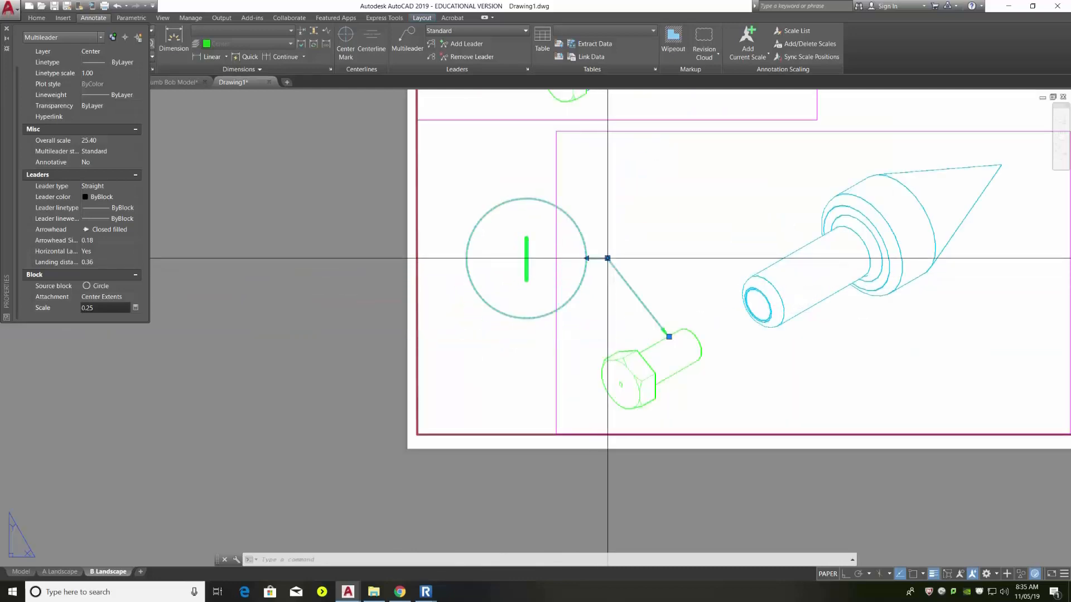
Set the block scale of the circle-tag multileader on the cap to 0.10
left_click(92, 309)
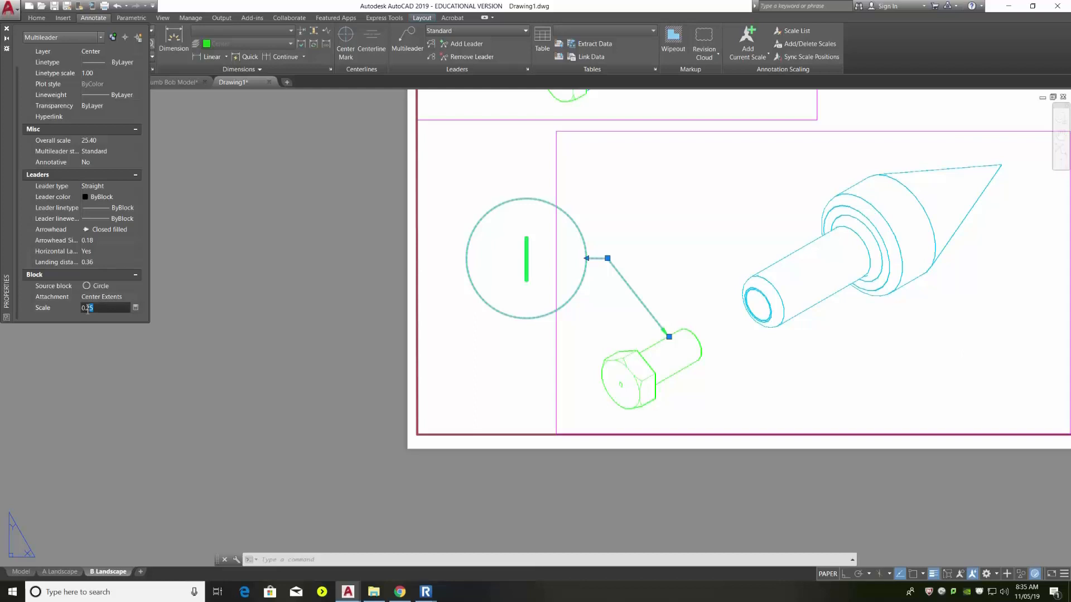
type("10")
key("Return")
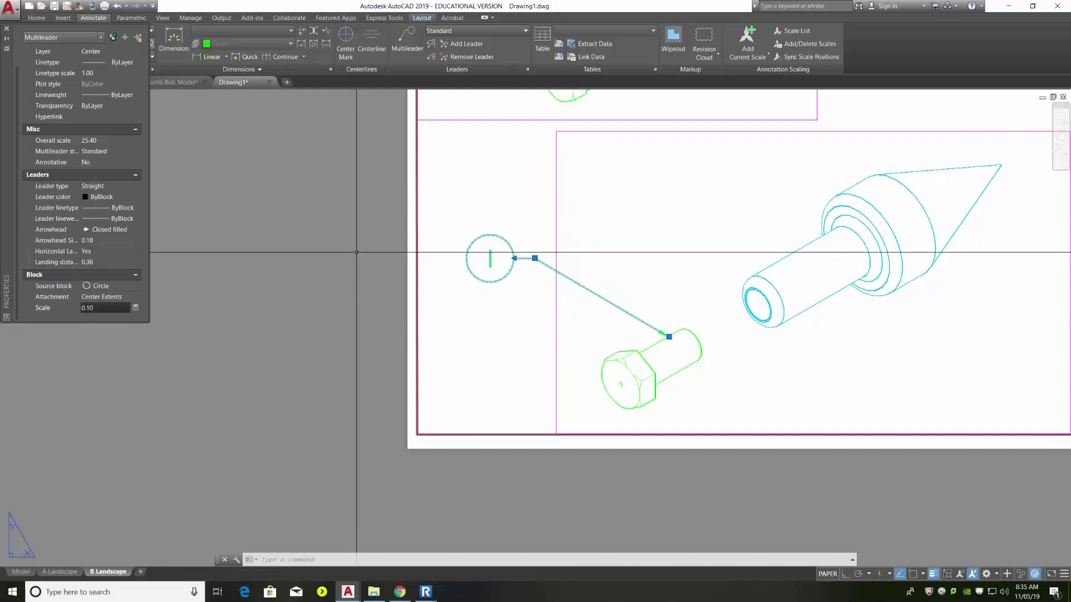
key("Escape")
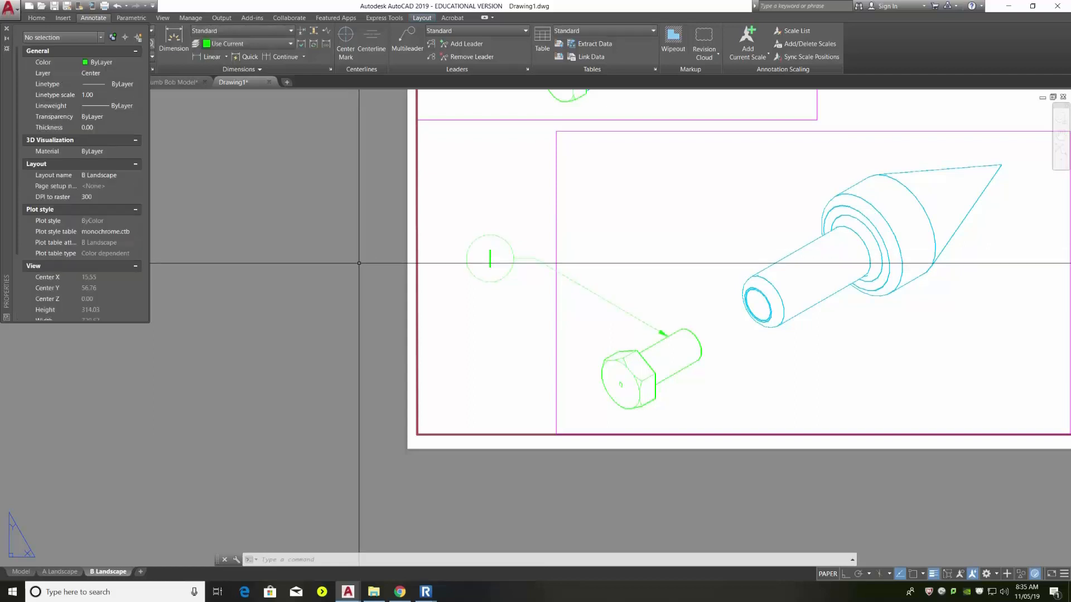
Add a circle-tag multileader numbered 2 pointing to the edge of the exploded plumb bob's conical tip, with its landing to the lower right
scroll(357, 252, "down", 4)
scroll(705, 240, "up", 2)
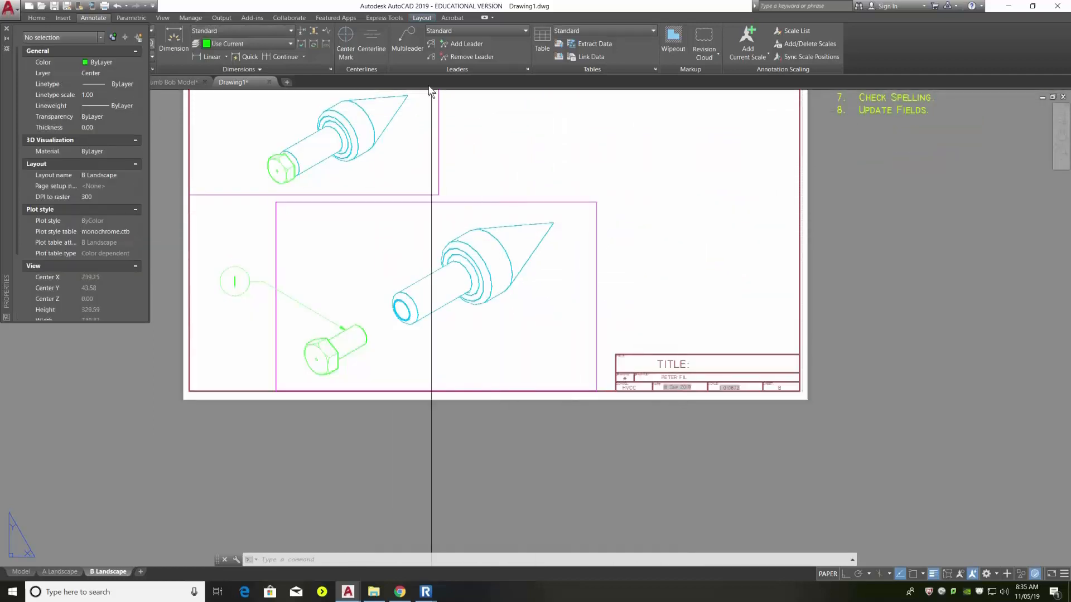
left_click(407, 39)
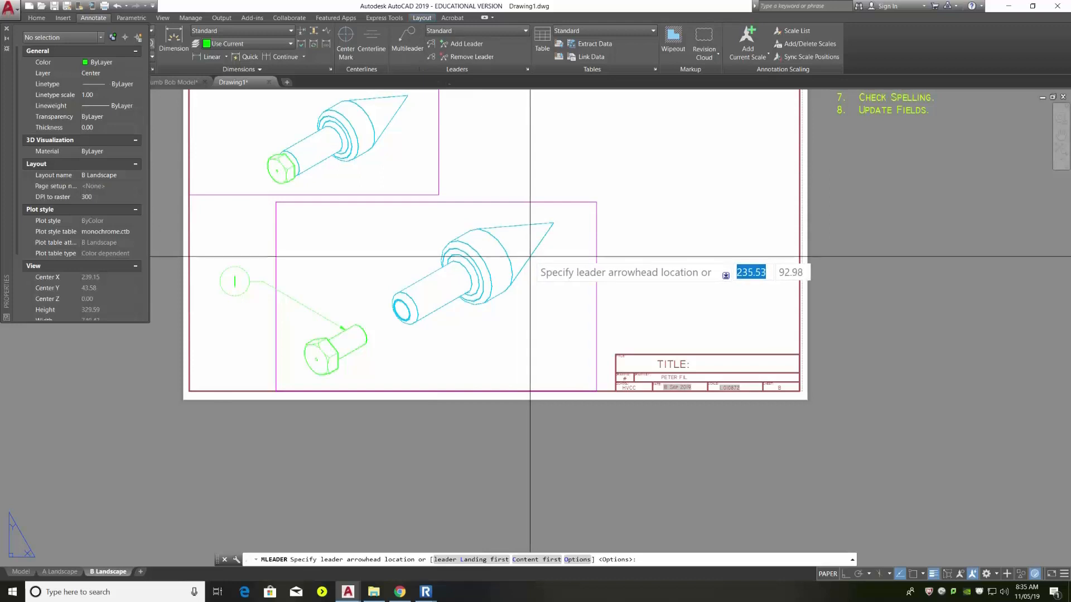
left_click(533, 258)
left_click(571, 276)
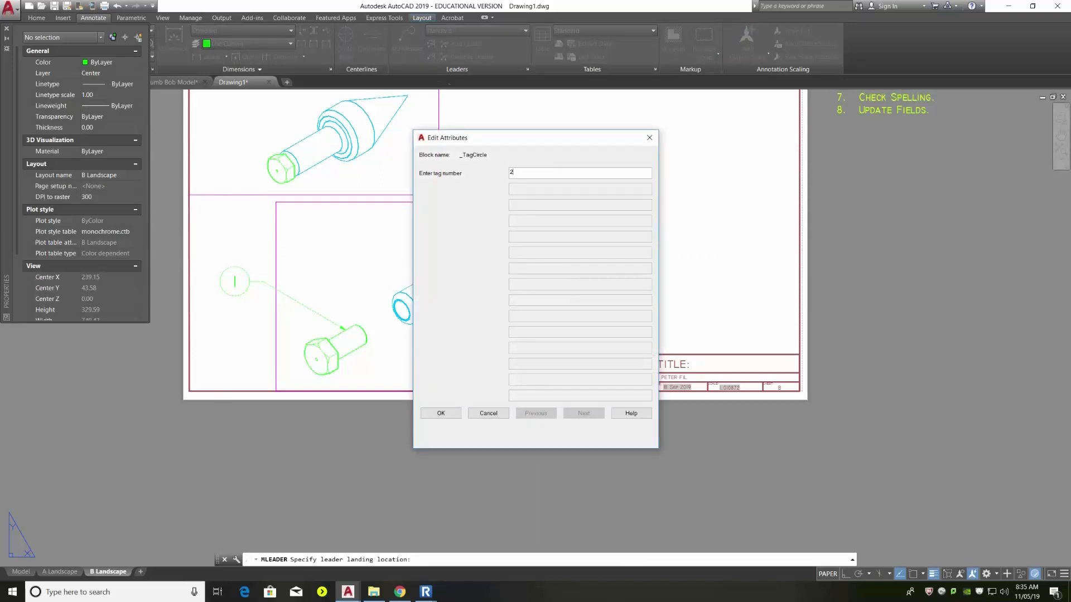
left_click(441, 413)
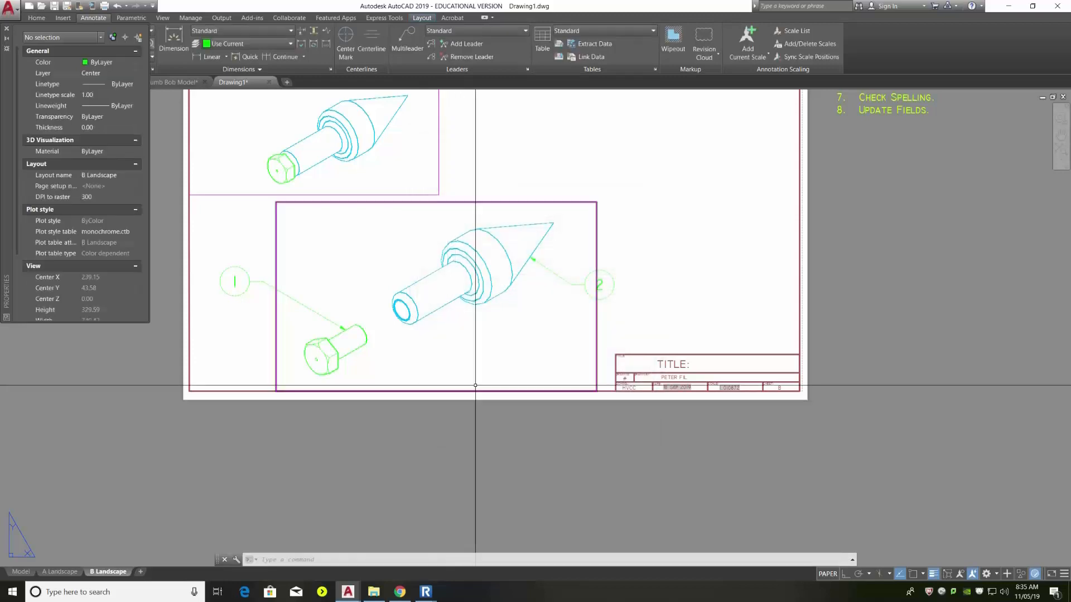
Move both circle-tag multileaders, numbers 1 and 2, to the Dimensions layer
left_click(566, 281)
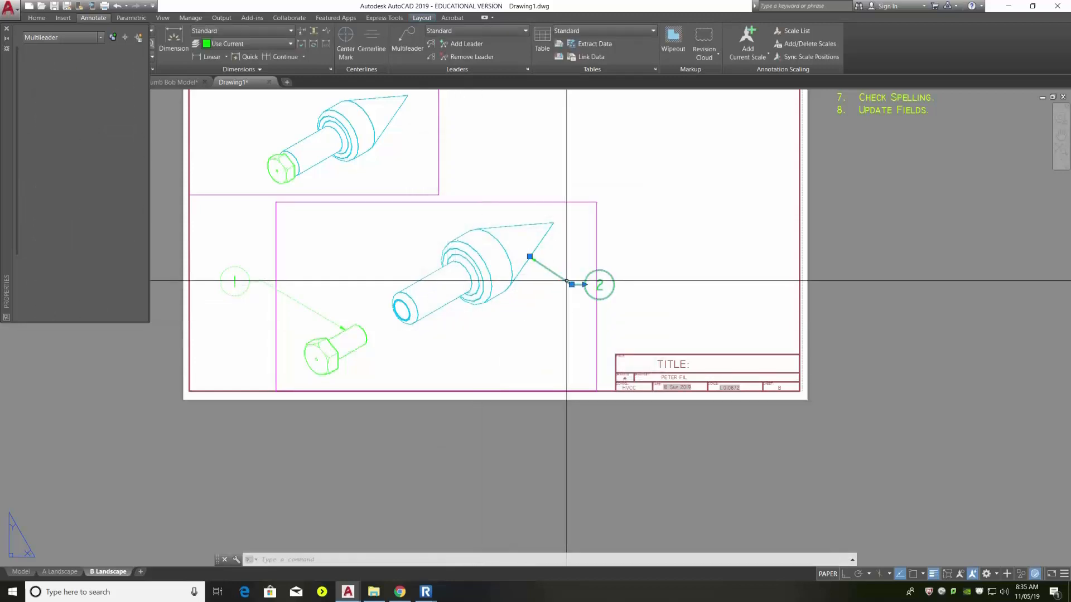
left_click(334, 323)
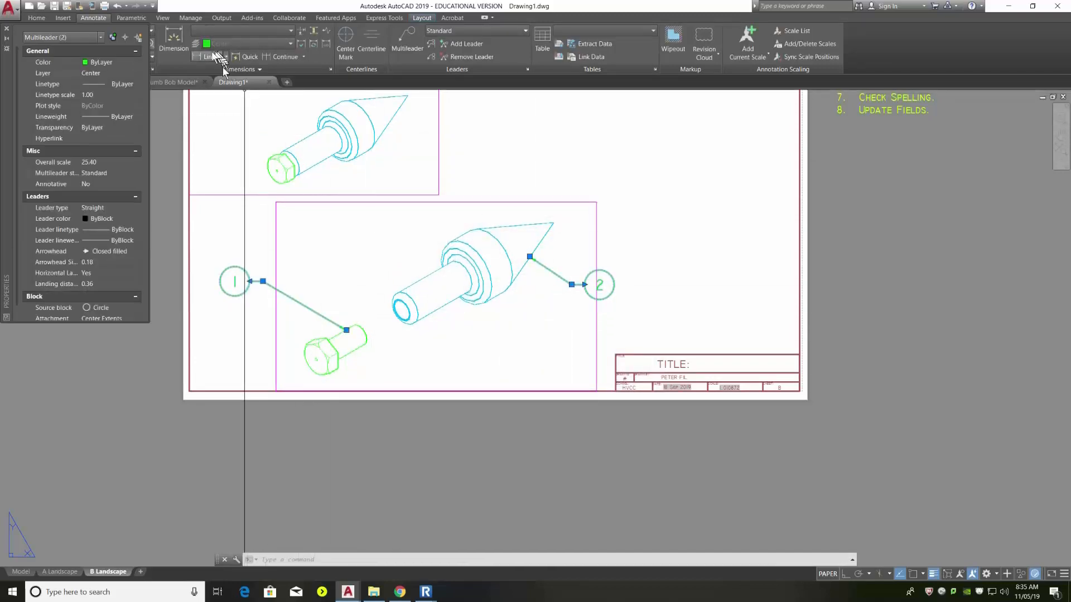
left_click_drag(9, 70, 49, 167)
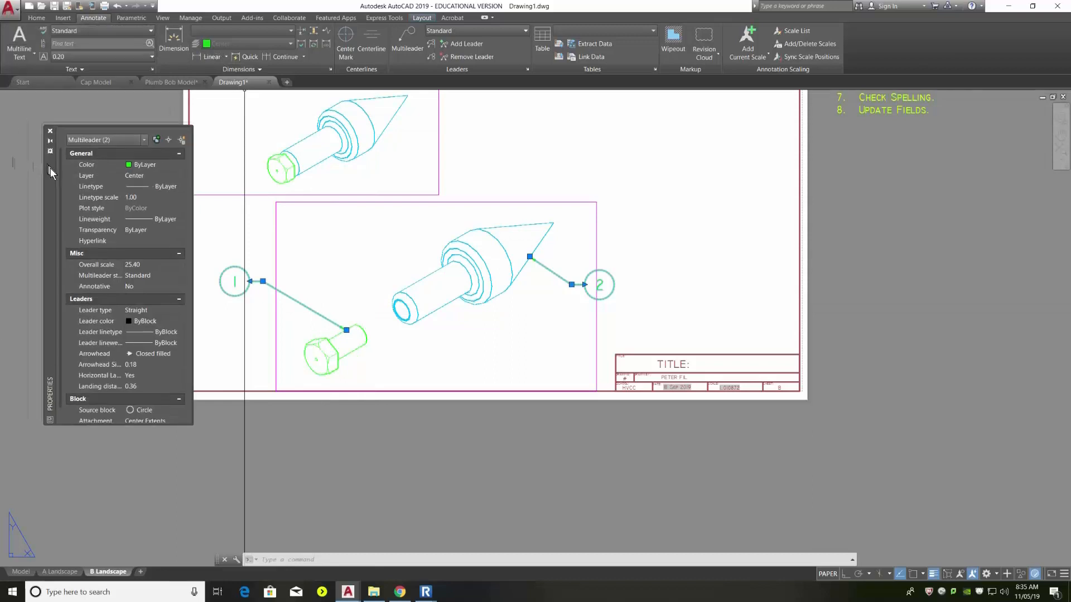
left_click(37, 18)
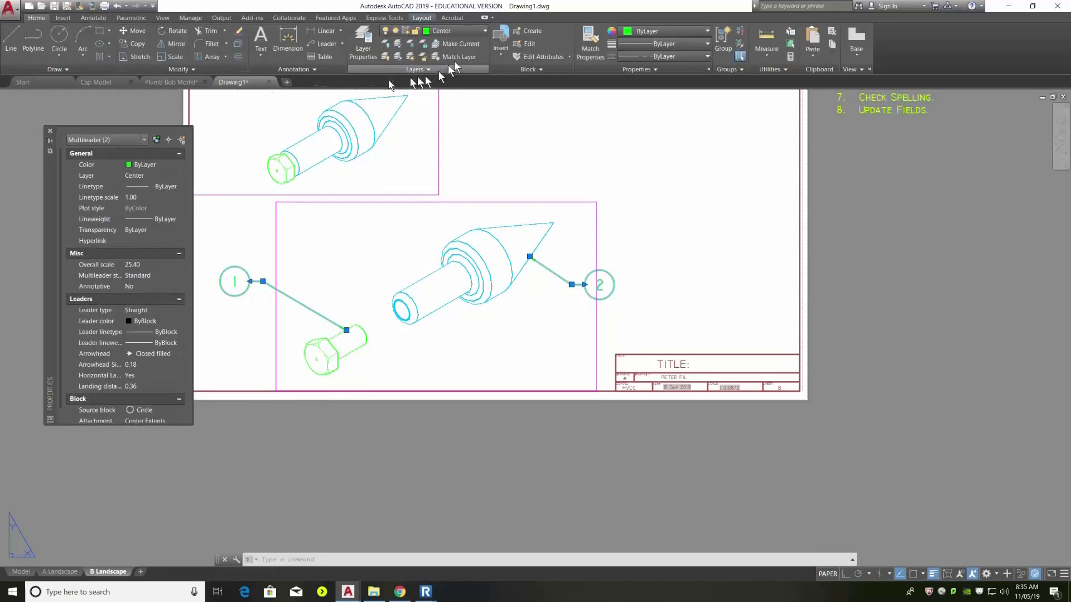
left_click(449, 31)
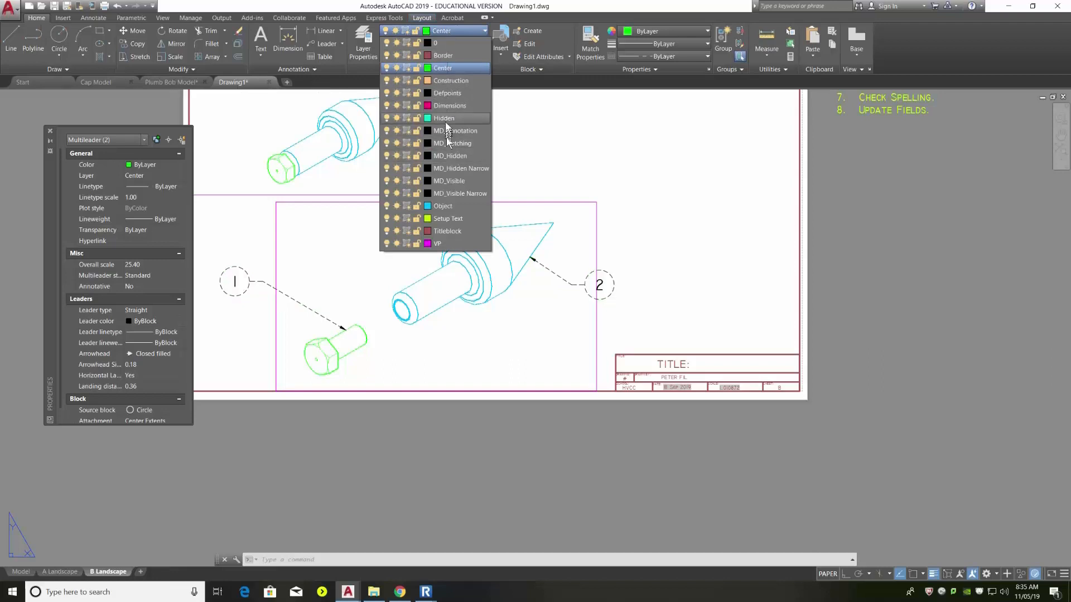
left_click(446, 105)
key("Escape")
key("Escape")
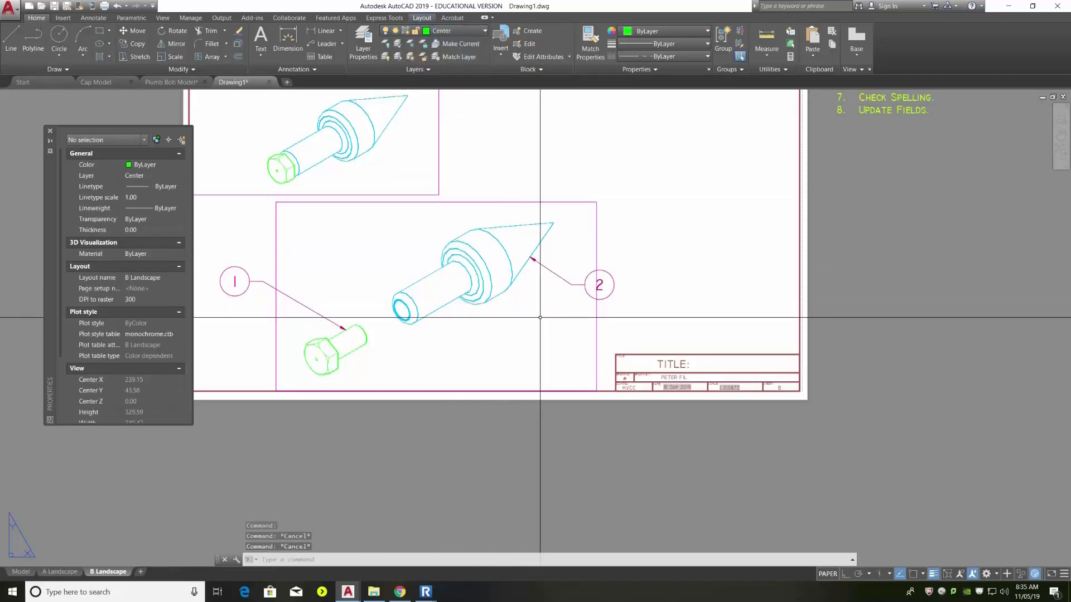
Examine the block content and scale settings of the Standard multileader style
scroll(544, 307, "down", 3)
scroll(545, 358, "up", 3)
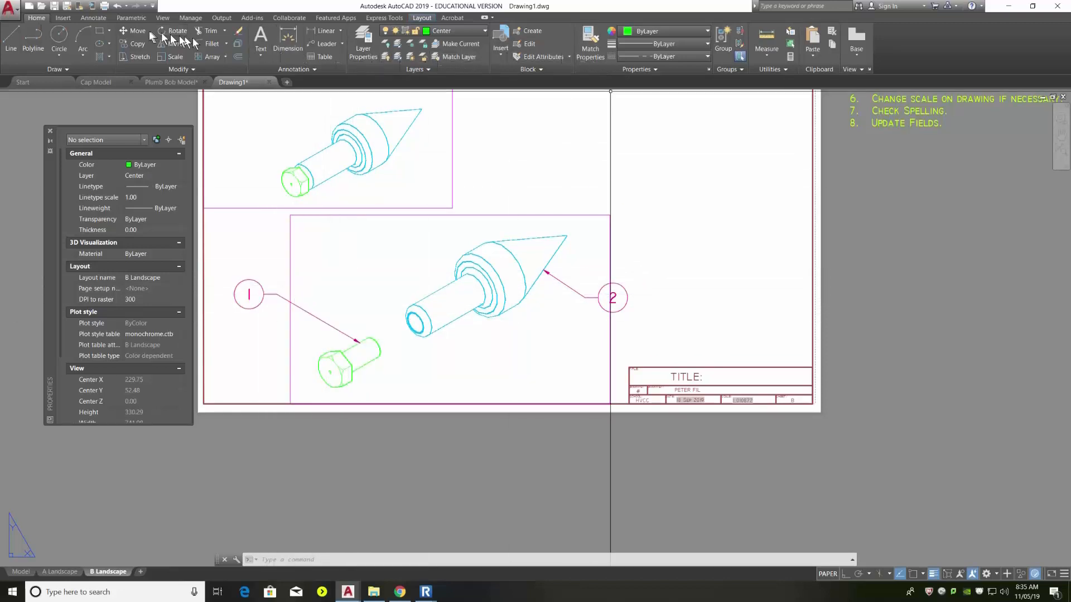
left_click(93, 17)
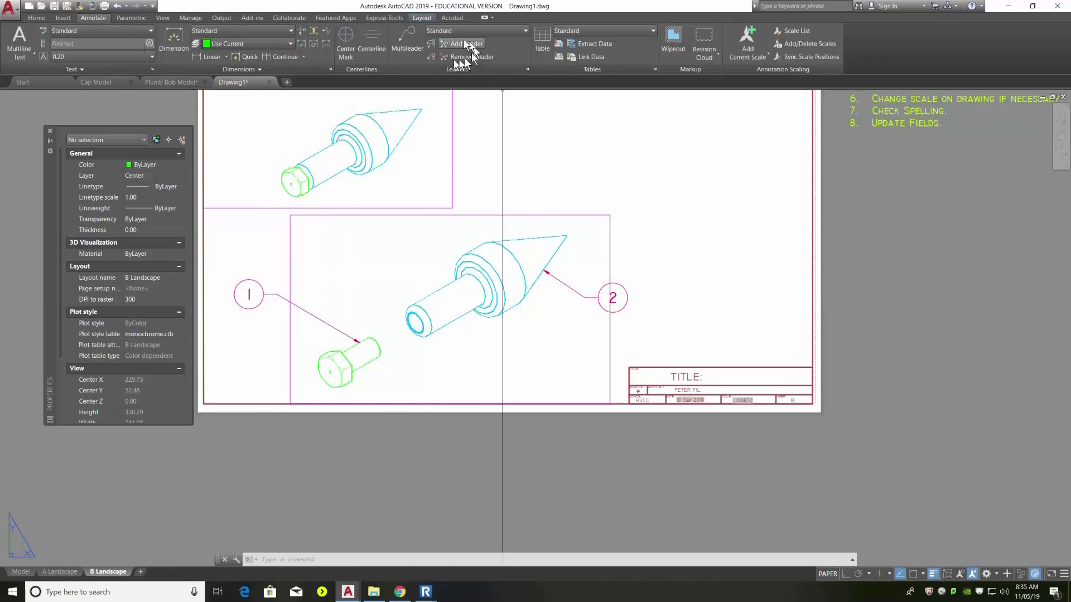
left_click(526, 68)
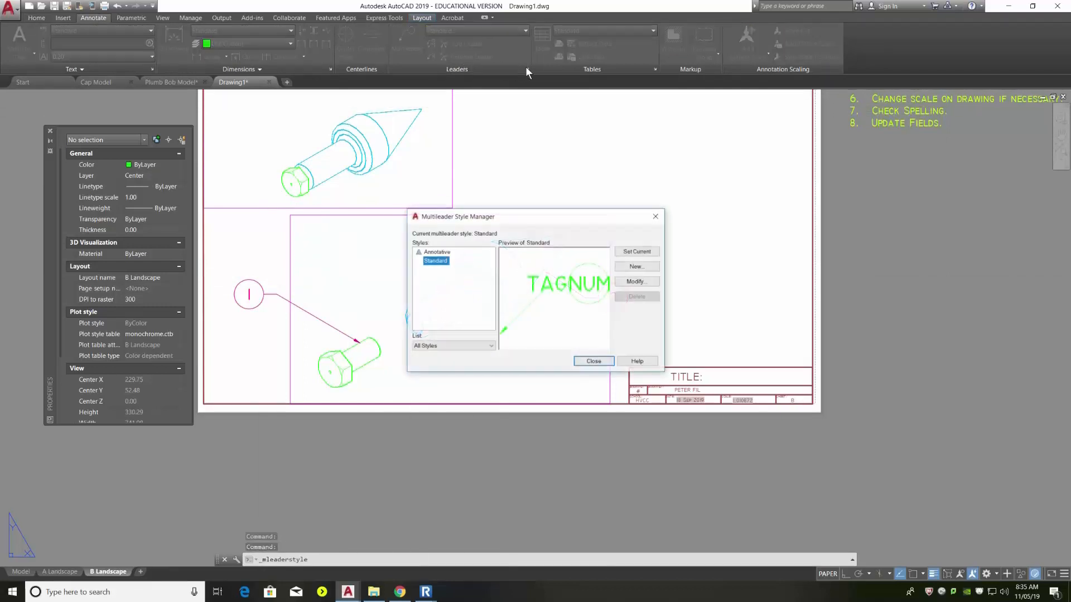
left_click(621, 282)
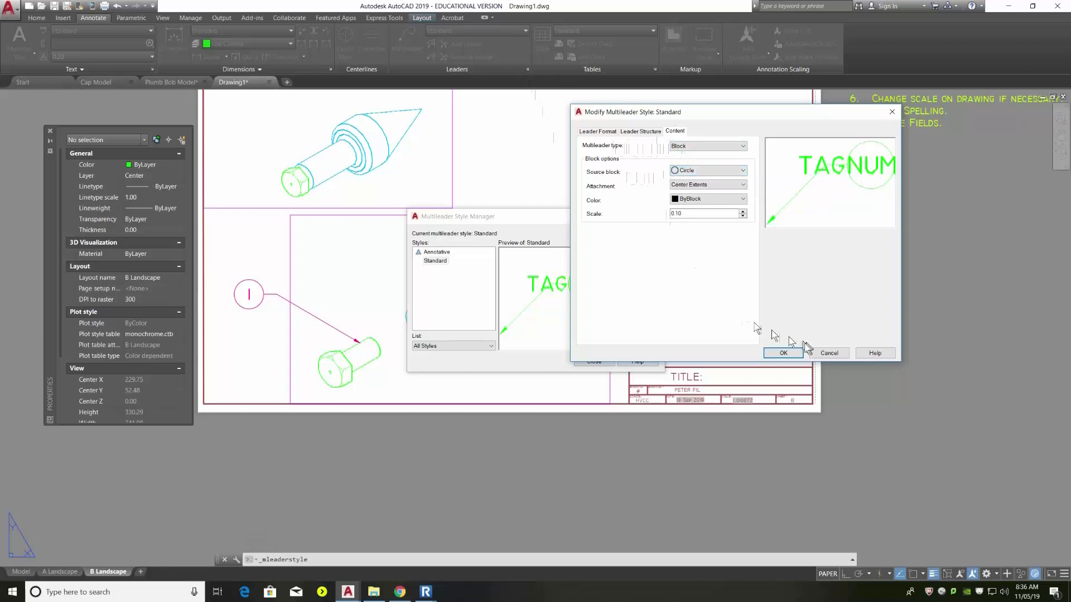
left_click(780, 352)
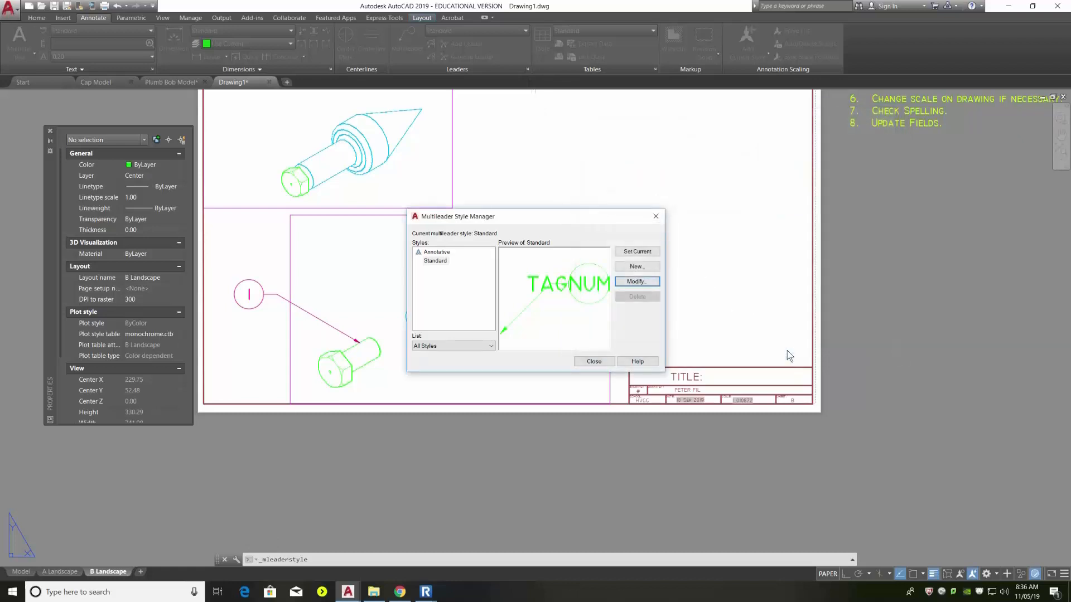
left_click(594, 362)
Insert an empty Standard table with 5 columns and 2 data rows just right of the assembled view's viewport, below the sheet's upper border
scroll(502, 298, "down", 2)
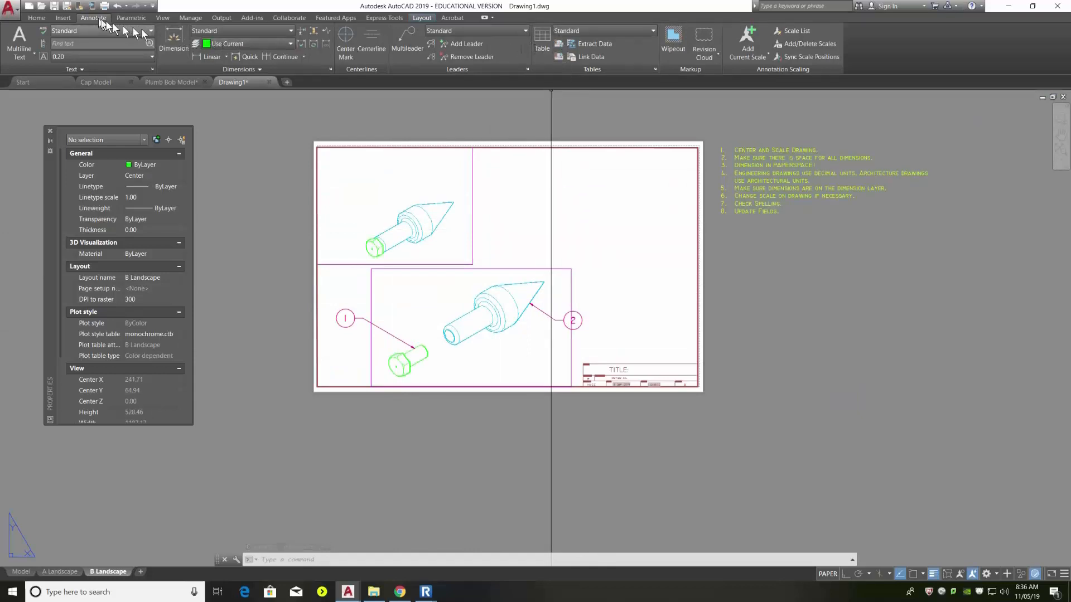
left_click(542, 40)
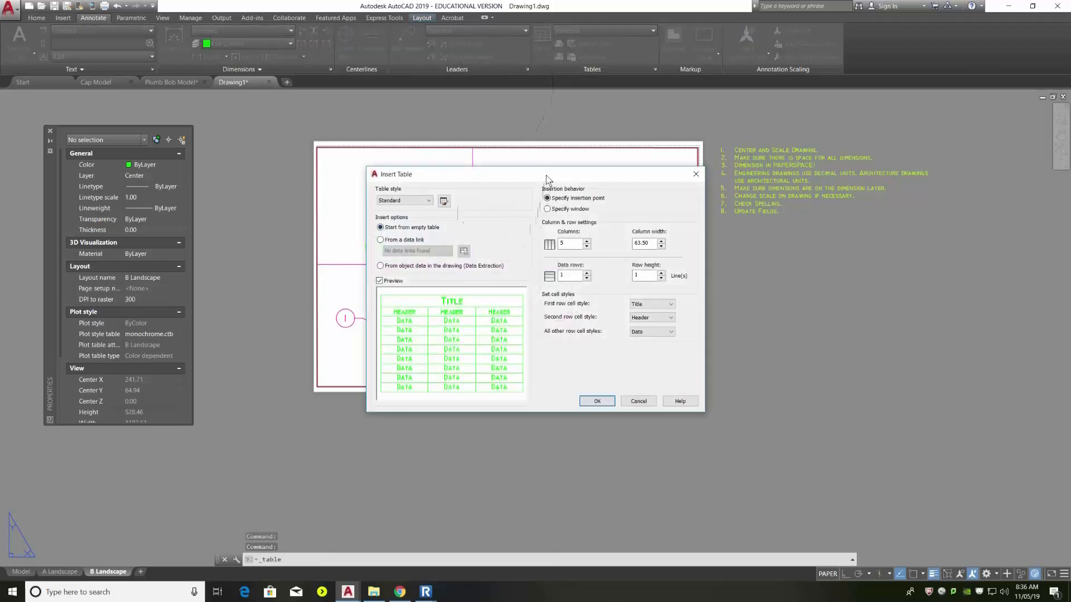
mouse_move(547, 174)
left_mouse_down()
mouse_move(780, 167)
mouse_move(803, 139)
left_mouse_up()
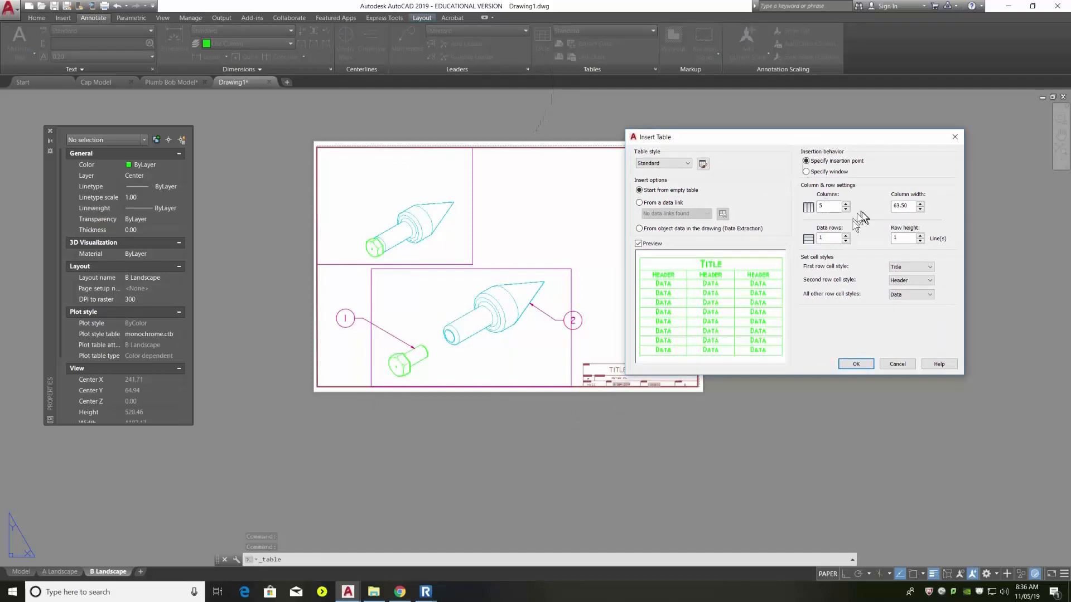
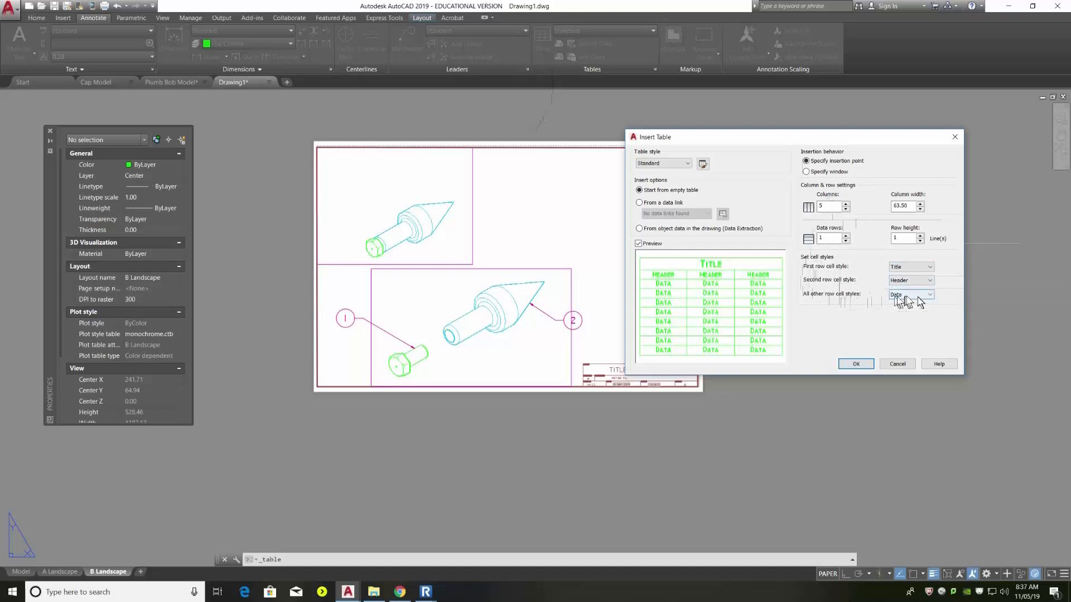
left_click(845, 235)
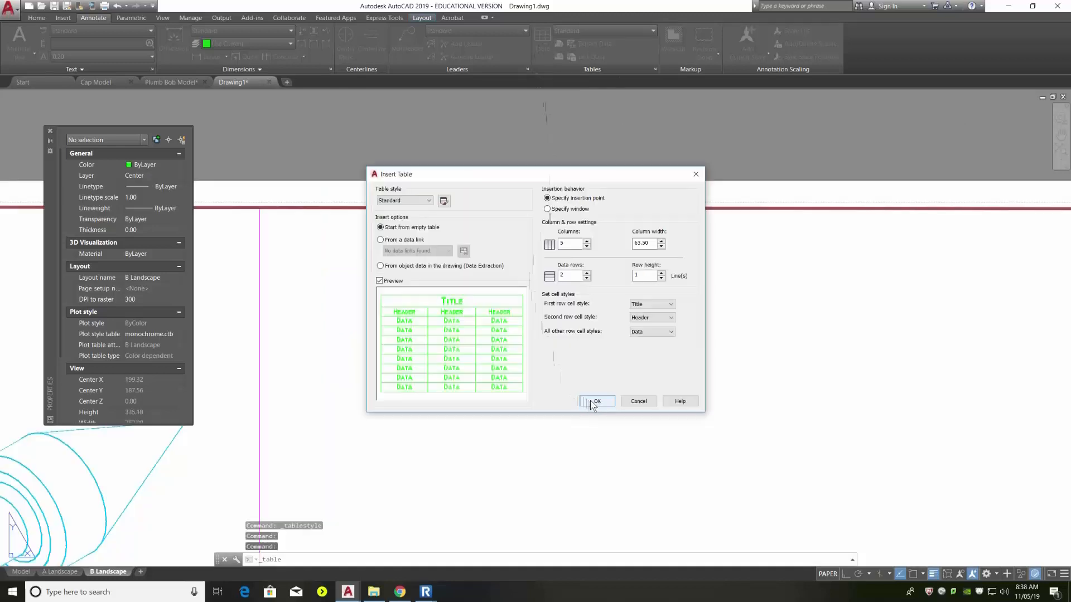
left_click(592, 401)
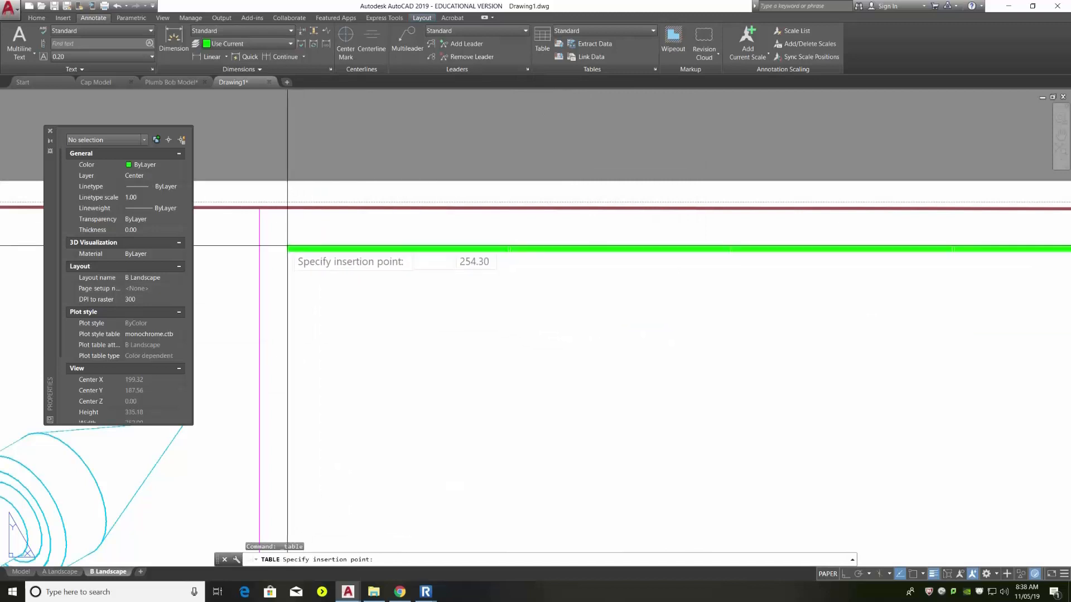
left_click(270, 233)
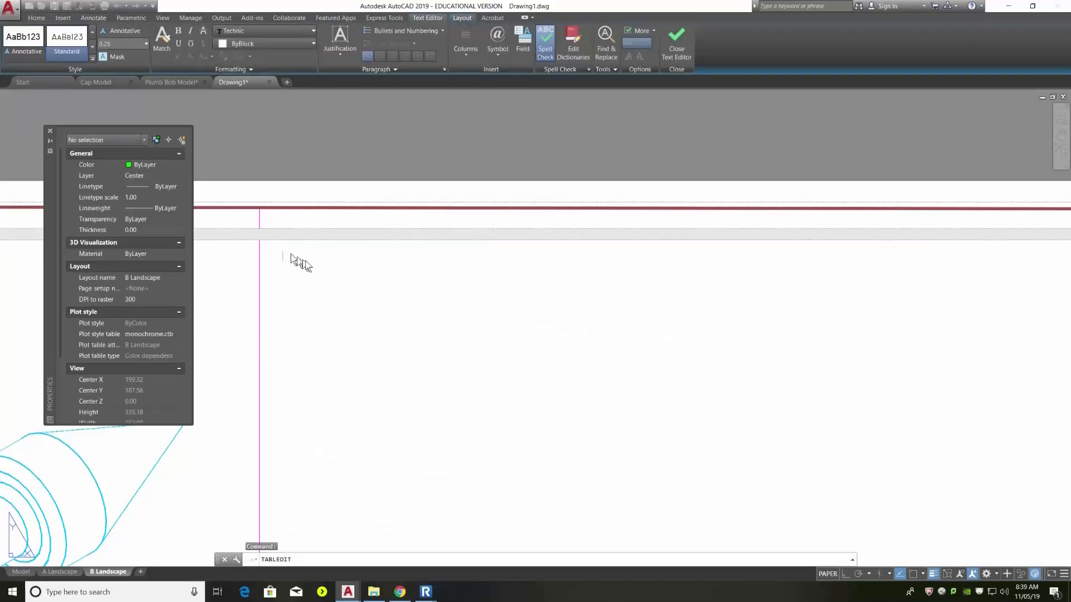
key("Escape")
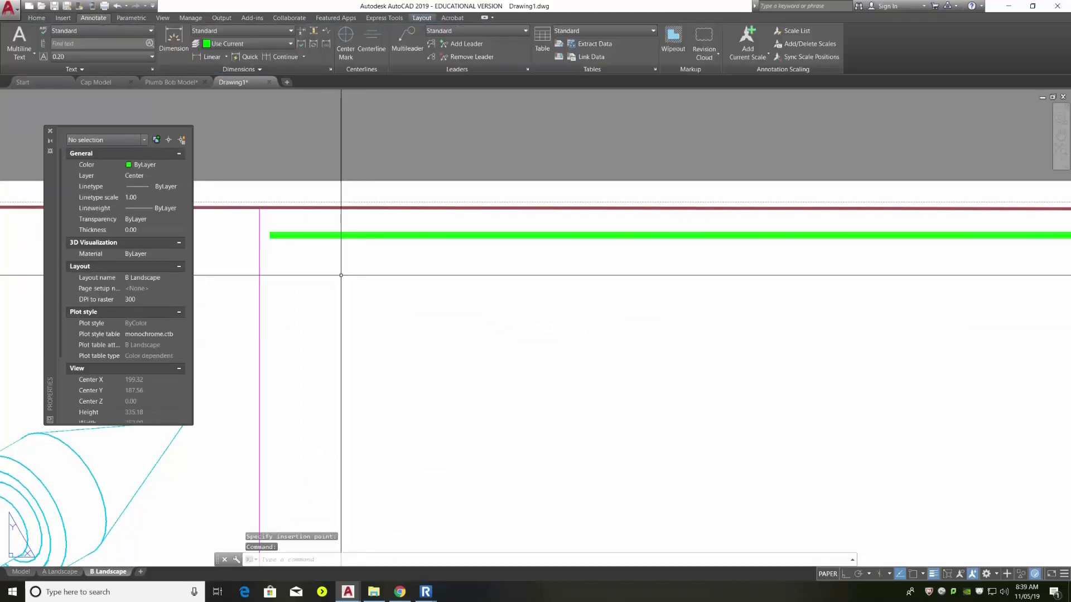
Stretch the new table's height uniformly to about 88 units
left_click(274, 234)
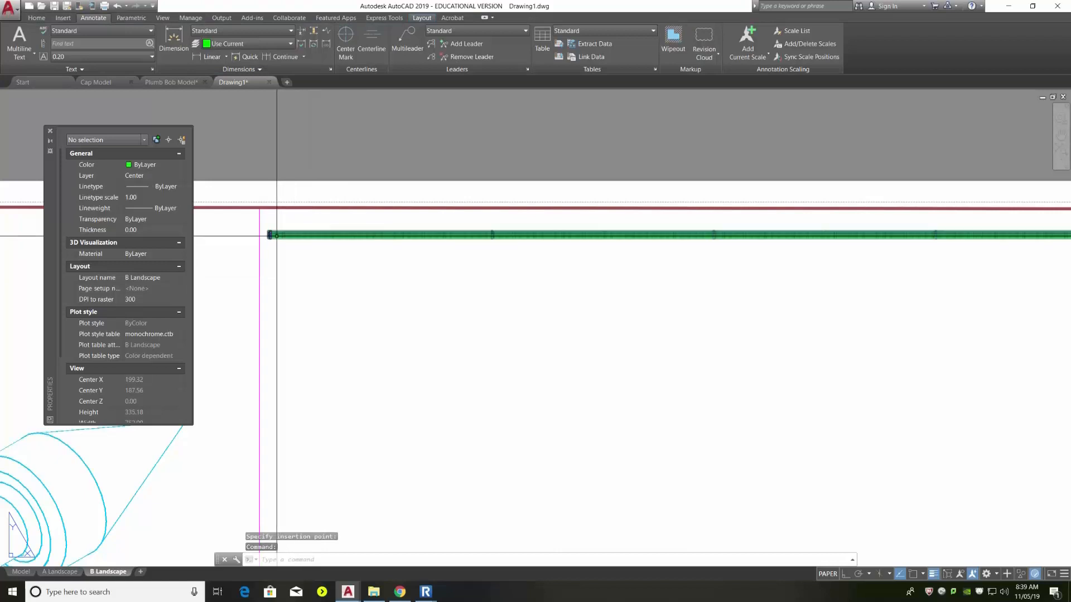
left_click_drag(277, 234, 265, 233)
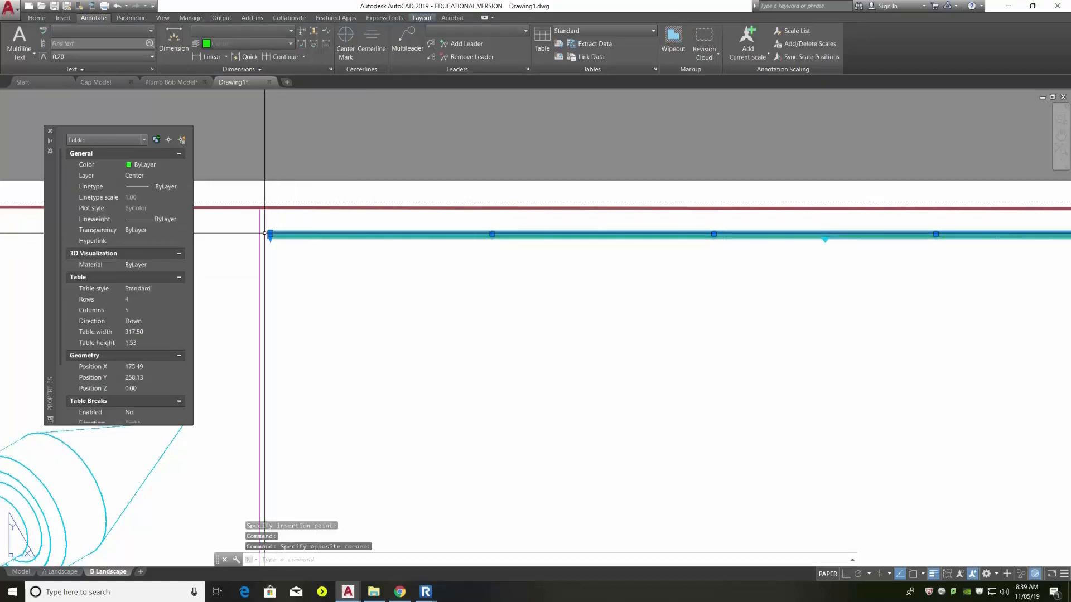
scroll(265, 233, "up", 5)
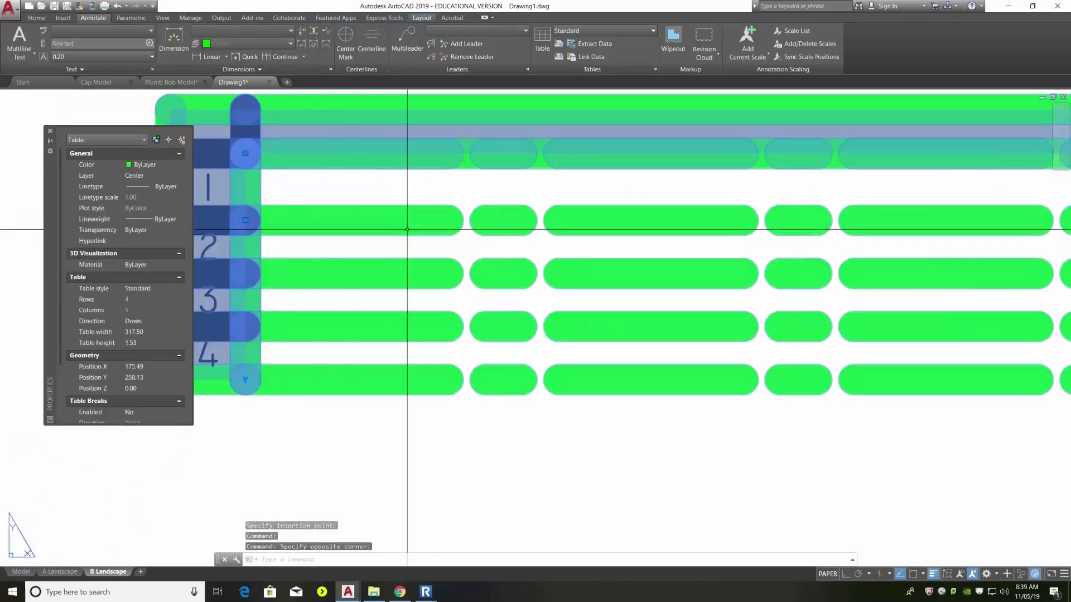
scroll(407, 230, "down", 5)
left_click(371, 287)
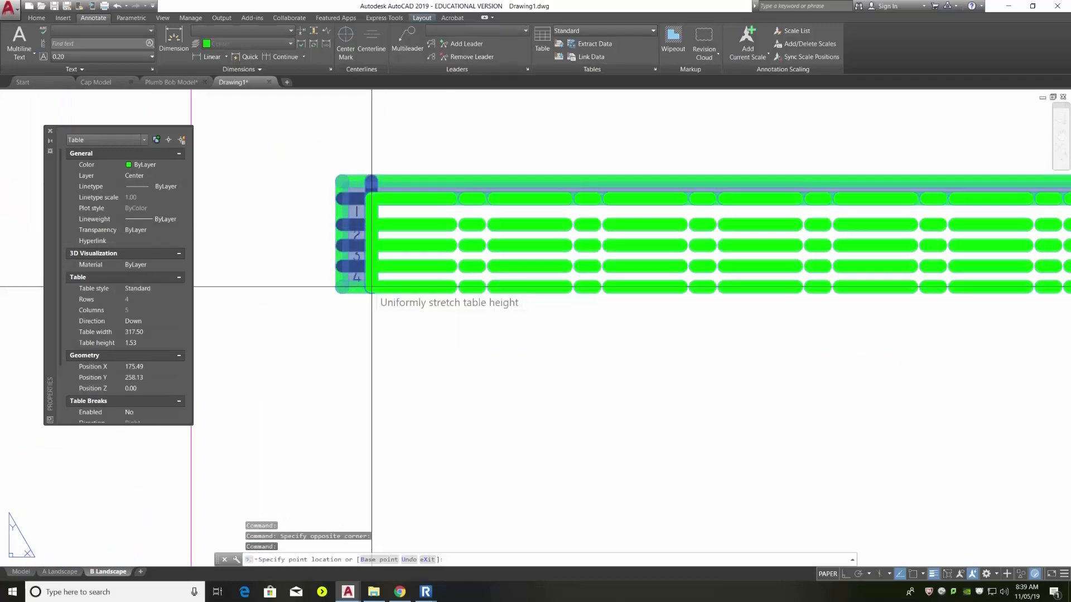
scroll(364, 357, "down", 6)
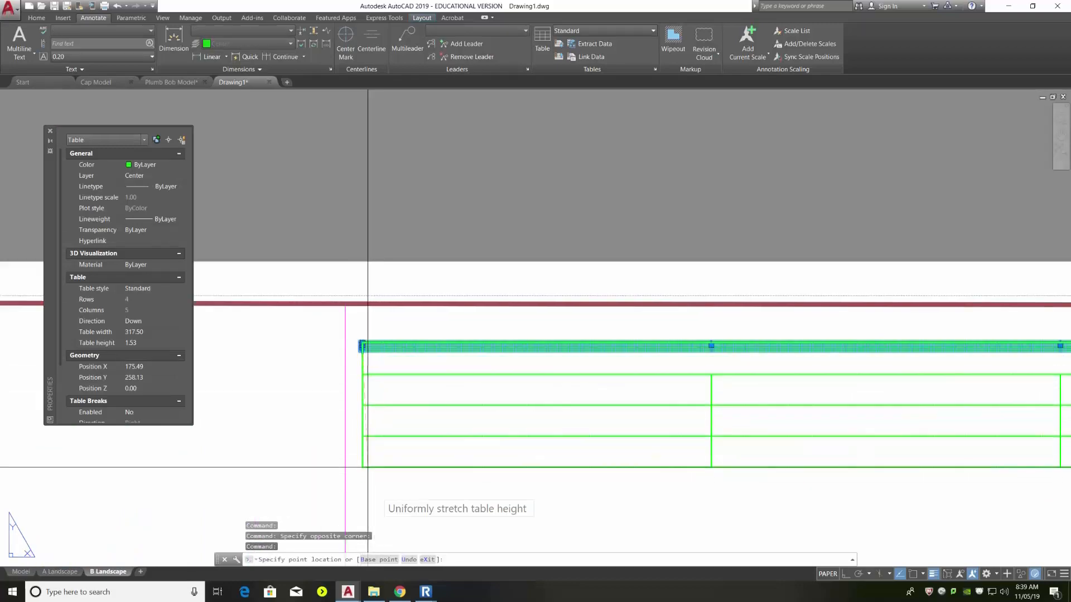
scroll(367, 466, "down", 10)
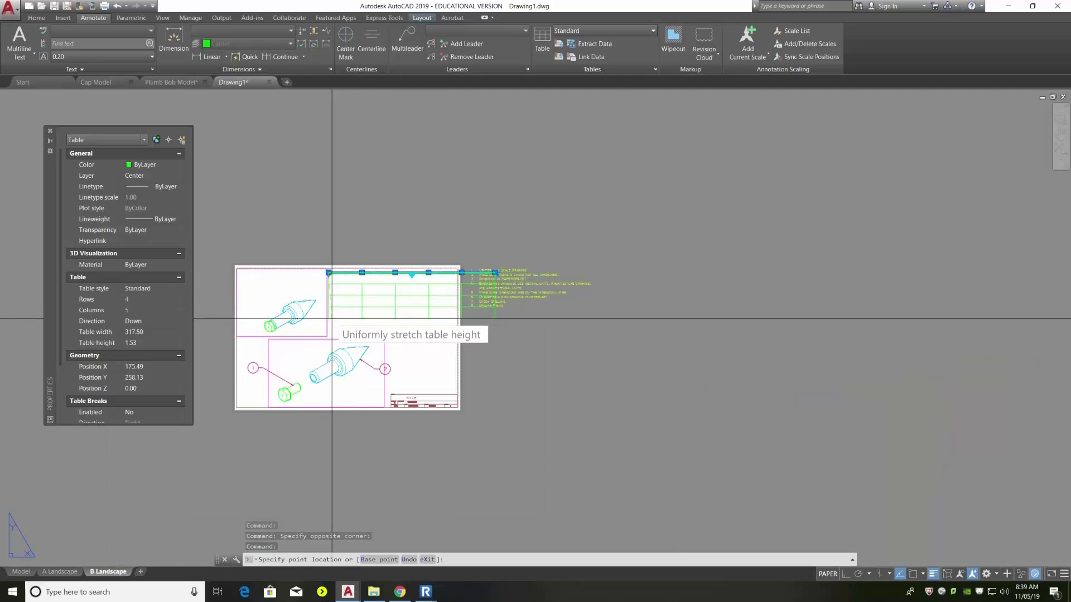
left_click(331, 319)
scroll(418, 293, "up", 2)
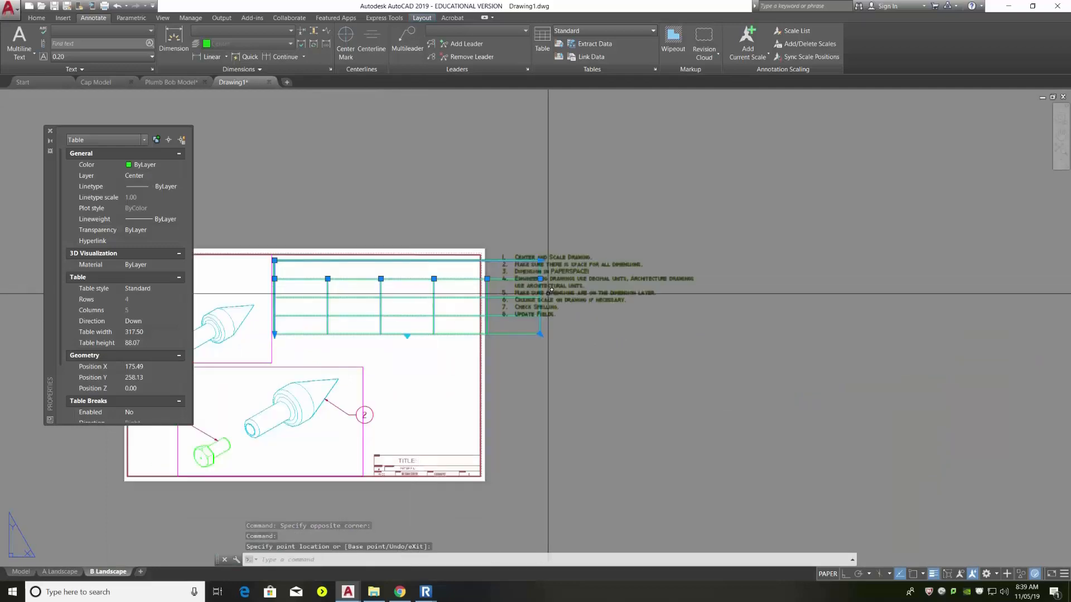
Stretch the table's width uniformly to about 236 units so that it ends inside the sheet's right border
left_click(540, 260)
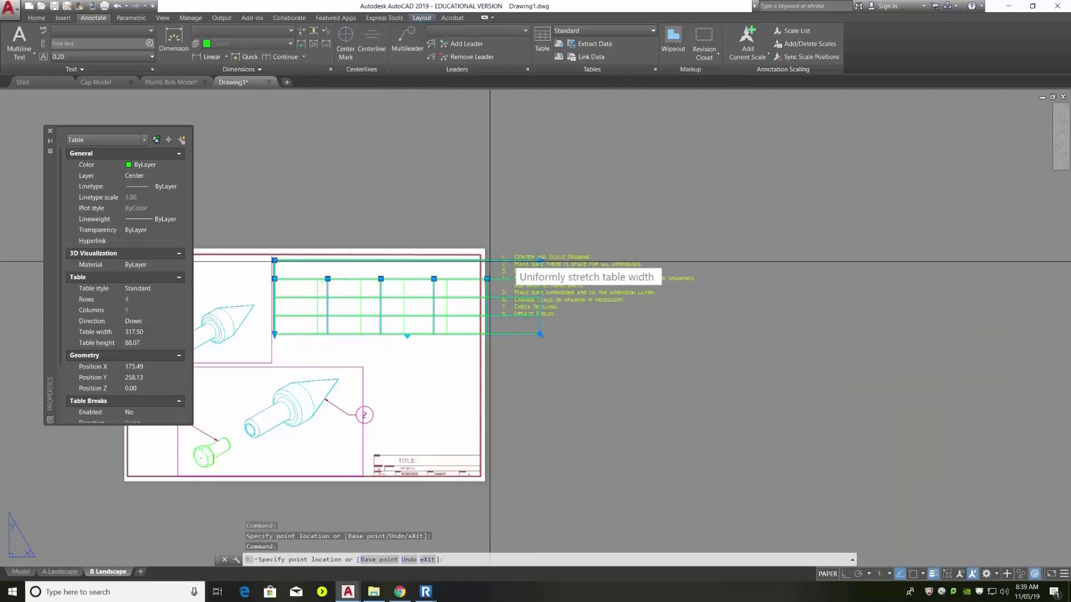
left_click(473, 261)
scroll(622, 368, "down", 2)
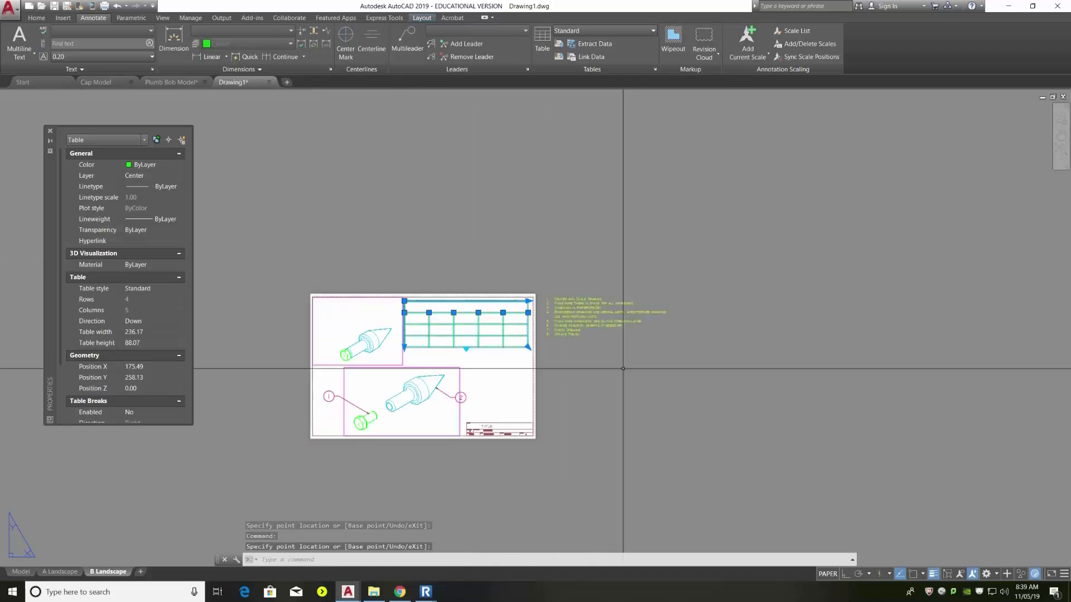
Enter the title "Parts List/BOM" in the table's merged top row
scroll(455, 302, "up", 4)
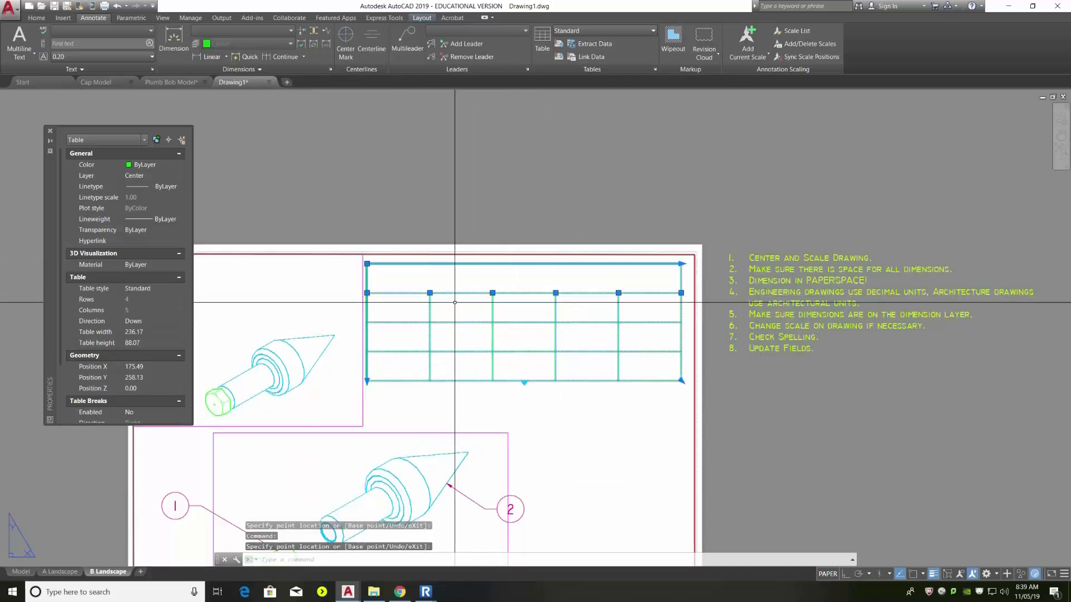
scroll(455, 303, "up", 4)
scroll(511, 293, "down", 2)
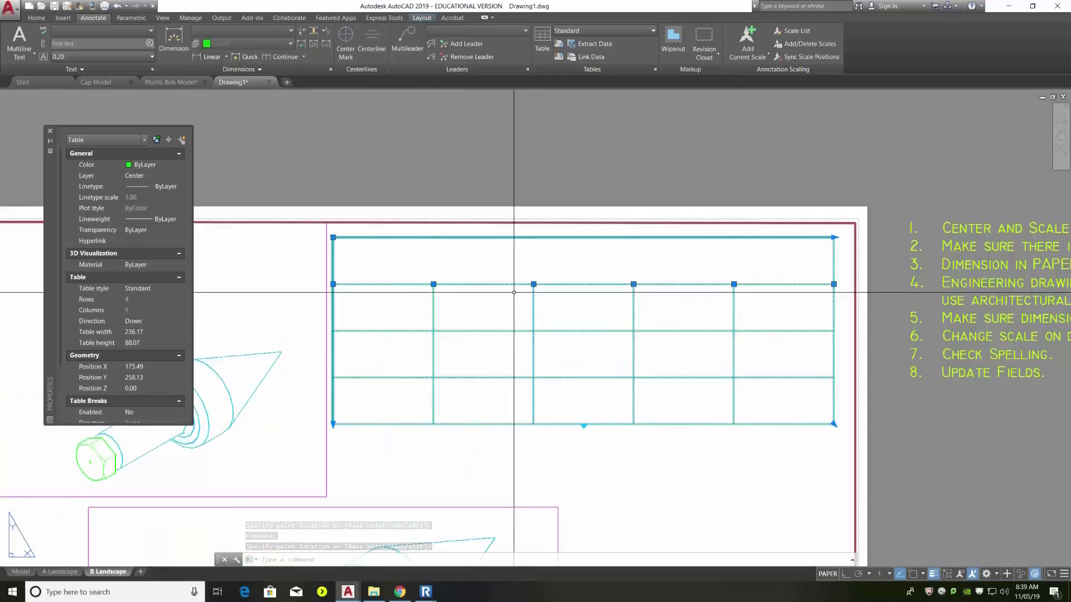
double_click(555, 259)
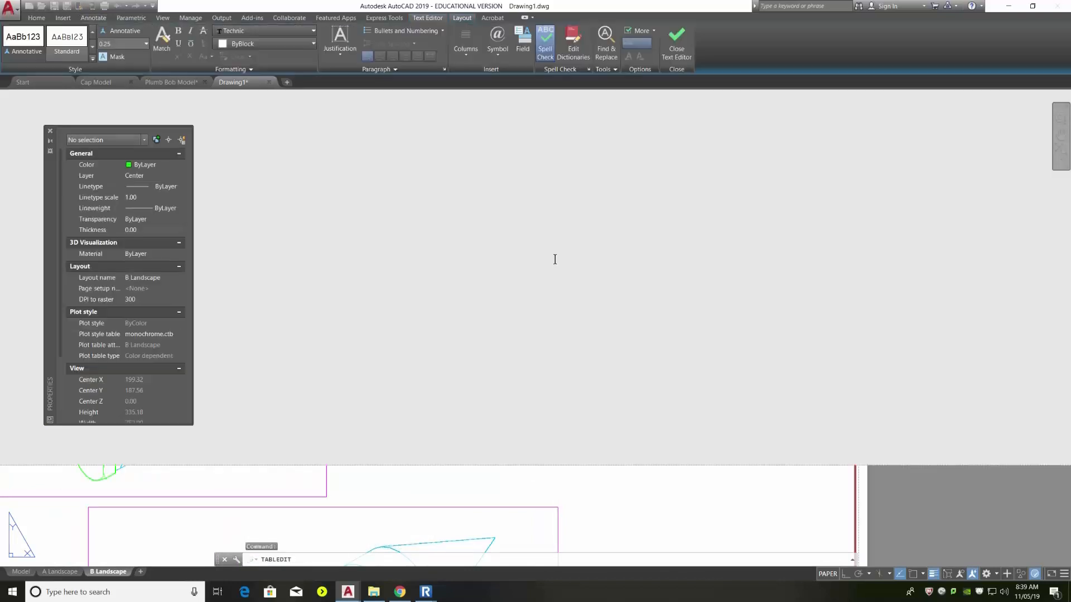
scroll(554, 260, "down", 5)
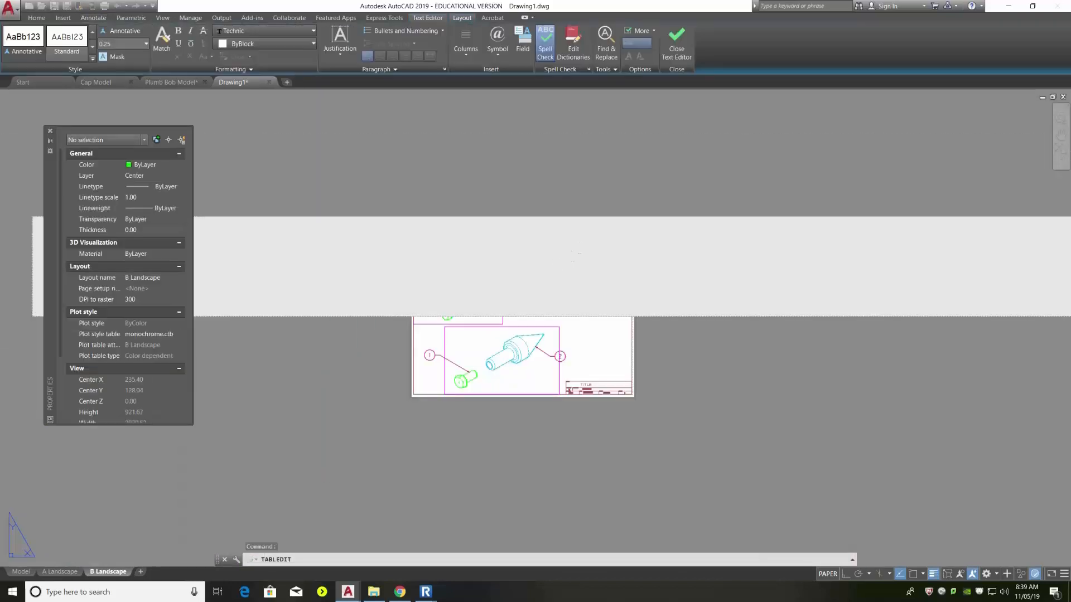
scroll(572, 260, "down", 6)
scroll(572, 263, "up", 4)
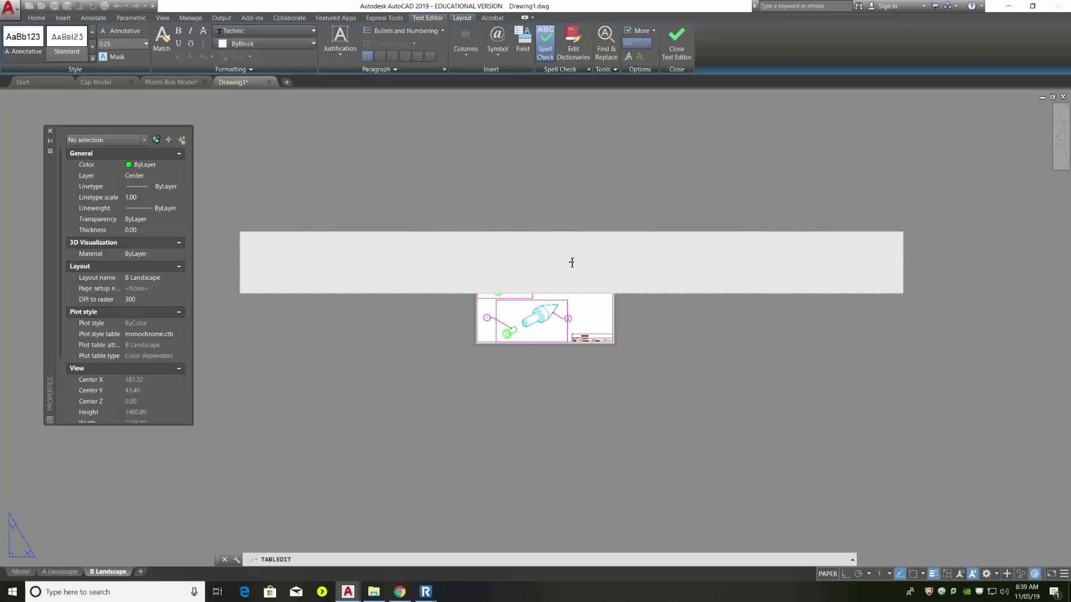
scroll(572, 262, "up", 10)
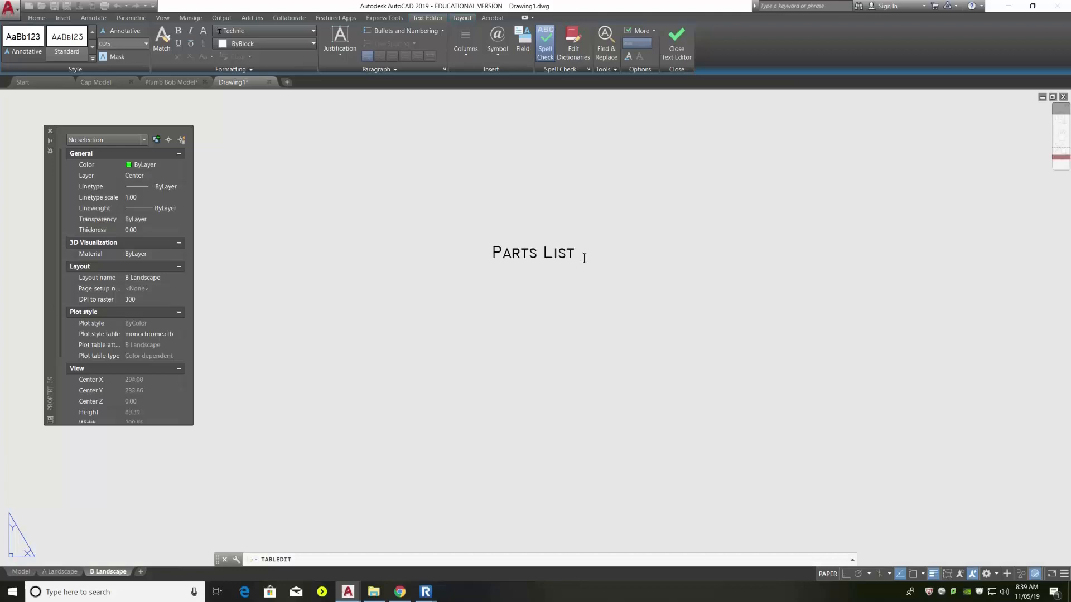
type("/BOM")
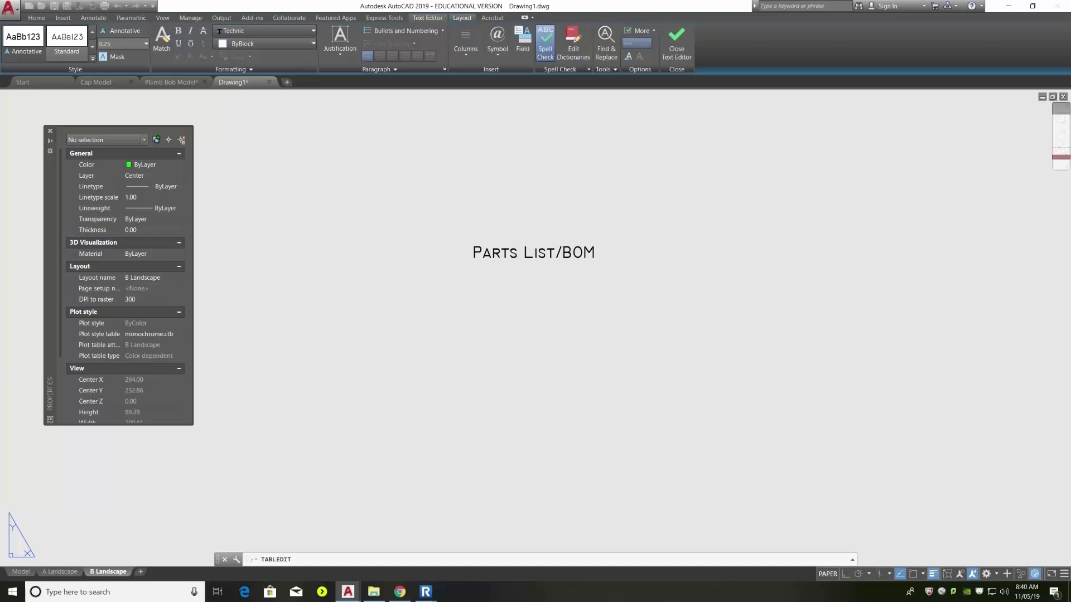
scroll(595, 252, "down", 5)
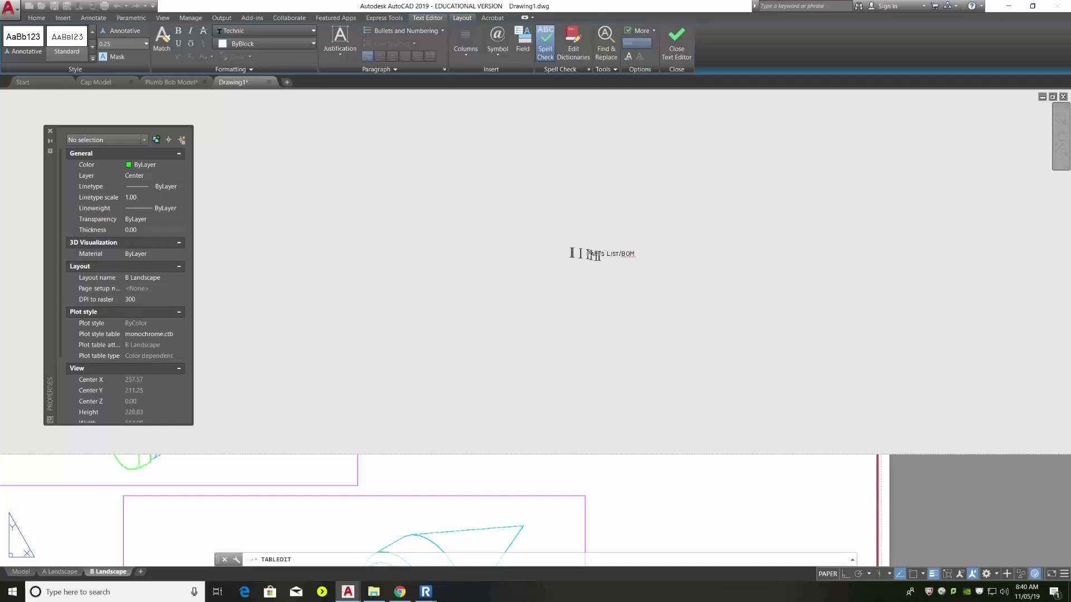
scroll(540, 253, "down", 3)
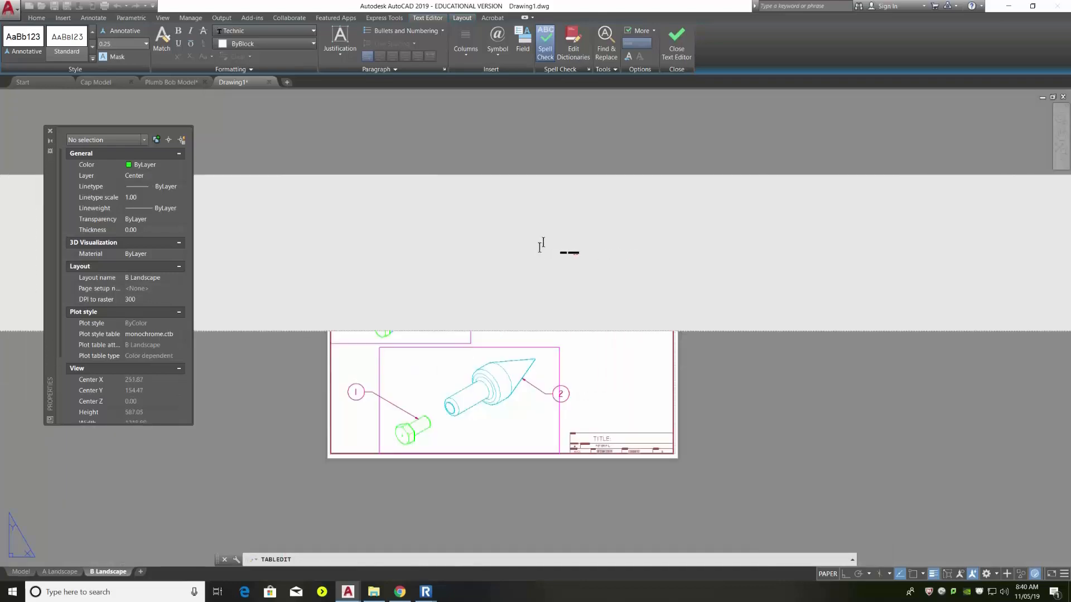
left_click(700, 344)
Set the text height of the table's "Parts List/BOM" title to 4.57
scroll(557, 252, "up", 5)
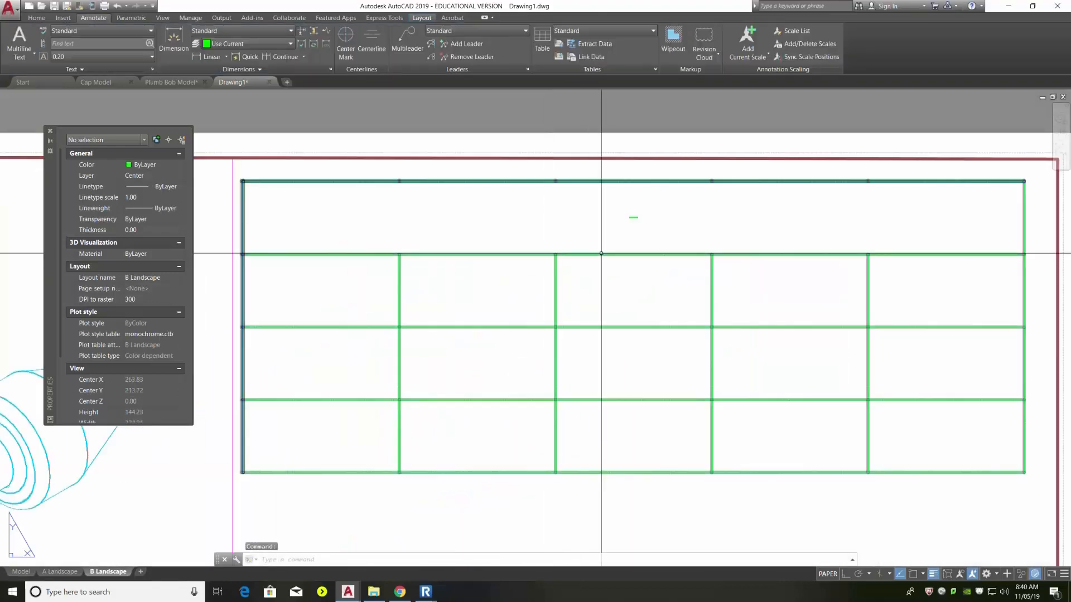
double_click(632, 218)
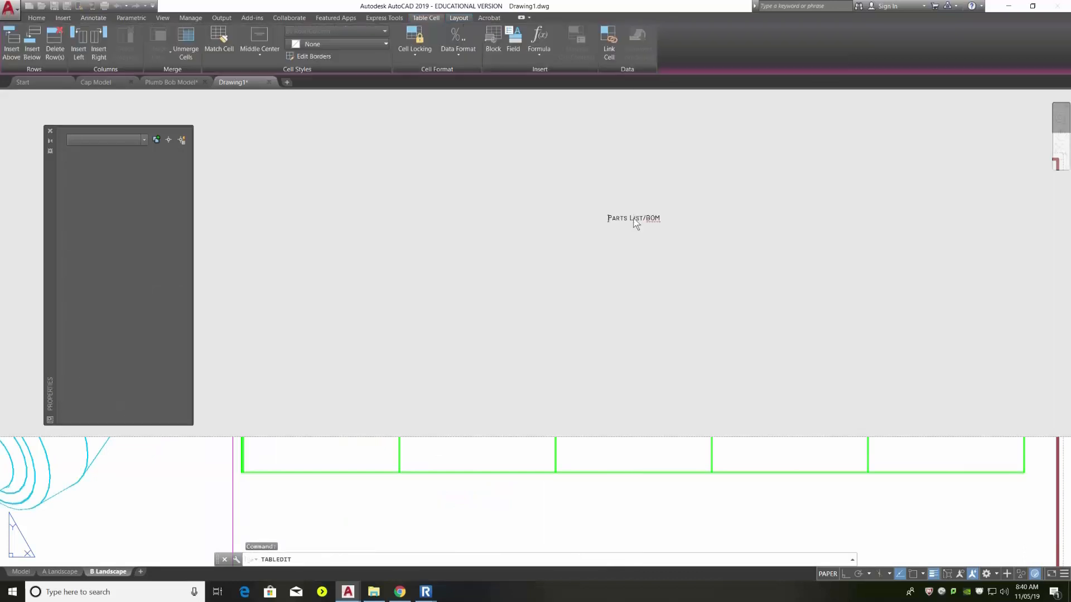
left_click_drag(660, 217, 607, 218)
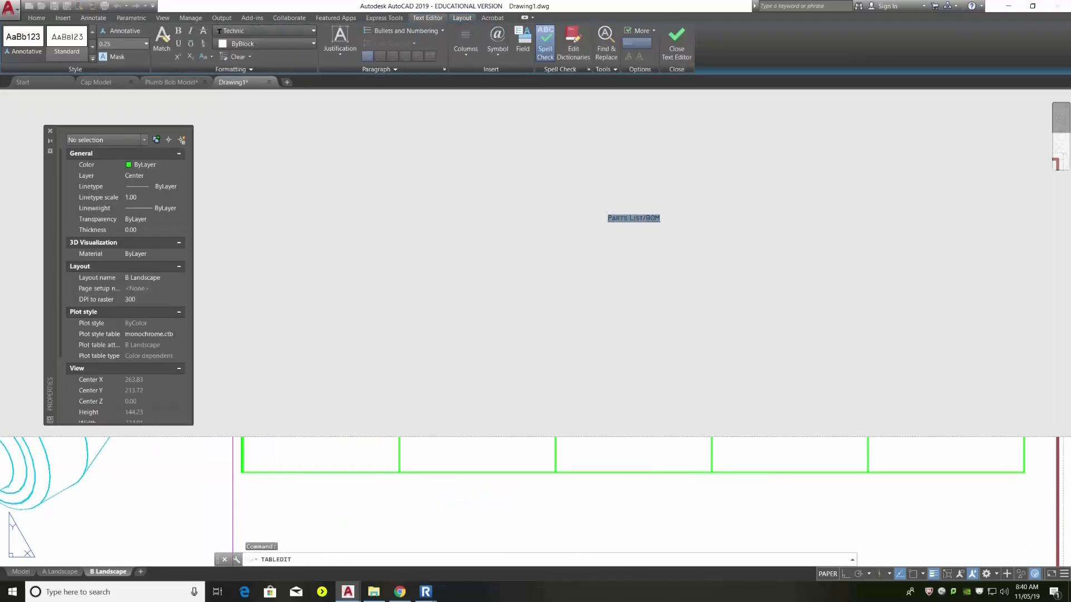
left_click(146, 44)
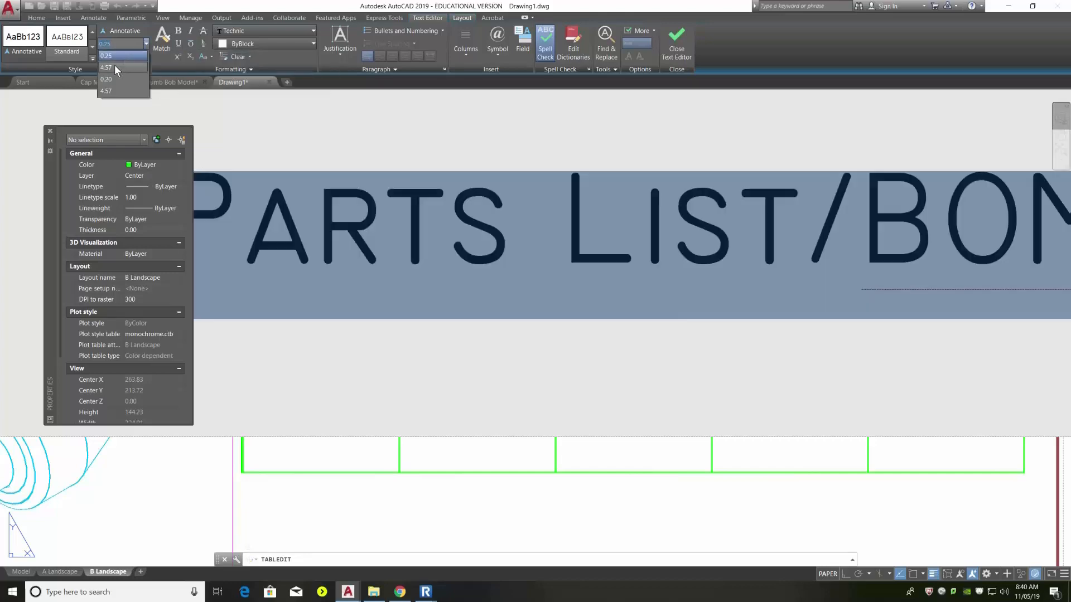
left_click(115, 65)
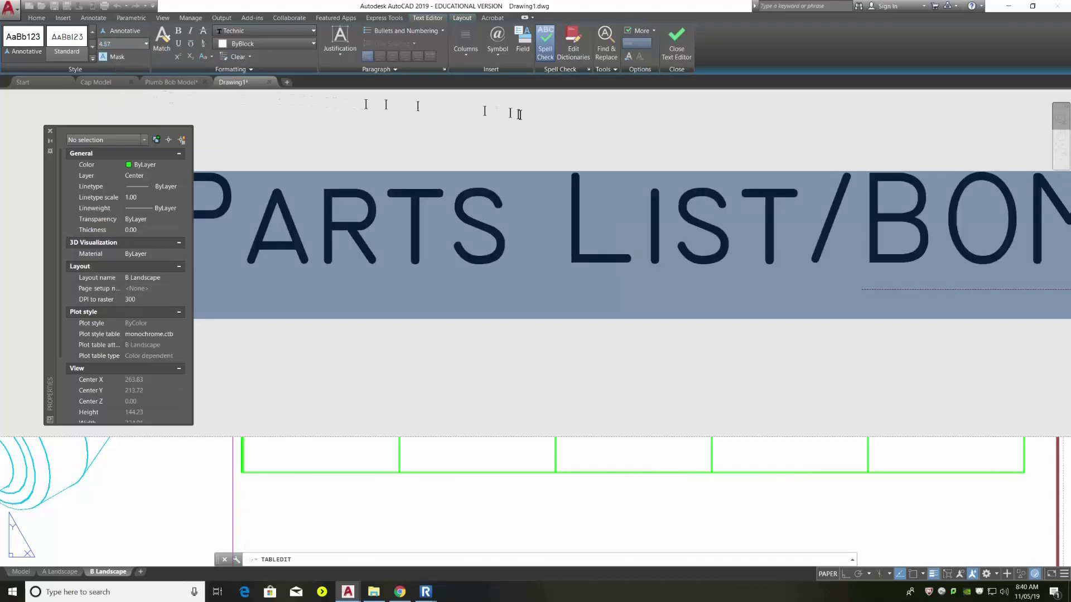
left_click(628, 525)
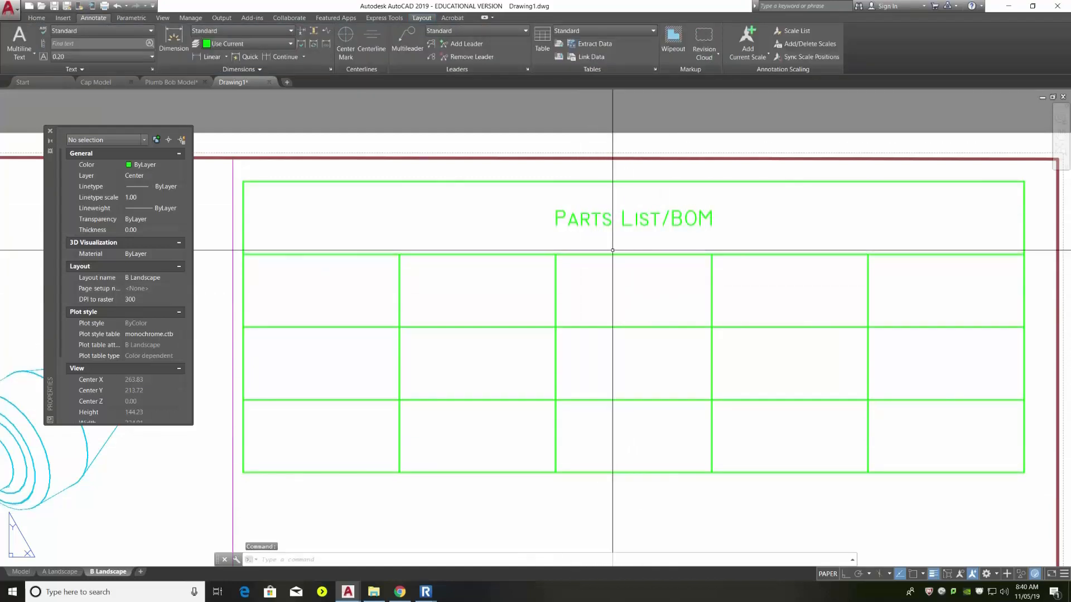
Enter "Item" in the first column's header cell with a text height of 4.57
scroll(612, 249, "down", 2)
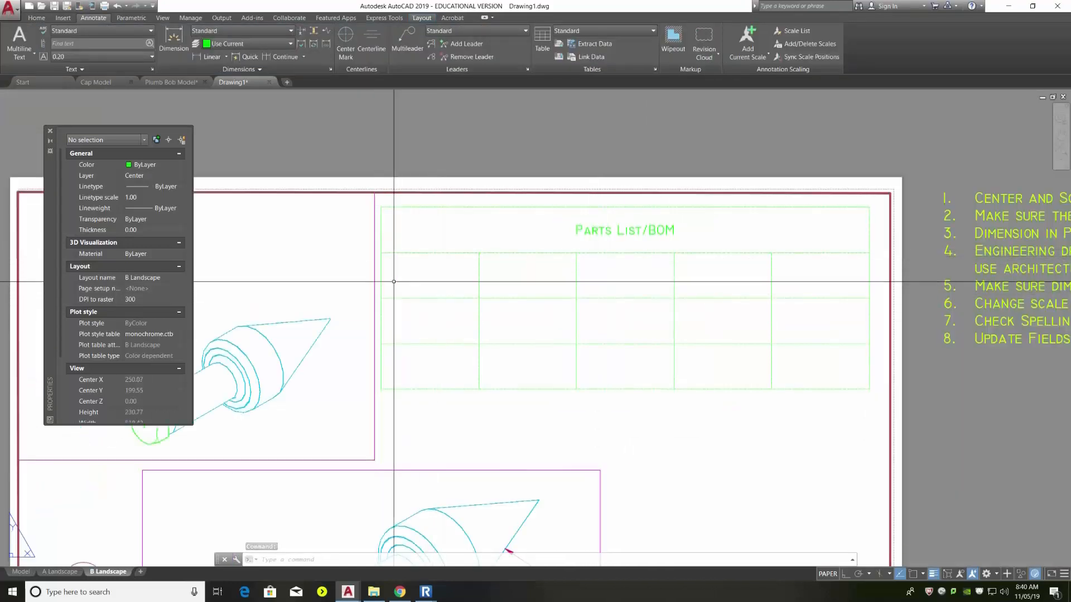
double_click(428, 278)
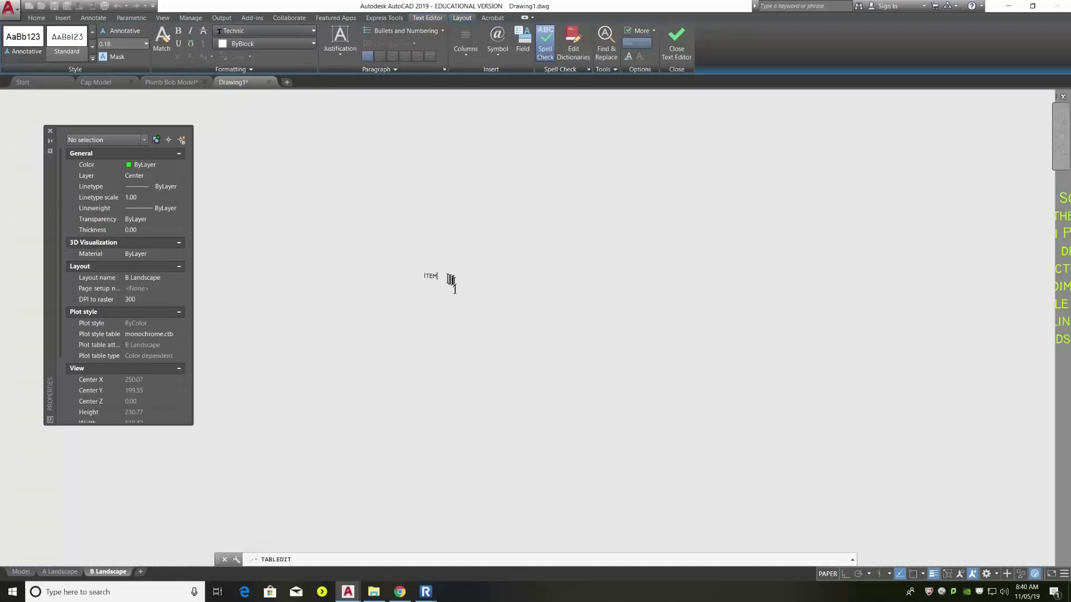
left_click_drag(442, 275, 409, 273)
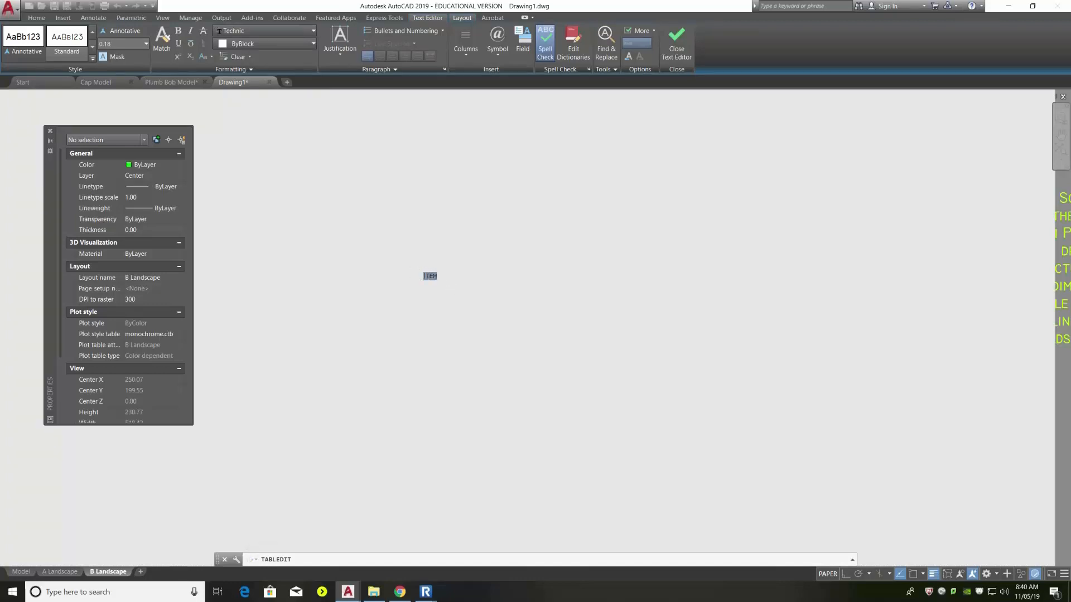
left_click(145, 42)
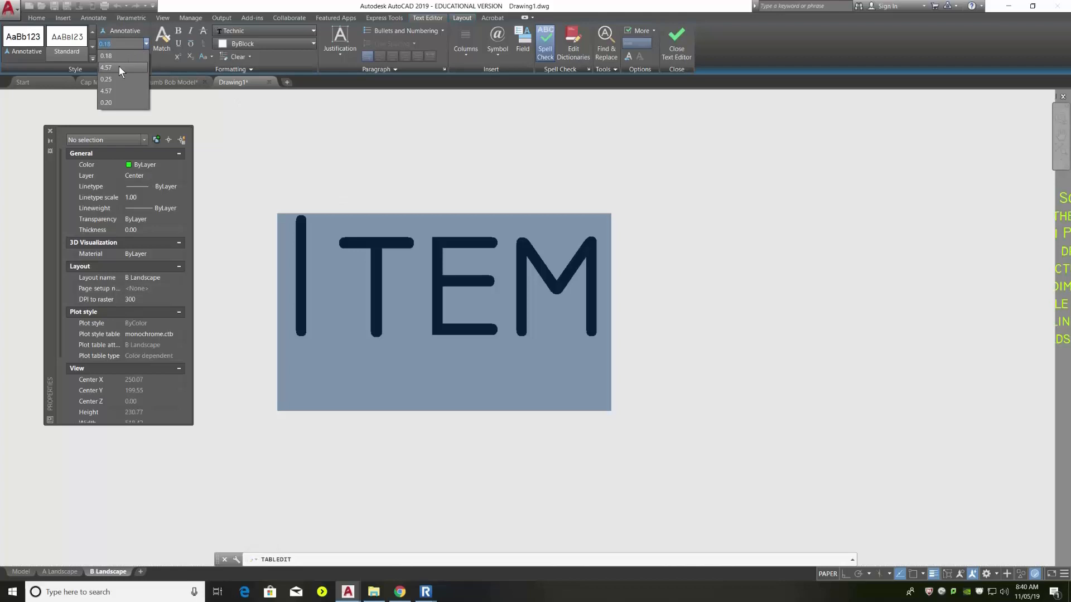
left_click(118, 66)
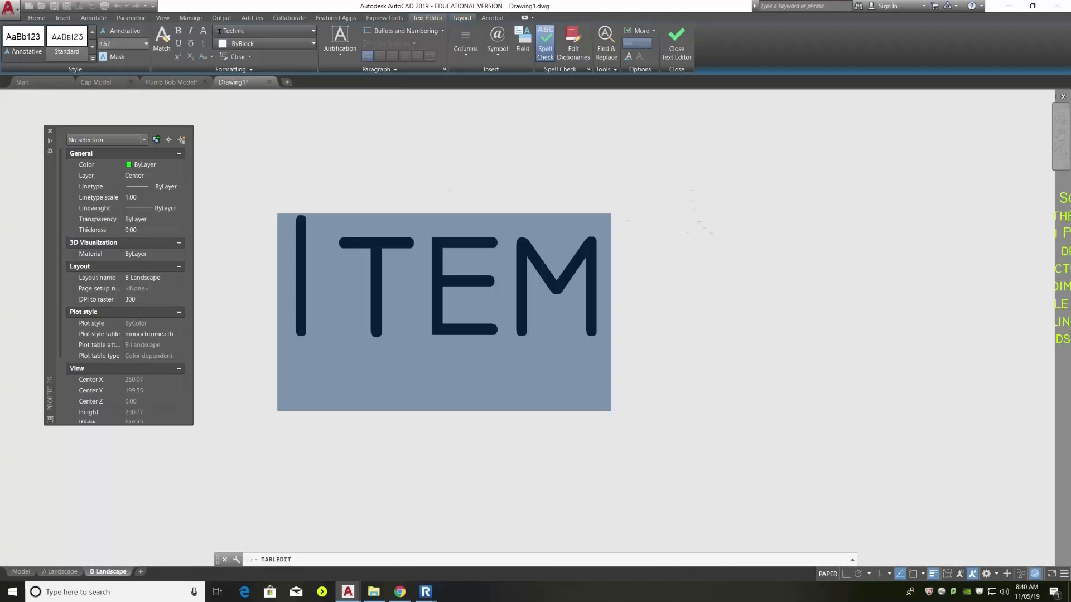
left_click(639, 299)
scroll(639, 299, "down", 2)
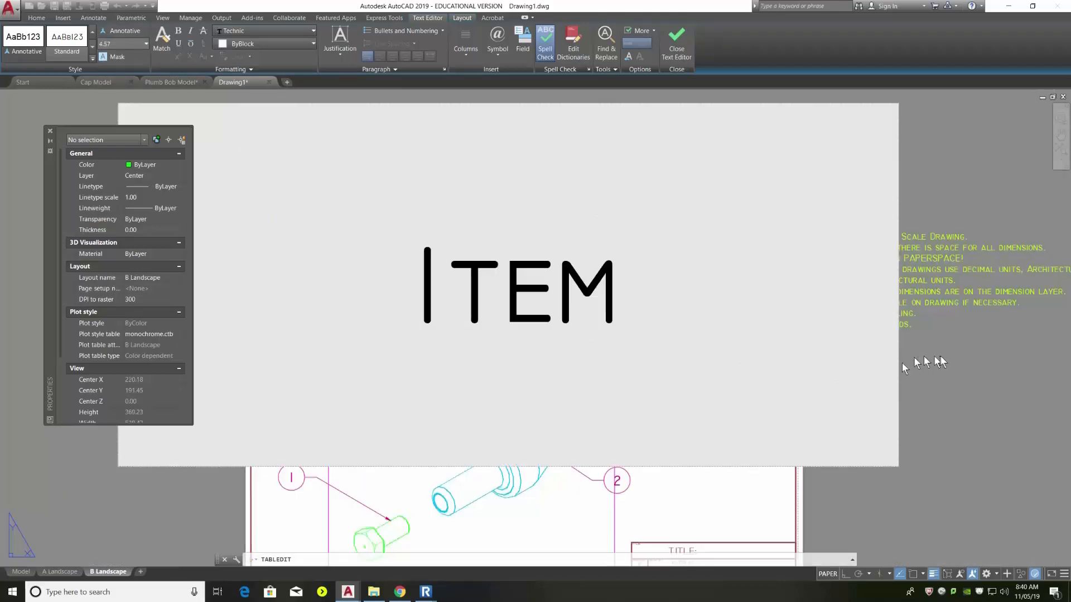
left_click(626, 299)
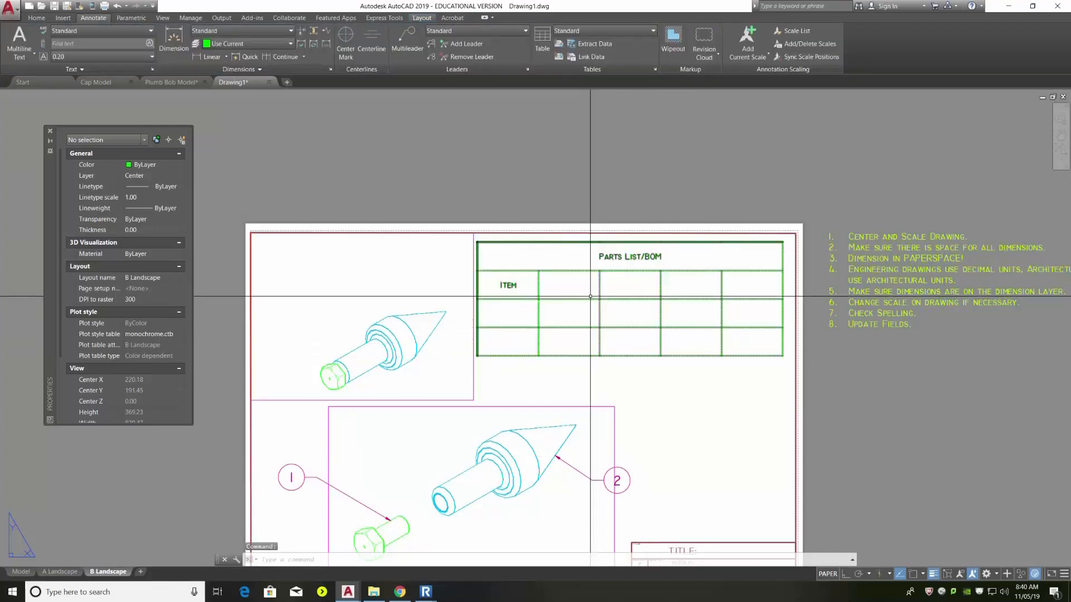
Enter "Part #" in the second column's header cell with a text height of 4.57
double_click(568, 296)
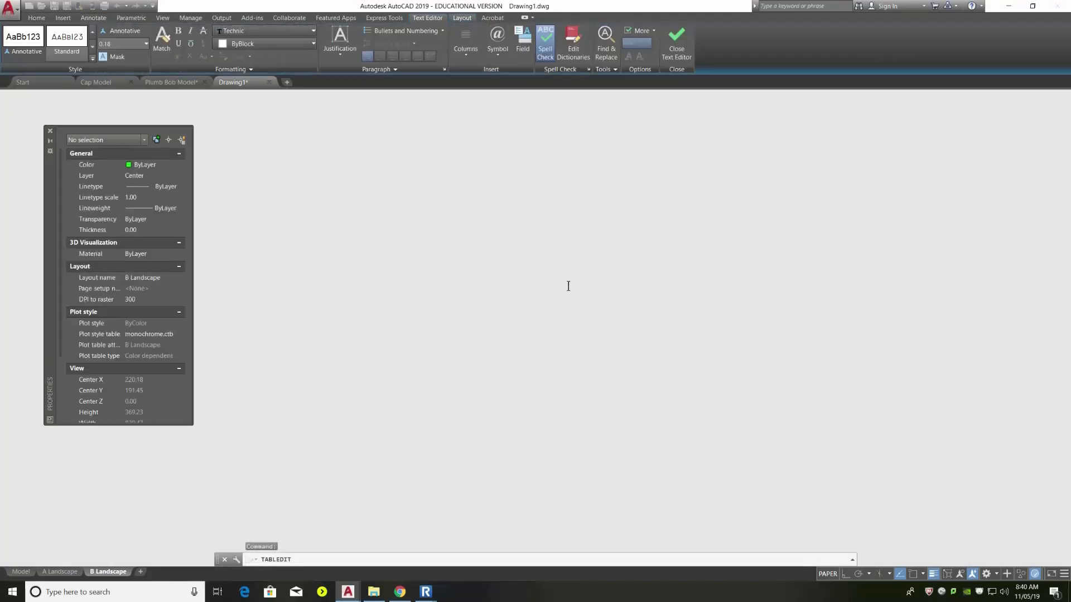
left_click(146, 44)
left_click(119, 66)
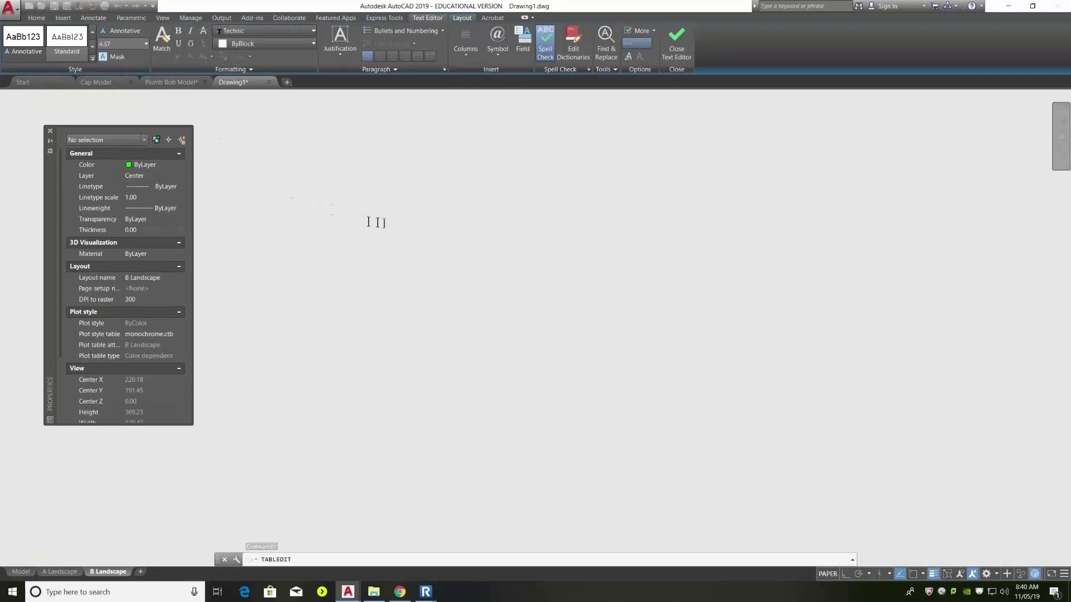
type("PART #")
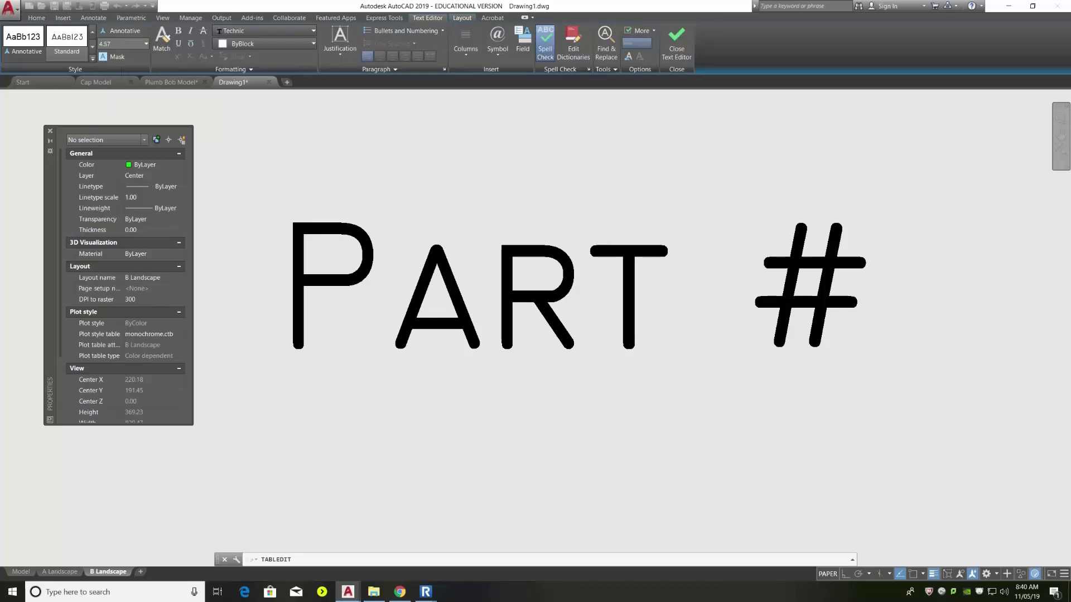
scroll(550, 350, "down", 2)
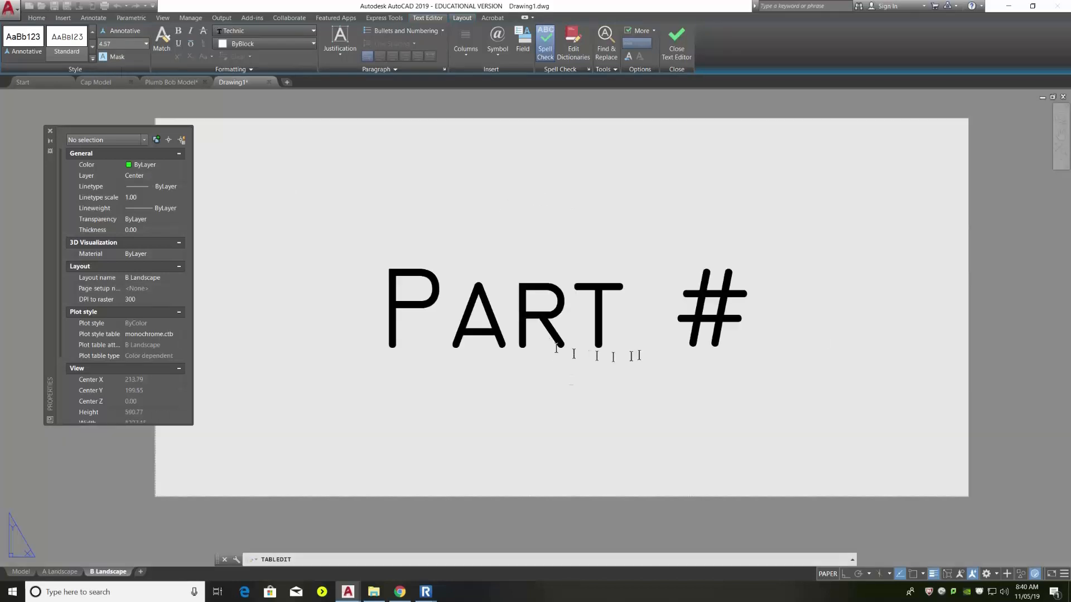
left_click(996, 335)
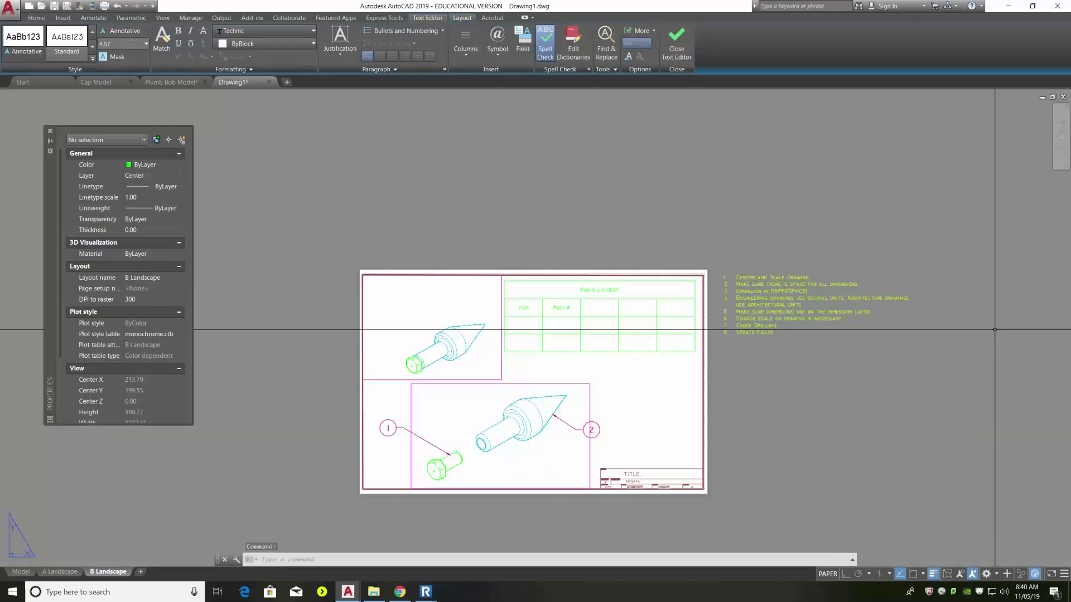
Enter "Part Description" in the third column's header cell with a text height of 4.57
scroll(598, 316, "up", 2)
scroll(597, 317, "down", 2)
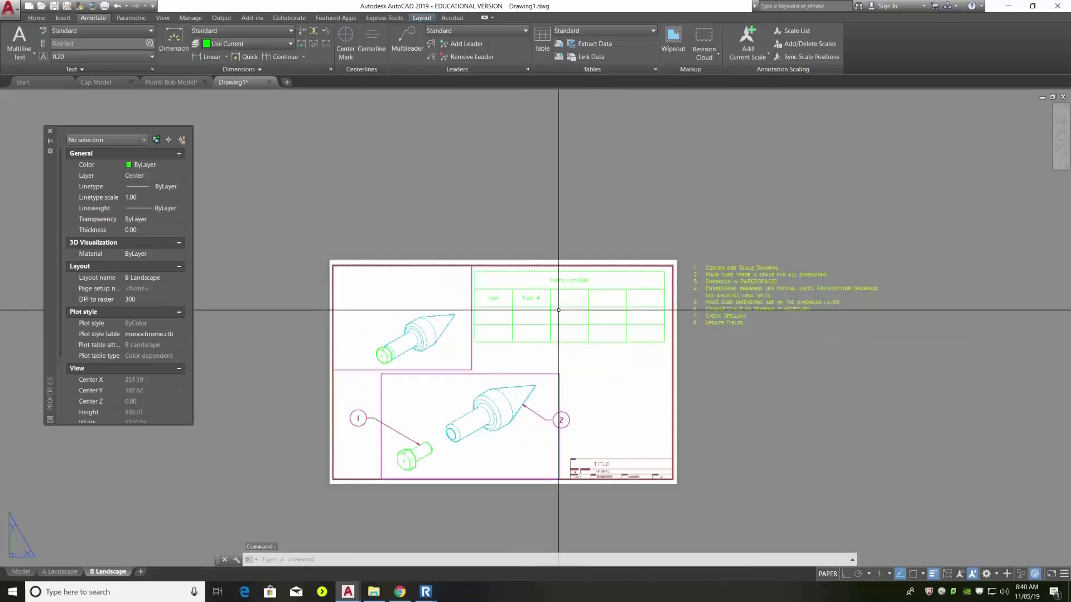
double_click(567, 299)
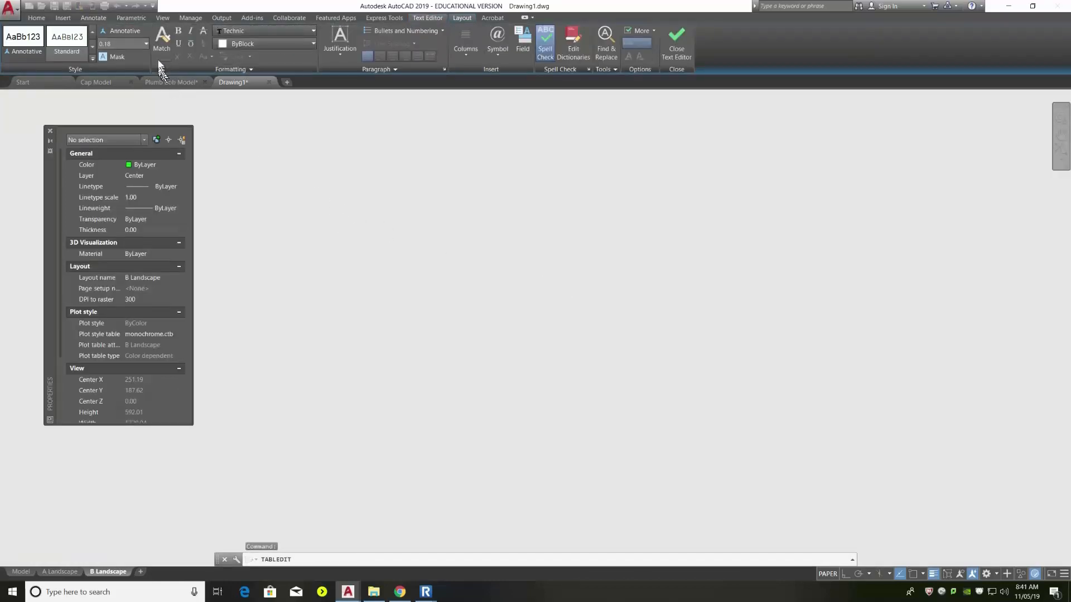
left_click(146, 43)
left_click(127, 64)
type("PART ")
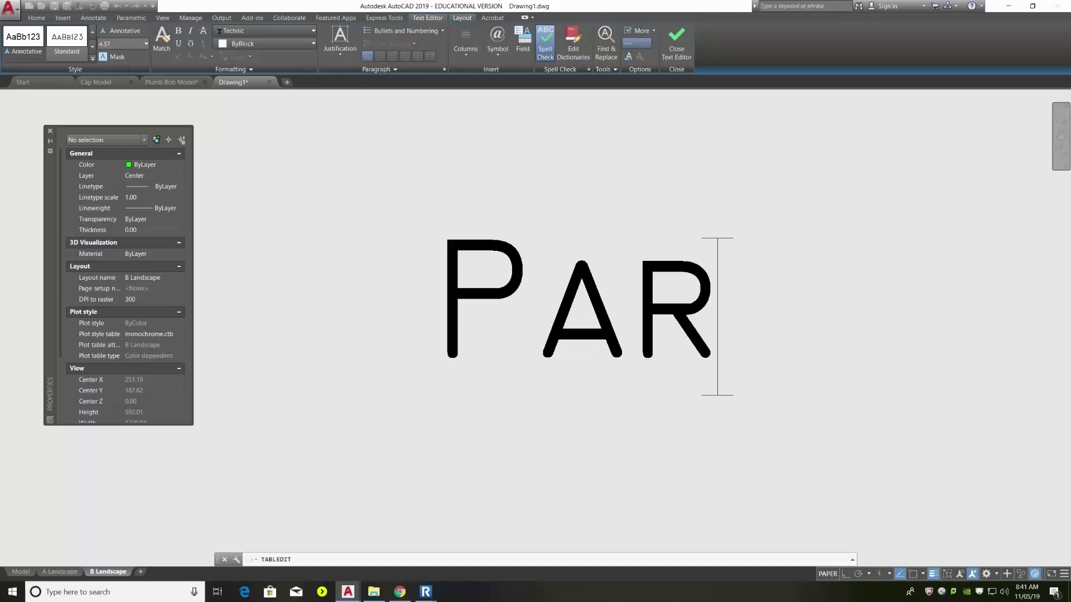
type("Descri")
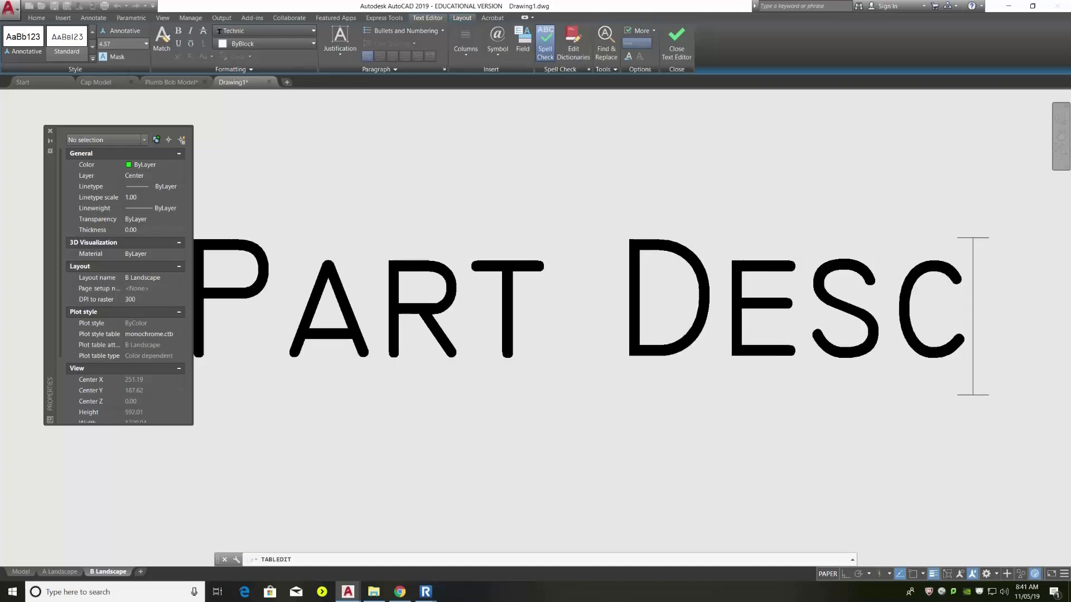
type("ption")
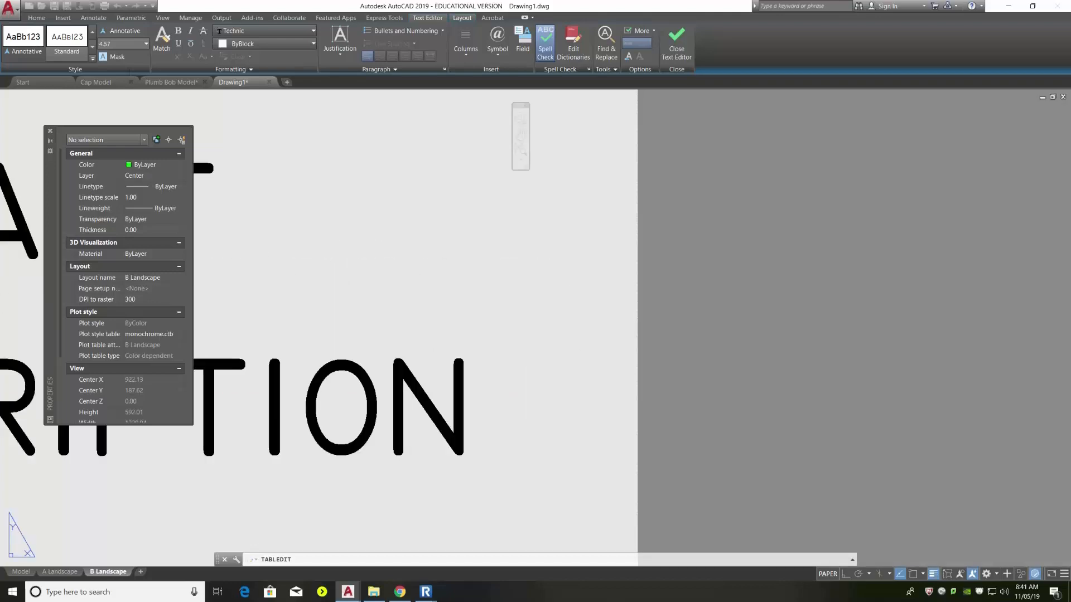
scroll(541, 173, "down", 5)
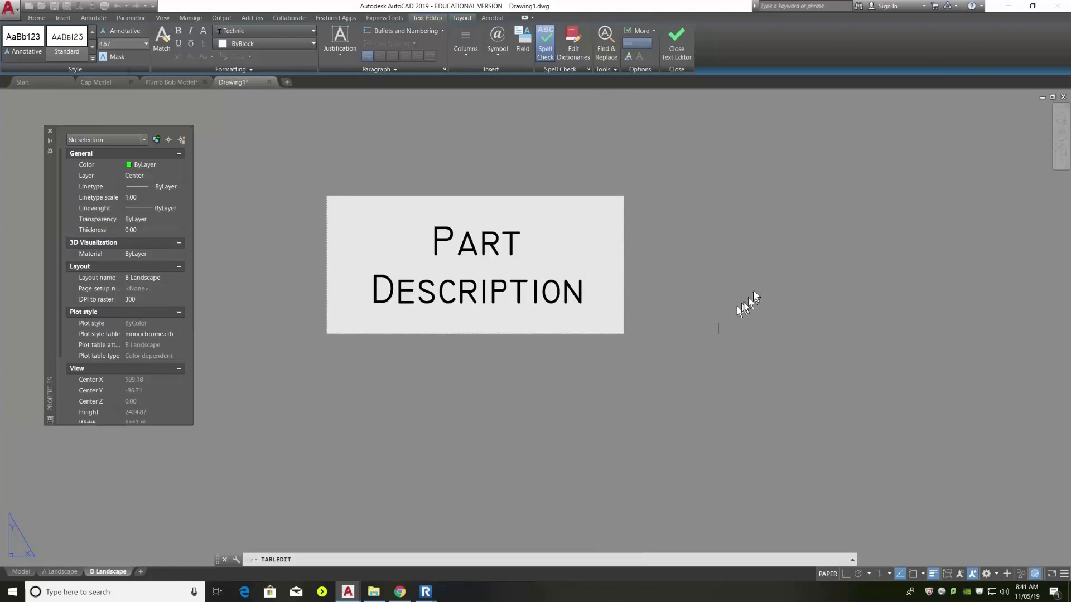
scroll(750, 284, "down", 6)
left_click(753, 279)
Enter "QTY" in the fourth column's header cell with a text height of 4.57
scroll(532, 280, "up", 8)
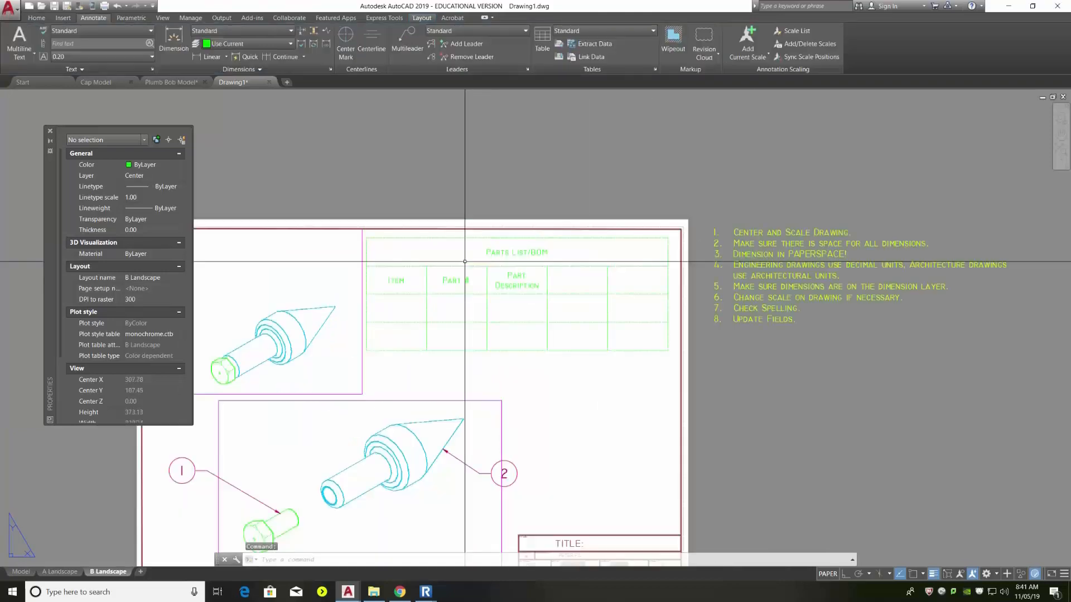
double_click(576, 280)
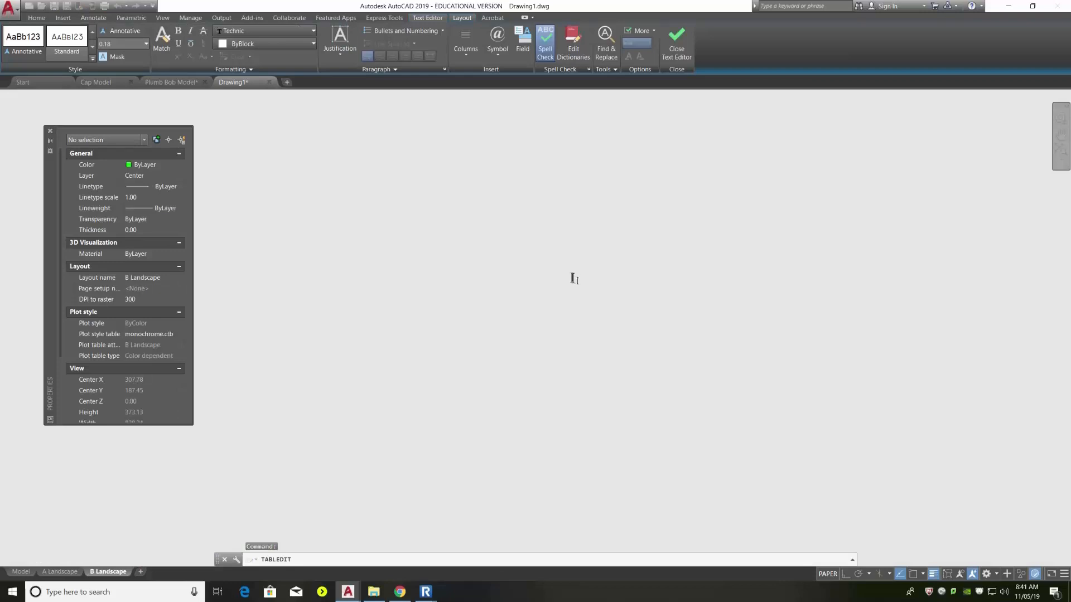
left_click(146, 43)
left_click(133, 65)
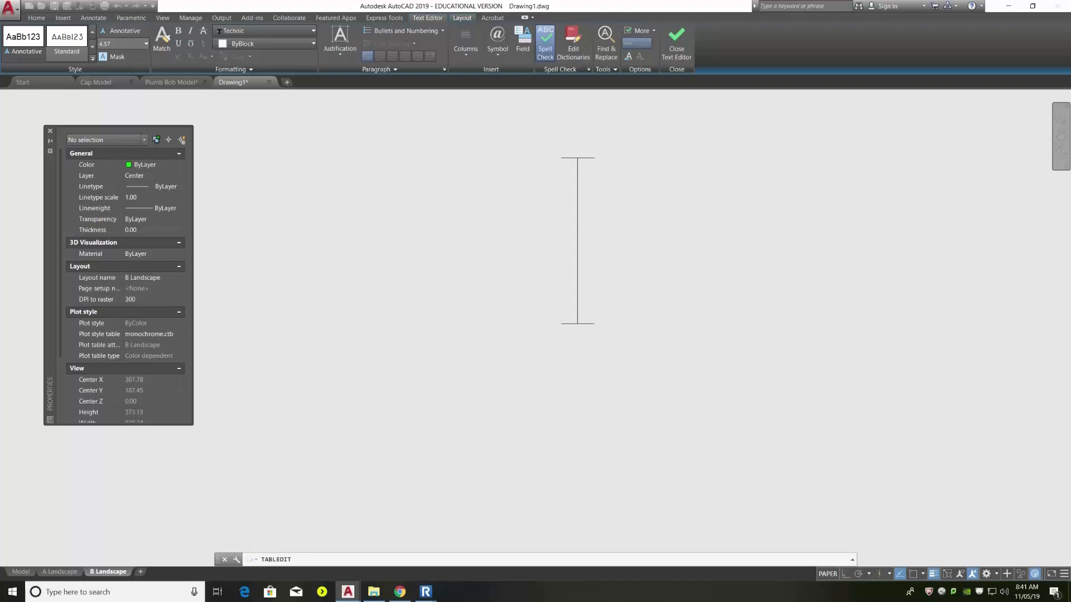
type("QTY")
scroll(392, 261, "down", 4)
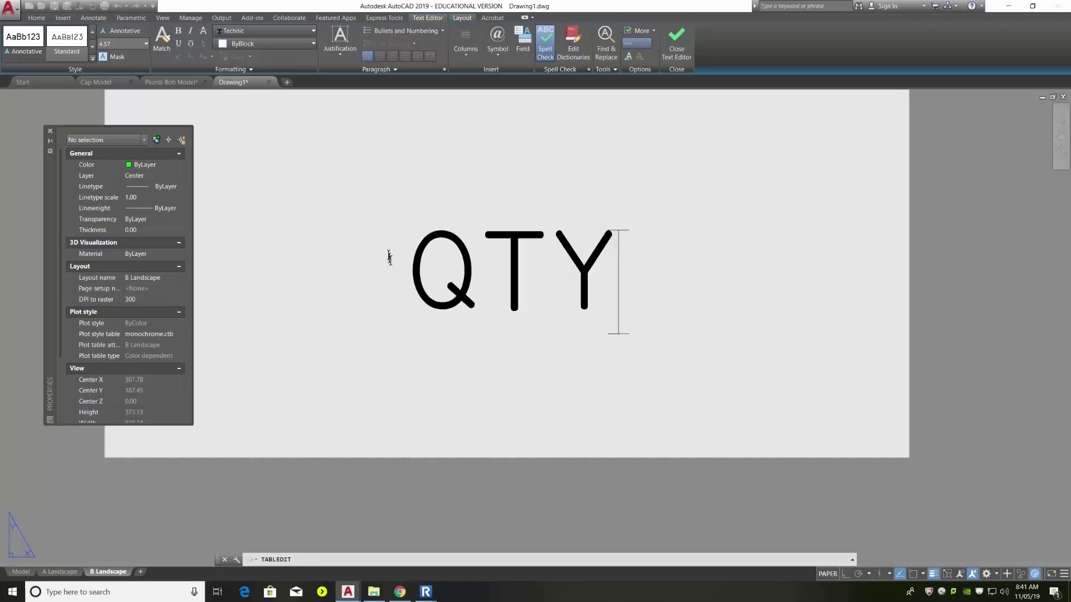
key("Escape")
scroll(510, 256, "up", 4)
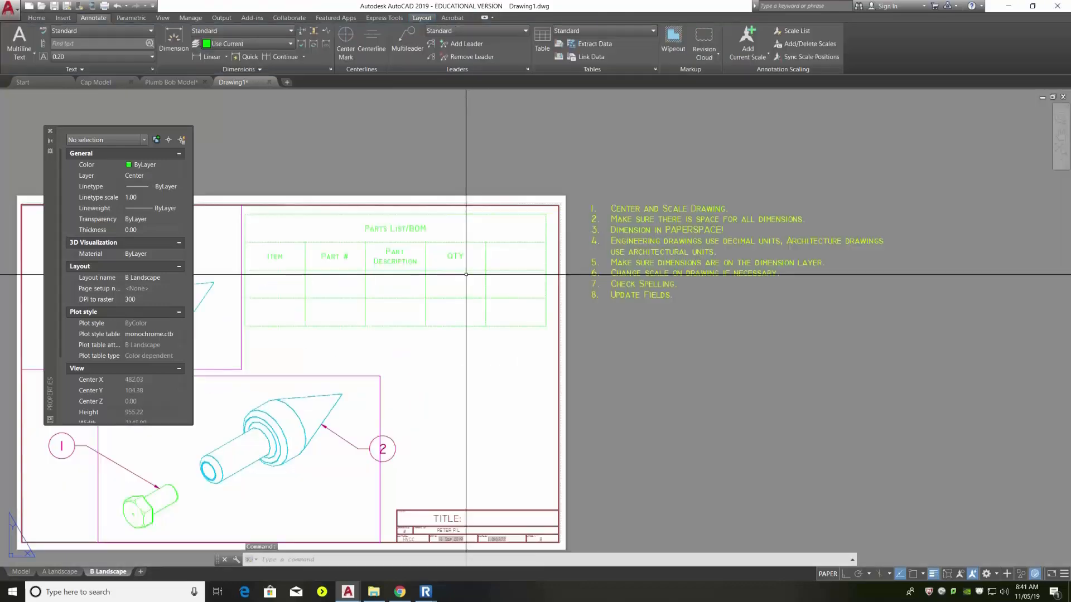
Enter "Materials" in the fifth column's header cell with a text height of 4.57
double_click(510, 257)
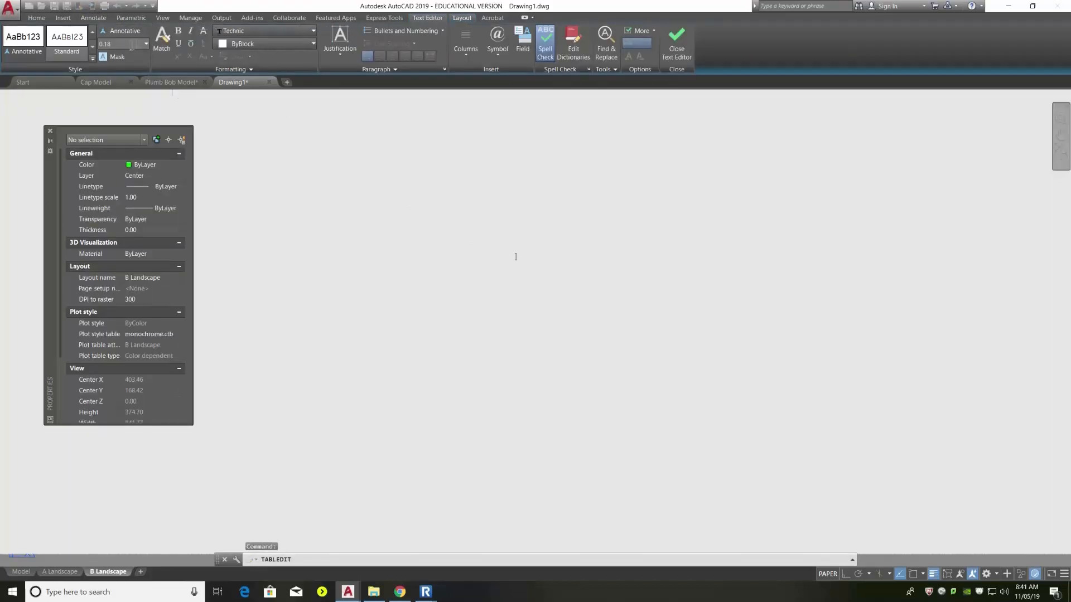
left_click(147, 45)
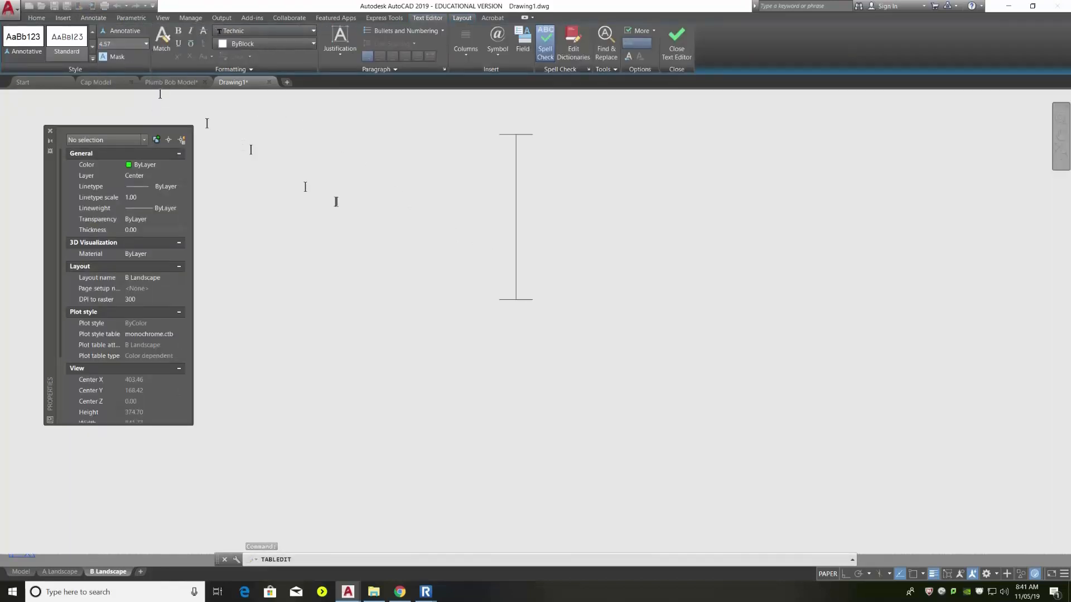
left_click(129, 66)
type("MATER")
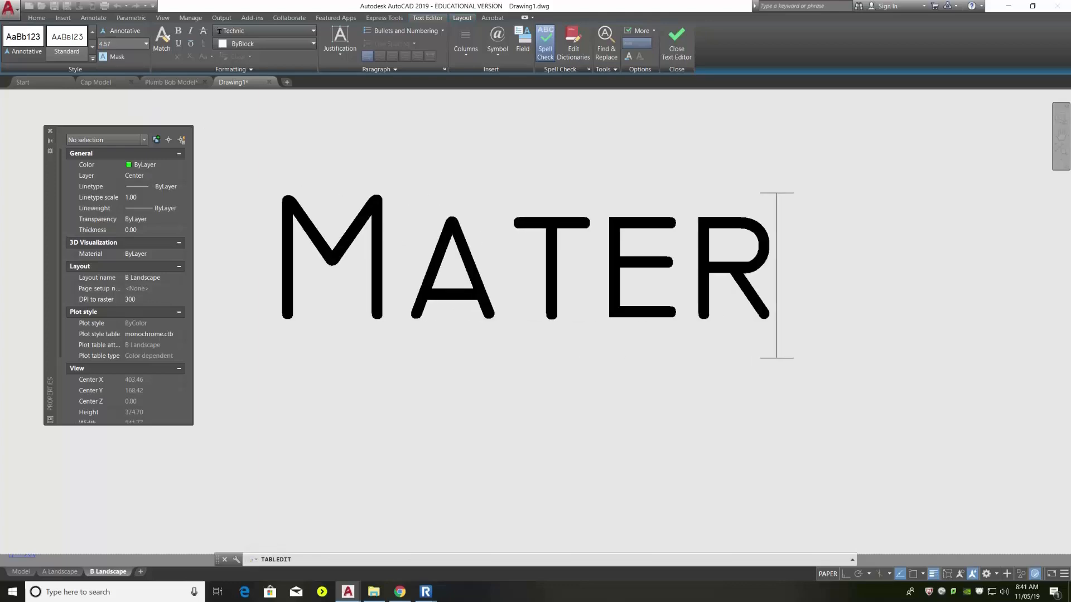
type("IALS")
scroll(374, 256, "down", 2)
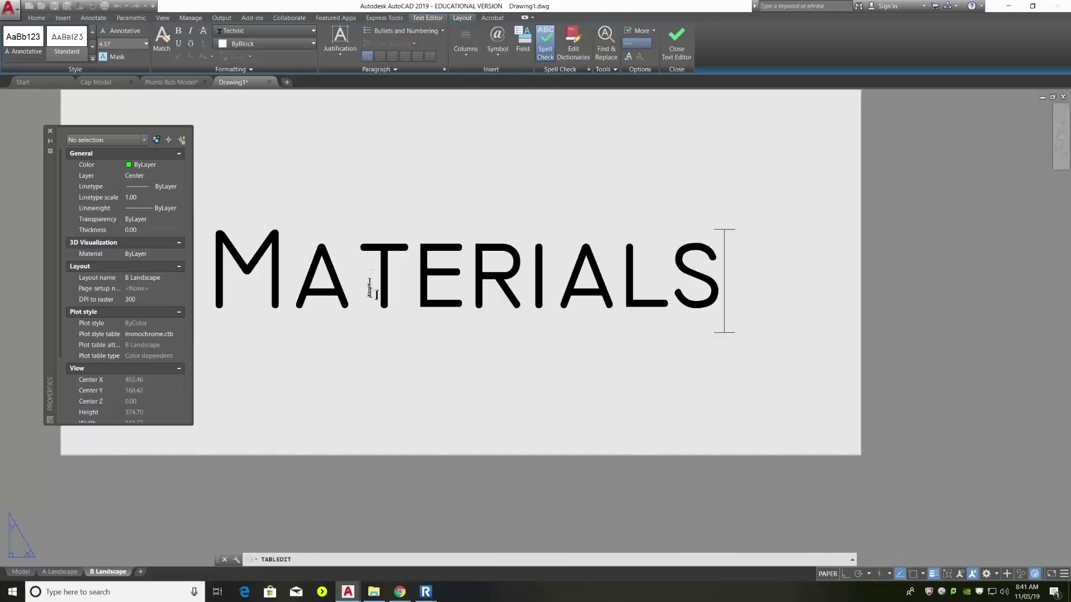
left_click(957, 329)
scroll(833, 270, "down", 1)
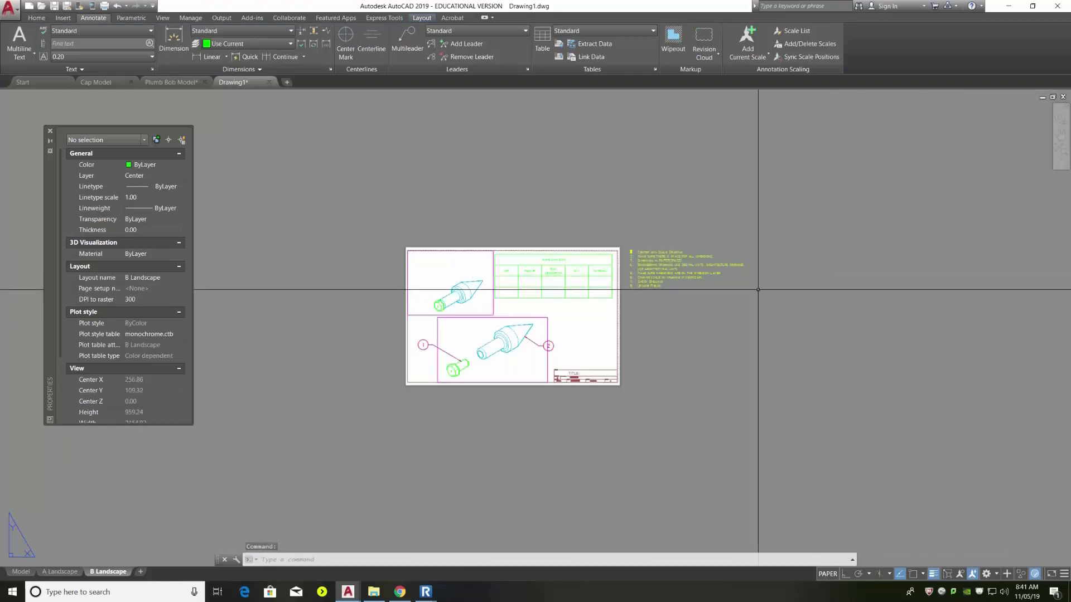
scroll(546, 283, "up", 3)
scroll(546, 281, "down", 2)
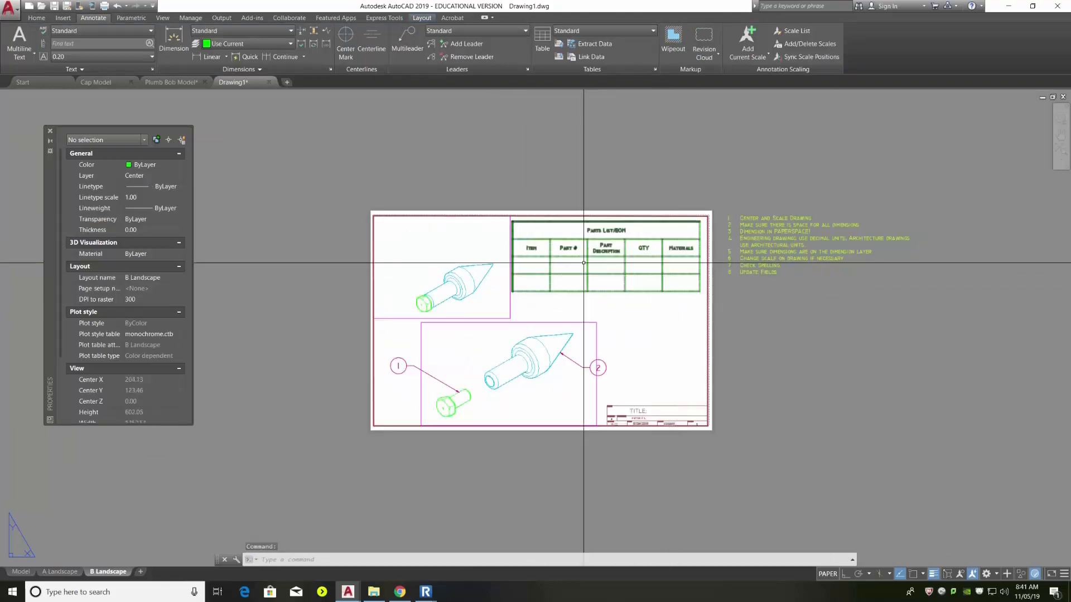
scroll(545, 279, "up", 4)
scroll(546, 277, "down", 2)
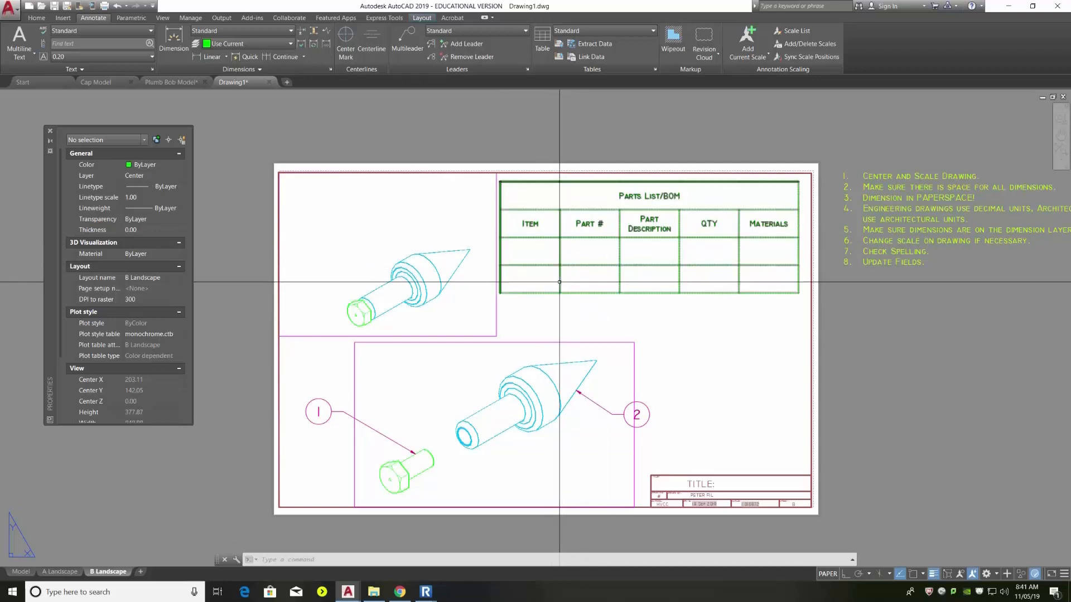
Enter 1 in the first data row's Item cell with a text height of 4.57 and Middle Center justification
double_click(530, 254)
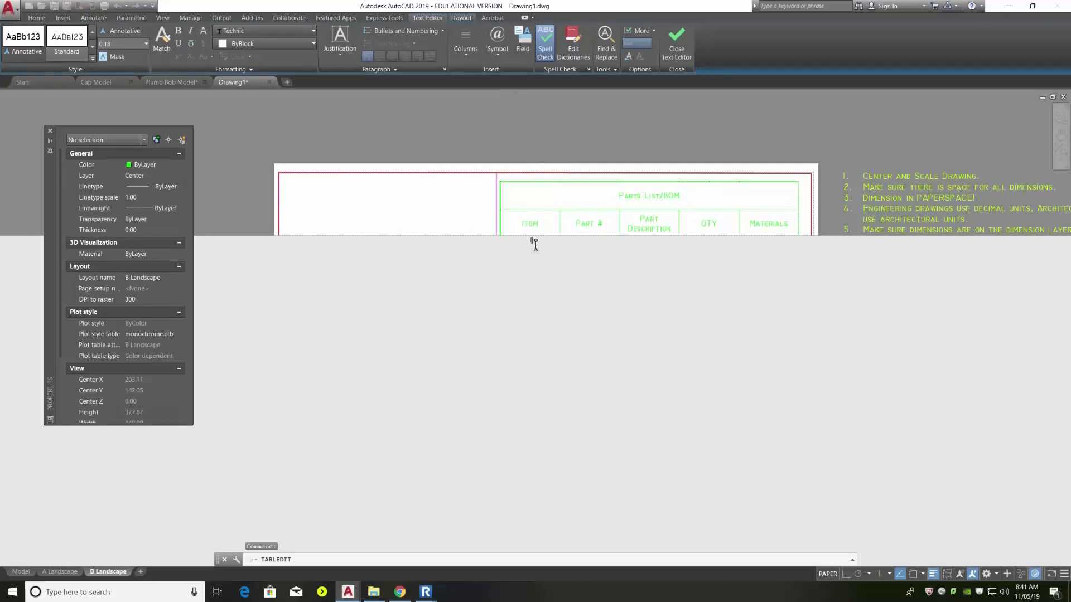
left_click(146, 43)
left_click(125, 65)
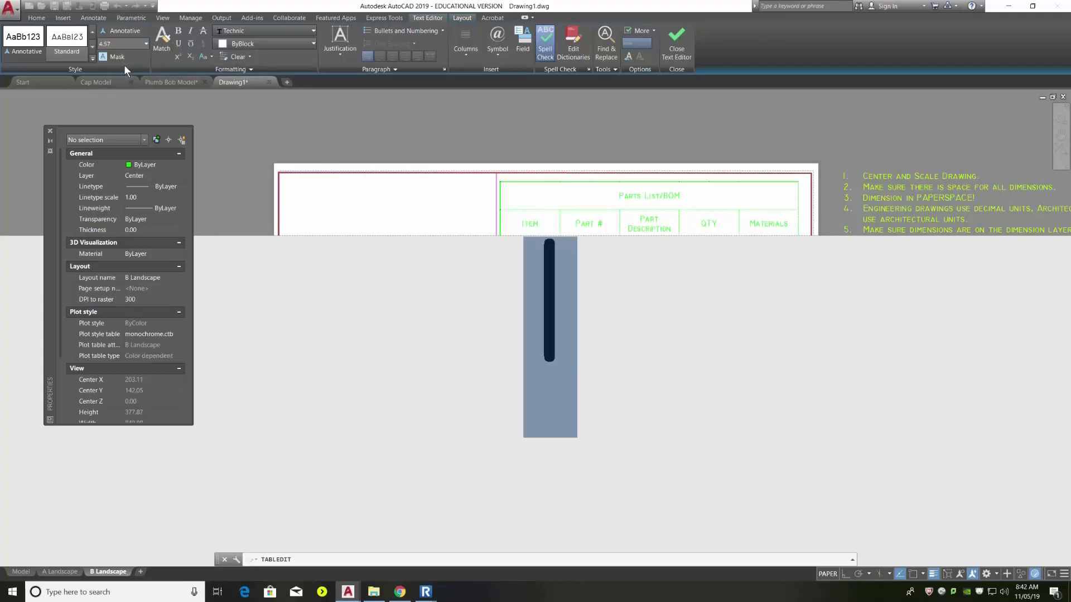
left_click(462, 51)
left_click(465, 49)
left_click(341, 52)
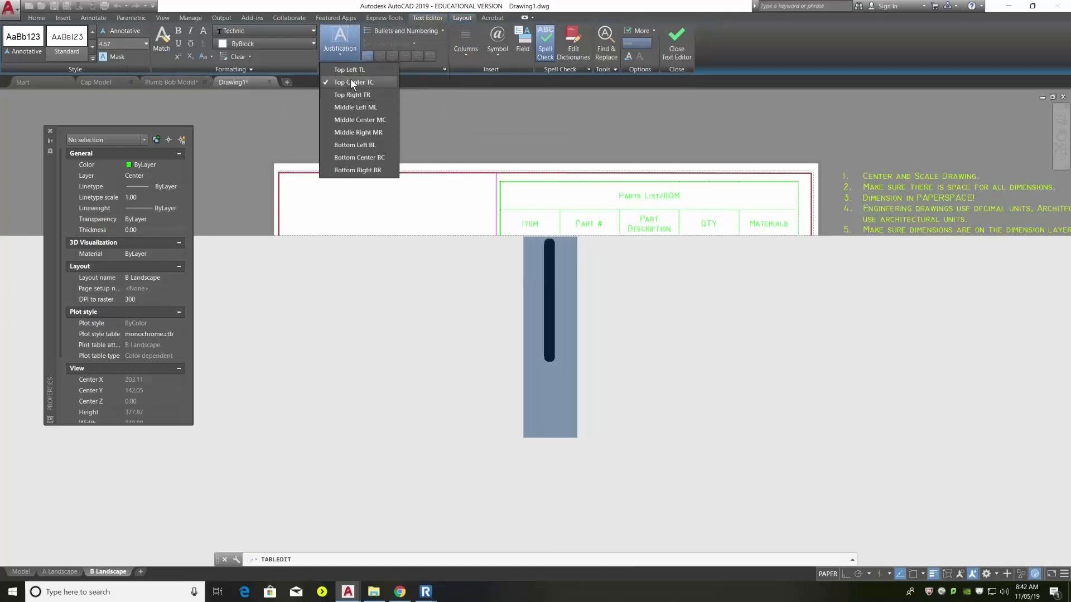
left_click(349, 119)
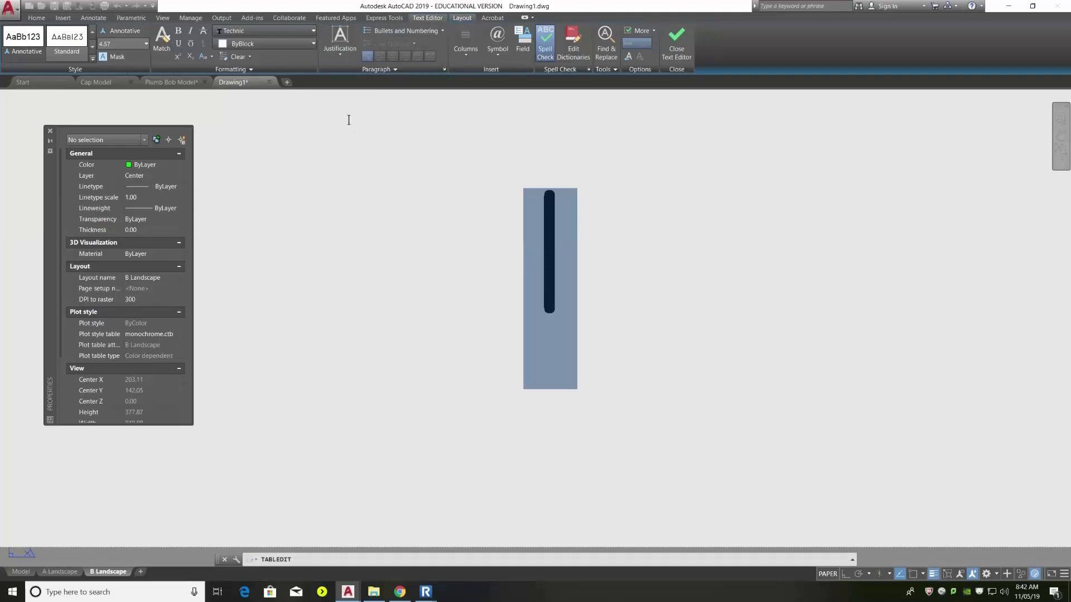
scroll(559, 249, "down", 2)
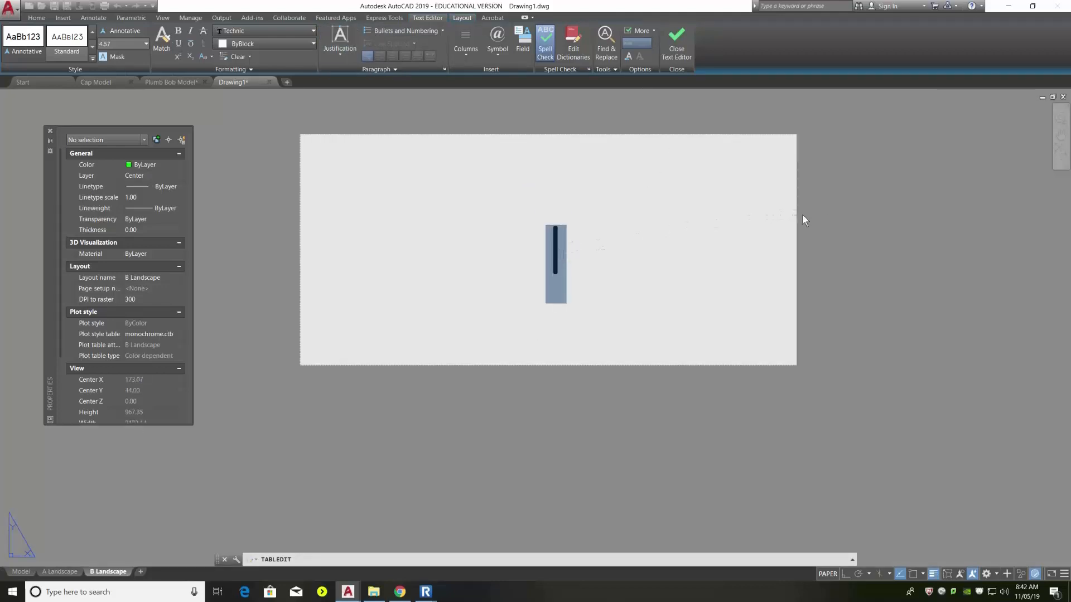
left_click(828, 214)
scroll(584, 232, "up", 4)
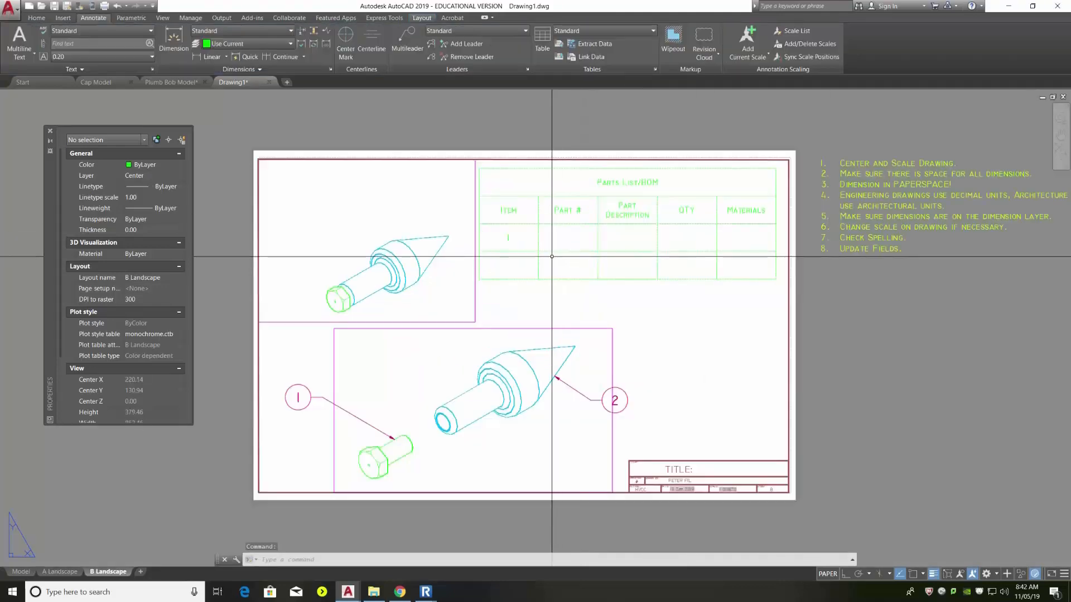
Enter 2 in the second data row's Item cell with a text height of 4.57 and Middle Center justification
double_click(510, 263)
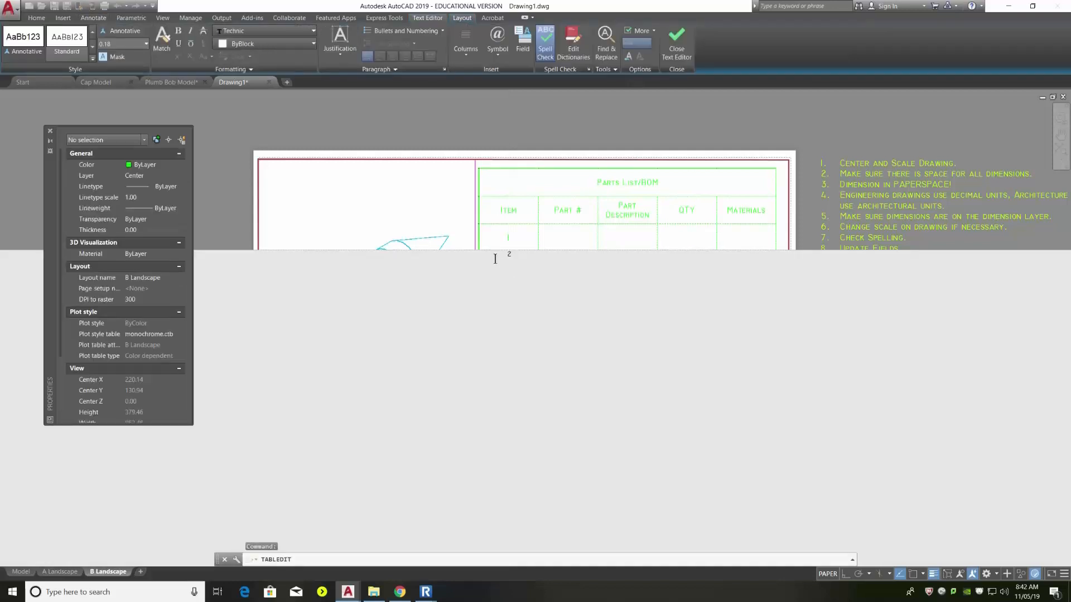
left_click_drag(517, 256, 504, 254)
left_click(146, 42)
left_click(129, 64)
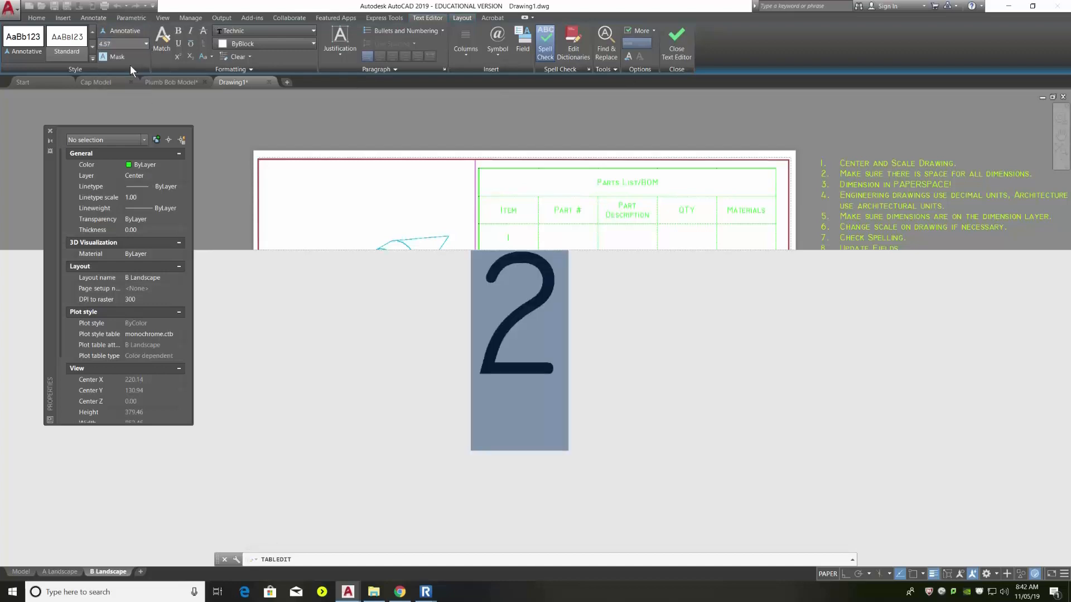
left_click(337, 45)
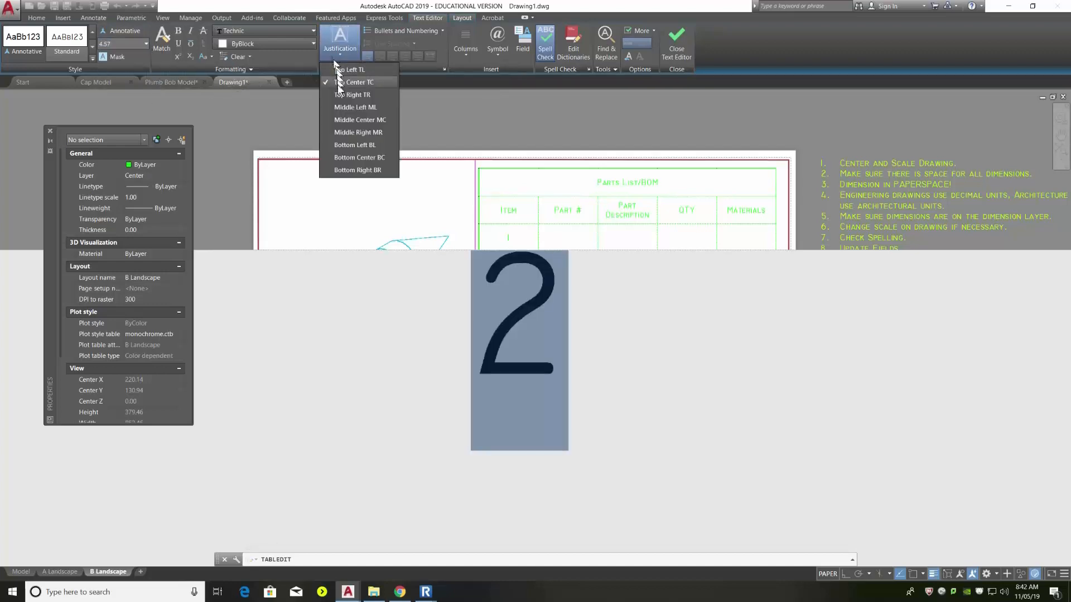
left_click(340, 120)
scroll(449, 222, "down", 4)
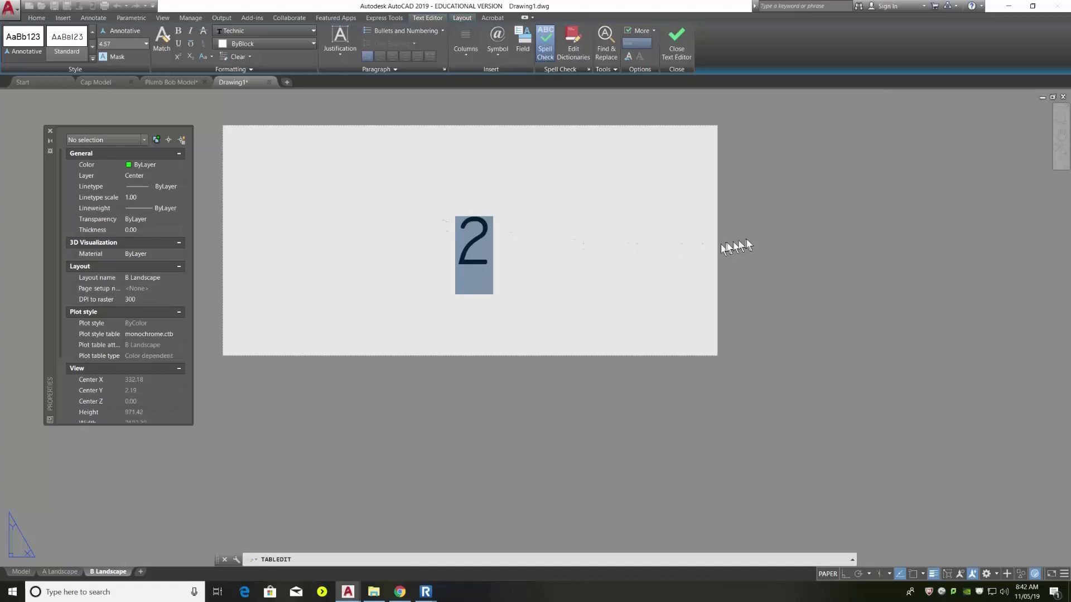
left_click(710, 240)
scroll(467, 239, "up", 4)
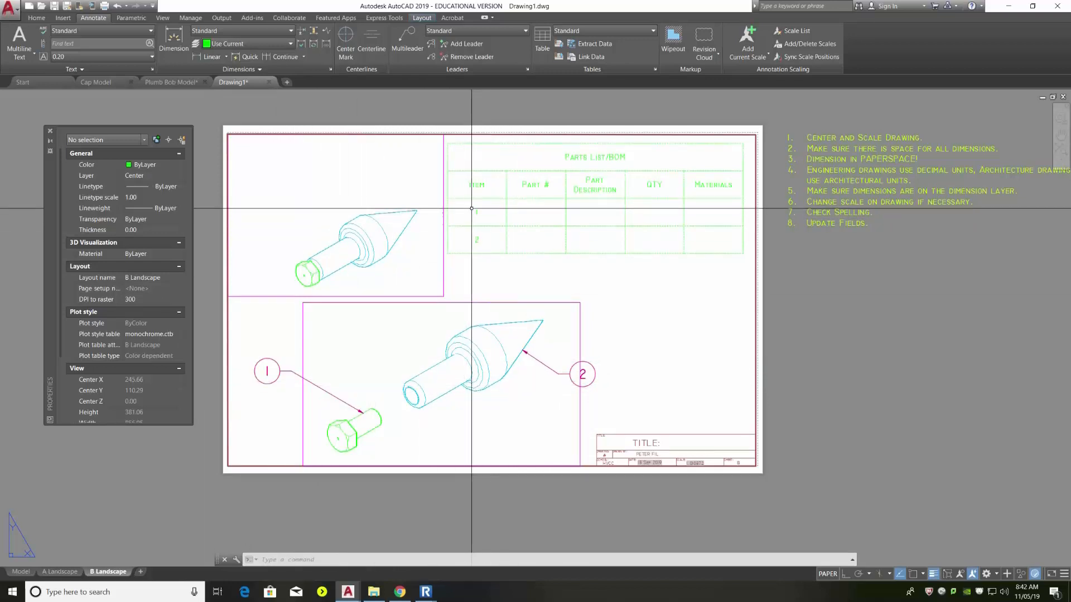
Enter "Part 1" as item 1's part number with a text height of 4.57 and Middle Center justification
double_click(536, 212)
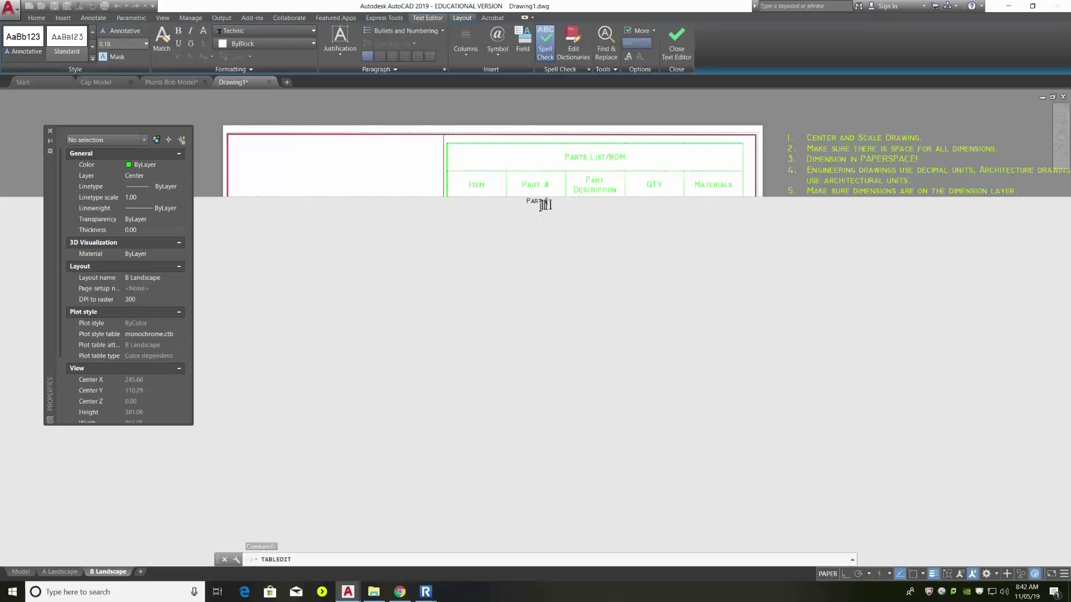
left_click_drag(551, 203, 523, 203)
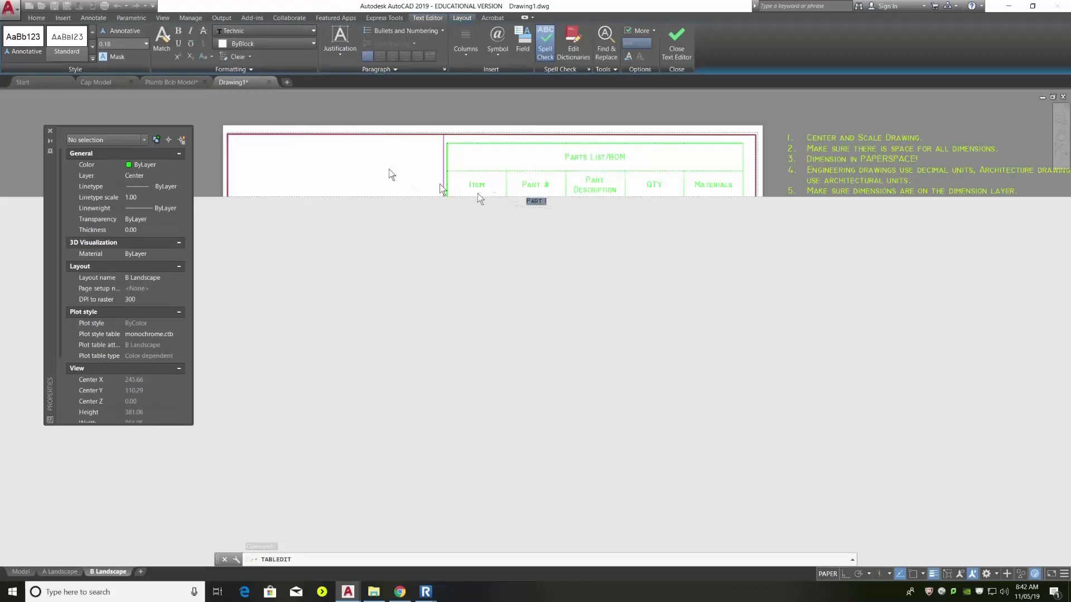
left_click(144, 43)
left_click(125, 64)
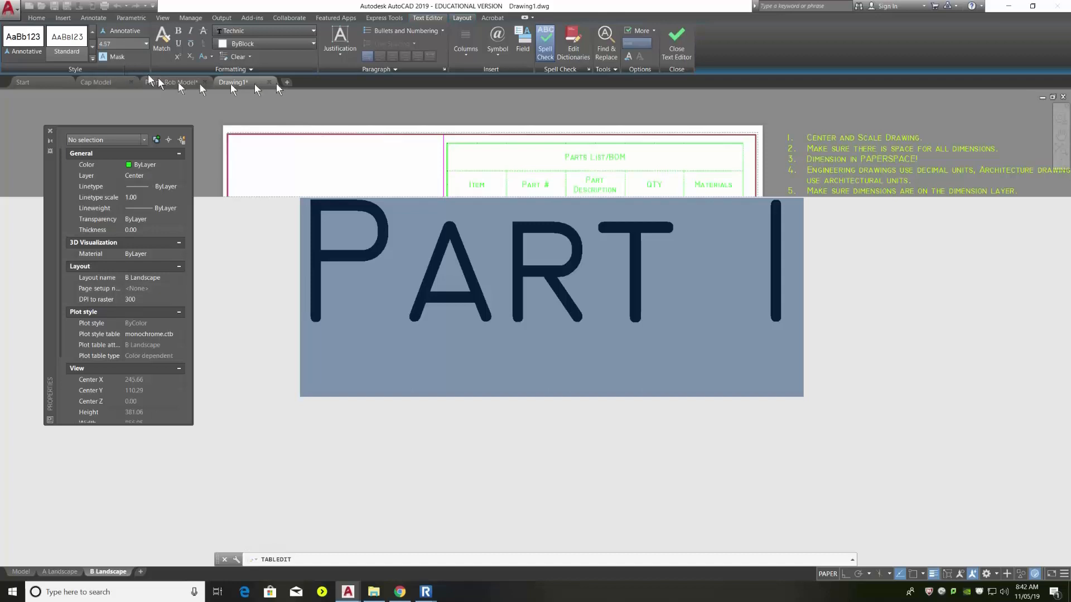
left_click(334, 55)
left_click(348, 119)
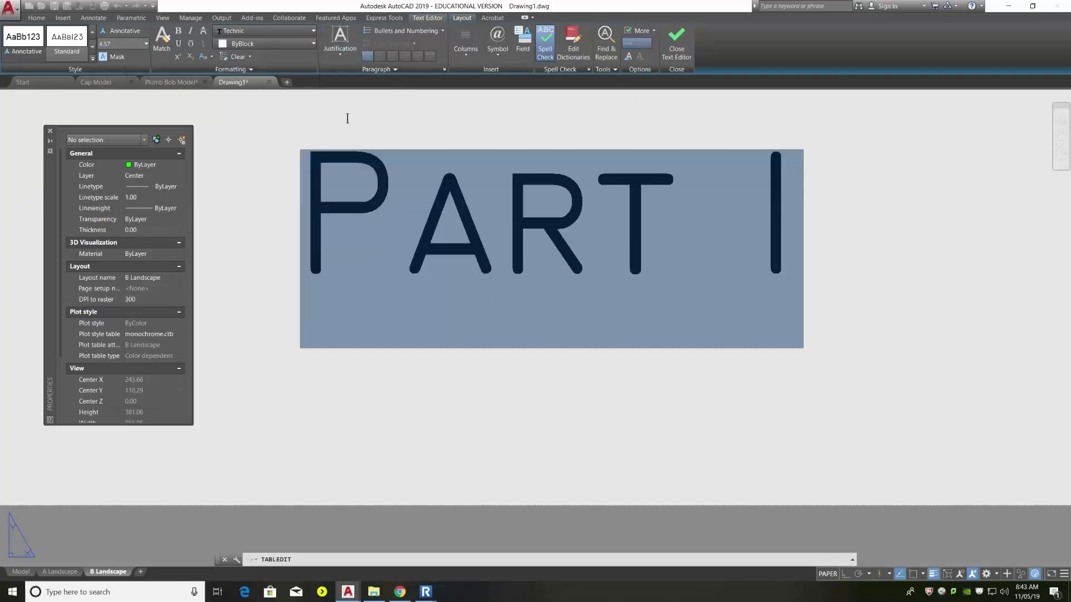
scroll(616, 307, "down", 3)
left_click(785, 272)
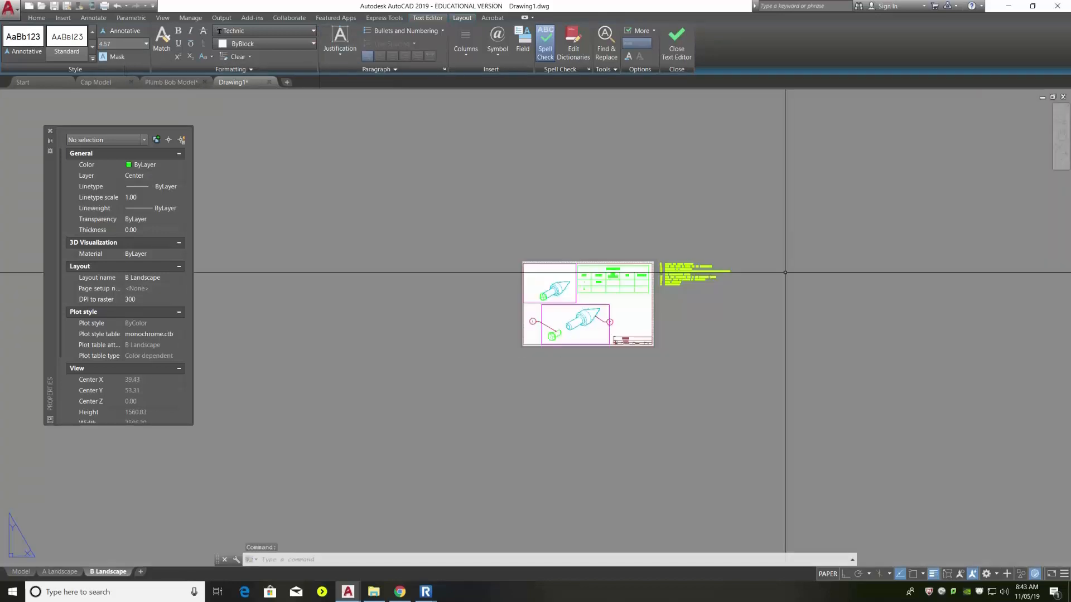
scroll(600, 273, "up", 3)
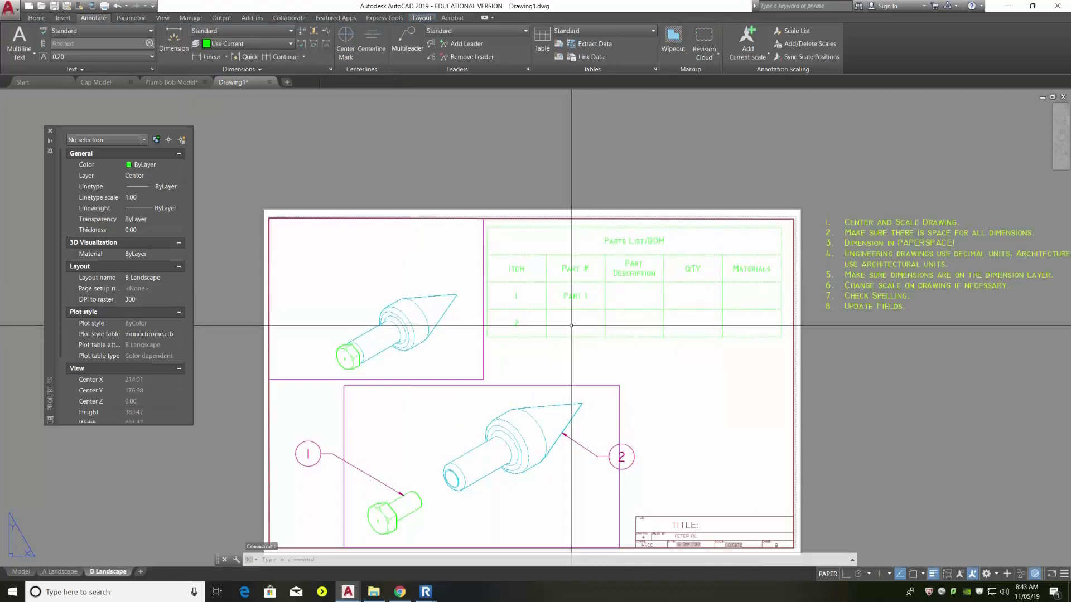
Enter "Part 2" as item 2's part number with a text height of 4.57 and Middle Center justification
double_click(571, 325)
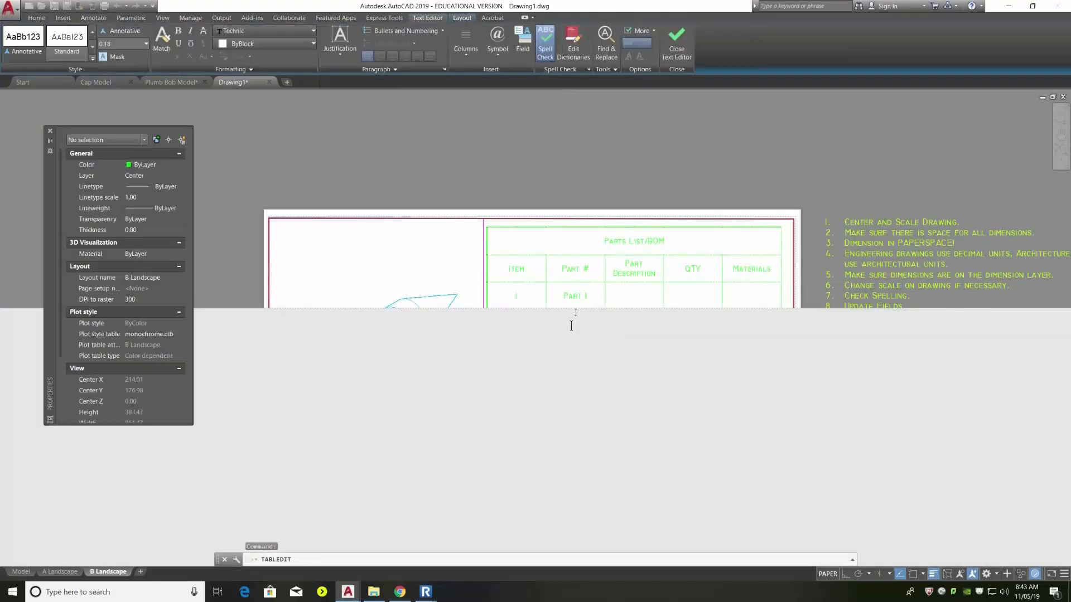
left_click(146, 44)
left_click(128, 67)
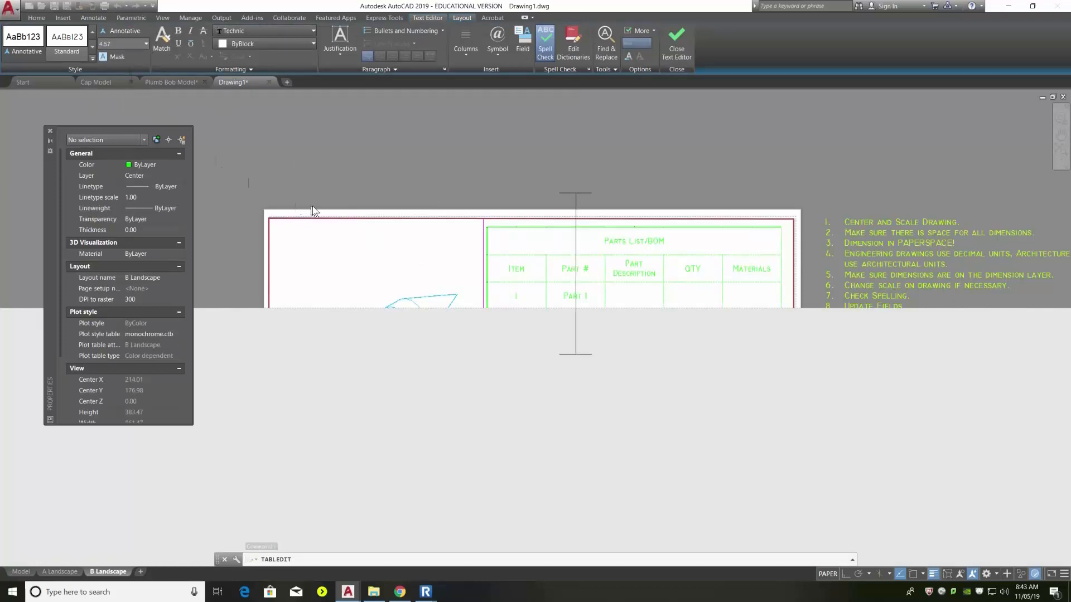
type("PART 2")
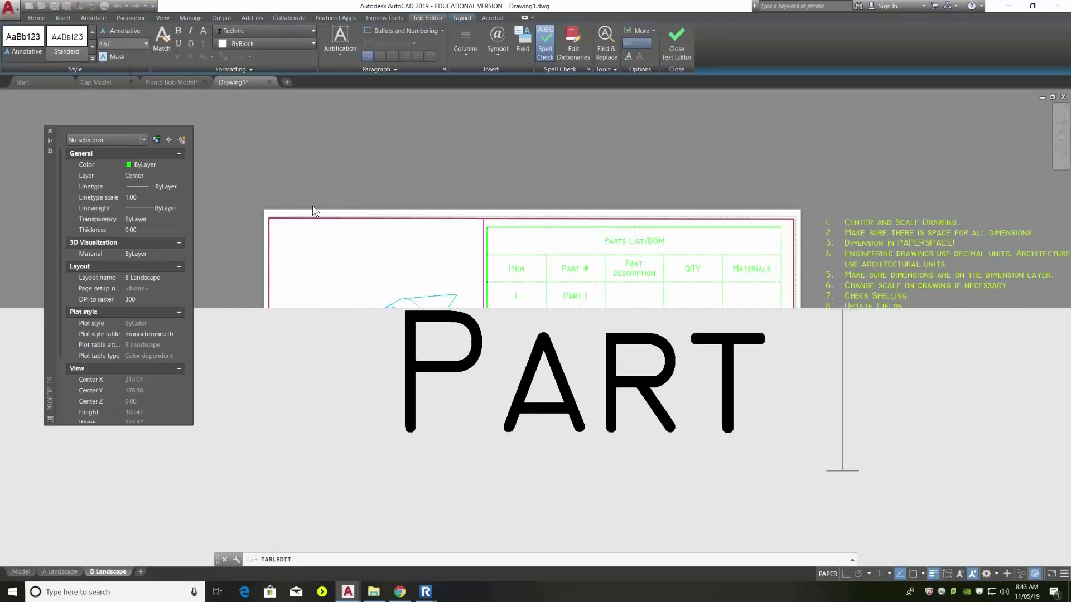
left_click(345, 55)
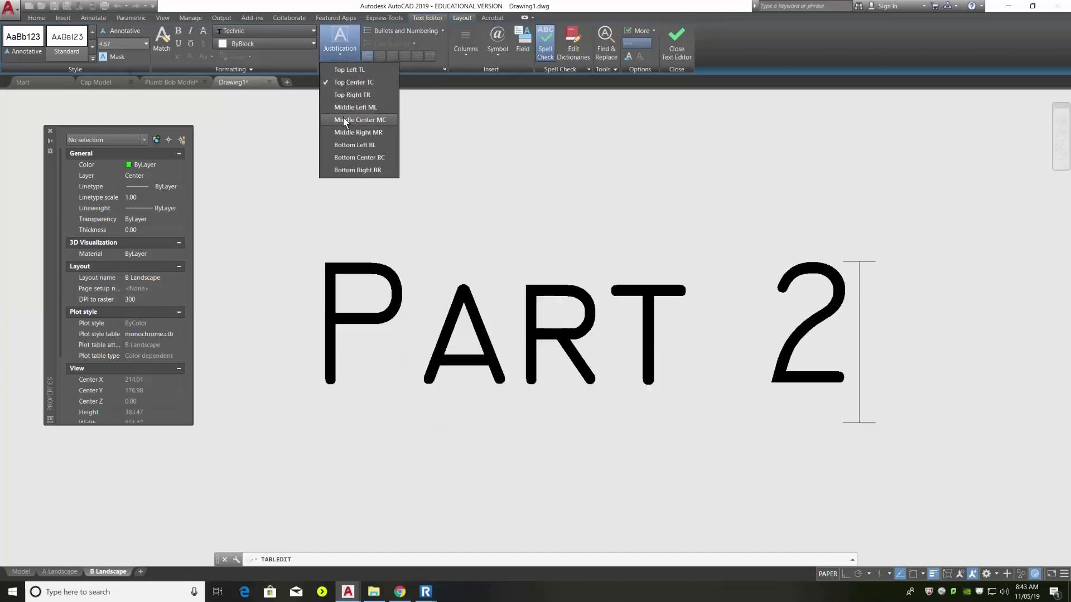
left_click(342, 120)
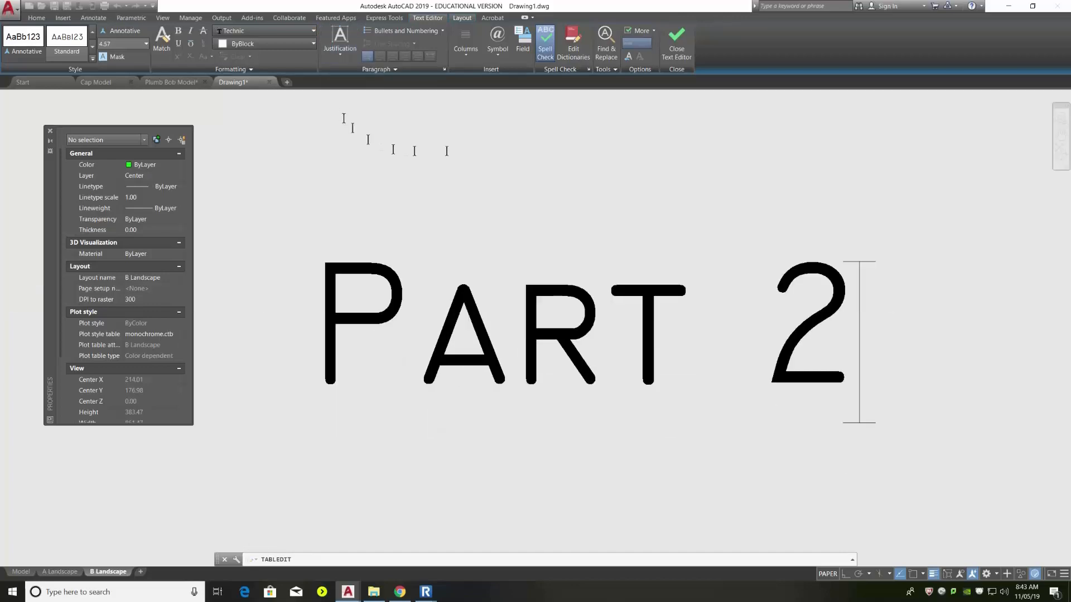
left_click(675, 50)
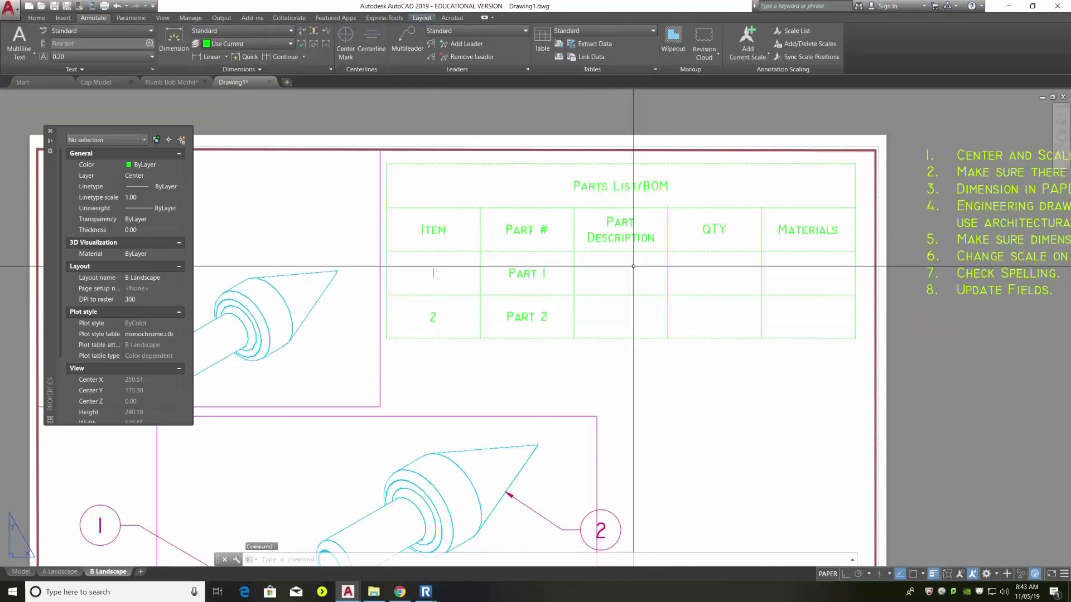
Enter "Cap" as item 1's part description with a text height of 4.57 and Middle Center justification
scroll(648, 269, "down", 2)
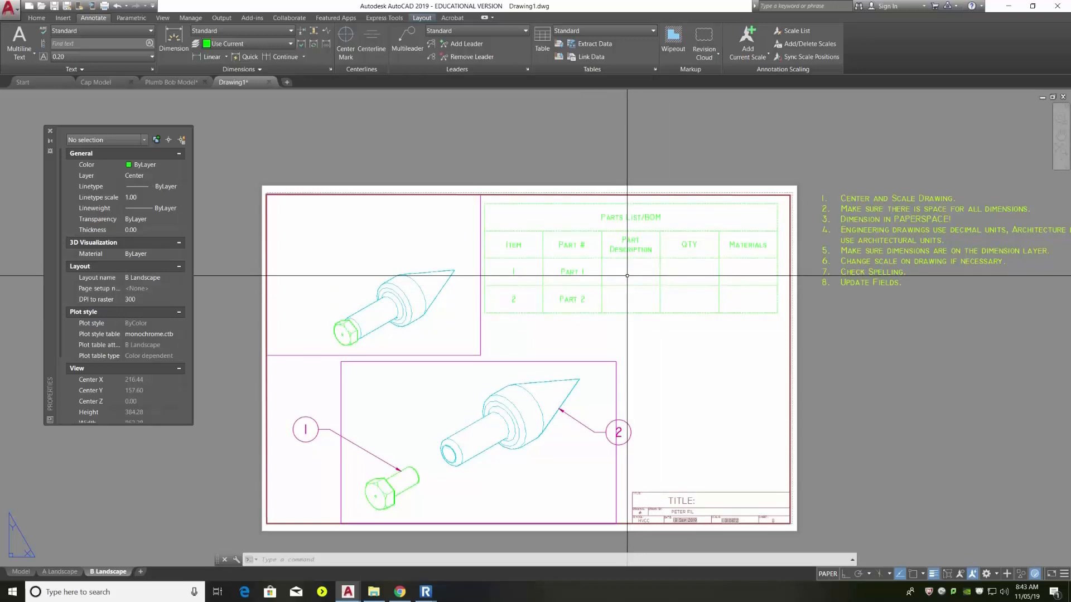
double_click(627, 276)
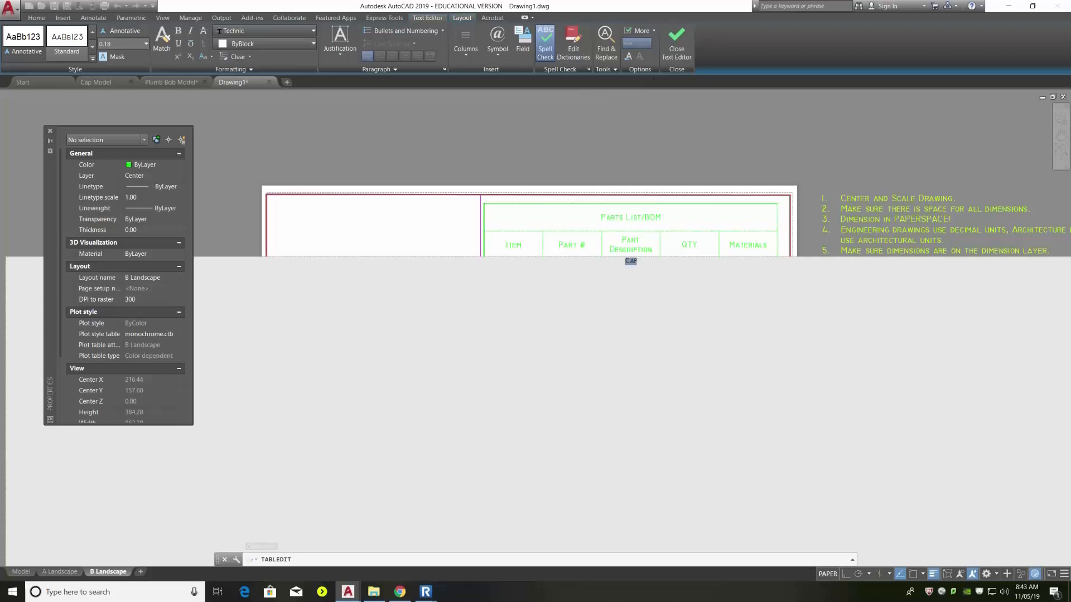
left_click(145, 44)
left_click(121, 68)
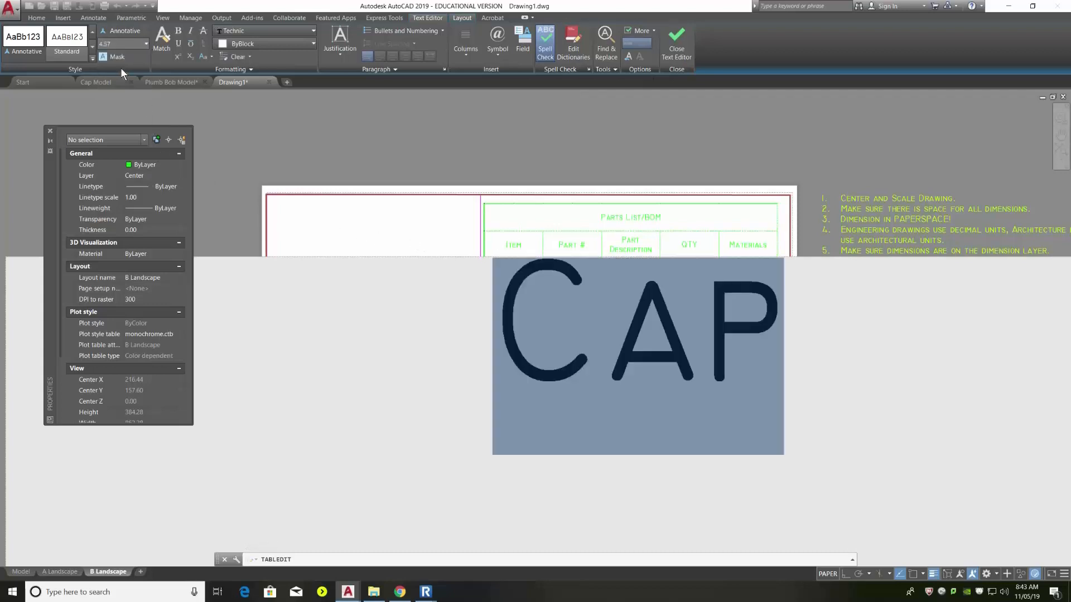
left_click(334, 55)
left_click(341, 120)
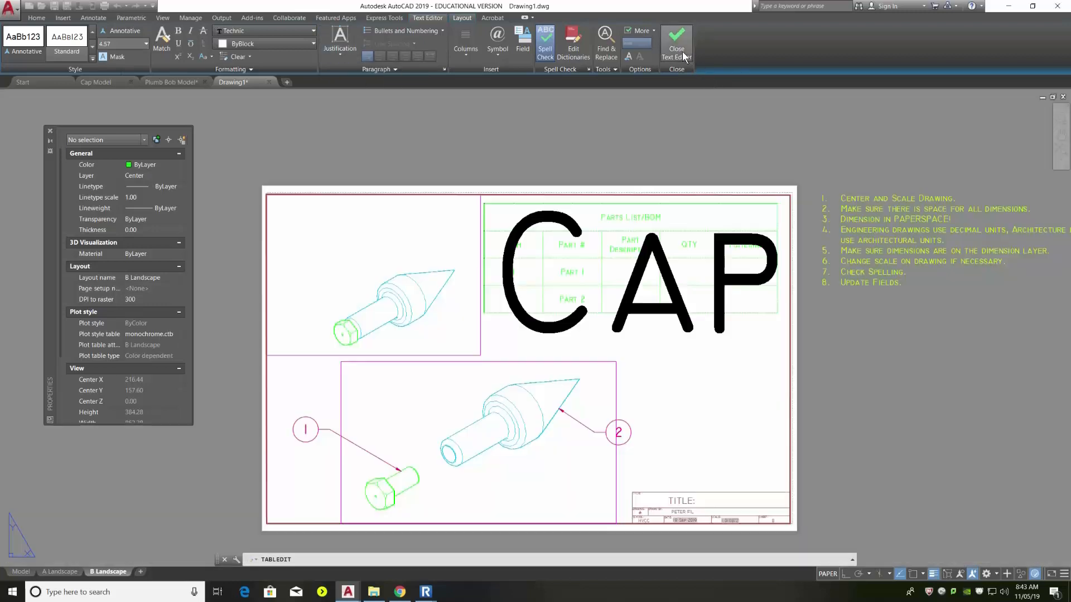
left_click(684, 56)
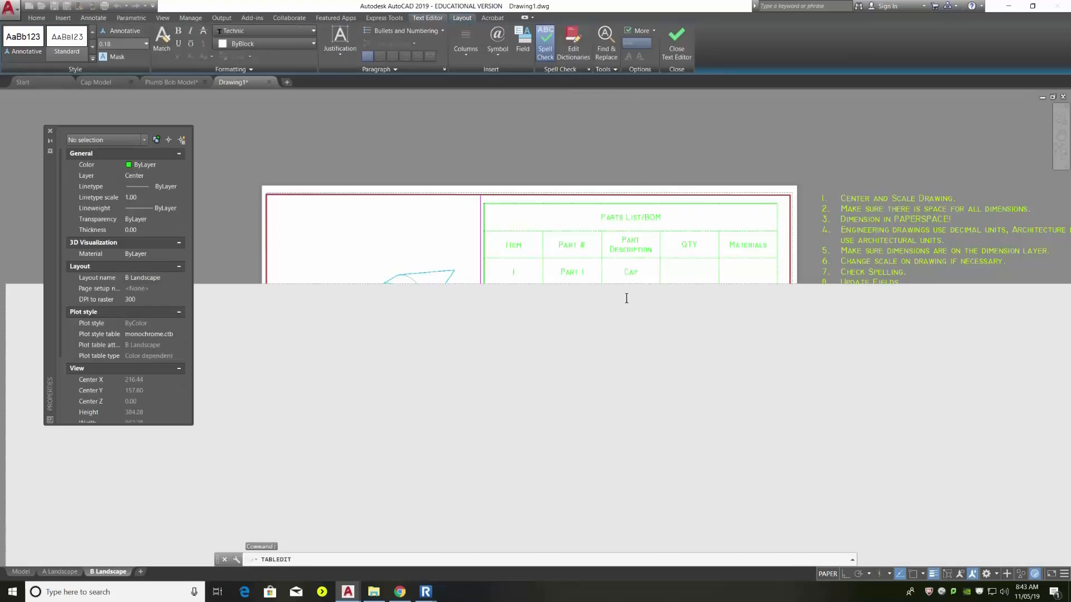
Enter "Plumb Bob" as item 2's part description with a text height of 4.57 and Middle Center justification
left_click(146, 44)
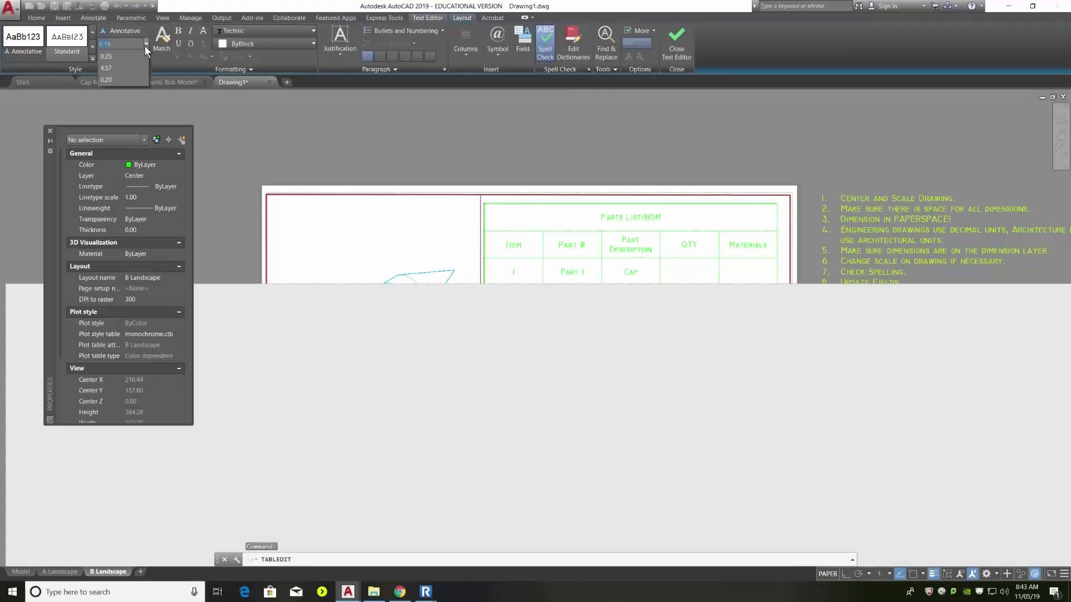
left_click(126, 65)
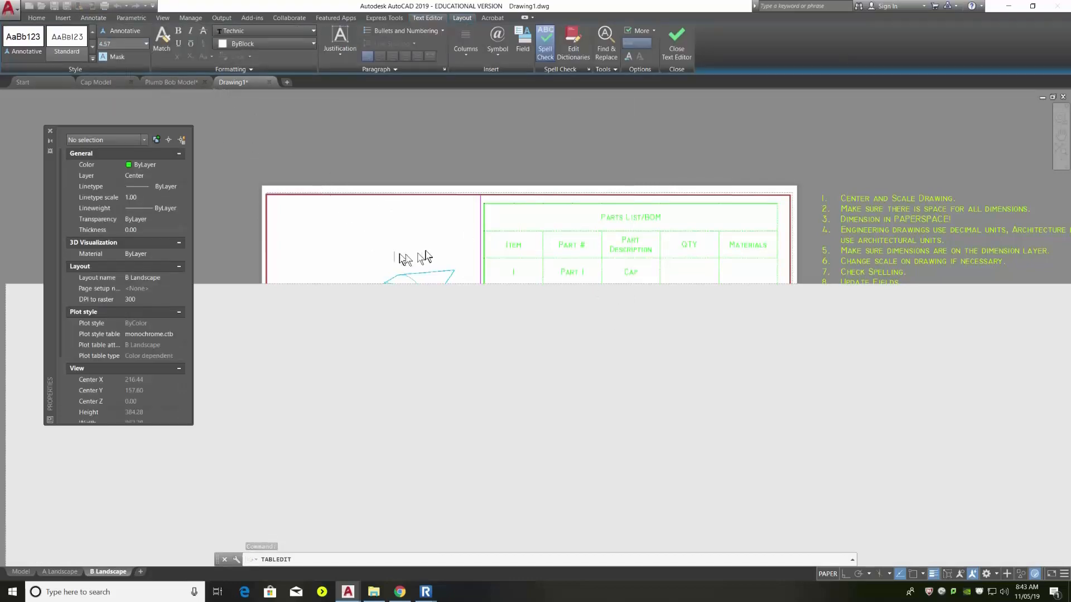
left_click(346, 51)
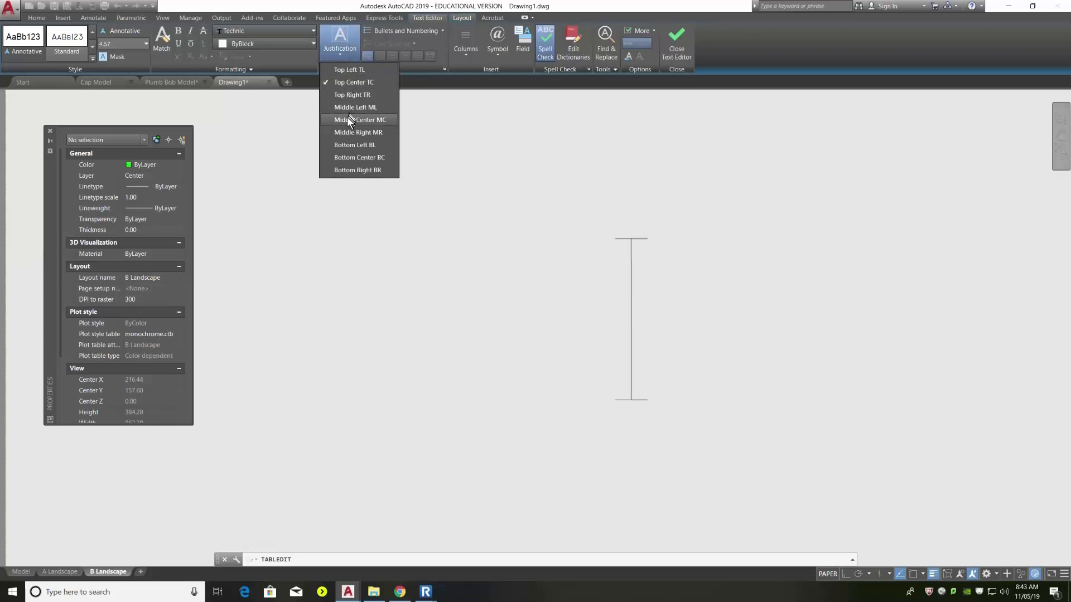
left_click(349, 110)
type("Plu")
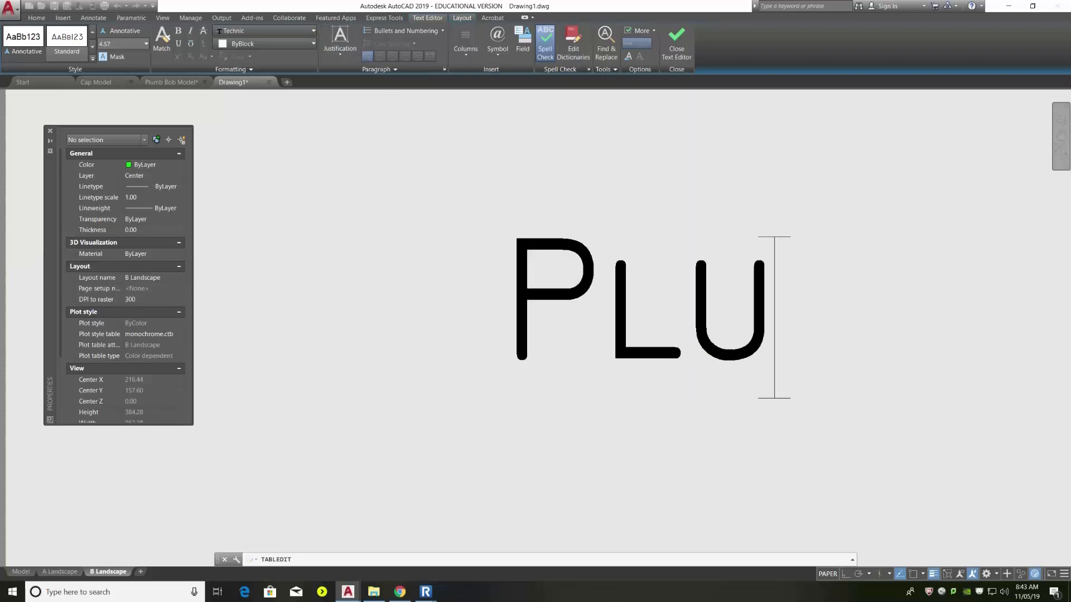
type("mb Bob")
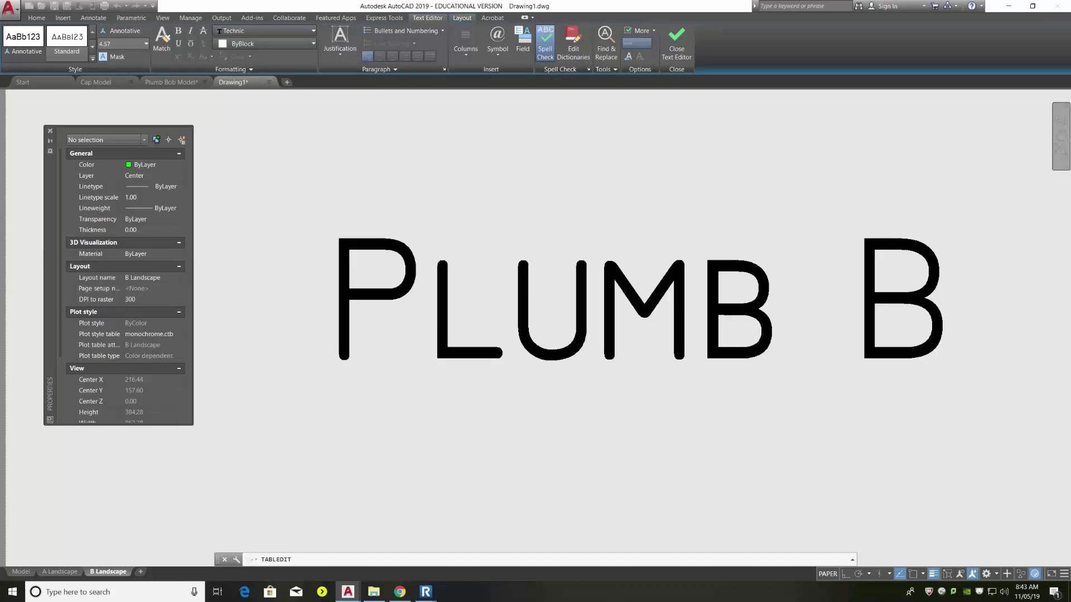
left_click(681, 52)
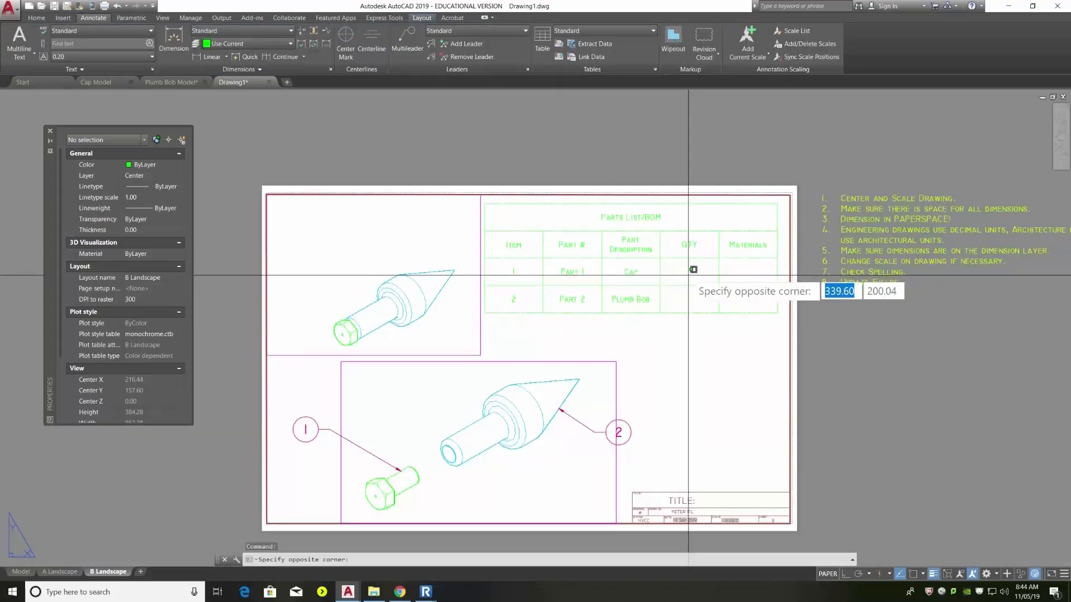
Enter 1 as item 1's quantity with a text height of 4.57 and Middle Center justification
double_click(683, 277)
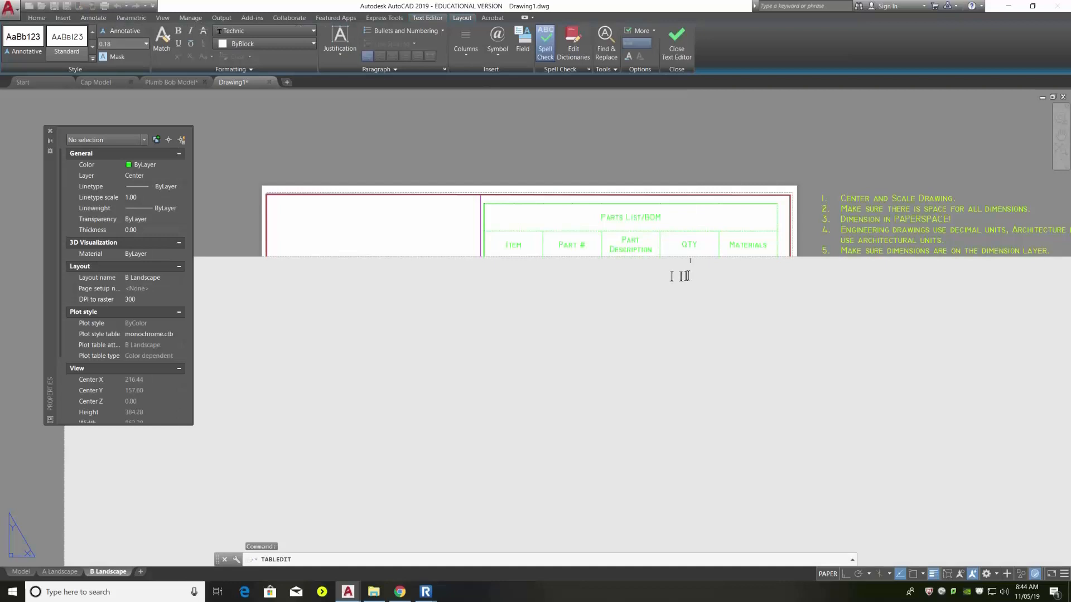
left_click(146, 43)
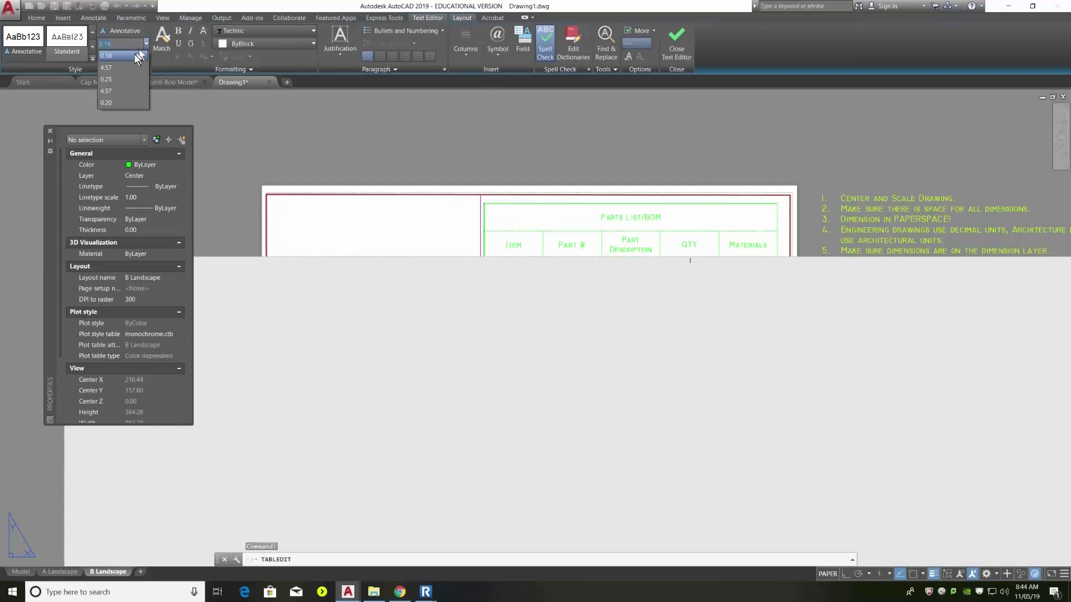
left_click(124, 67)
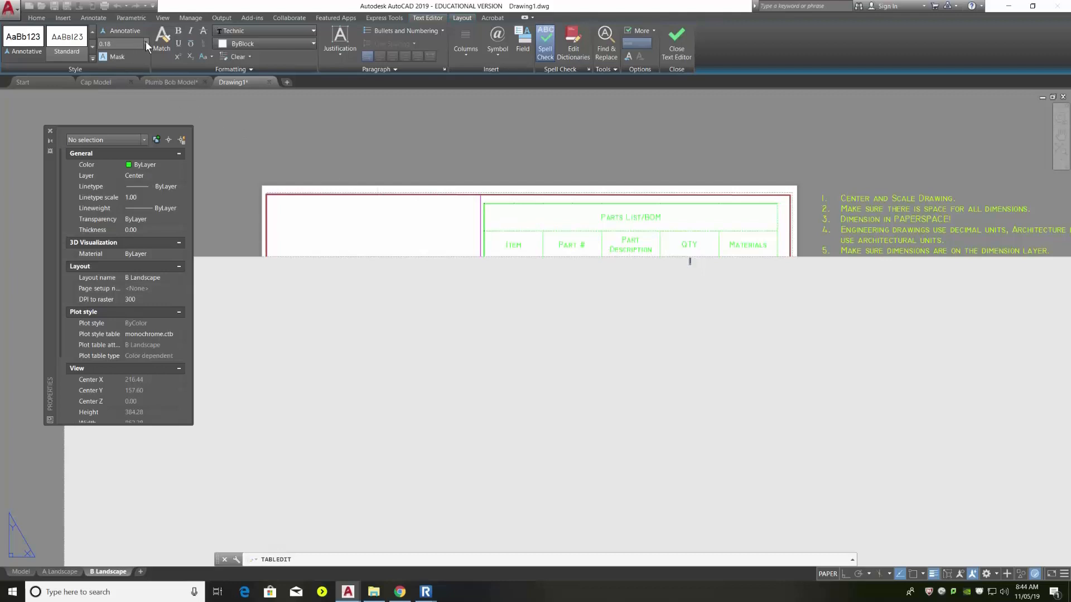
left_click(146, 43)
left_click(120, 66)
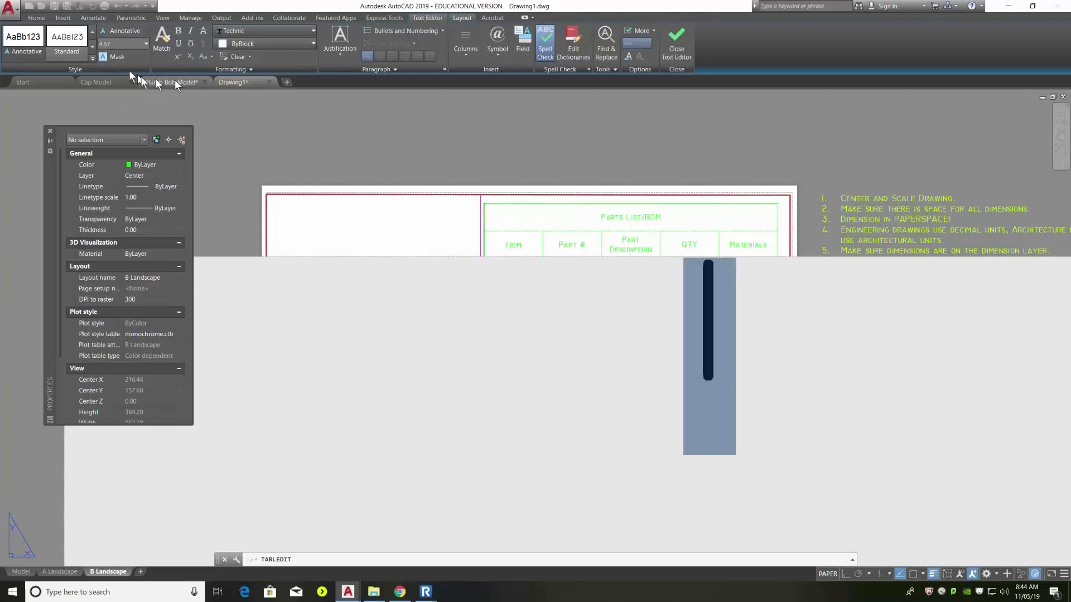
left_click(326, 55)
left_click(347, 122)
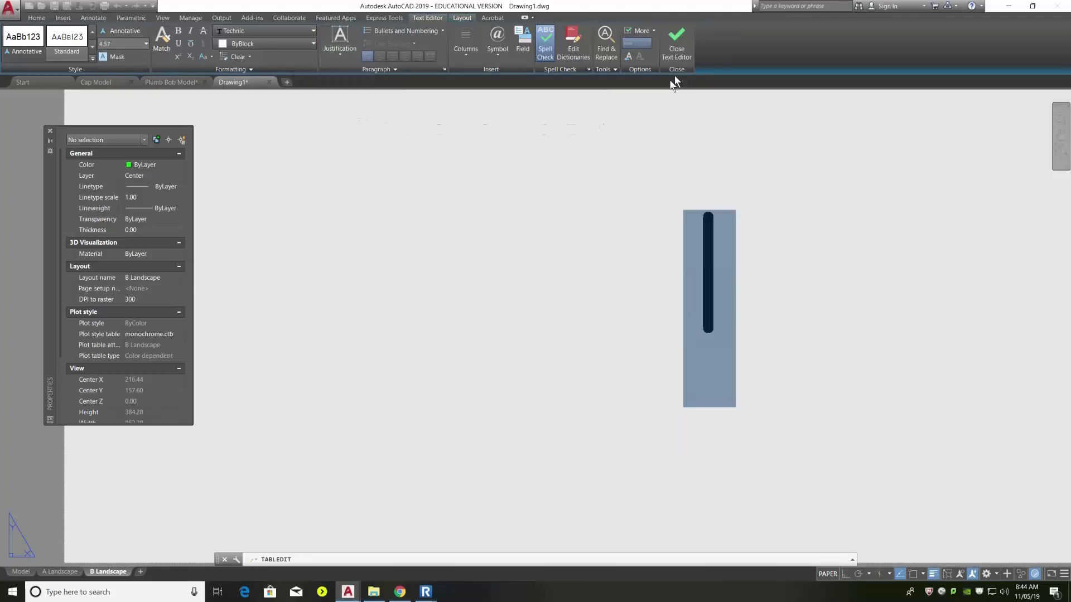
left_click(676, 42)
Enter 1 as item 2's quantity with a text height of 4.57 and Middle Center justification
left_click(687, 298)
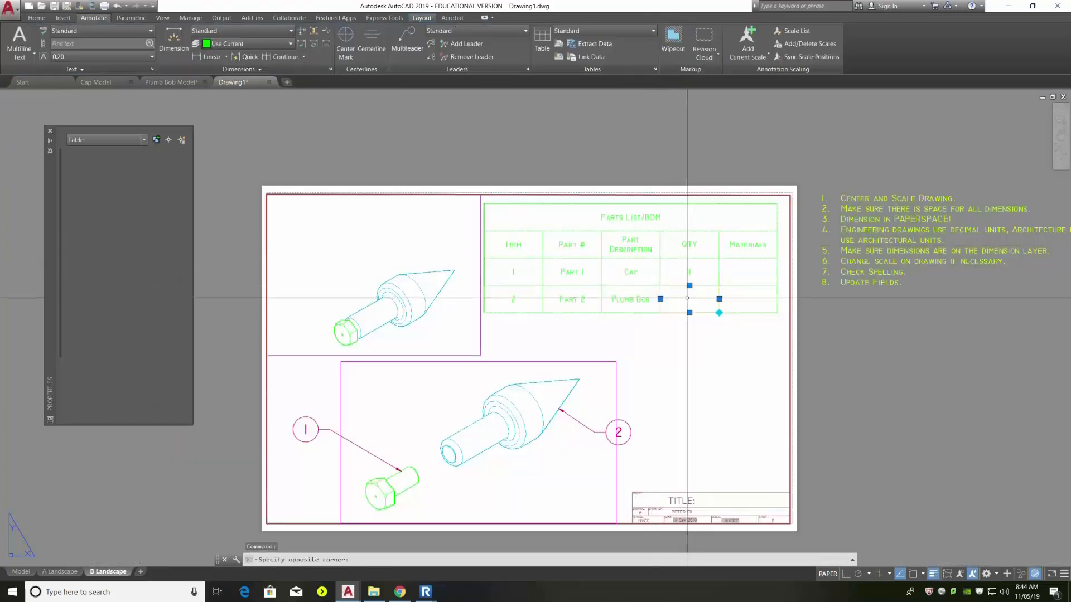
double_click(686, 298)
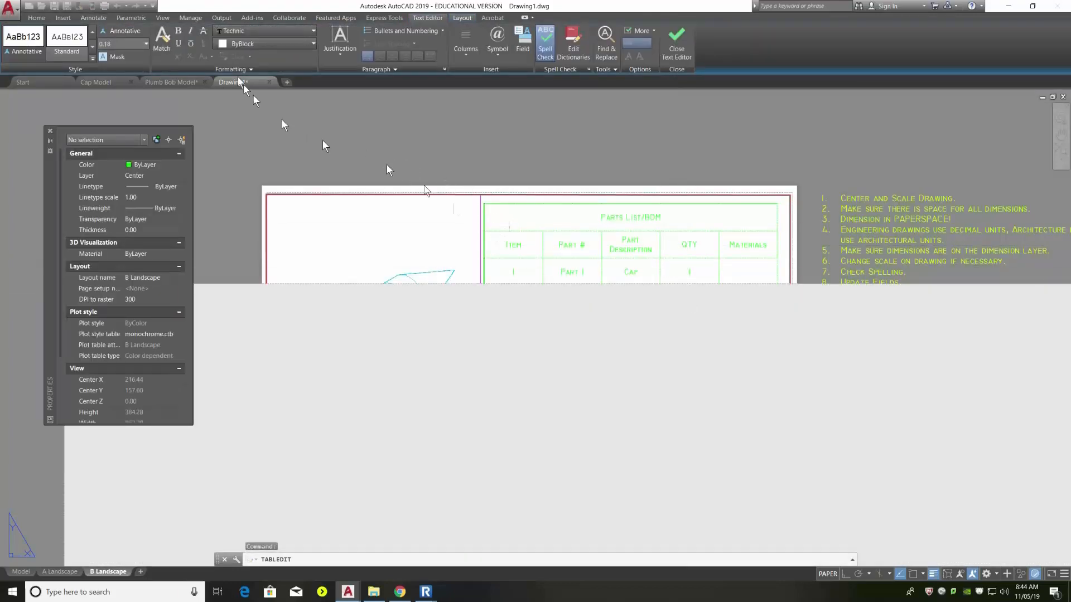
left_click(146, 43)
left_click(124, 67)
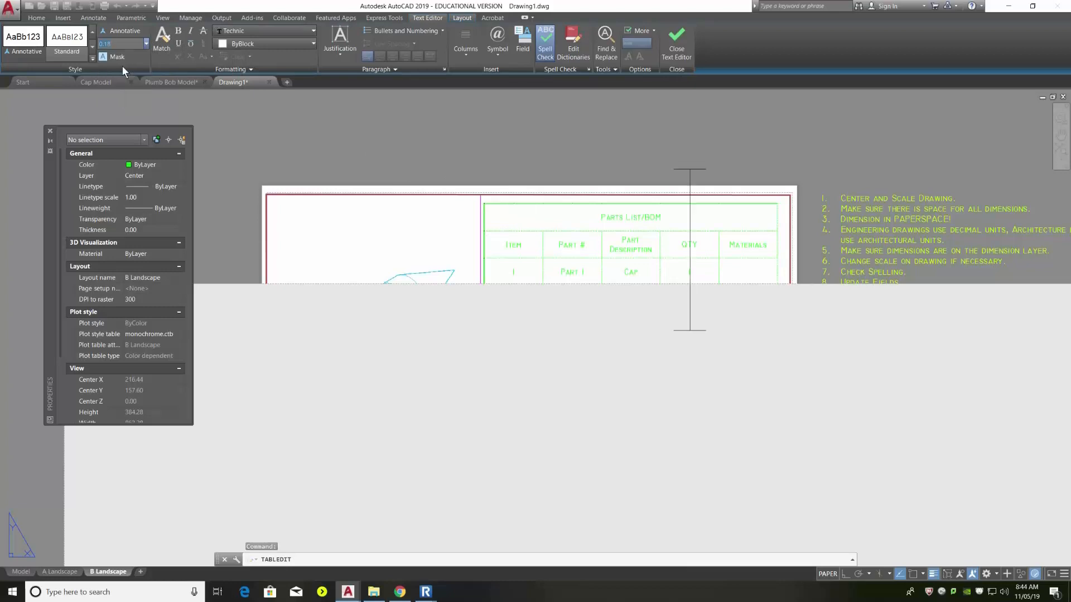
left_click(341, 50)
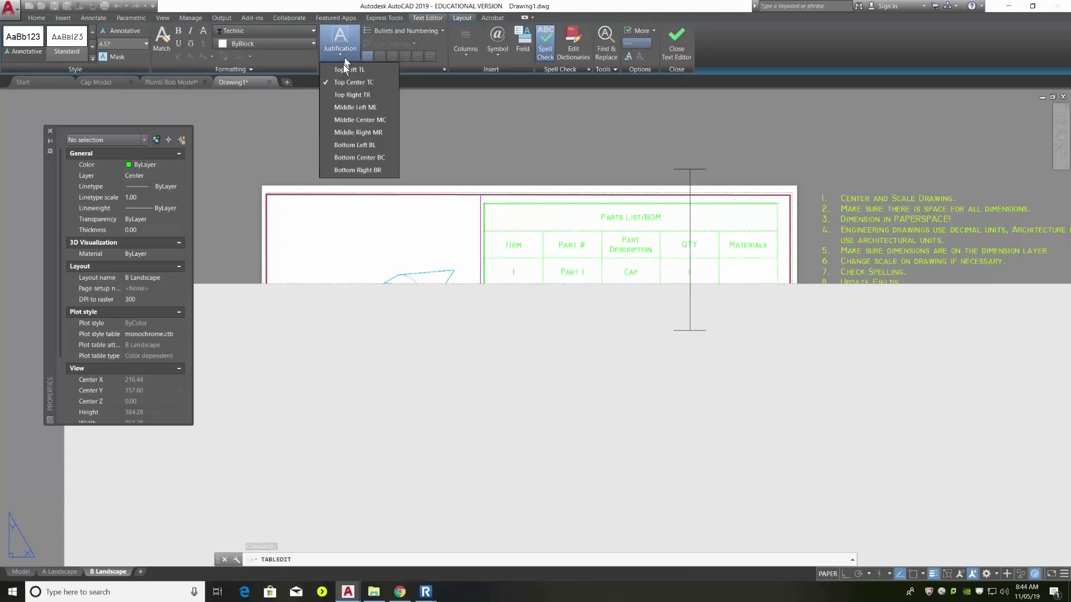
left_click(348, 119)
type("I")
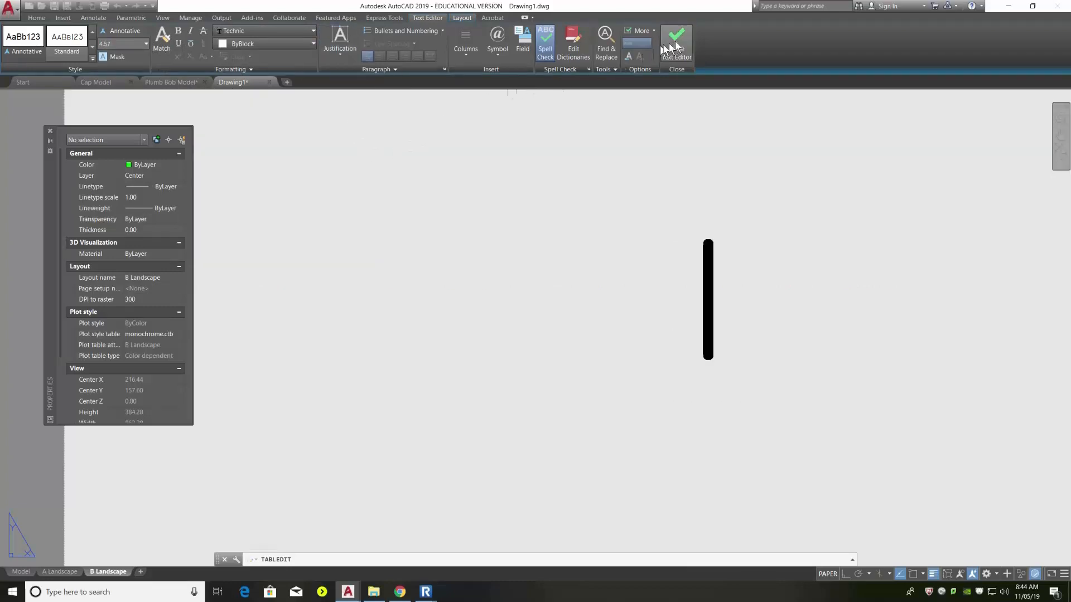
left_click(675, 40)
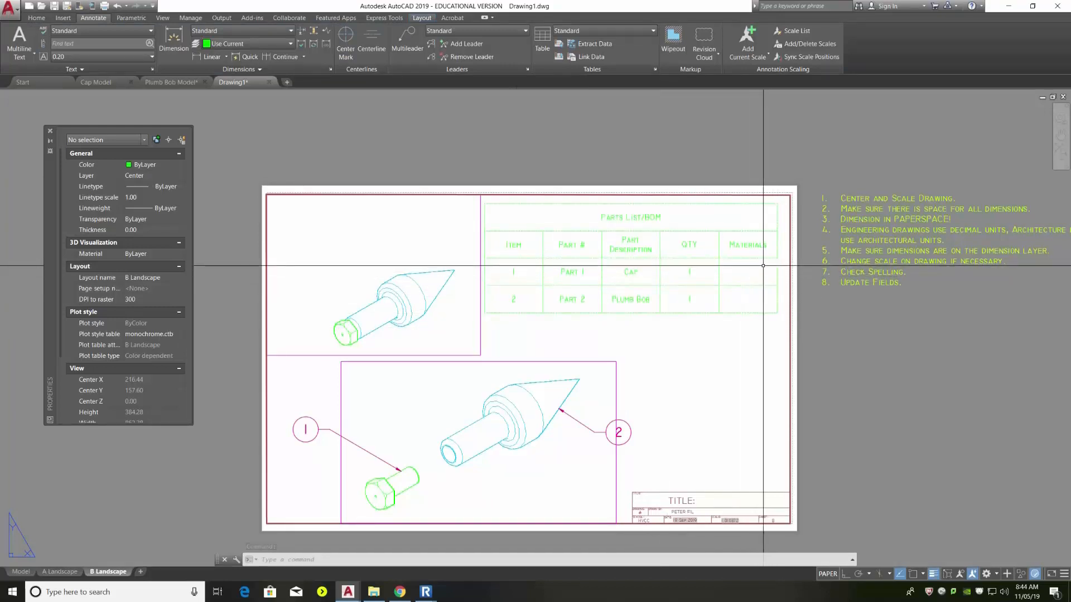
Move the whole Parts List/BOM table to the Dimensions layer and deselect it
left_click(757, 316)
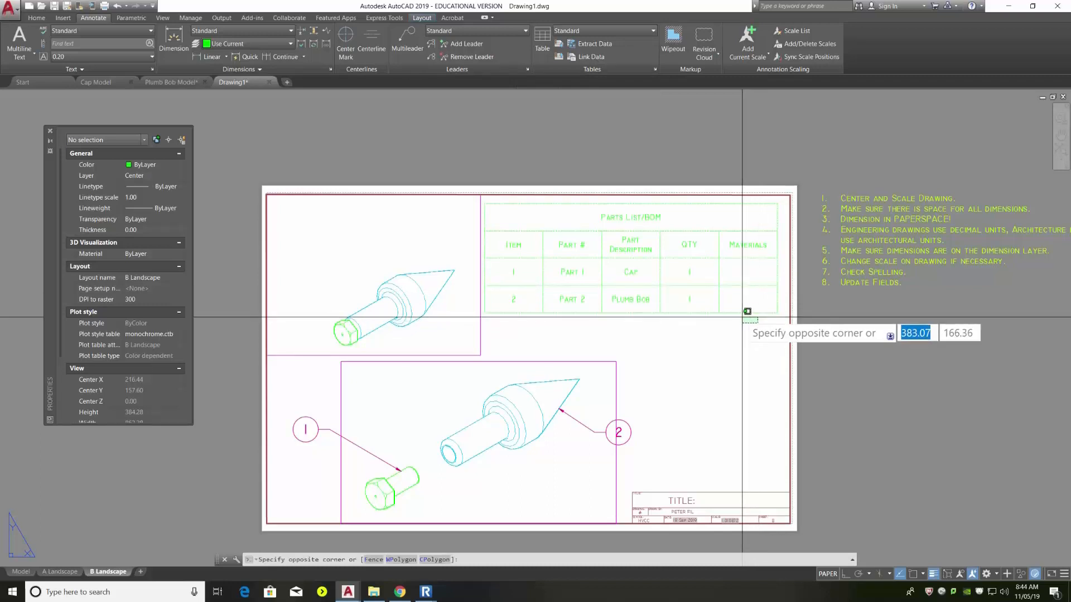
left_click(595, 185)
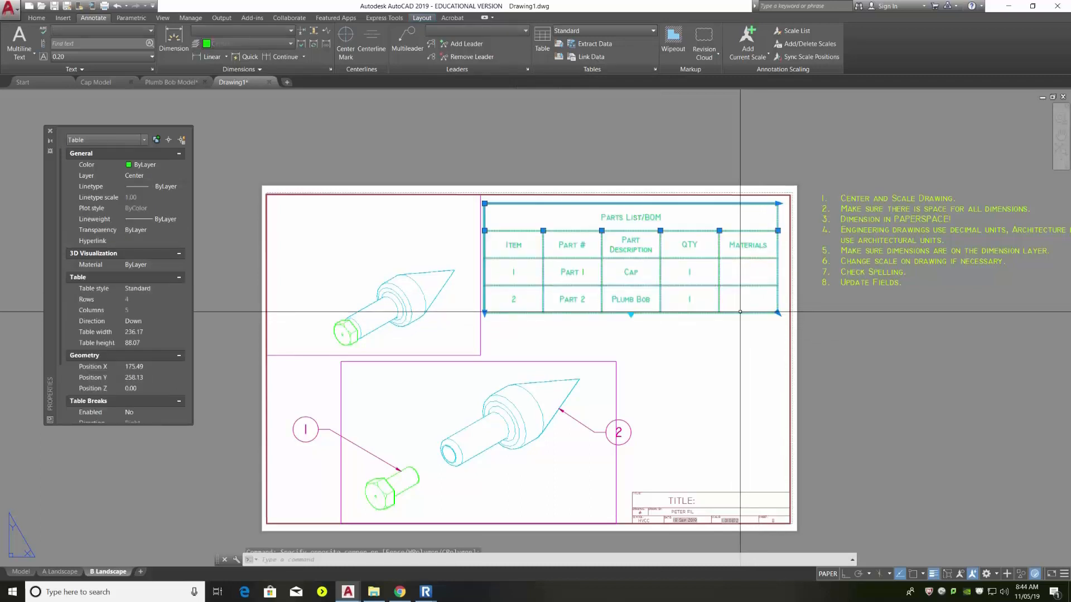
left_click(36, 18)
left_click(453, 30)
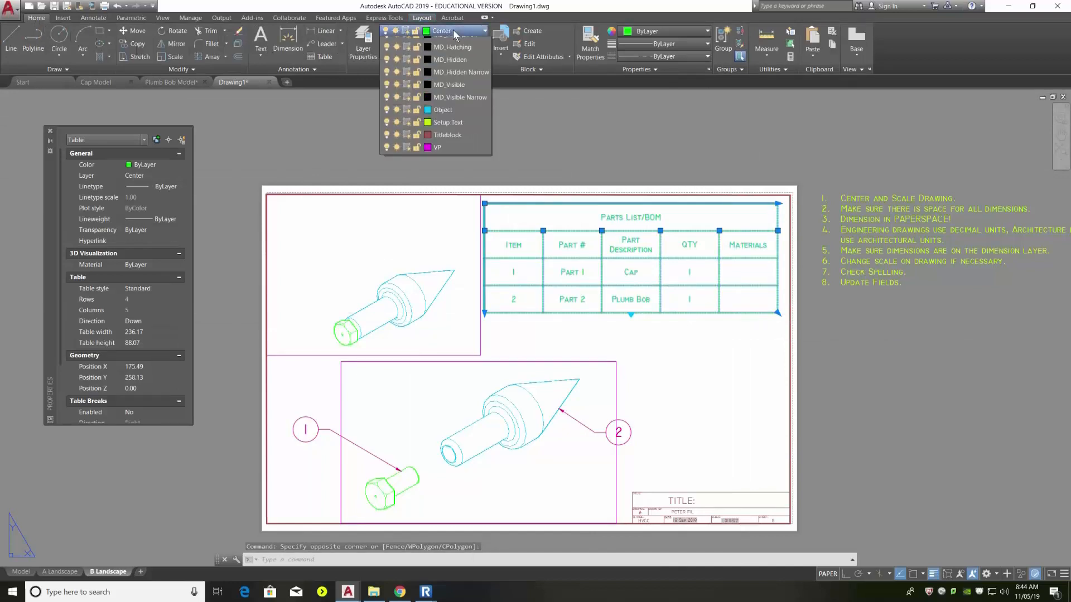
key("Escape")
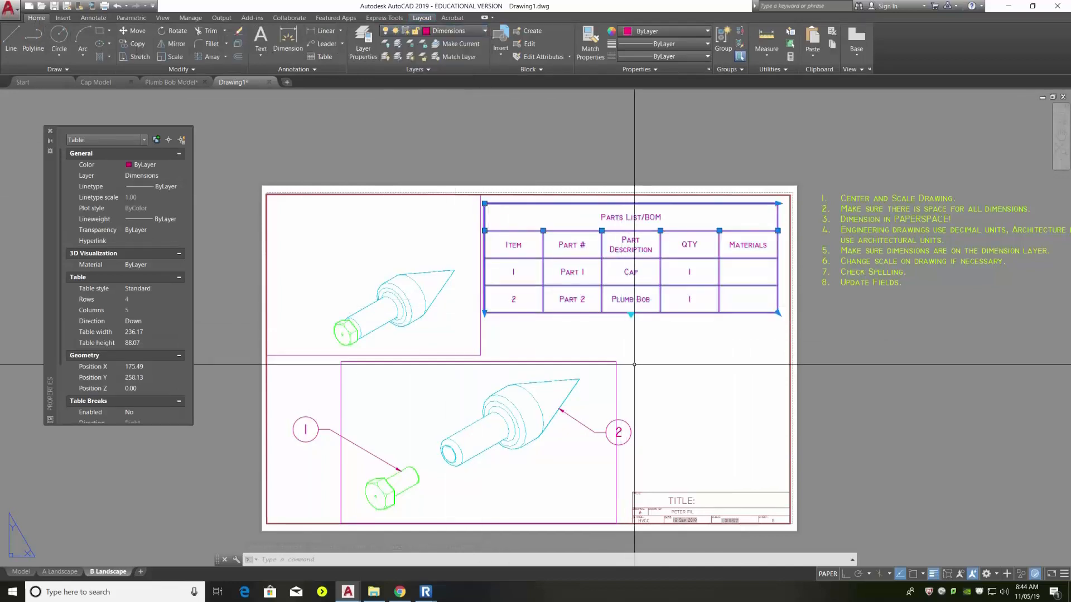
key("Escape")
scroll(509, 329, "down", 2)
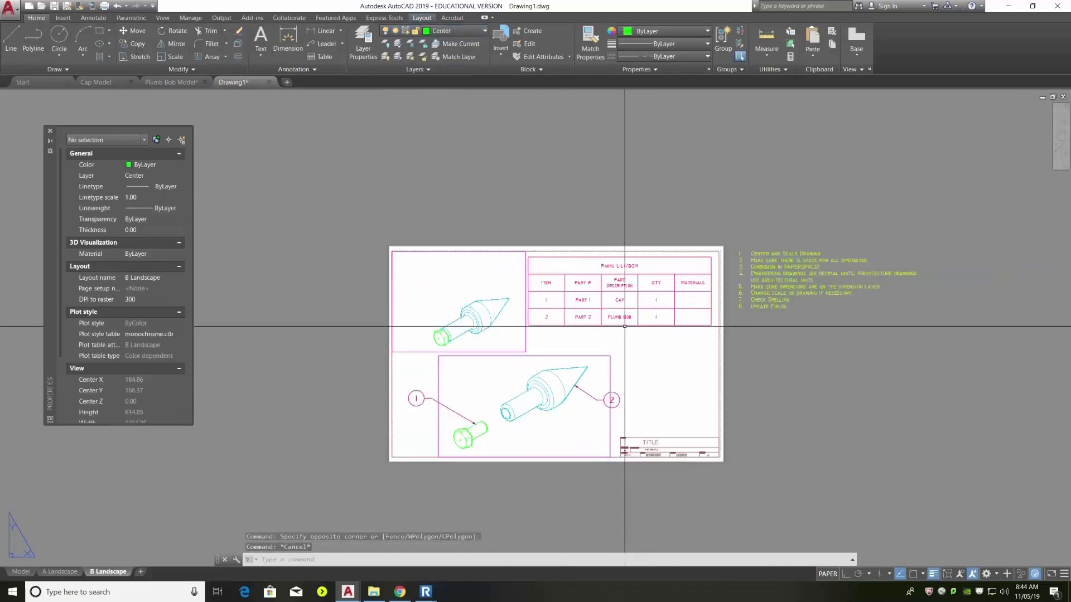
Preview the B Landscape layout as a single-sheet plot, checking the views, tags and table, and leave without plotting
scroll(592, 384, "up", 2)
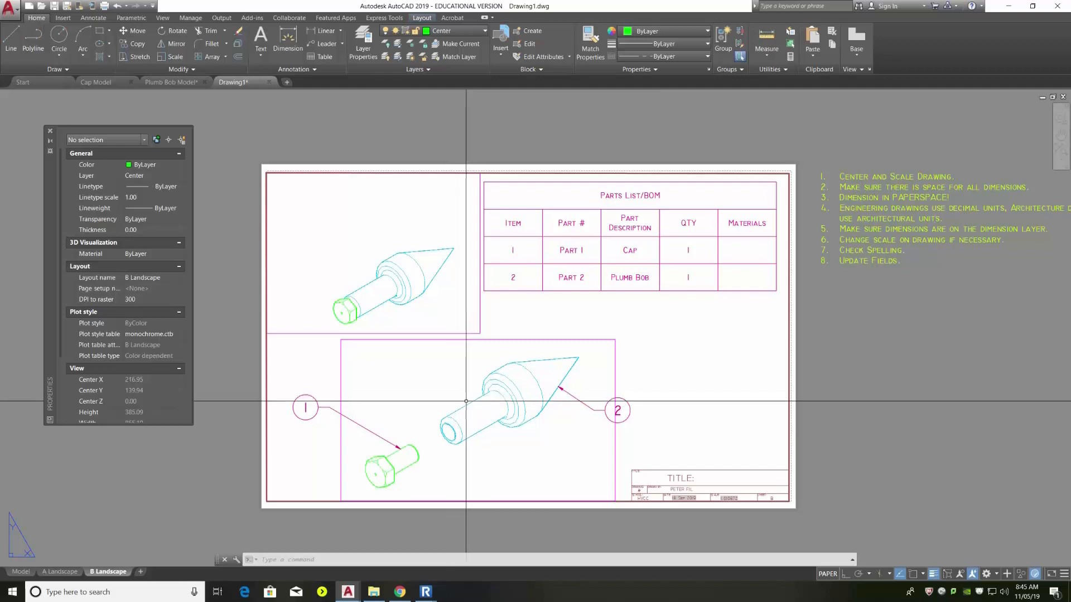
left_click(104, 9)
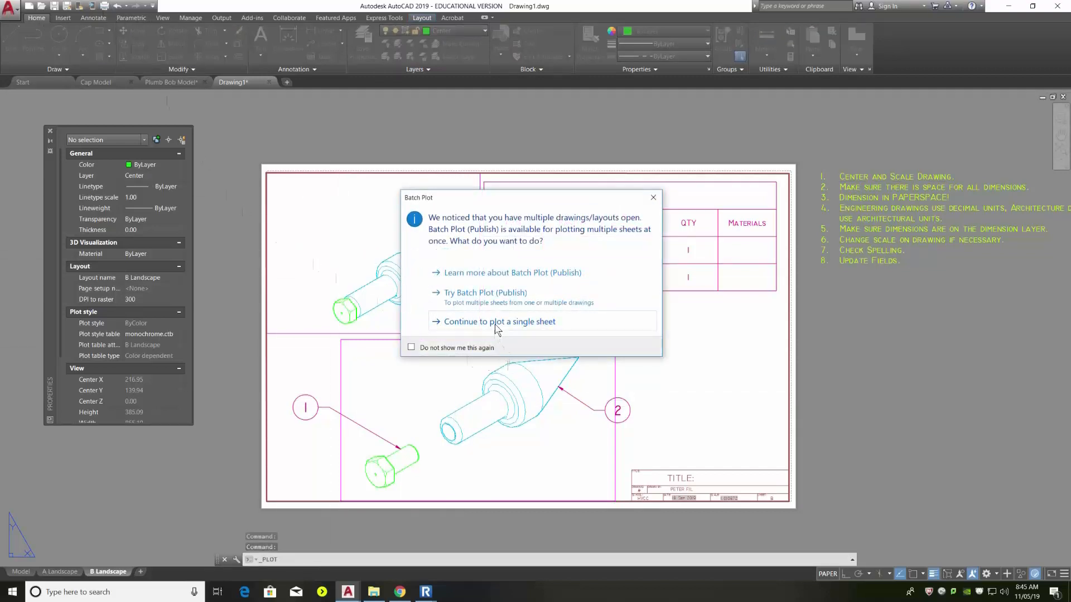
left_click(495, 323)
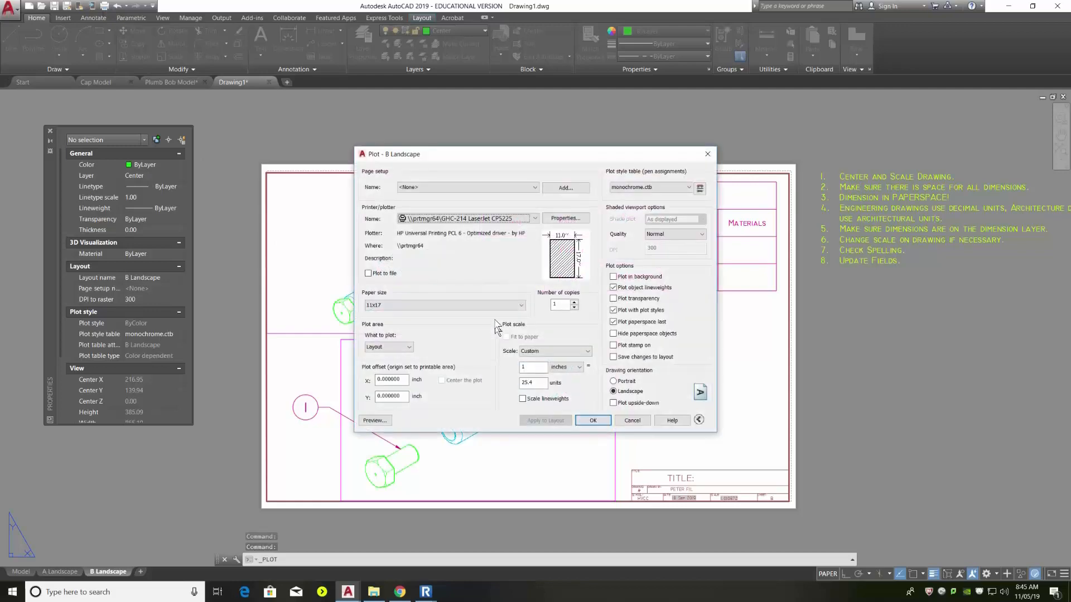
left_click(374, 421)
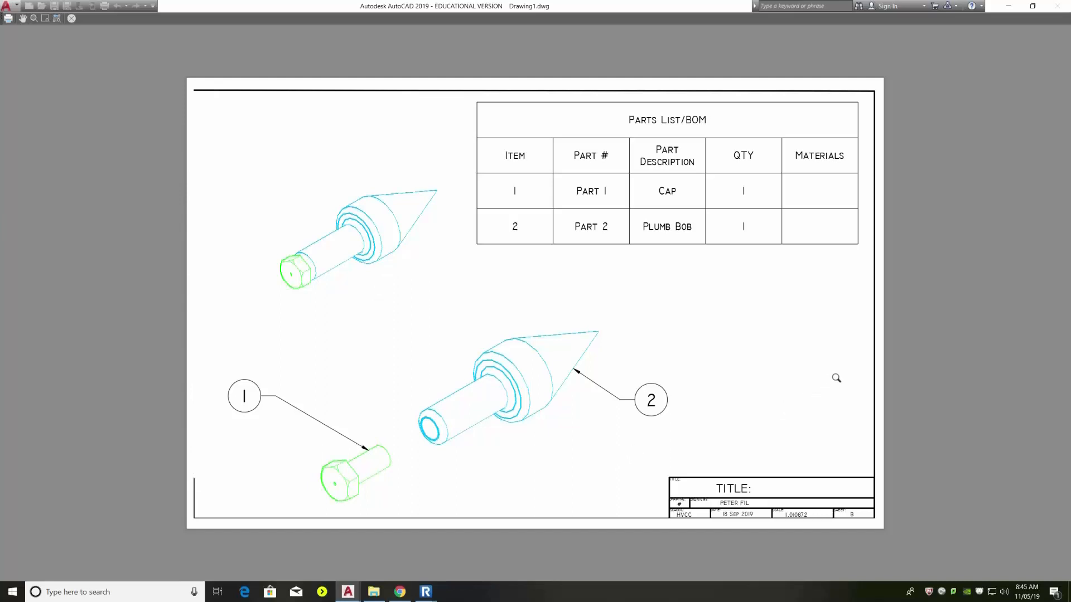
left_click(72, 19)
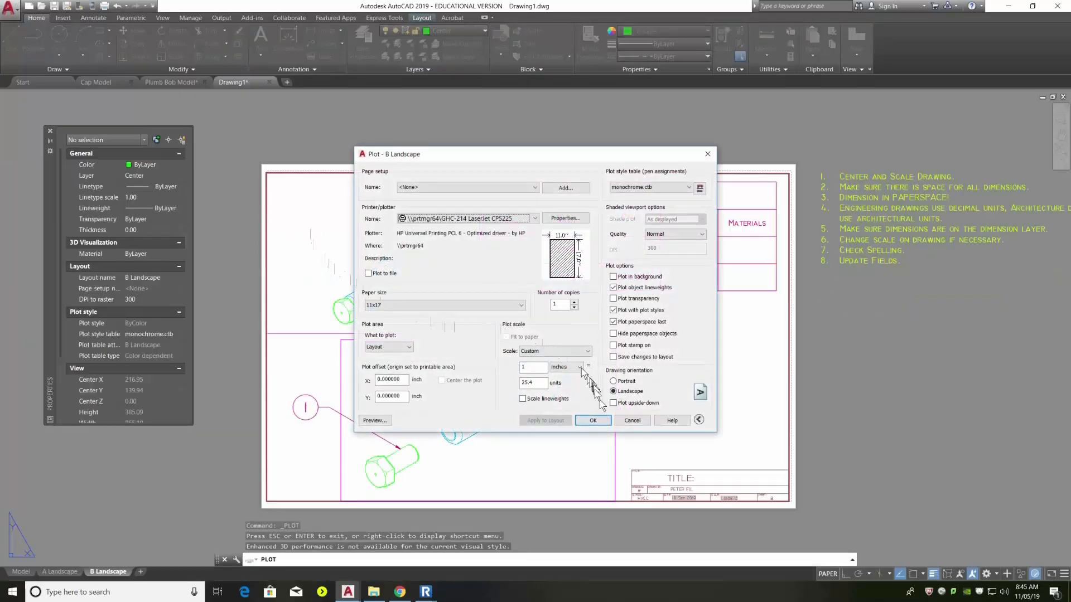
left_click(631, 421)
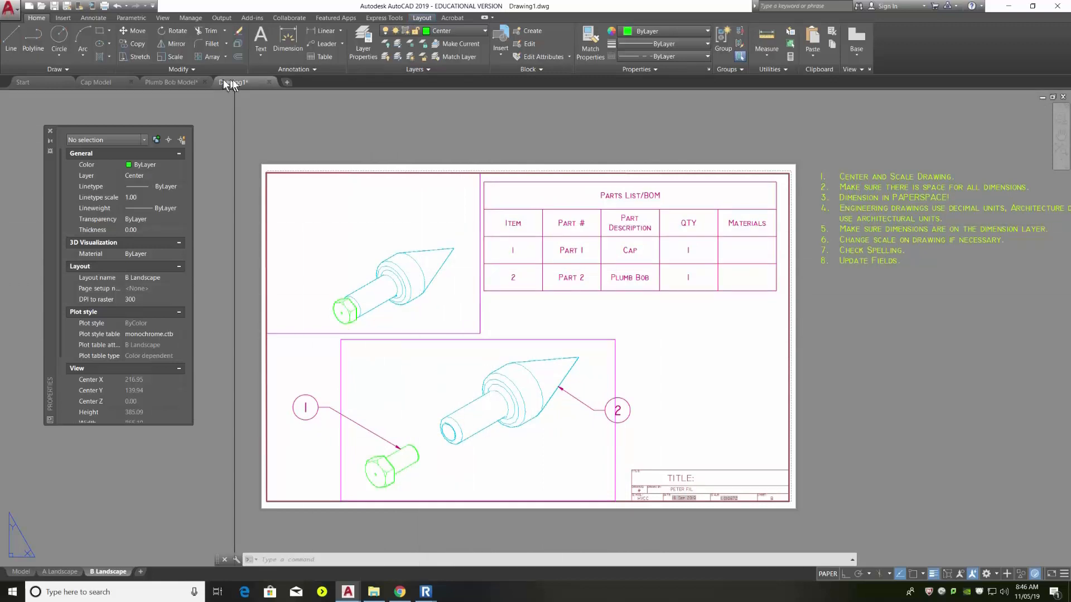
Save the drawing as "Plumb Bob Assy" in the Plumb Bob folder
left_click(55, 8)
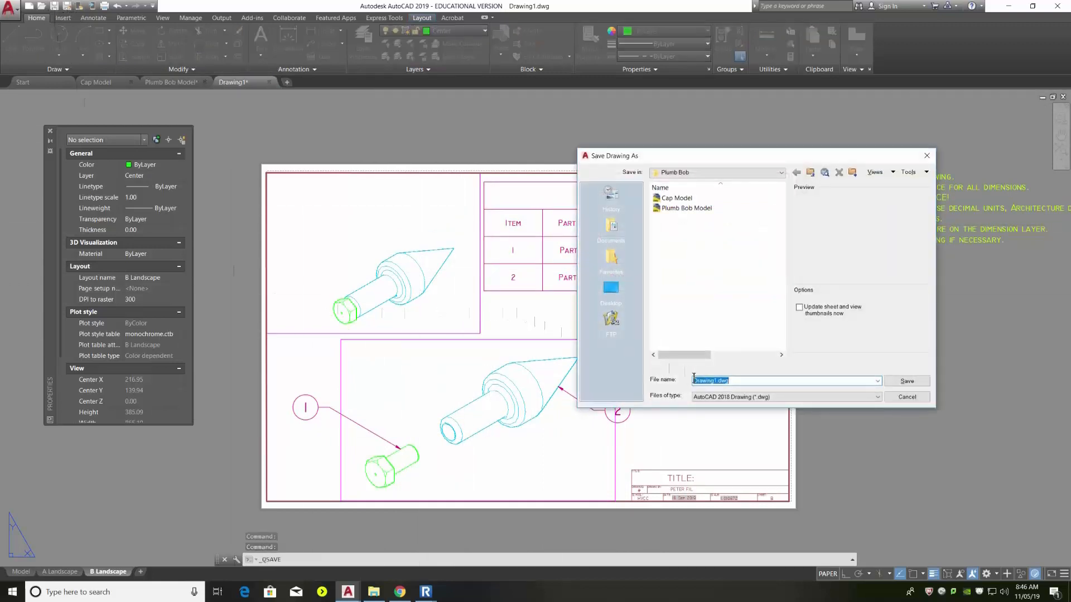
type("Plum")
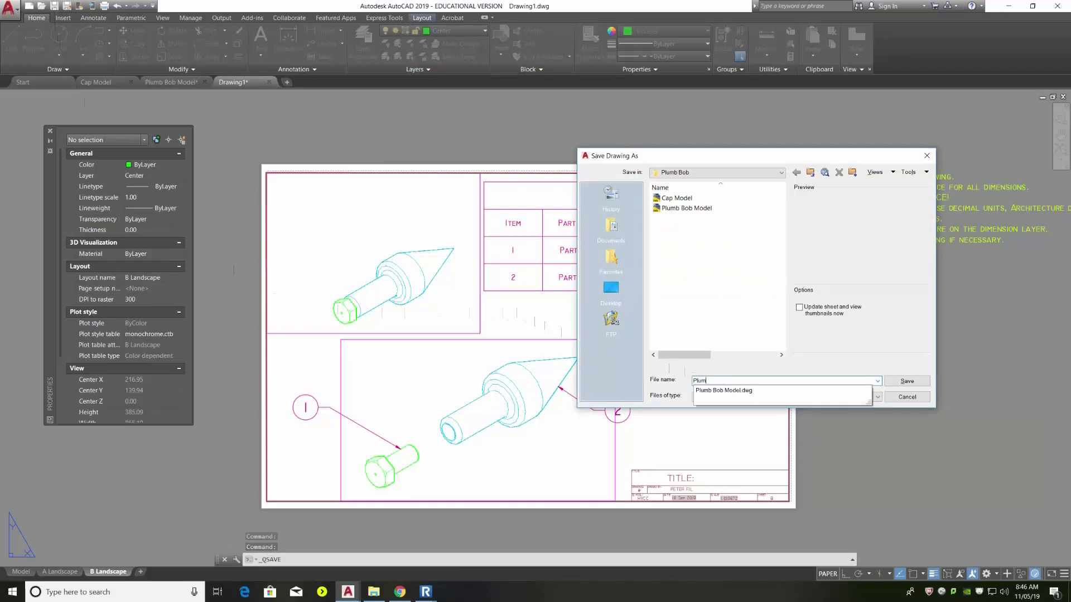
type("b Bob Assy")
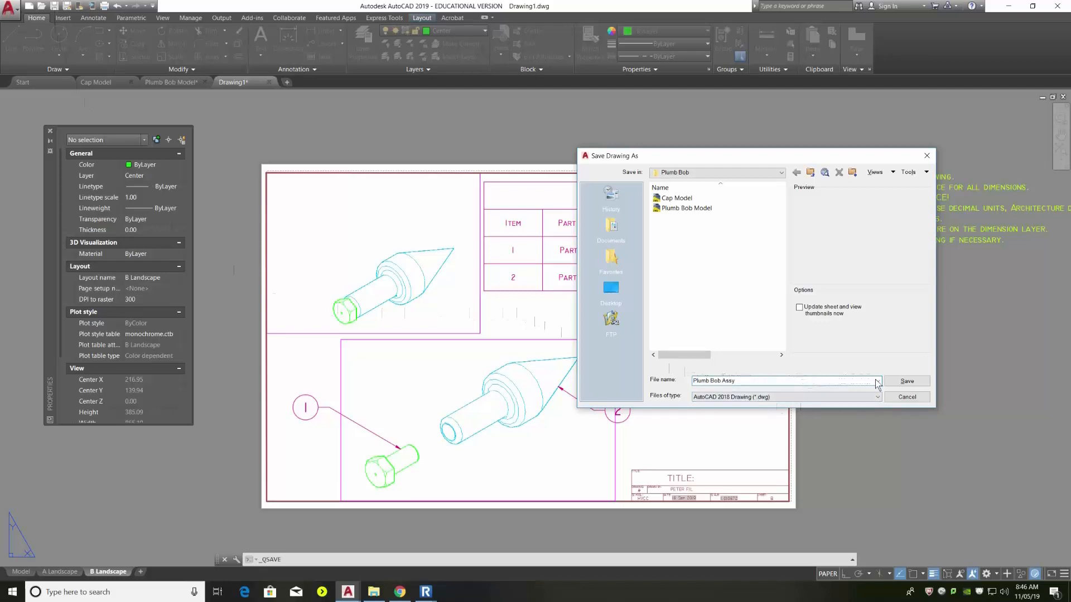
left_click(903, 384)
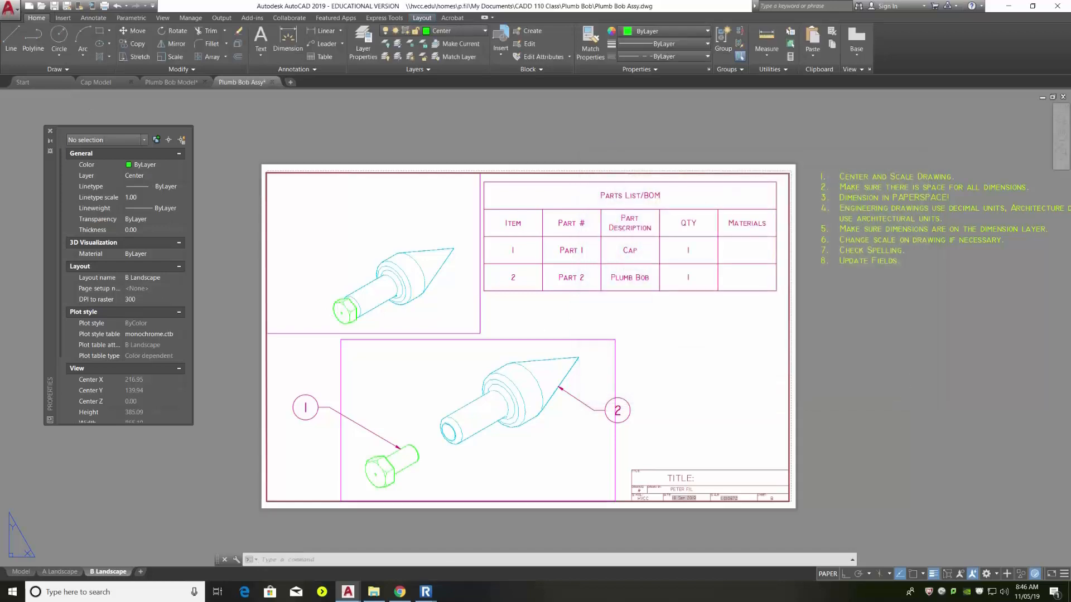
left_click(166, 83)
left_click(242, 82)
mouse_move(244, 84)
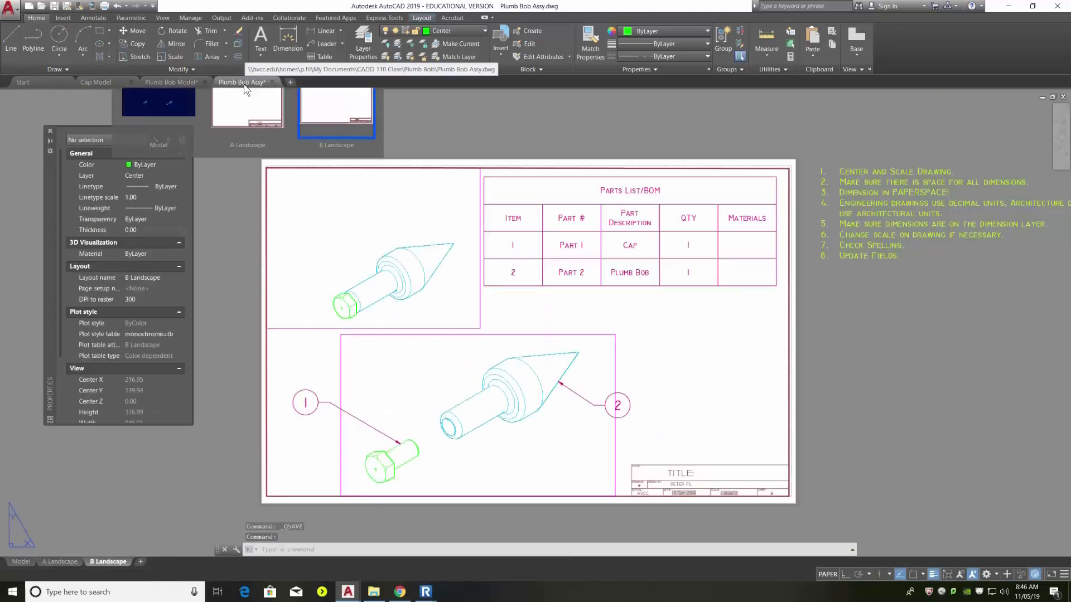